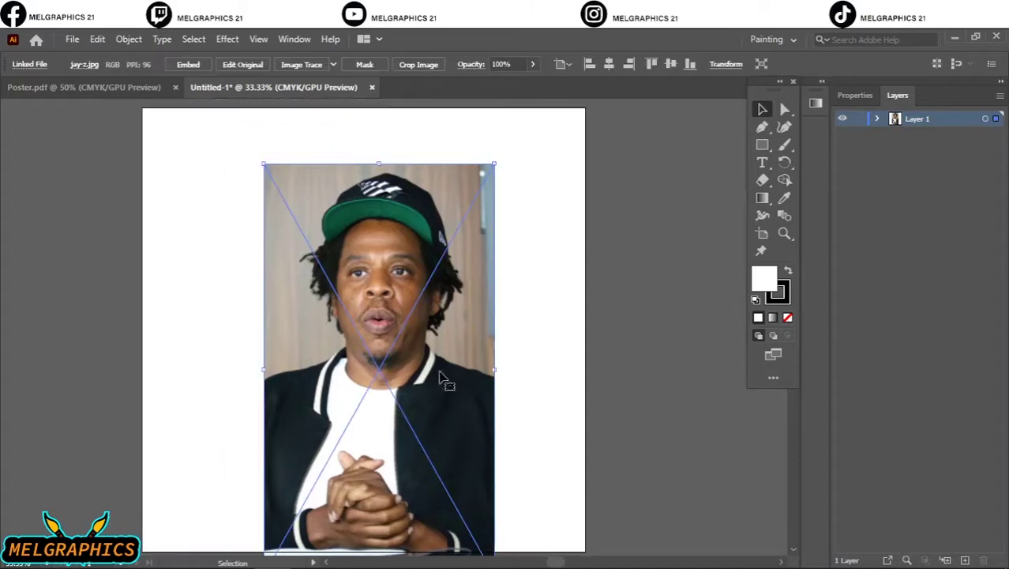
Step: Enlarge the reference photo and fade it to 60% opacity
{"action": "left_click_drag", "start_coordinate": [459, 333], "coordinate": [515, 355]}
{"action": "left_click", "coordinate": [532, 64]}
{"action": "left_click_drag", "start_coordinate": [532, 82], "coordinate": [512, 93]}
{"action": "left_click", "coordinate": [664, 174]}
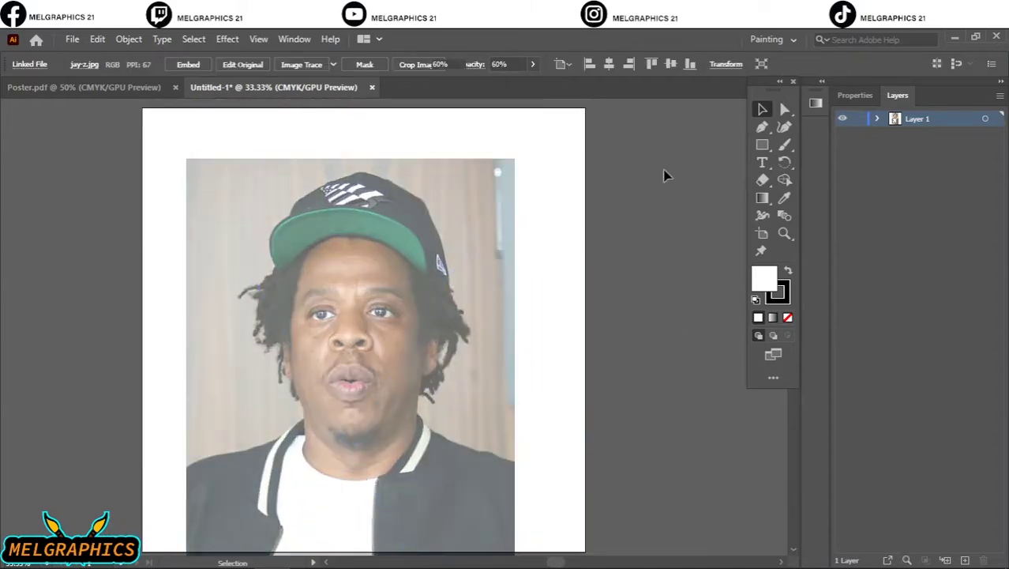
Step: Add Layer 2, lock the photo layer, and pick the brush1 library's tapered black Paintbrush
{"action": "left_click", "coordinate": [858, 134]}
{"action": "left_click", "coordinate": [945, 560]}
{"action": "left_click", "coordinate": [386, 64]}
{"action": "left_click", "coordinate": [250, 179]}
{"action": "left_click", "coordinate": [514, 332]}
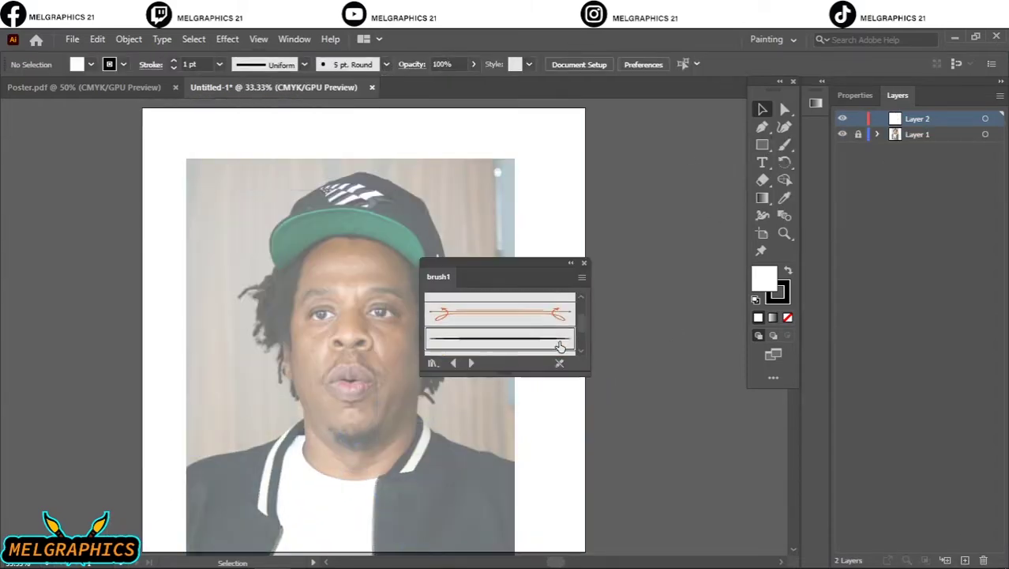
{"action": "left_click", "coordinate": [584, 262]}
Step: Ink the upper-lip outline and the mouth line tapering into both corners
{"action": "key", "text": "b"}
{"action": "scroll", "coordinate": [265, 361], "scroll_direction": "up", "scroll_amount": 5}
{"action": "left_click_drag", "start_coordinate": [265, 362], "coordinate": [316, 245]}
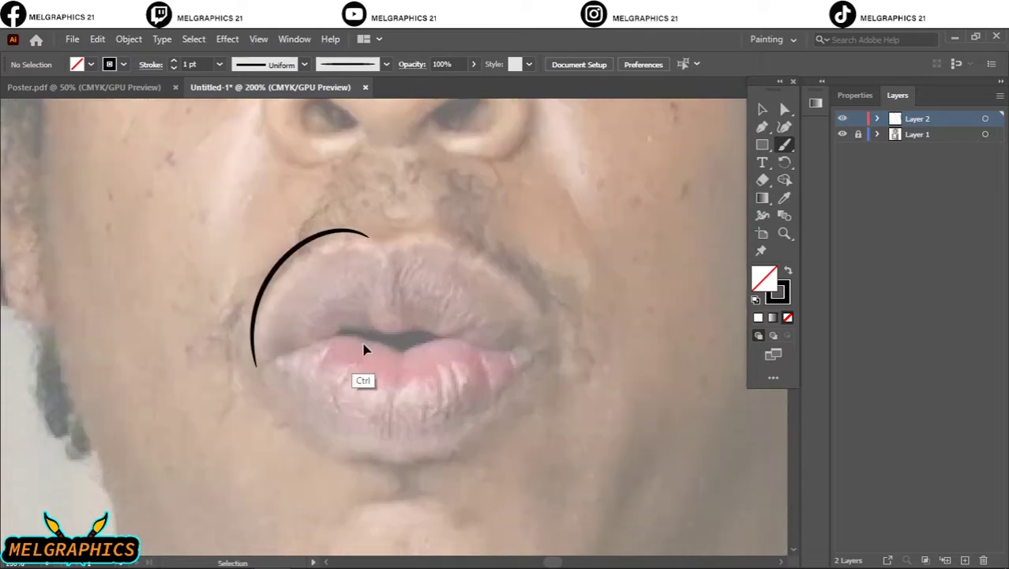
{"action": "left_click_drag", "start_coordinate": [507, 271], "coordinate": [549, 352]}
{"action": "scroll", "coordinate": [454, 332], "scroll_direction": "up", "scroll_amount": 2}
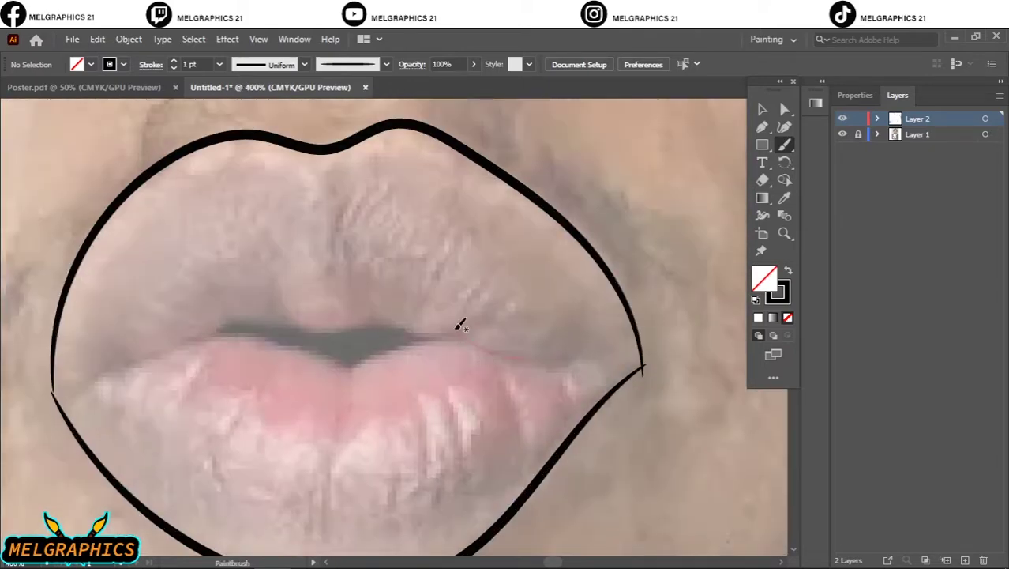
{"action": "left_click_drag", "start_coordinate": [458, 333], "coordinate": [643, 370]}
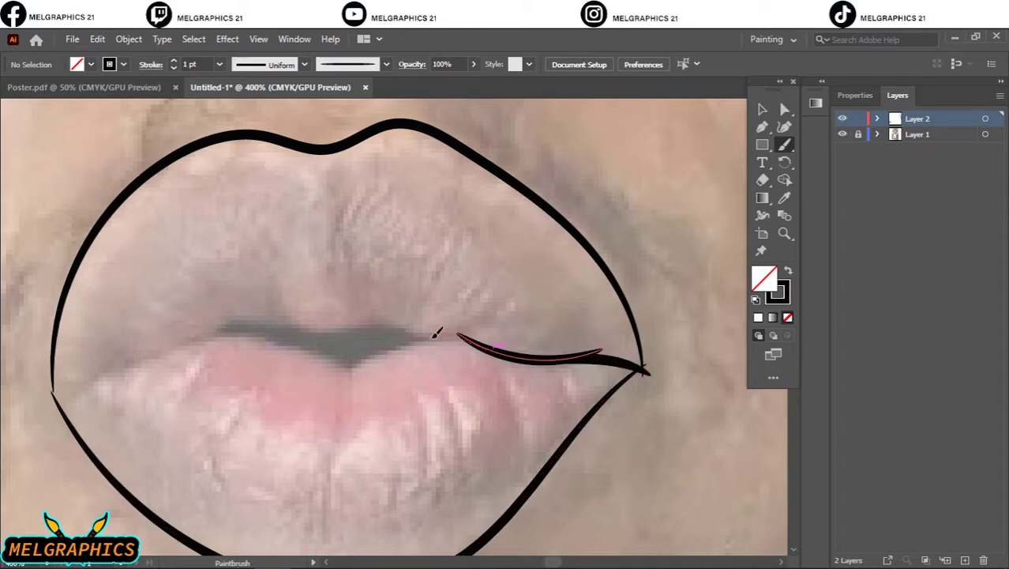
{"action": "left_click_drag", "start_coordinate": [439, 333], "coordinate": [263, 285]}
{"action": "left_click_drag", "start_coordinate": [74, 395], "coordinate": [110, 322]}
{"action": "left_click_drag", "start_coordinate": [233, 289], "coordinate": [89, 370]}
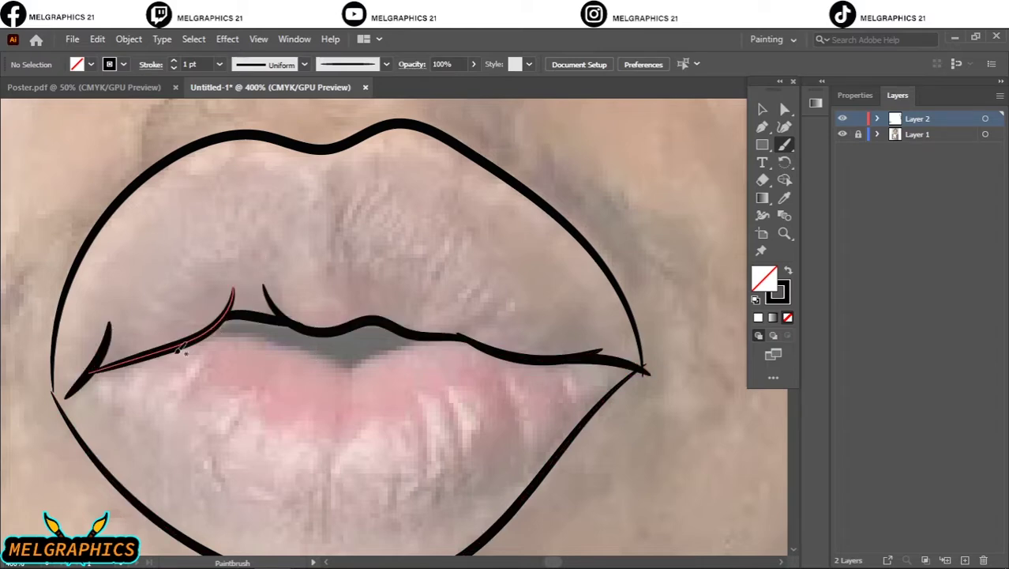
Step: Stroke the lower lip edge and a curved hook at the left lip corner
{"action": "mouse_move", "coordinate": [201, 339]}
{"action": "left_mouse_down"}
{"action": "mouse_move", "coordinate": [359, 364]}
{"action": "mouse_move", "coordinate": [426, 336]}
{"action": "left_mouse_up"}
{"action": "scroll", "coordinate": [418, 335], "scroll_direction": "down", "scroll_amount": 4}
{"action": "scroll", "coordinate": [316, 395], "scroll_direction": "up", "scroll_amount": 5}
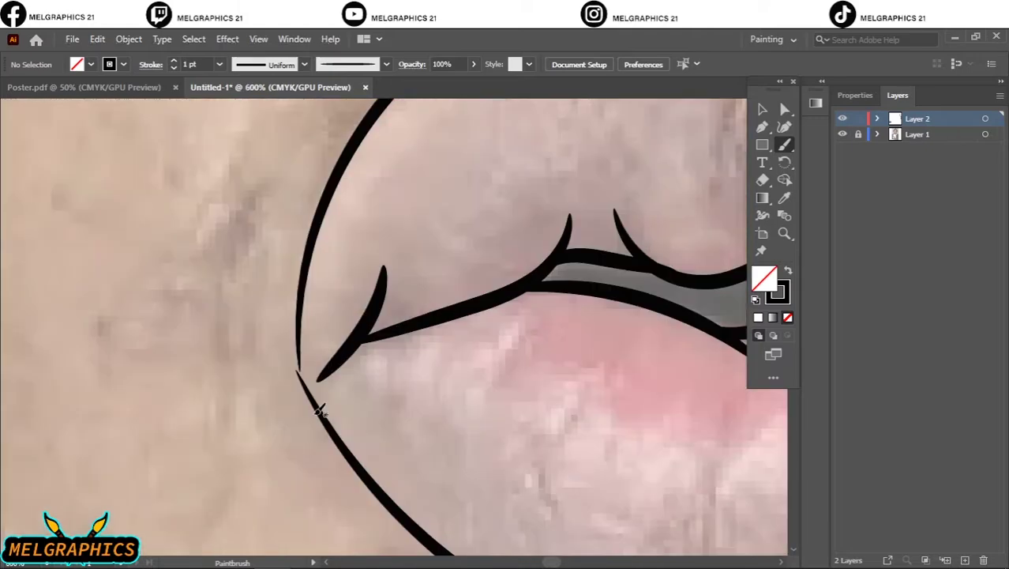
{"action": "left_click_drag", "start_coordinate": [247, 350], "coordinate": [363, 343]}
{"action": "key", "text": "ctrl+z"}
{"action": "key", "text": "ctrl+shift+z"}
{"action": "key", "text": "ctrl+z"}
{"action": "key", "text": "ctrl+shift+z"}
{"action": "scroll", "coordinate": [293, 364], "scroll_direction": "down", "scroll_amount": 4}
{"action": "scroll", "coordinate": [384, 275], "scroll_direction": "up", "scroll_amount": 5}
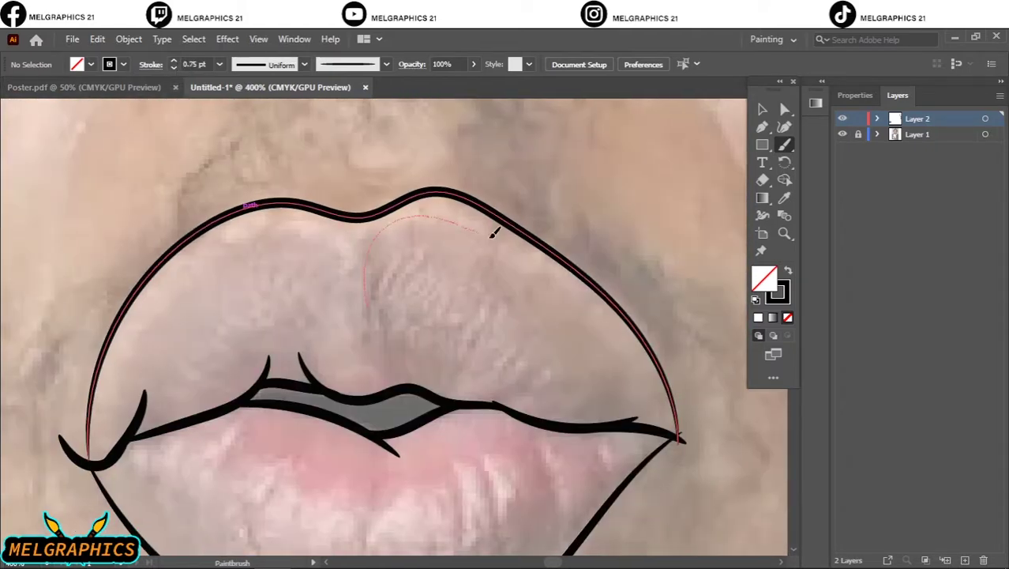
Step: Finish the upper lip outline to the right corner and add an inner lip crease
{"action": "left_click_drag", "start_coordinate": [493, 231], "coordinate": [550, 276]}
{"action": "left_click_drag", "start_coordinate": [289, 229], "coordinate": [131, 332]}
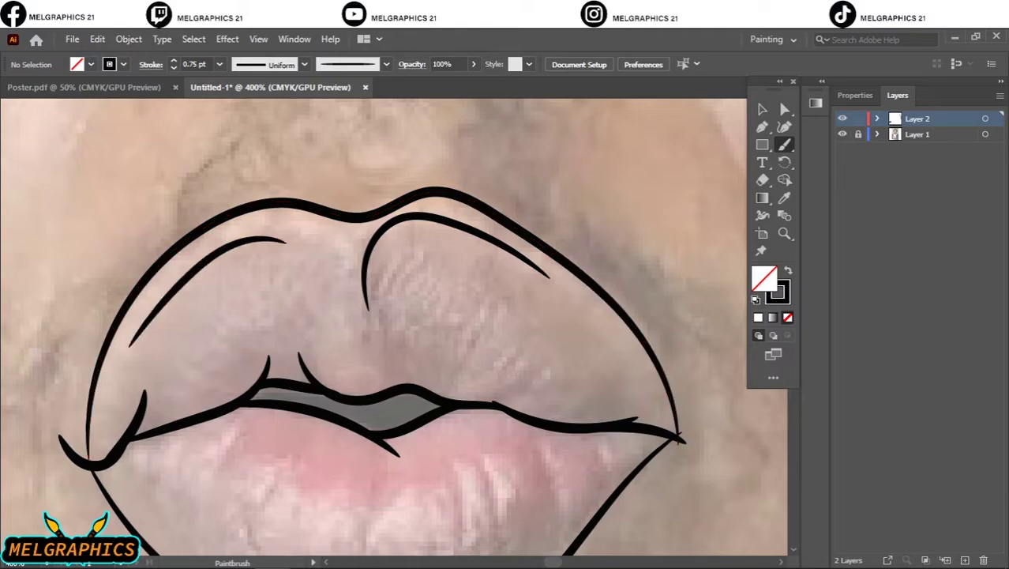
{"action": "scroll", "coordinate": [310, 266], "scroll_direction": "down", "scroll_amount": 3}
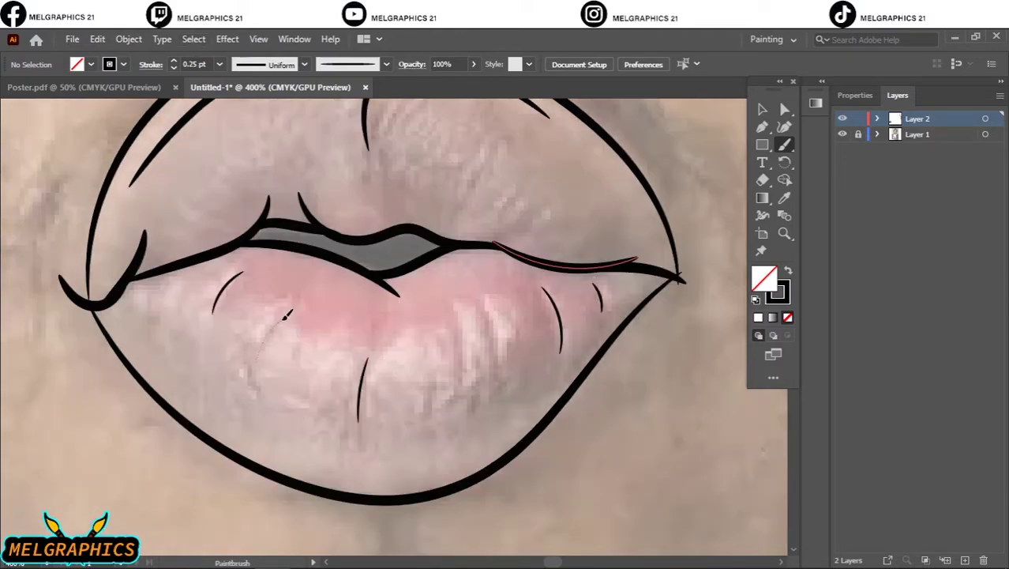
{"action": "scroll", "coordinate": [541, 263], "scroll_direction": "down", "scroll_amount": 5}
{"action": "scroll", "coordinate": [327, 180], "scroll_direction": "up", "scroll_amount": 3}
Step: Ink both nostrils, the curve under the nose tip, and the nose-side lines
{"action": "scroll", "coordinate": [230, 332], "scroll_direction": "up", "scroll_amount": 5}
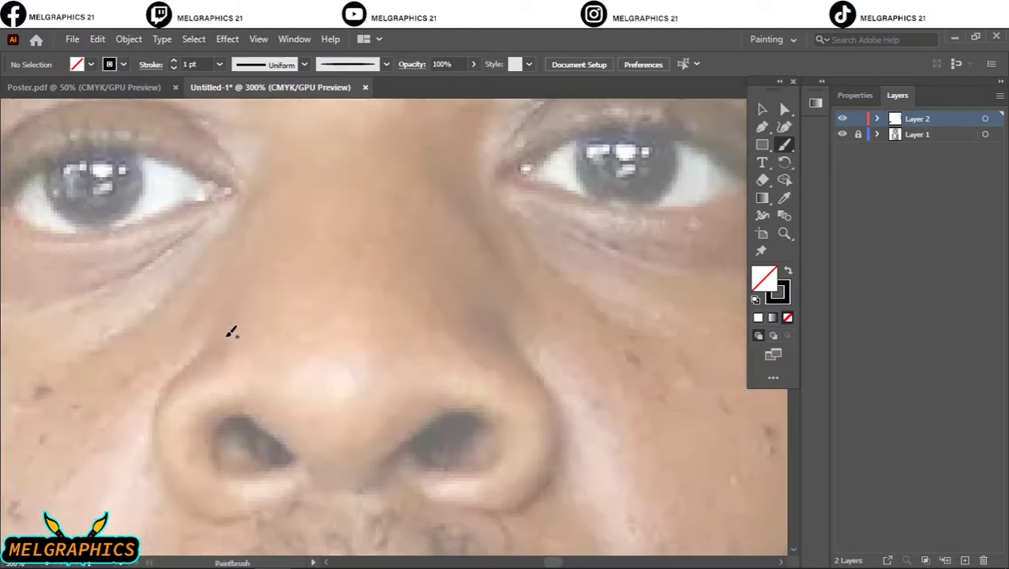
{"action": "left_click_drag", "start_coordinate": [272, 506], "coordinate": [302, 490]}
{"action": "mouse_move", "coordinate": [229, 417]}
{"action": "left_mouse_down"}
{"action": "mouse_move", "coordinate": [324, 491]}
{"action": "mouse_move", "coordinate": [499, 458]}
{"action": "left_mouse_up"}
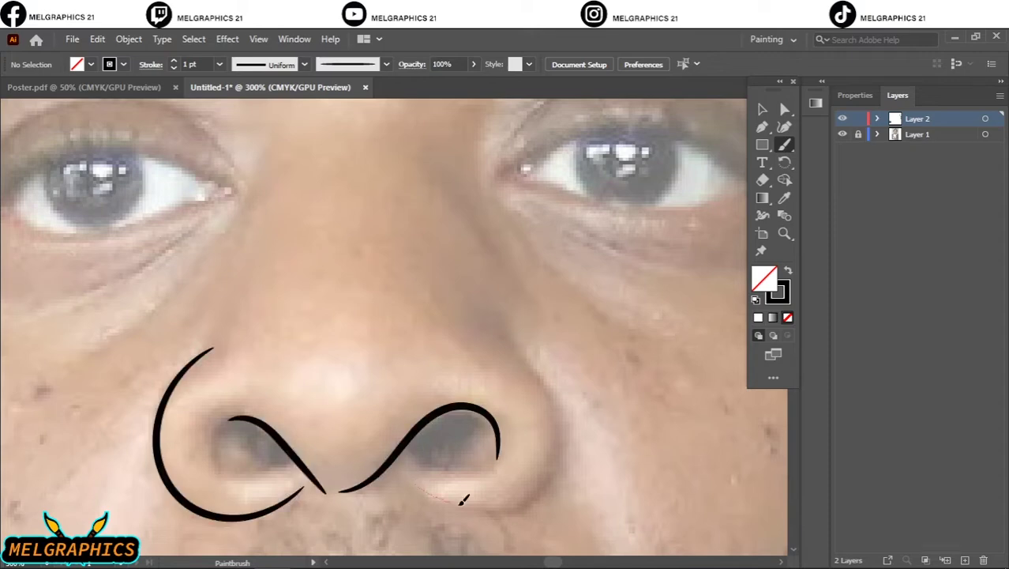
{"action": "left_click_drag", "start_coordinate": [416, 485], "coordinate": [489, 328]}
{"action": "scroll", "coordinate": [282, 451], "scroll_direction": "up", "scroll_amount": 2}
{"action": "left_click_drag", "start_coordinate": [274, 456], "coordinate": [303, 345]}
{"action": "left_click_drag", "start_coordinate": [476, 196], "coordinate": [522, 296]}
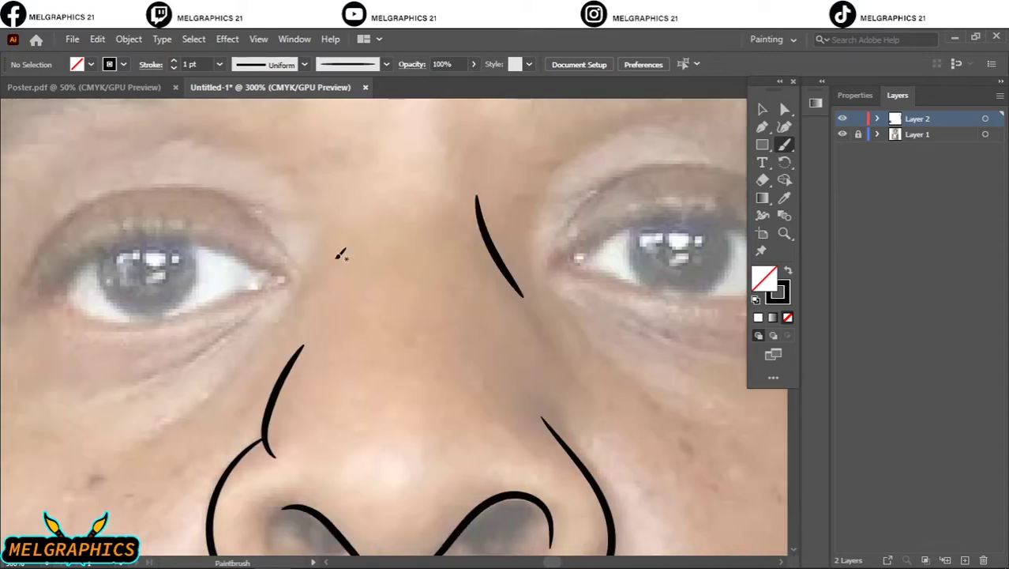
{"action": "left_click_drag", "start_coordinate": [312, 230], "coordinate": [288, 304]}
Step: Outline the first eye: inner corner, lower and upper lids, and the iris
{"action": "scroll", "coordinate": [533, 261], "scroll_direction": "down", "scroll_amount": 1}
{"action": "scroll", "coordinate": [527, 277], "scroll_direction": "up", "scroll_amount": 2}
{"action": "left_click_drag", "start_coordinate": [176, 320], "coordinate": [225, 390]}
{"action": "left_click_drag", "start_coordinate": [320, 278], "coordinate": [268, 350]}
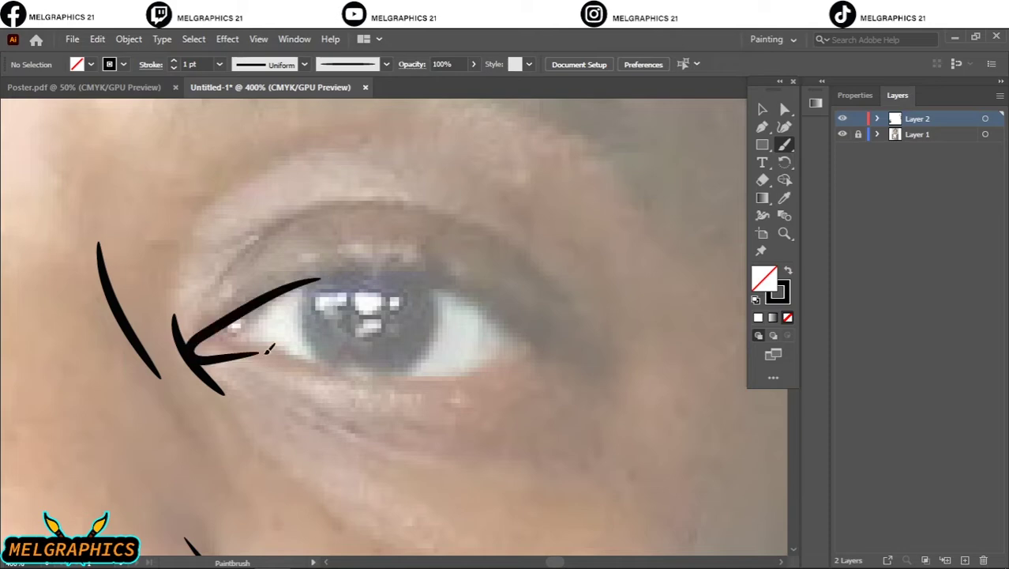
{"action": "left_click_drag", "start_coordinate": [575, 356], "coordinate": [209, 355]}
{"action": "mouse_move", "coordinate": [616, 395]}
{"action": "left_mouse_down"}
{"action": "mouse_move", "coordinate": [229, 326]}
{"action": "mouse_move", "coordinate": [265, 355]}
{"action": "left_mouse_up"}
{"action": "mouse_move", "coordinate": [319, 280]}
{"action": "left_mouse_down"}
{"action": "mouse_move", "coordinate": [388, 388]}
{"action": "mouse_move", "coordinate": [431, 304]}
{"action": "left_mouse_up"}
{"action": "scroll", "coordinate": [430, 304], "scroll_direction": "down", "scroll_amount": 5}
{"action": "scroll", "coordinate": [112, 380], "scroll_direction": "up", "scroll_amount": 6}
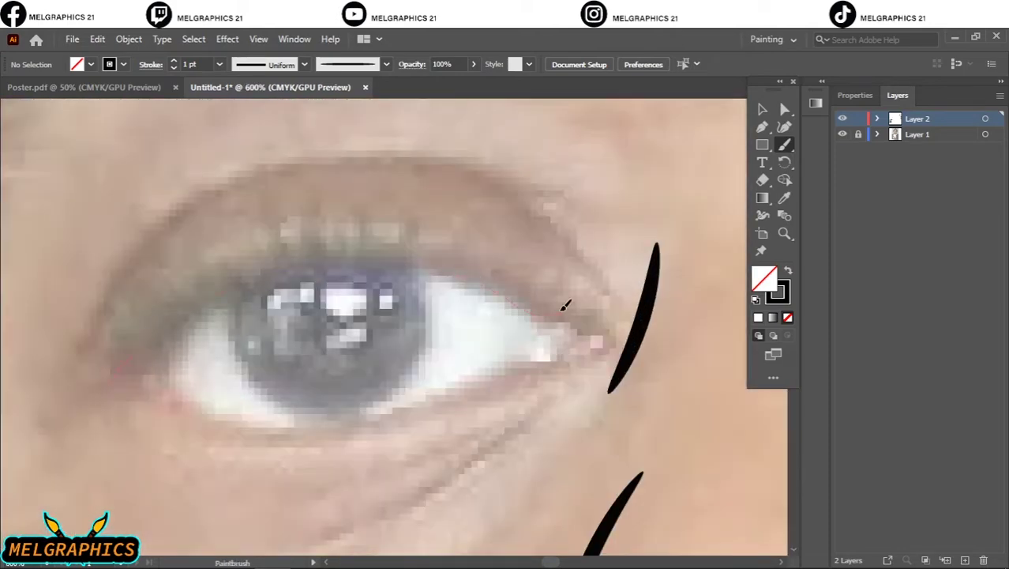
Step: Outline the second eye's upper and lower lids and inner-corner curve
{"action": "left_click_drag", "start_coordinate": [576, 309], "coordinate": [113, 402]}
{"action": "left_click_drag", "start_coordinate": [502, 370], "coordinate": [505, 364]}
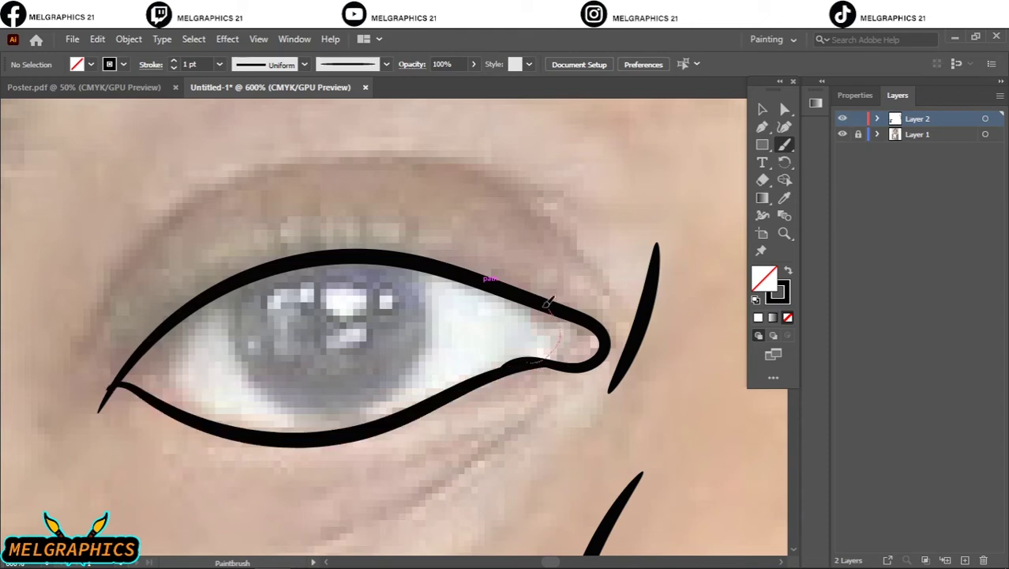
{"action": "left_click_drag", "start_coordinate": [550, 310], "coordinate": [546, 361]}
{"action": "left_click_drag", "start_coordinate": [229, 288], "coordinate": [292, 429]}
{"action": "key", "text": "ctrl+z"}
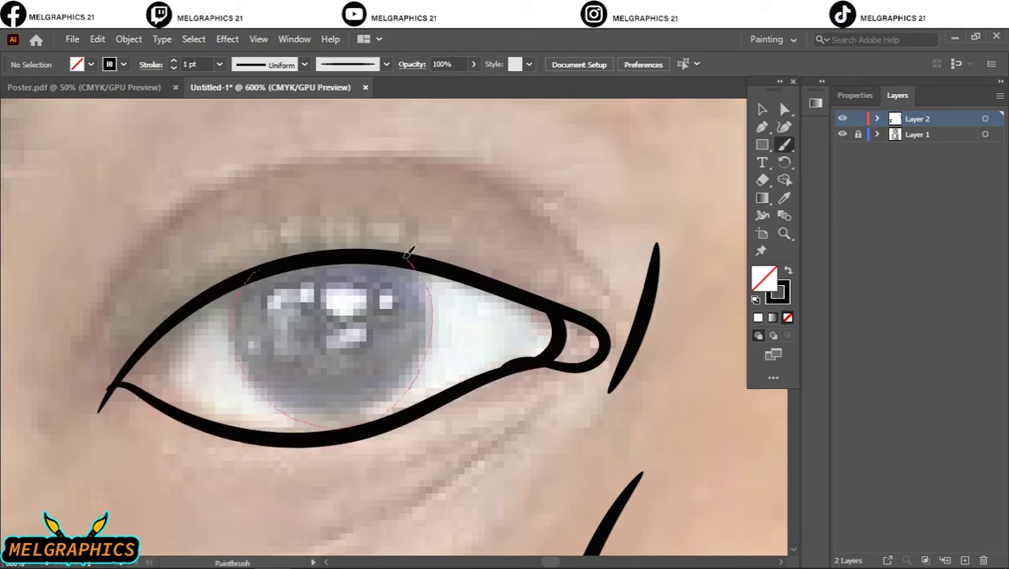
{"action": "scroll", "coordinate": [408, 253], "scroll_direction": "down", "scroll_amount": 5}
{"action": "scroll", "coordinate": [472, 365], "scroll_direction": "up", "scroll_amount": 4}
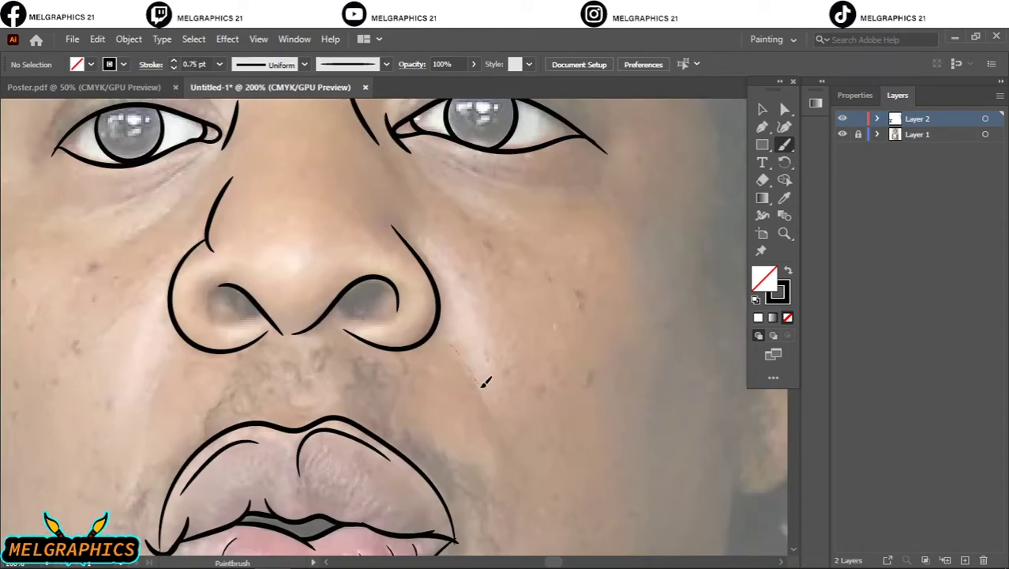
{"action": "scroll", "coordinate": [582, 288], "scroll_direction": "up", "scroll_amount": 1}
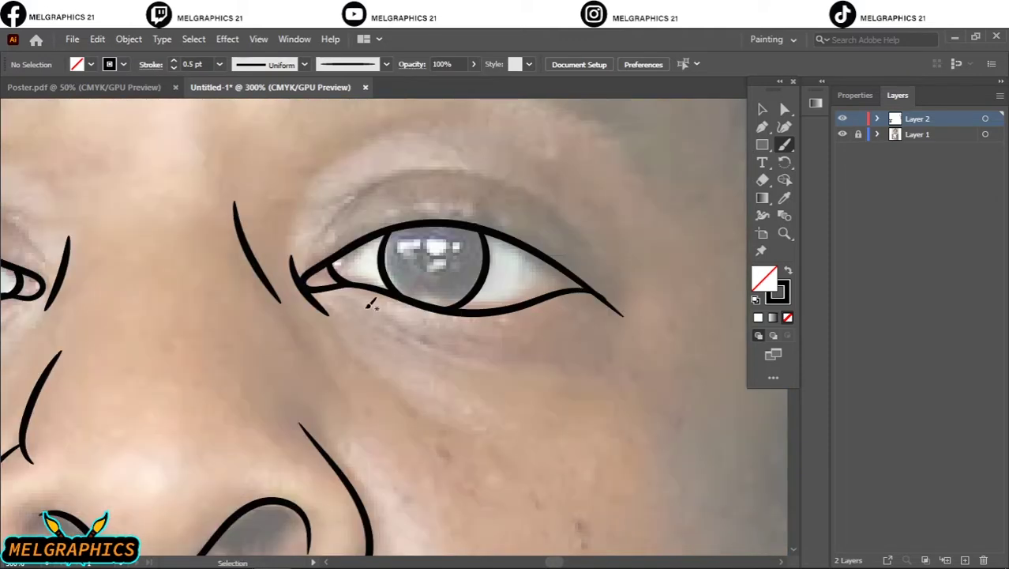
Step: Add under-eye wrinkles, a brow crease and lid lines, then toggle the photo layer to check
{"action": "left_click_drag", "start_coordinate": [357, 316], "coordinate": [462, 364]}
{"action": "mouse_move", "coordinate": [400, 325]}
{"action": "left_mouse_down"}
{"action": "mouse_move", "coordinate": [551, 368]}
{"action": "mouse_move", "coordinate": [734, 386]}
{"action": "left_mouse_up"}
{"action": "left_click_drag", "start_coordinate": [232, 407], "coordinate": [357, 325]}
{"action": "left_click_drag", "start_coordinate": [188, 402], "coordinate": [323, 348]}
{"action": "left_click_drag", "start_coordinate": [262, 357], "coordinate": [373, 302]}
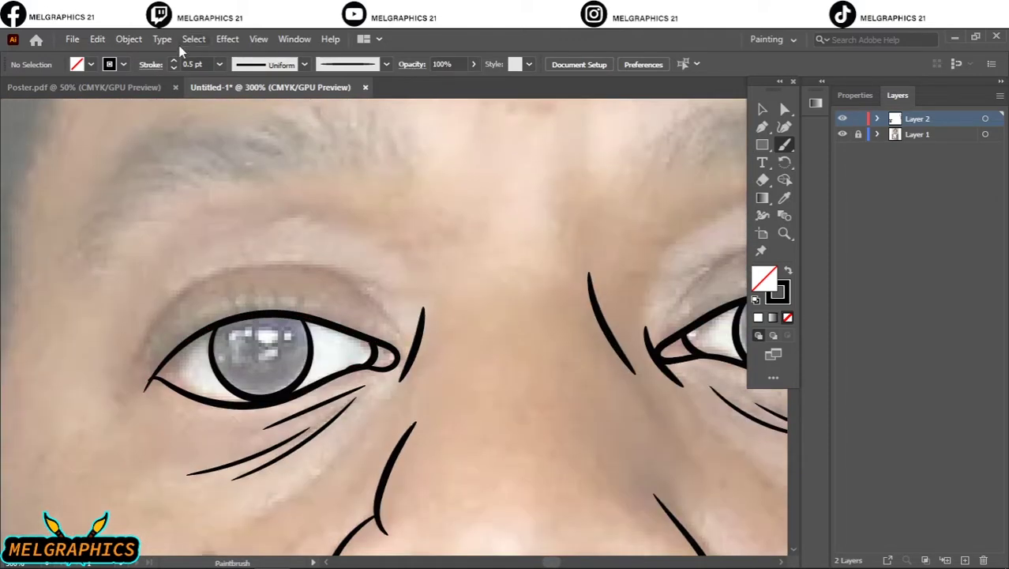
{"action": "mouse_move", "coordinate": [150, 293]}
{"action": "left_mouse_down"}
{"action": "mouse_move", "coordinate": [395, 297]}
{"action": "mouse_move", "coordinate": [536, 250]}
{"action": "mouse_move", "coordinate": [638, 339]}
{"action": "left_mouse_up"}
{"action": "scroll", "coordinate": [340, 268], "scroll_direction": "right", "scroll_amount": 5}
{"action": "left_click_drag", "start_coordinate": [316, 298], "coordinate": [410, 200]}
{"action": "scroll", "coordinate": [323, 231], "scroll_direction": "down", "scroll_amount": 5}
{"action": "left_click", "coordinate": [842, 134]}
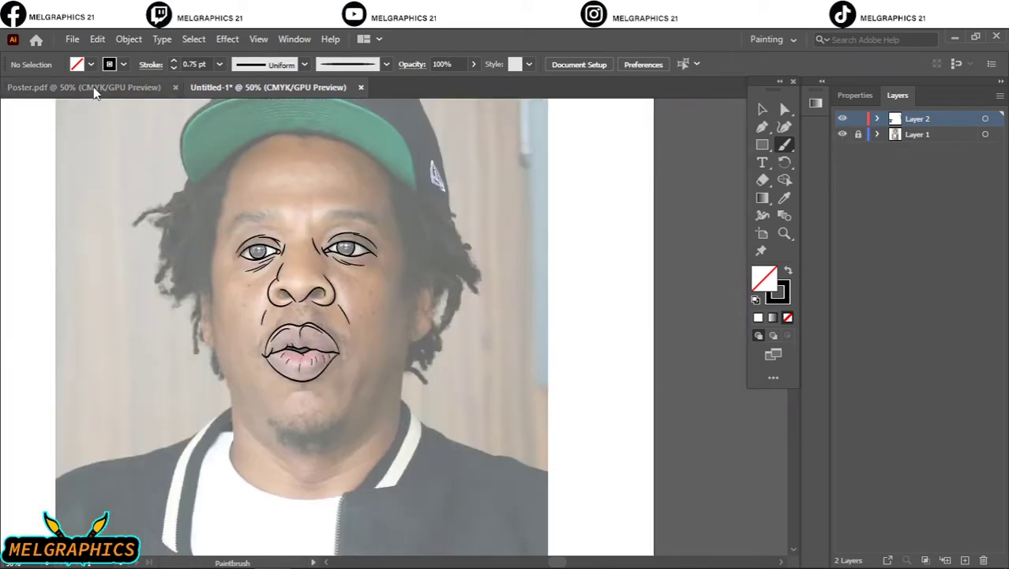
Step: Draw the left and right jaw lines
{"action": "scroll", "coordinate": [237, 458], "scroll_direction": "up", "scroll_amount": 2}
{"action": "left_click_drag", "start_coordinate": [267, 313], "coordinate": [264, 311]}
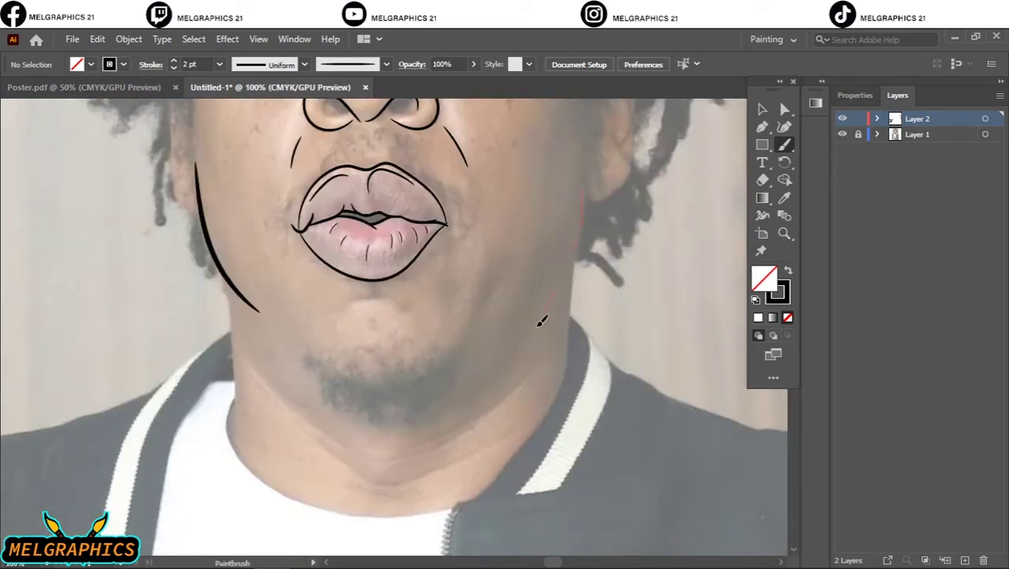
{"action": "left_click_drag", "start_coordinate": [591, 180], "coordinate": [517, 329]}
{"action": "scroll", "coordinate": [474, 332], "scroll_direction": "up", "scroll_amount": 1}
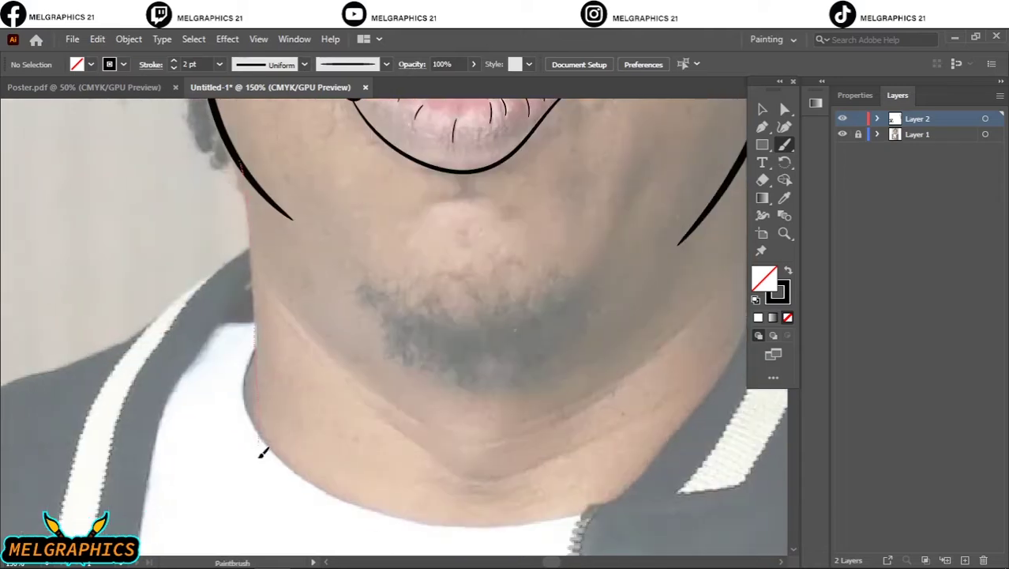
{"action": "scroll", "coordinate": [500, 393], "scroll_direction": "down", "scroll_amount": 2}
Step: Draw the hooked neck line and a row of drips along the collar
{"action": "mouse_move", "coordinate": [263, 452]}
{"action": "left_mouse_down"}
{"action": "mouse_move", "coordinate": [299, 444]}
{"action": "mouse_move", "coordinate": [292, 383]}
{"action": "left_mouse_up"}
{"action": "mouse_move", "coordinate": [294, 387]}
{"action": "left_mouse_down"}
{"action": "mouse_move", "coordinate": [349, 412]}
{"action": "mouse_move", "coordinate": [367, 462]}
{"action": "mouse_move", "coordinate": [466, 411]}
{"action": "mouse_move", "coordinate": [561, 320]}
{"action": "left_mouse_up"}
{"action": "scroll", "coordinate": [621, 275], "scroll_direction": "right", "scroll_amount": 2}
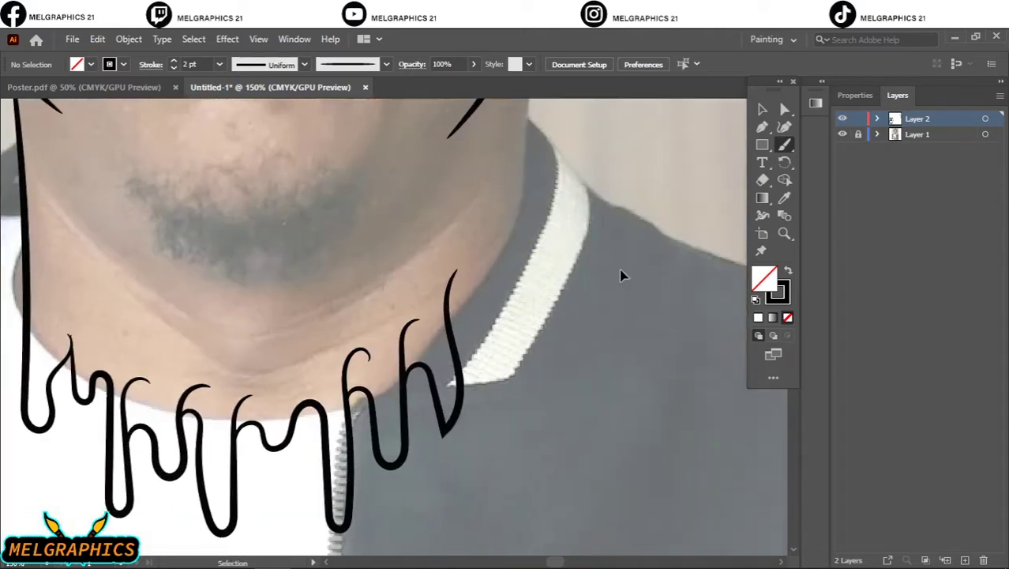
{"action": "scroll", "coordinate": [621, 275], "scroll_direction": "right", "scroll_amount": 3}
{"action": "left_click_drag", "start_coordinate": [368, 367], "coordinate": [395, 361]}
{"action": "left_click_drag", "start_coordinate": [412, 425], "coordinate": [471, 291]}
{"action": "scroll", "coordinate": [471, 276], "scroll_direction": "up", "scroll_amount": 3}
{"action": "scroll", "coordinate": [471, 276], "scroll_direction": "right", "scroll_amount": 3}
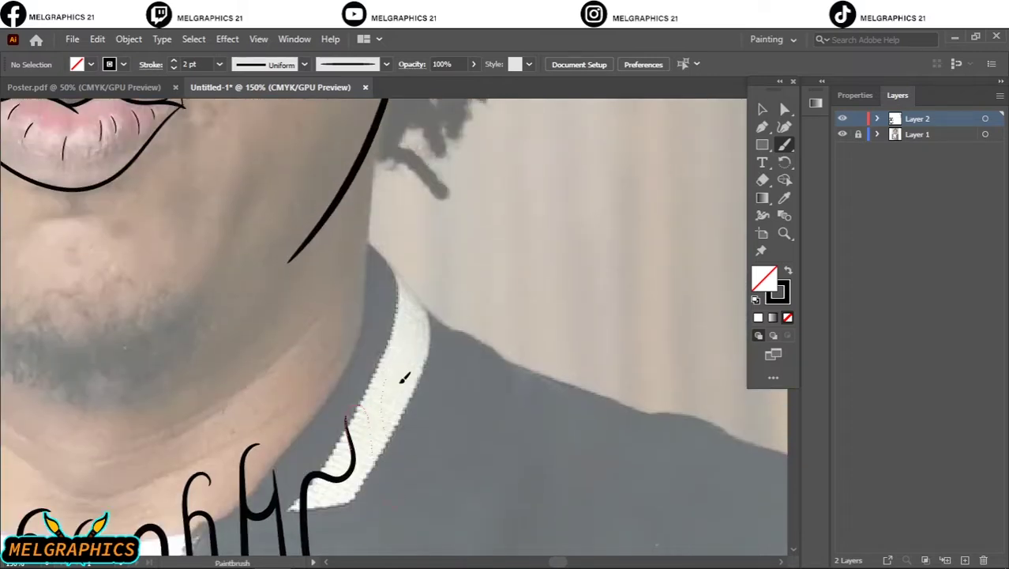
{"action": "left_click_drag", "start_coordinate": [403, 377], "coordinate": [348, 505]}
{"action": "scroll", "coordinate": [427, 316], "scroll_direction": "down", "scroll_amount": 3}
{"action": "scroll", "coordinate": [296, 328], "scroll_direction": "up", "scroll_amount": 4}
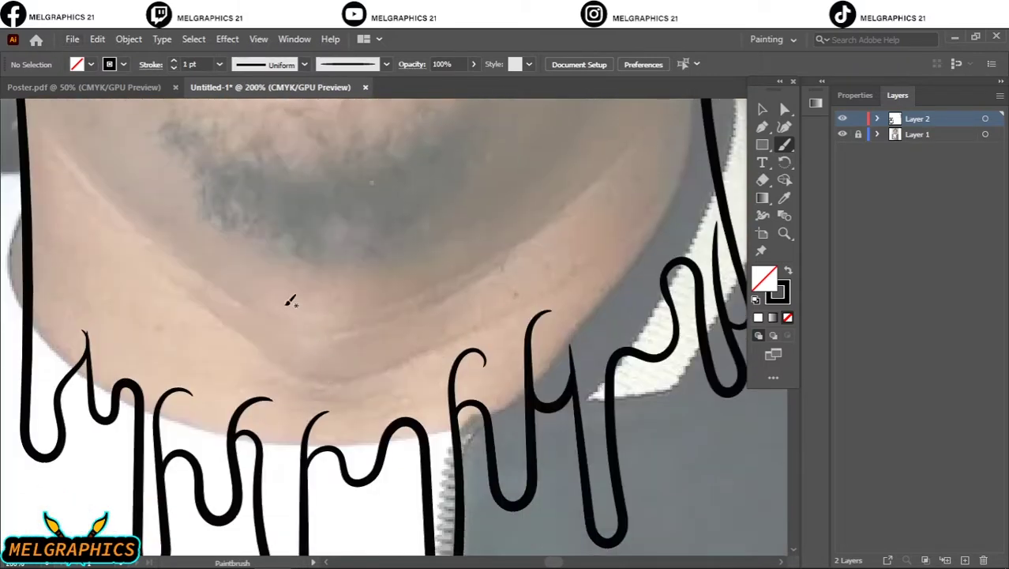
Step: Add thin neck lines on both sides of the chin and a crease under it
{"action": "left_click_drag", "start_coordinate": [287, 301], "coordinate": [314, 366]}
{"action": "left_click_drag", "start_coordinate": [51, 134], "coordinate": [227, 278]}
{"action": "left_click_drag", "start_coordinate": [128, 237], "coordinate": [241, 324]}
{"action": "left_click_drag", "start_coordinate": [385, 368], "coordinate": [557, 270]}
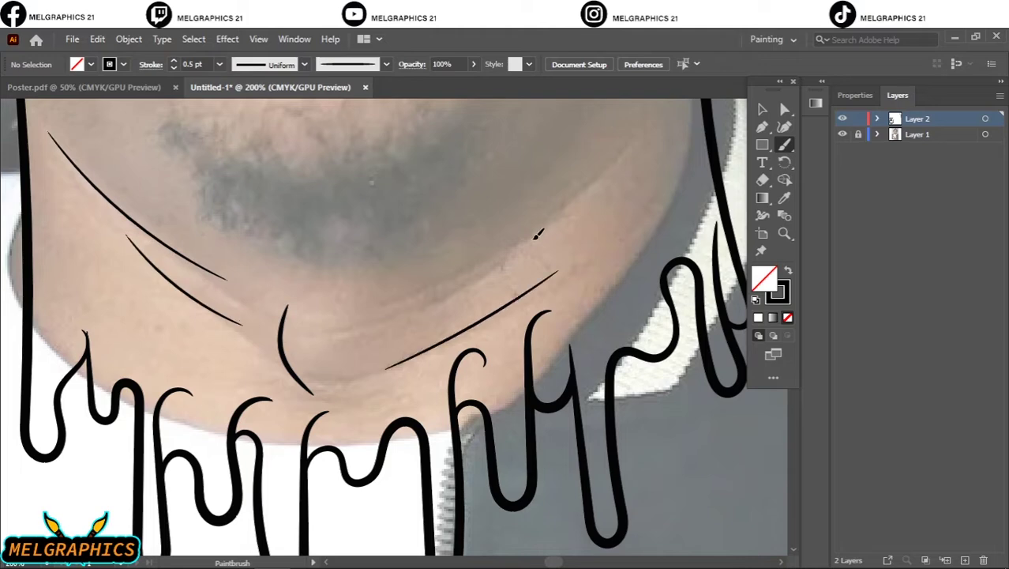
{"action": "left_click_drag", "start_coordinate": [430, 308], "coordinate": [576, 204]}
{"action": "scroll", "coordinate": [474, 277], "scroll_direction": "down", "scroll_amount": 3}
{"action": "scroll", "coordinate": [474, 277], "scroll_direction": "up", "scroll_amount": 3}
Step: Raise stroke weight to 2 pt and draw more drips along the collar
{"action": "left_click", "coordinate": [173, 63]}
{"action": "scroll", "coordinate": [316, 316], "scroll_direction": "down", "scroll_amount": 2}
{"action": "left_click_drag", "start_coordinate": [189, 260], "coordinate": [296, 314]}
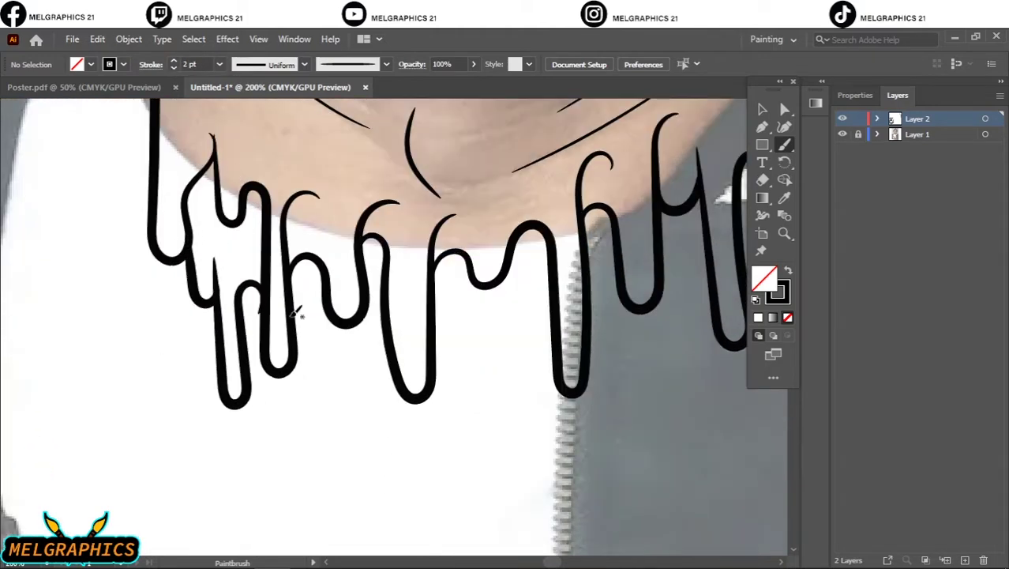
{"action": "mouse_move", "coordinate": [387, 315]}
{"action": "left_mouse_down"}
{"action": "mouse_move", "coordinate": [433, 332]}
{"action": "mouse_move", "coordinate": [544, 308]}
{"action": "left_mouse_up"}
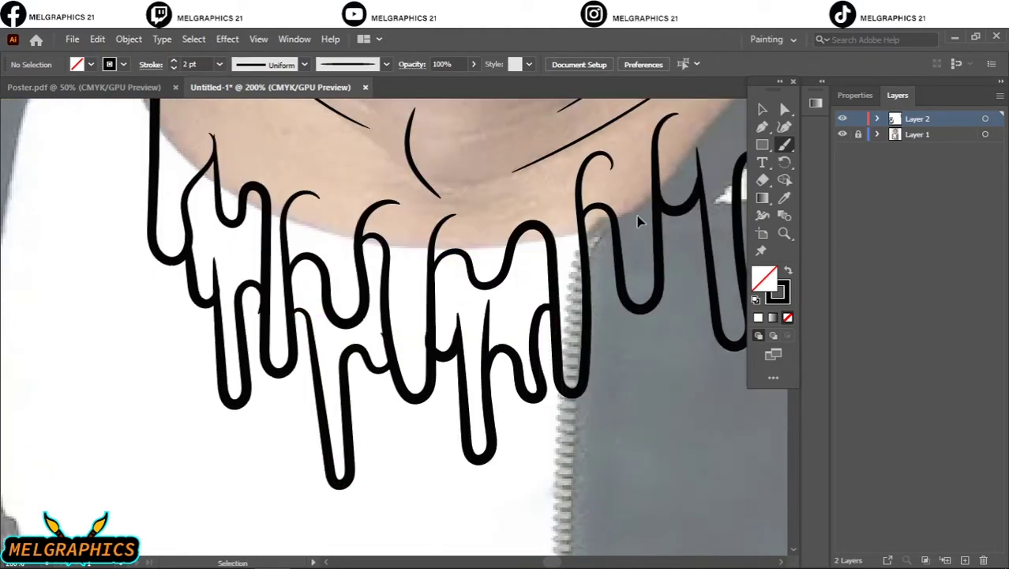
{"action": "mouse_move", "coordinate": [635, 316]}
{"action": "left_mouse_down"}
{"action": "mouse_move", "coordinate": [387, 316]}
{"action": "mouse_move", "coordinate": [394, 401]}
{"action": "left_mouse_up"}
{"action": "mouse_move", "coordinate": [442, 237]}
{"action": "left_mouse_down"}
{"action": "mouse_move", "coordinate": [482, 339]}
{"action": "mouse_move", "coordinate": [340, 497]}
{"action": "left_mouse_up"}
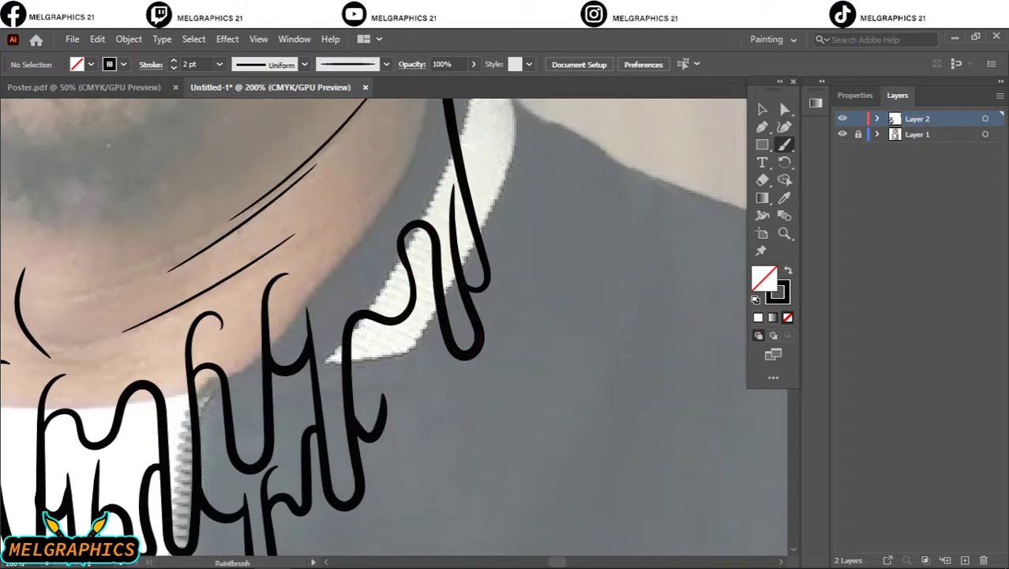
{"action": "left_click_drag", "start_coordinate": [411, 332], "coordinate": [419, 391]}
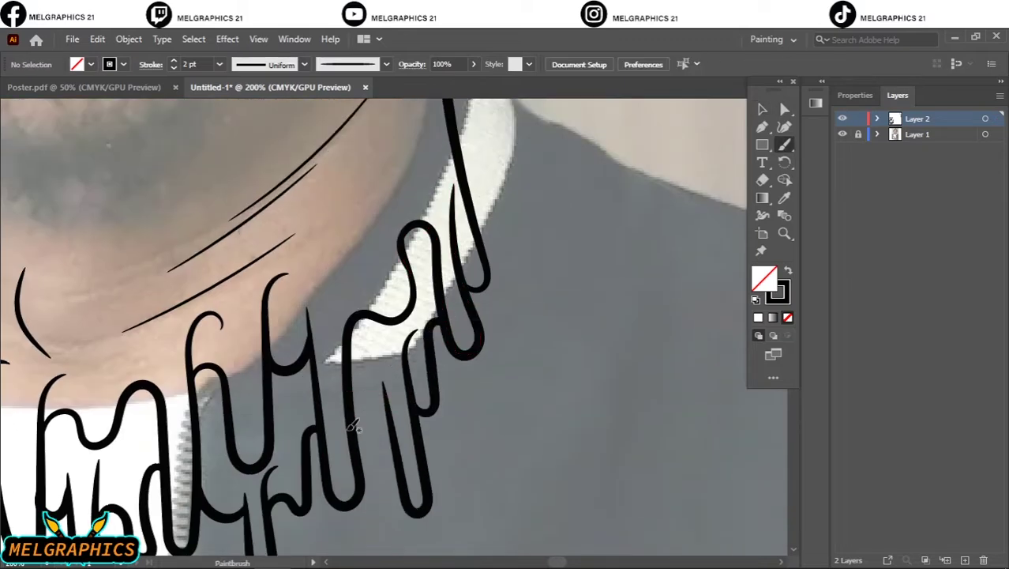
{"action": "scroll", "coordinate": [395, 442], "scroll_direction": "up", "scroll_amount": 2}
{"action": "scroll", "coordinate": [395, 442], "scroll_direction": "down", "scroll_amount": 3}
Step: Draw the jaw line beside the ear
{"action": "scroll", "coordinate": [394, 443], "scroll_direction": "down", "scroll_amount": 2}
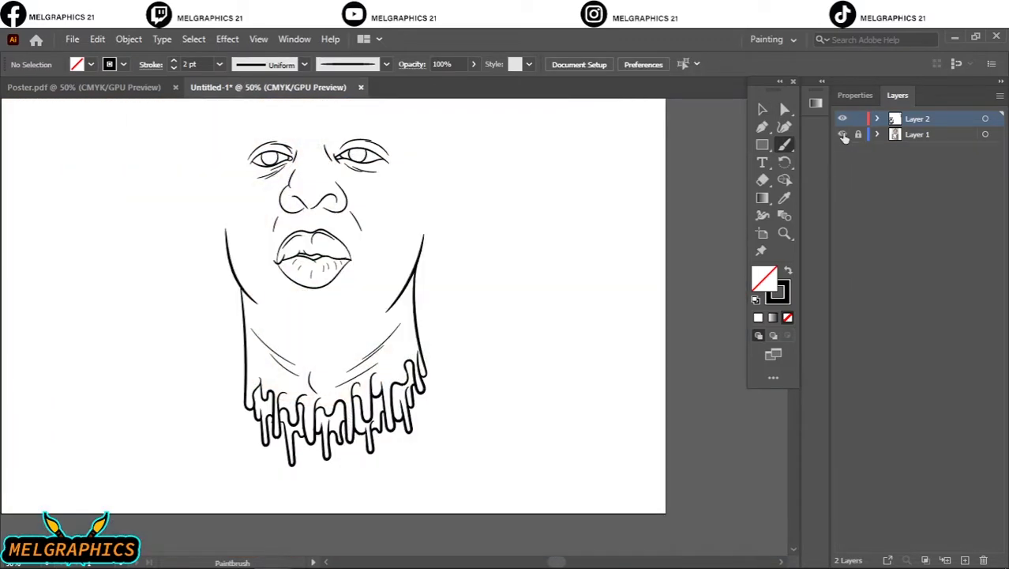
{"action": "scroll", "coordinate": [472, 427], "scroll_direction": "up", "scroll_amount": 3}
{"action": "scroll", "coordinate": [472, 428], "scroll_direction": "down", "scroll_amount": 1}
{"action": "left_click_drag", "start_coordinate": [538, 233], "coordinate": [533, 391]}
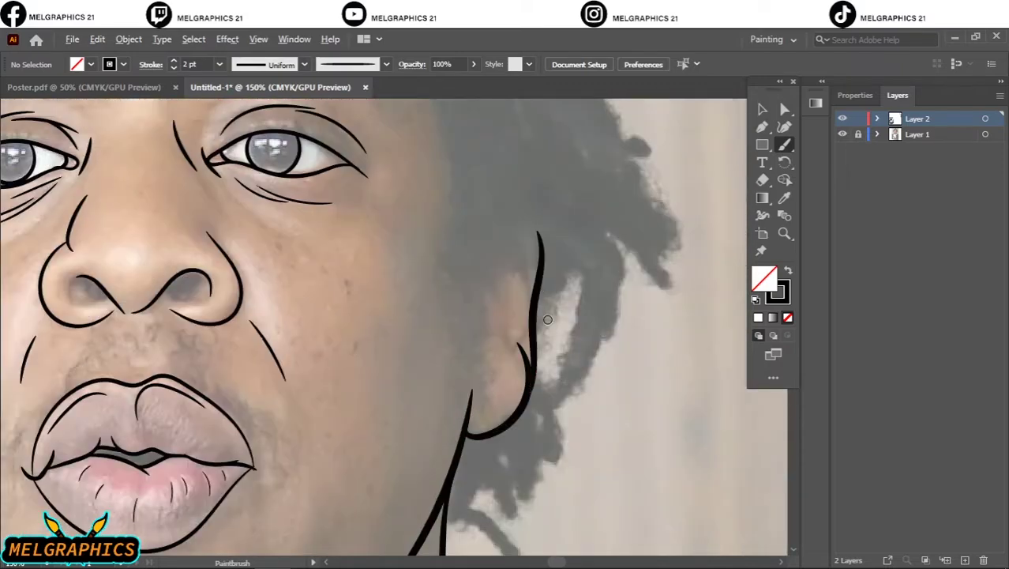
{"action": "scroll", "coordinate": [316, 277], "scroll_direction": "up", "scroll_amount": 2}
Step: Trace the hair edge and several hair strands beside the face
{"action": "left_click_drag", "start_coordinate": [305, 110], "coordinate": [330, 370]}
{"action": "left_click_drag", "start_coordinate": [407, 476], "coordinate": [399, 474]}
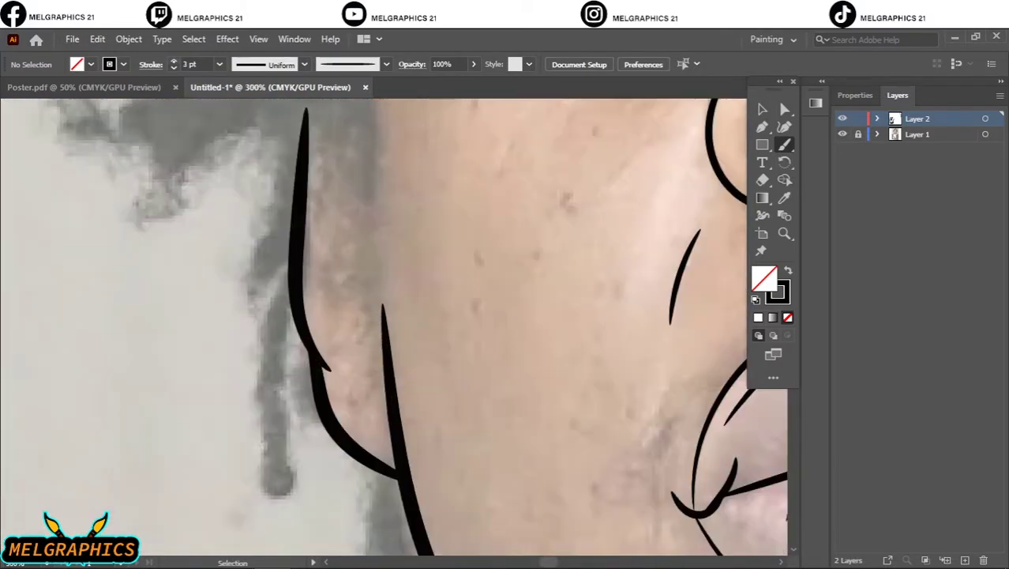
{"action": "left_click_drag", "start_coordinate": [339, 324], "coordinate": [314, 175]}
{"action": "scroll", "coordinate": [518, 286], "scroll_direction": "down", "scroll_amount": 3}
{"action": "scroll", "coordinate": [439, 315], "scroll_direction": "up", "scroll_amount": 3}
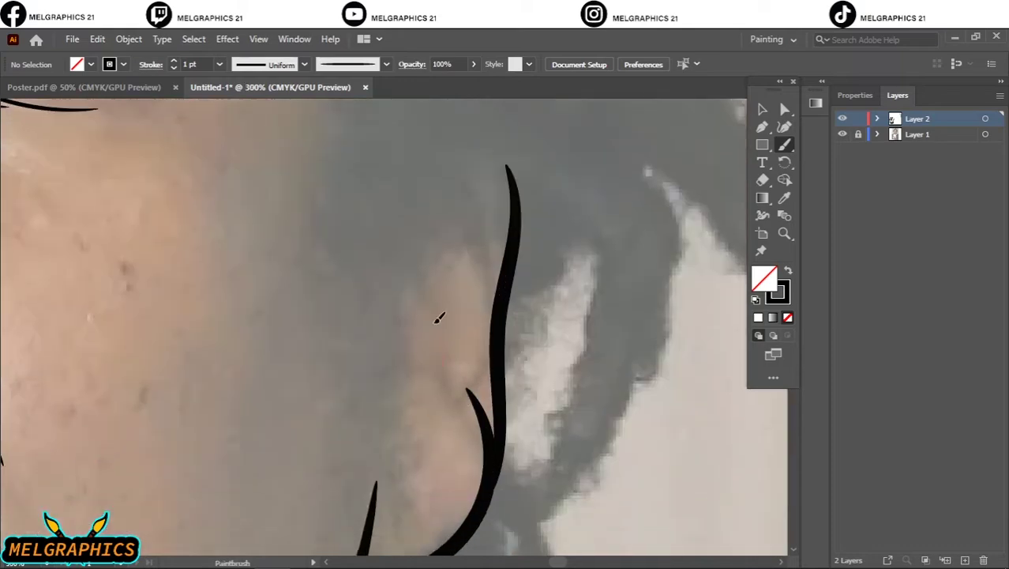
{"action": "left_click_drag", "start_coordinate": [400, 263], "coordinate": [451, 407]}
{"action": "left_click_drag", "start_coordinate": [442, 156], "coordinate": [494, 312]}
{"action": "scroll", "coordinate": [459, 335], "scroll_direction": "down", "scroll_amount": 4}
{"action": "scroll", "coordinate": [300, 331], "scroll_direction": "up", "scroll_amount": 3}
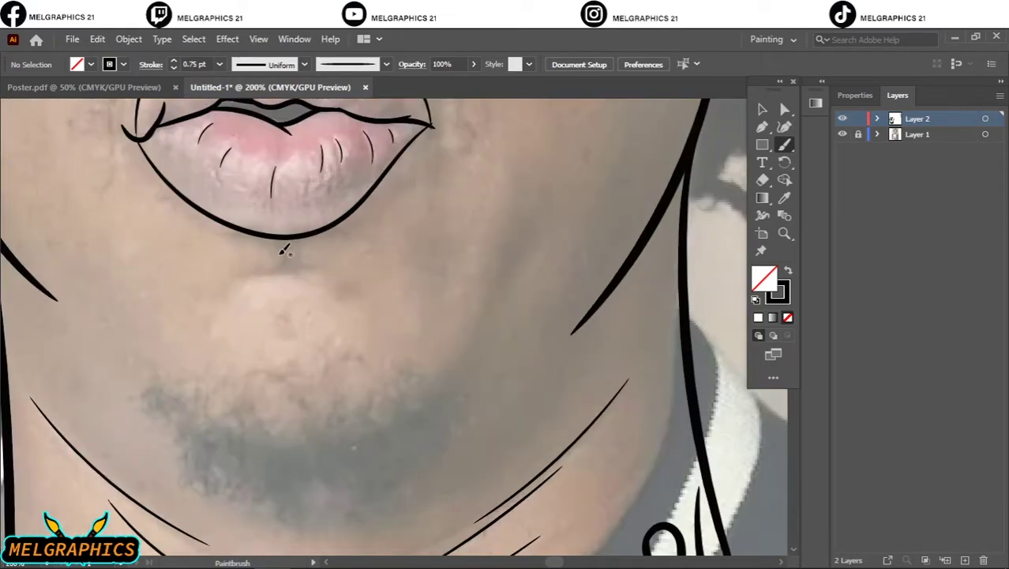
Step: Draw the chin curve below the lips
{"action": "left_click_drag", "start_coordinate": [226, 293], "coordinate": [356, 289]}
{"action": "scroll", "coordinate": [522, 229], "scroll_direction": "down", "scroll_amount": 4}
{"action": "scroll", "coordinate": [408, 291], "scroll_direction": "up", "scroll_amount": 2}
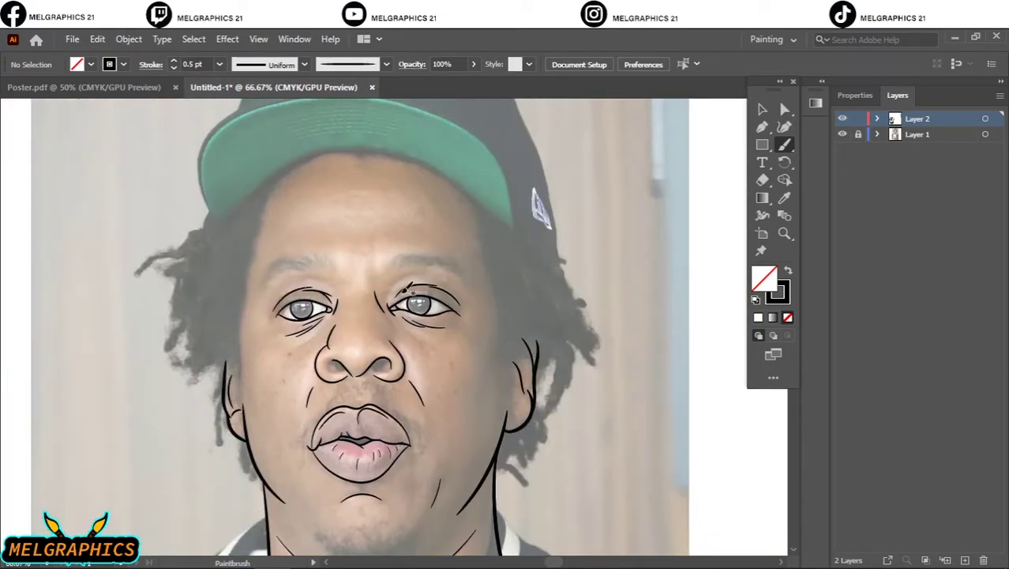
{"action": "scroll", "coordinate": [300, 237], "scroll_direction": "up", "scroll_amount": 2}
{"action": "scroll", "coordinate": [309, 248], "scroll_direction": "up", "scroll_amount": 1}
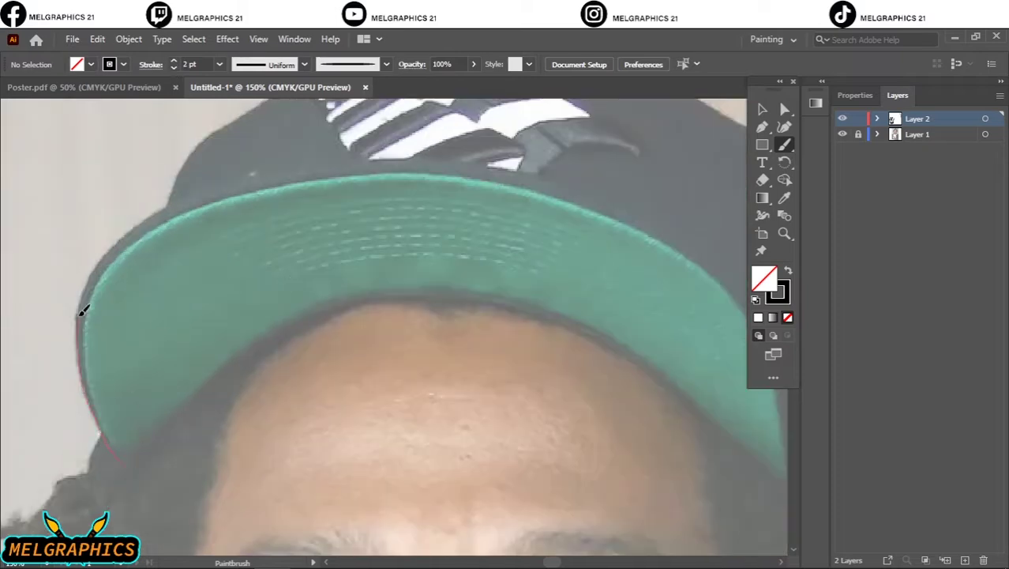
Step: Ink the top and outer edges of the cap brim, undoing a stray brim stroke
{"action": "left_click_drag", "start_coordinate": [694, 251], "coordinate": [690, 269]}
{"action": "scroll", "coordinate": [689, 273], "scroll_direction": "up", "scroll_amount": 1}
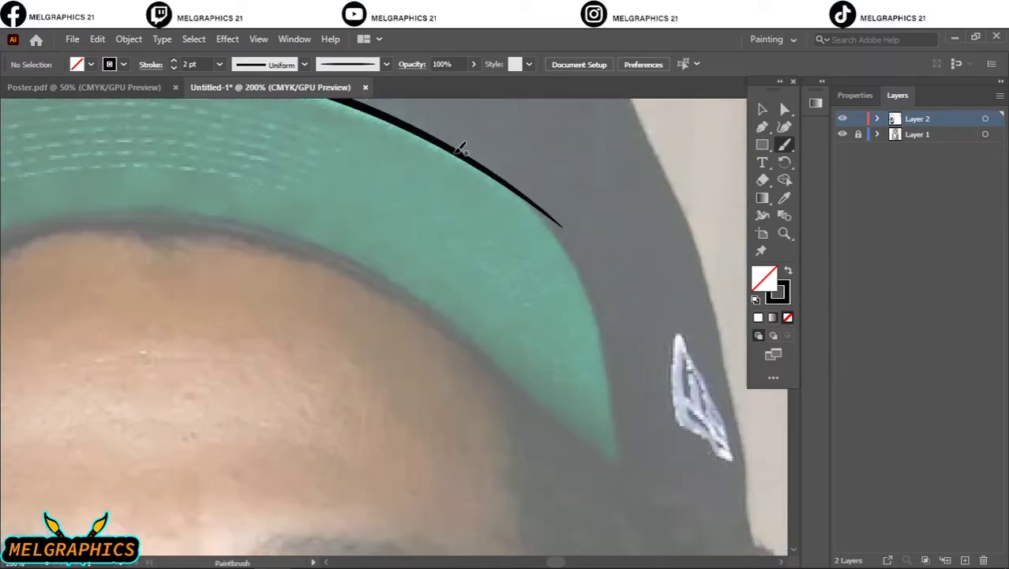
{"action": "left_click_drag", "start_coordinate": [617, 353], "coordinate": [619, 363]}
{"action": "scroll", "coordinate": [668, 390], "scroll_direction": "down", "scroll_amount": 1}
{"action": "key", "text": "ctrl+z"}
{"action": "scroll", "coordinate": [608, 302], "scroll_direction": "up", "scroll_amount": 1}
{"action": "left_click_drag", "start_coordinate": [379, 180], "coordinate": [454, 207]}
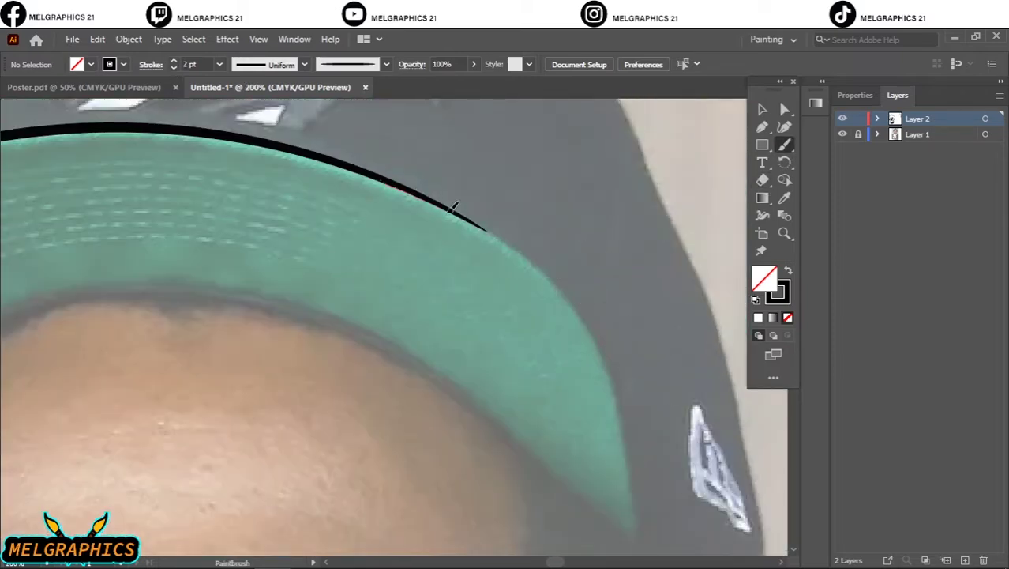
{"action": "left_click_drag", "start_coordinate": [651, 545], "coordinate": [652, 548]}
{"action": "scroll", "coordinate": [652, 548], "scroll_direction": "down", "scroll_amount": 2}
{"action": "scroll", "coordinate": [187, 439], "scroll_direction": "up", "scroll_amount": 1}
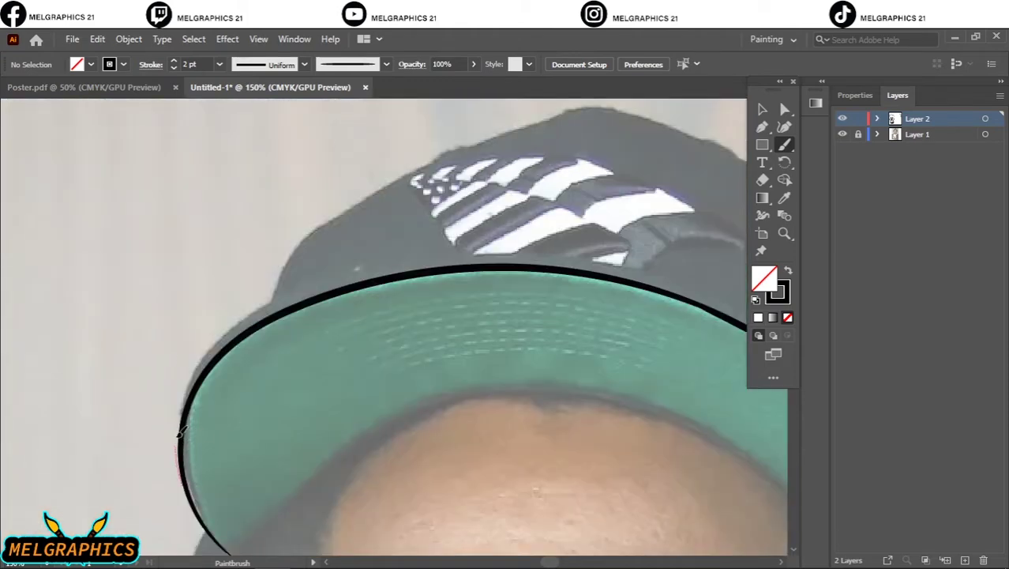
Step: Double the brim outline with a second line running down the brim's side
{"action": "left_click_drag", "start_coordinate": [642, 268], "coordinate": [642, 270]}
{"action": "scroll", "coordinate": [642, 306], "scroll_direction": "right", "scroll_amount": 3}
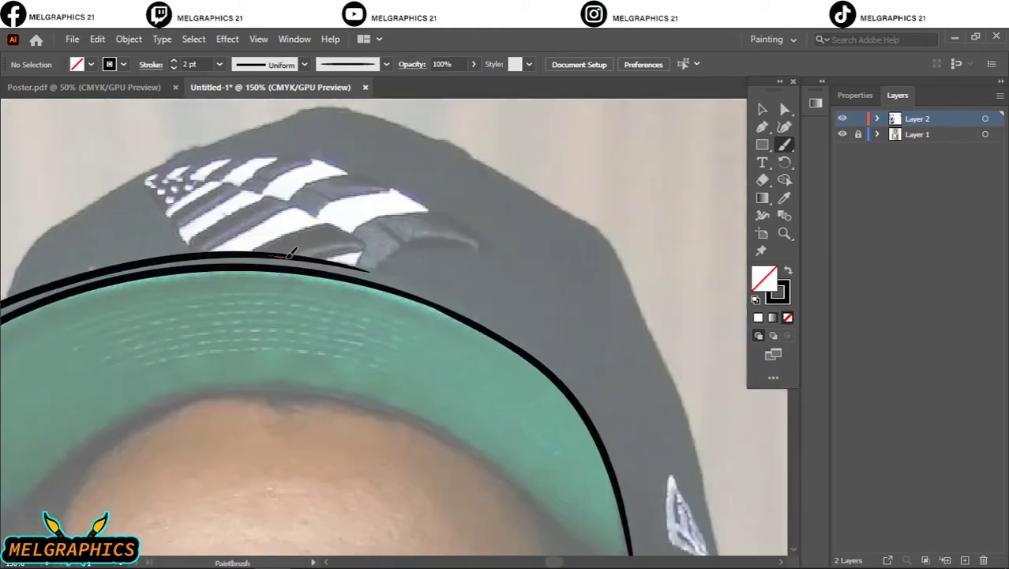
{"action": "left_click_drag", "start_coordinate": [632, 512], "coordinate": [632, 513]}
{"action": "scroll", "coordinate": [252, 349], "scroll_direction": "down", "scroll_amount": 2}
{"action": "scroll", "coordinate": [349, 500], "scroll_direction": "up", "scroll_amount": 3}
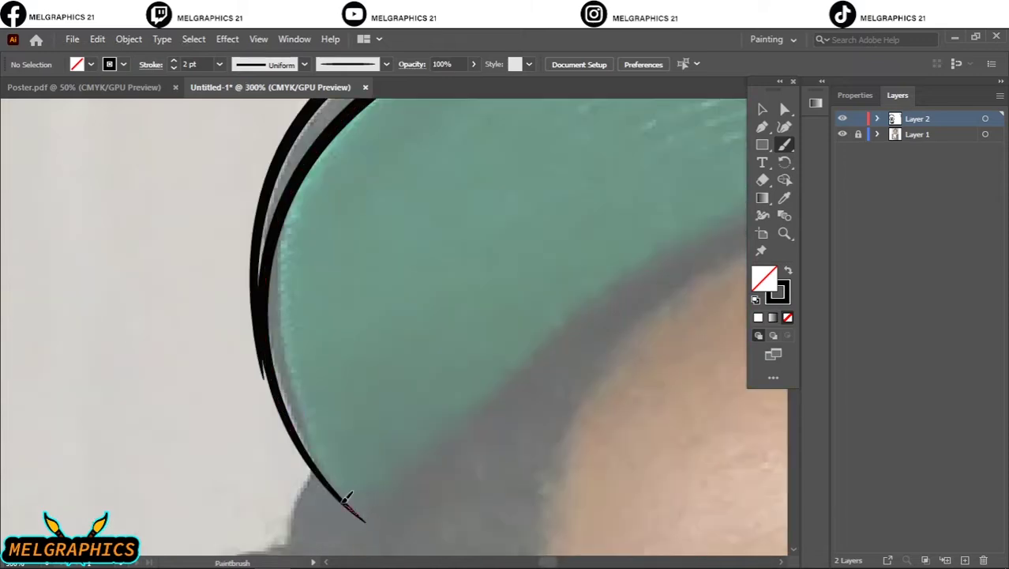
{"action": "left_click_drag", "start_coordinate": [259, 286], "coordinate": [363, 514]}
{"action": "scroll", "coordinate": [362, 513], "scroll_direction": "down", "scroll_amount": 2}
{"action": "scroll", "coordinate": [150, 355], "scroll_direction": "up", "scroll_amount": 1}
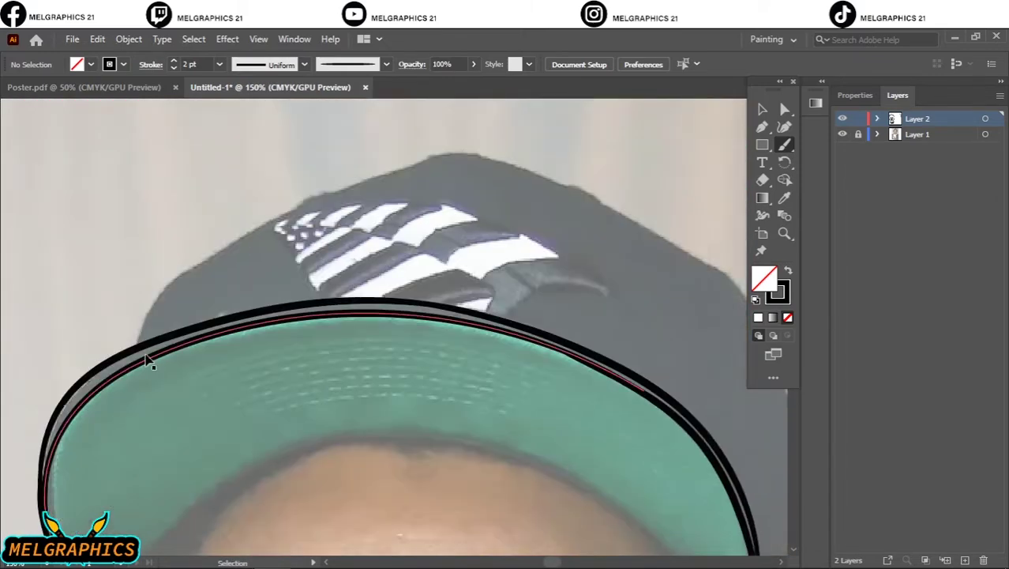
{"action": "scroll", "coordinate": [180, 382], "scroll_direction": "up", "scroll_amount": 1}
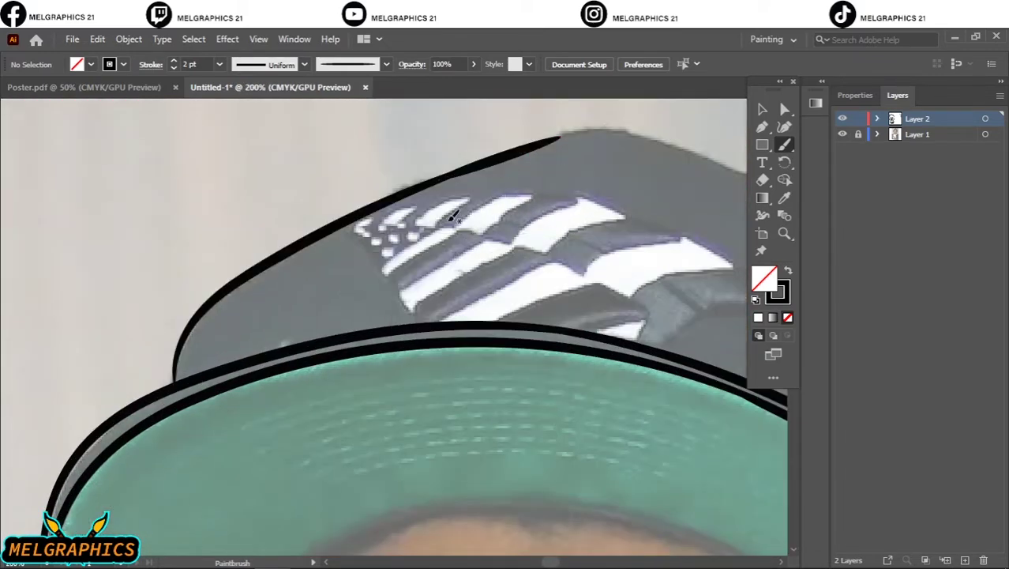
Step: Outline the cap crown from its left edge around the right side to the brim
{"action": "mouse_move", "coordinate": [417, 190]}
{"action": "left_mouse_down"}
{"action": "mouse_move", "coordinate": [551, 136]}
{"action": "mouse_move", "coordinate": [723, 162]}
{"action": "left_mouse_up"}
{"action": "scroll", "coordinate": [384, 136], "scroll_direction": "right", "scroll_amount": 5}
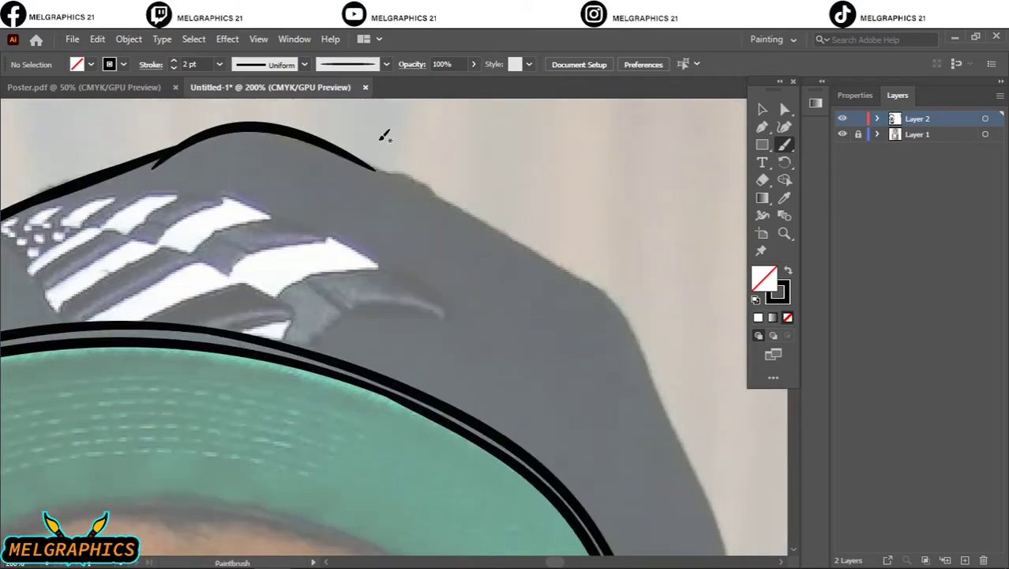
{"action": "left_click_drag", "start_coordinate": [628, 314], "coordinate": [629, 315]}
{"action": "scroll", "coordinate": [649, 263], "scroll_direction": "down", "scroll_amount": 3}
{"action": "scroll", "coordinate": [653, 286], "scroll_direction": "right", "scroll_amount": 3}
{"action": "scroll", "coordinate": [385, 95], "scroll_direction": "up", "scroll_amount": 1}
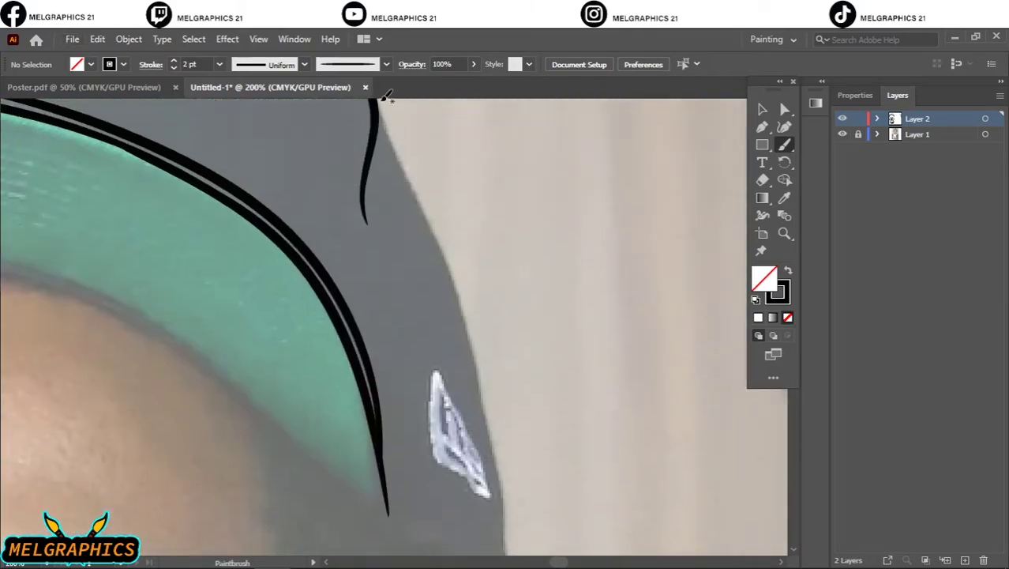
{"action": "left_click_drag", "start_coordinate": [473, 319], "coordinate": [507, 511]}
{"action": "scroll", "coordinate": [457, 450], "scroll_direction": "down", "scroll_amount": 2}
{"action": "scroll", "coordinate": [496, 397], "scroll_direction": "down", "scroll_amount": 1}
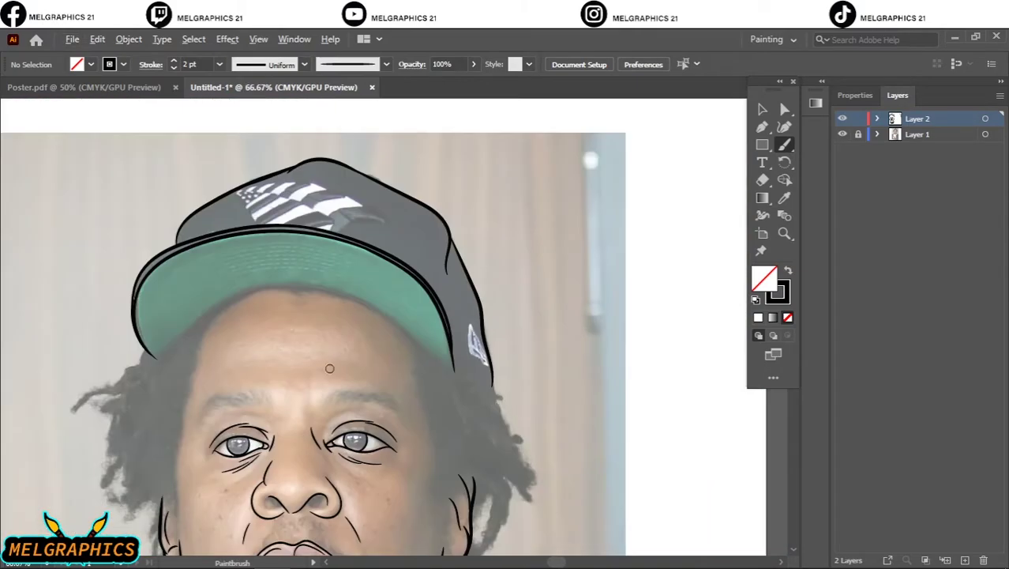
{"action": "scroll", "coordinate": [329, 368], "scroll_direction": "up", "scroll_amount": 3}
Step: Trace the brim underside where it meets the forehead, then zoom to review the portrait
{"action": "left_click_drag", "start_coordinate": [501, 497], "coordinate": [501, 497]}
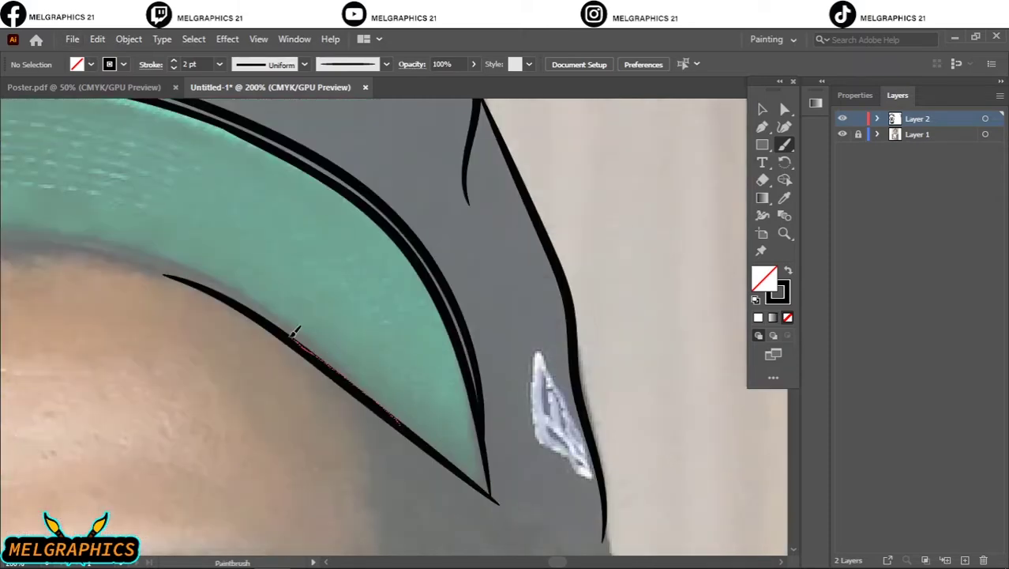
{"action": "scroll", "coordinate": [57, 406], "scroll_direction": "left", "scroll_amount": 5}
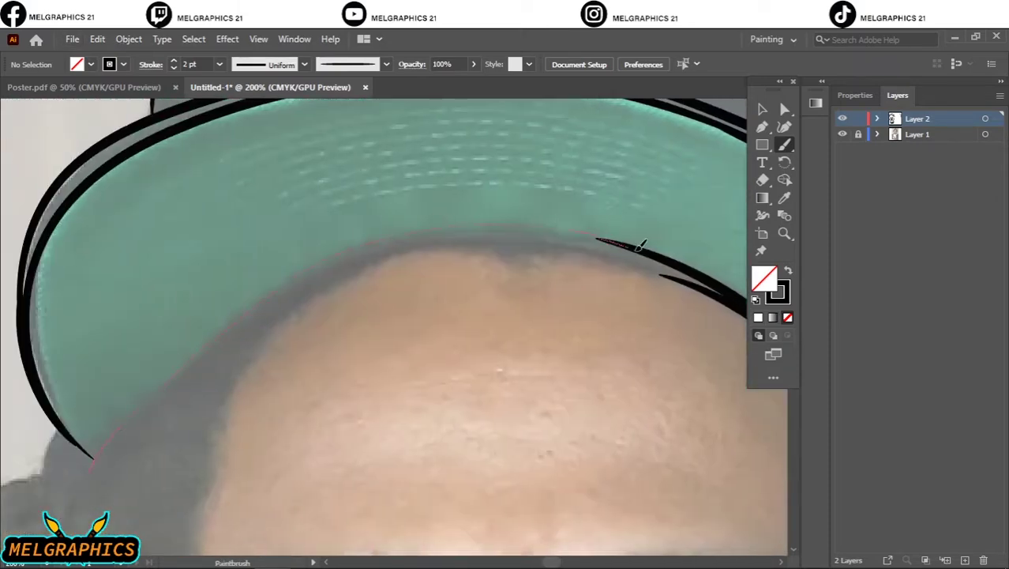
{"action": "left_click_drag", "start_coordinate": [641, 244], "coordinate": [631, 246]}
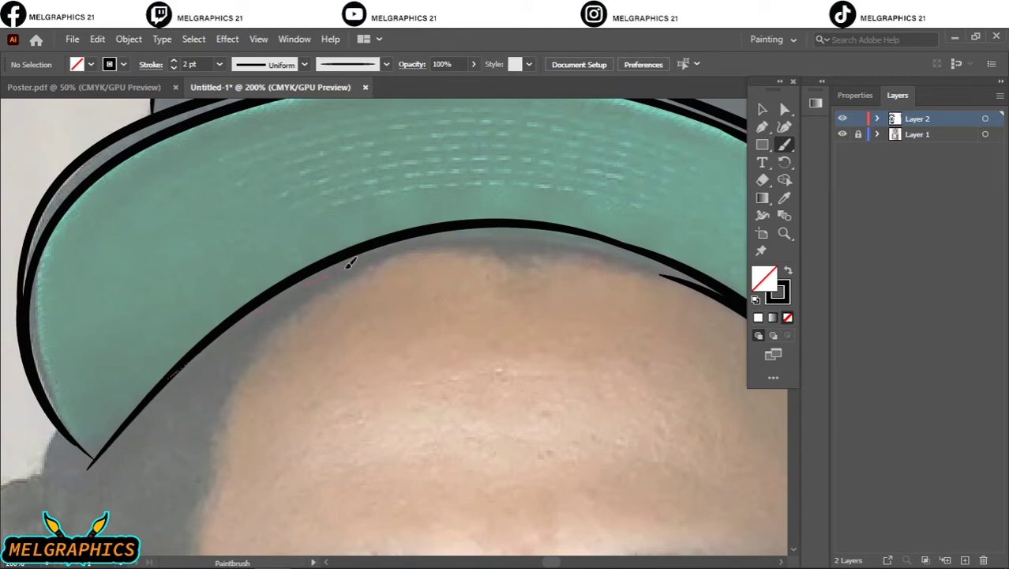
{"action": "key", "text": "ctrl+minus"}
{"action": "key", "text": "shift+e"}
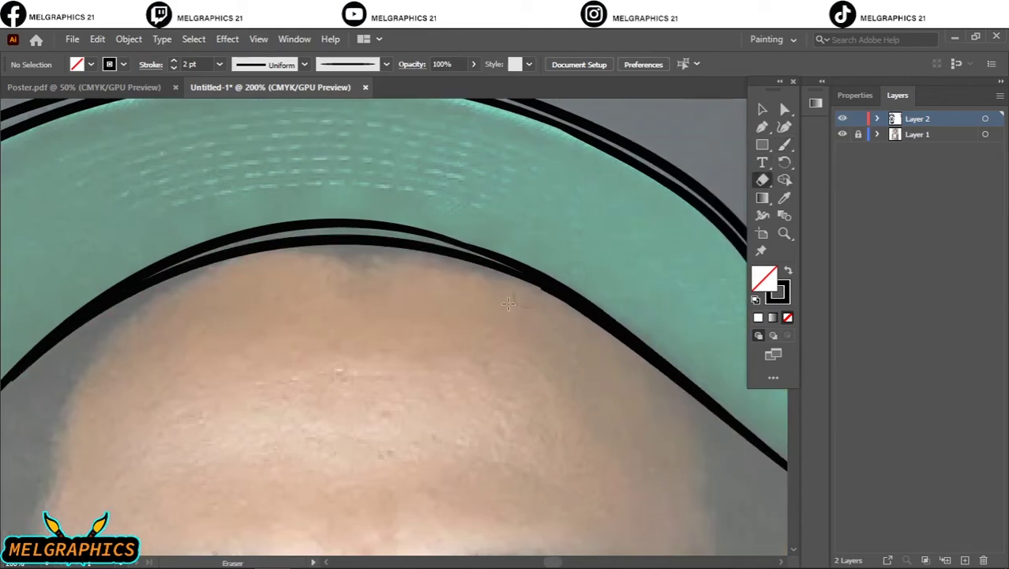
{"action": "key", "text": "ctrl+minus"}
{"action": "key", "text": "ctrl+minus"}
{"action": "key", "text": "ctrl+plus"}
{"action": "key", "text": "ctrl+plus"}
{"action": "key", "text": "ctrl+plus"}
{"action": "key", "text": "ctrl+plus"}
{"action": "key", "text": "ctrl+plus"}
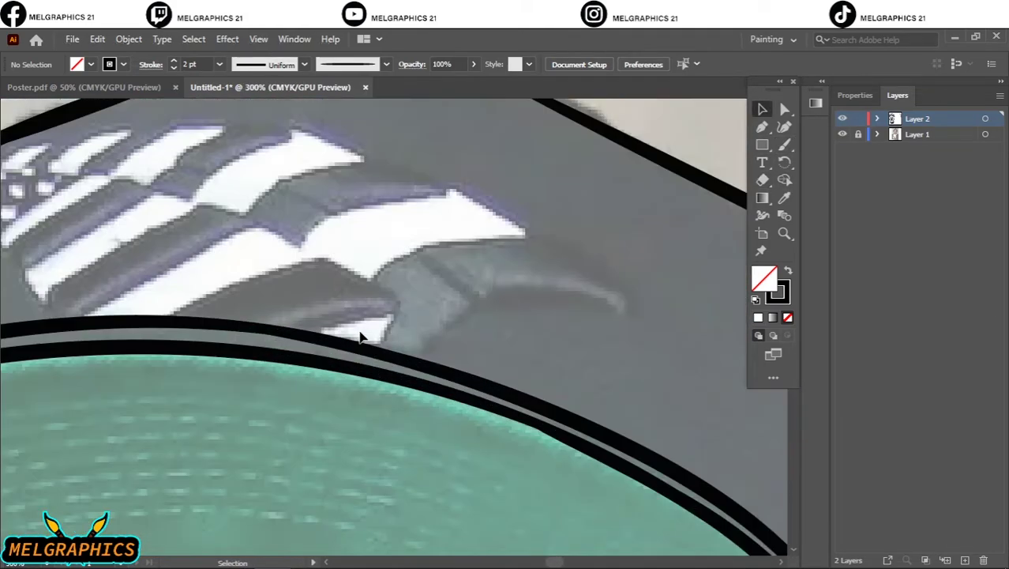
Step: Brush the flag's curved lower fold, left edge, top edge and several wavy fold lines
{"action": "key", "text": "b"}
{"action": "left_click_drag", "start_coordinate": [411, 355], "coordinate": [622, 313]}
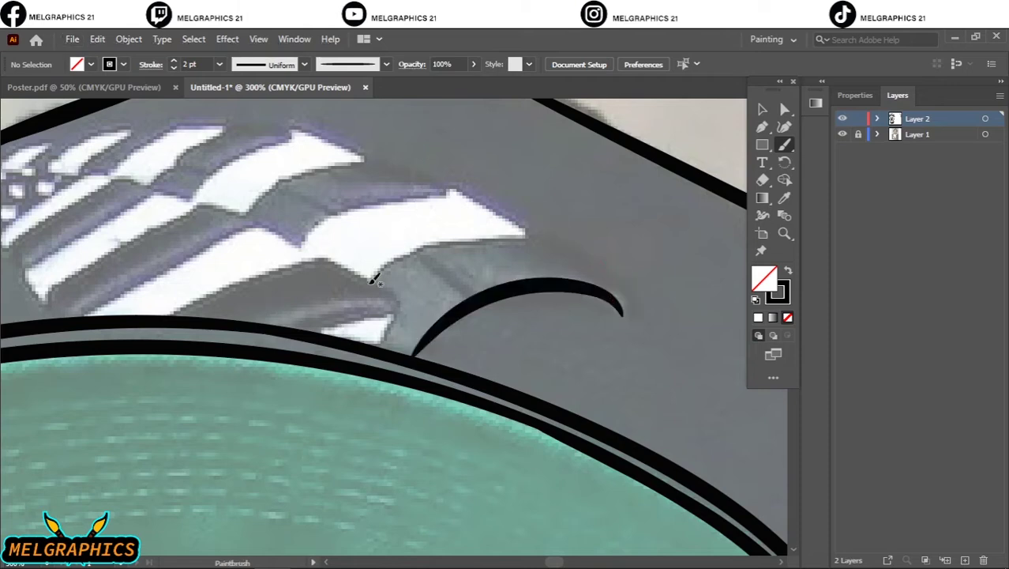
{"action": "left_click_drag", "start_coordinate": [606, 277], "coordinate": [608, 278]}
{"action": "scroll", "coordinate": [621, 292], "scroll_direction": "up", "scroll_amount": 2}
{"action": "scroll", "coordinate": [621, 292], "scroll_direction": "left", "scroll_amount": 4}
{"action": "mouse_move", "coordinate": [107, 248]}
{"action": "left_mouse_down"}
{"action": "mouse_move", "coordinate": [207, 316]}
{"action": "mouse_move", "coordinate": [230, 377]}
{"action": "left_mouse_up"}
{"action": "mouse_move", "coordinate": [471, 338]}
{"action": "left_mouse_down"}
{"action": "mouse_move", "coordinate": [556, 412]}
{"action": "mouse_move", "coordinate": [482, 407]}
{"action": "left_mouse_up"}
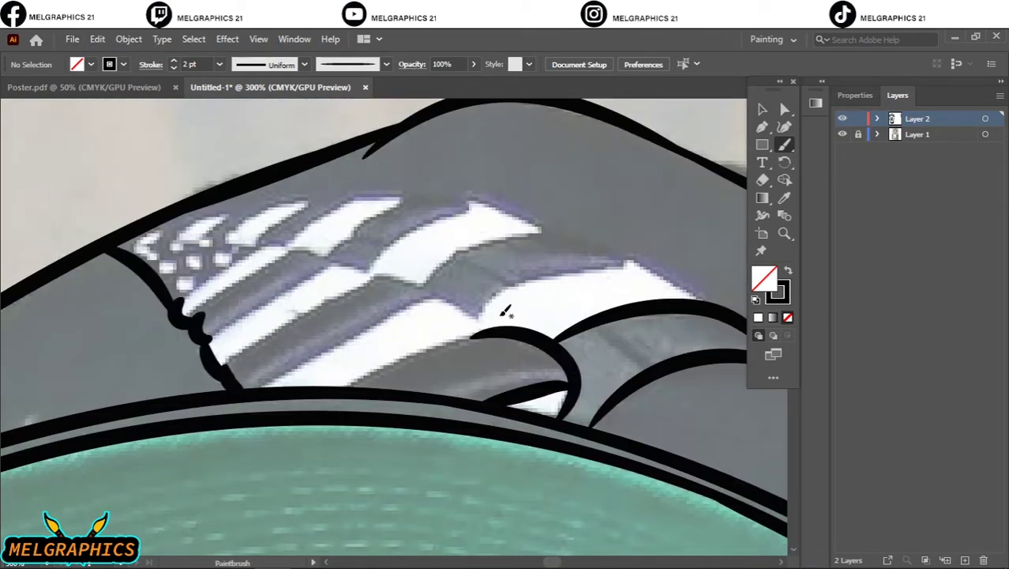
{"action": "left_click_drag", "start_coordinate": [507, 320], "coordinate": [379, 320]}
{"action": "left_click_drag", "start_coordinate": [431, 285], "coordinate": [294, 282]}
{"action": "mouse_move", "coordinate": [314, 308]}
{"action": "left_mouse_down"}
{"action": "mouse_move", "coordinate": [347, 273]}
{"action": "mouse_move", "coordinate": [246, 277]}
{"action": "left_mouse_up"}
{"action": "left_click_drag", "start_coordinate": [119, 236], "coordinate": [215, 285]}
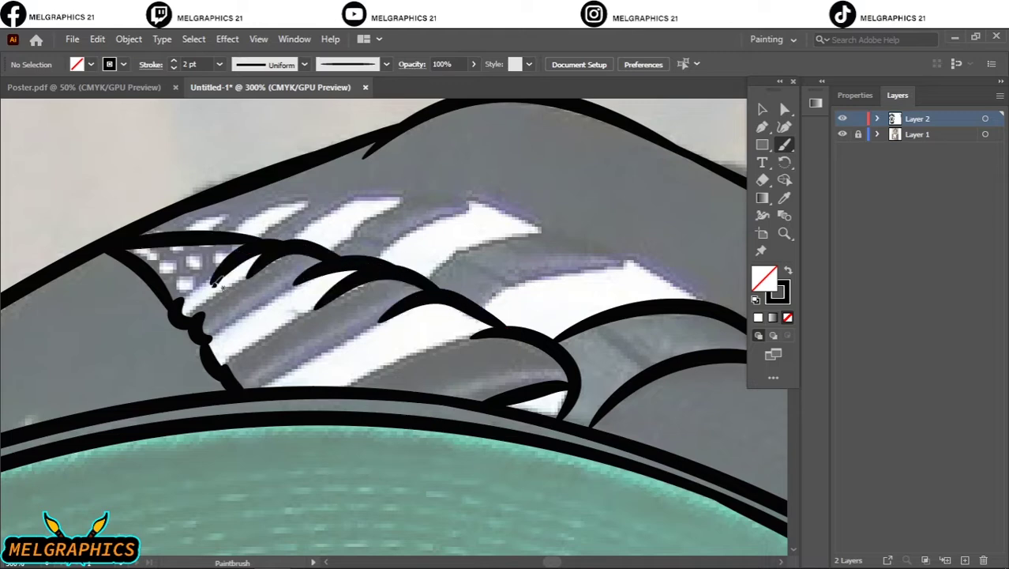
Step: Add the flag's right-side arch, upper folds and lower-left folds, then zoom out
{"action": "mouse_move", "coordinate": [484, 300]}
{"action": "left_mouse_down"}
{"action": "mouse_move", "coordinate": [707, 299]}
{"action": "mouse_move", "coordinate": [676, 276]}
{"action": "left_mouse_up"}
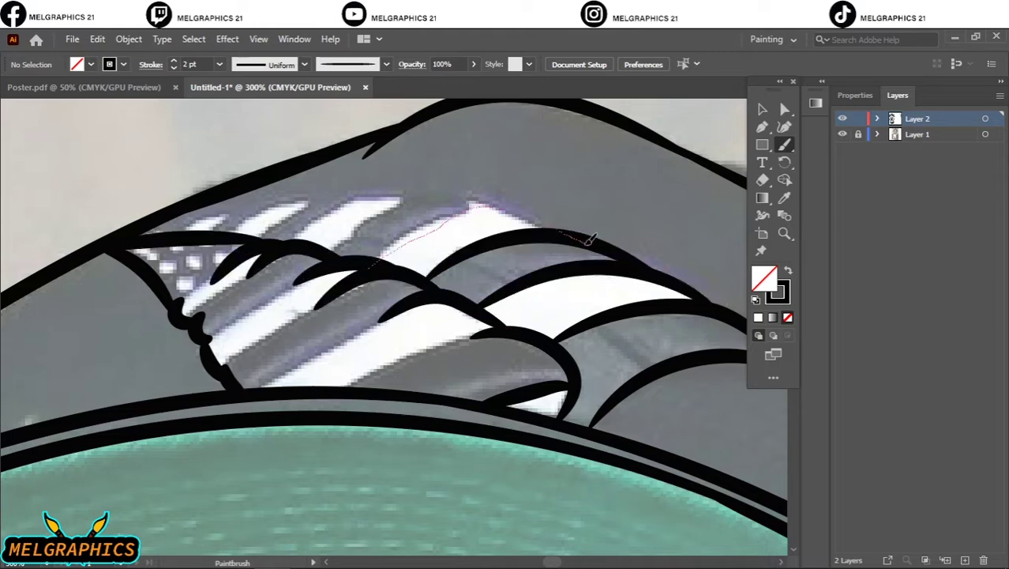
{"action": "left_click_drag", "start_coordinate": [586, 237], "coordinate": [304, 214]}
{"action": "mouse_move", "coordinate": [373, 189]}
{"action": "left_mouse_down"}
{"action": "mouse_move", "coordinate": [268, 228]}
{"action": "mouse_move", "coordinate": [332, 200]}
{"action": "left_mouse_up"}
{"action": "left_click_drag", "start_coordinate": [261, 199], "coordinate": [158, 230]}
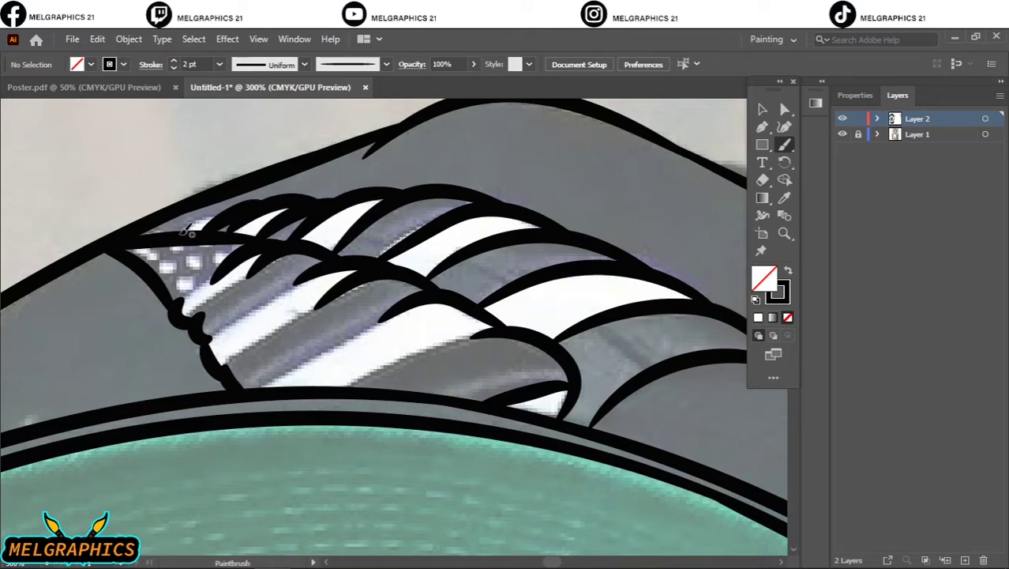
{"action": "mouse_move", "coordinate": [177, 309]}
{"action": "left_mouse_down"}
{"action": "mouse_move", "coordinate": [235, 253]}
{"action": "mouse_move", "coordinate": [297, 256]}
{"action": "left_mouse_up"}
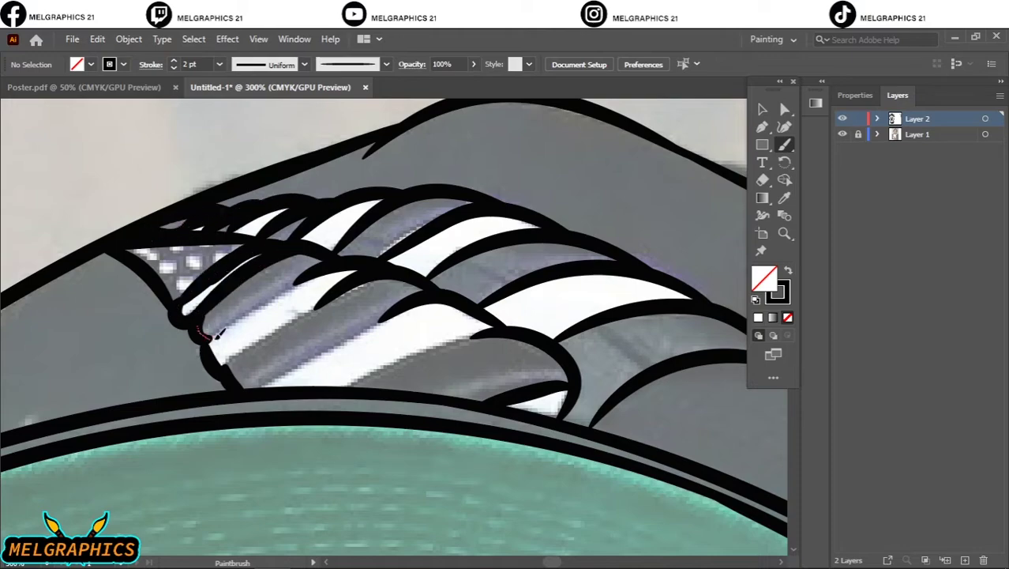
{"action": "left_click_drag", "start_coordinate": [198, 333], "coordinate": [327, 272]}
{"action": "left_click_drag", "start_coordinate": [209, 363], "coordinate": [340, 284]}
{"action": "left_click_drag", "start_coordinate": [400, 310], "coordinate": [490, 324]}
{"action": "key", "text": "ctrl+minus"}
{"action": "key", "text": "ctrl+minus"}
{"action": "key", "text": "ctrl+minus"}
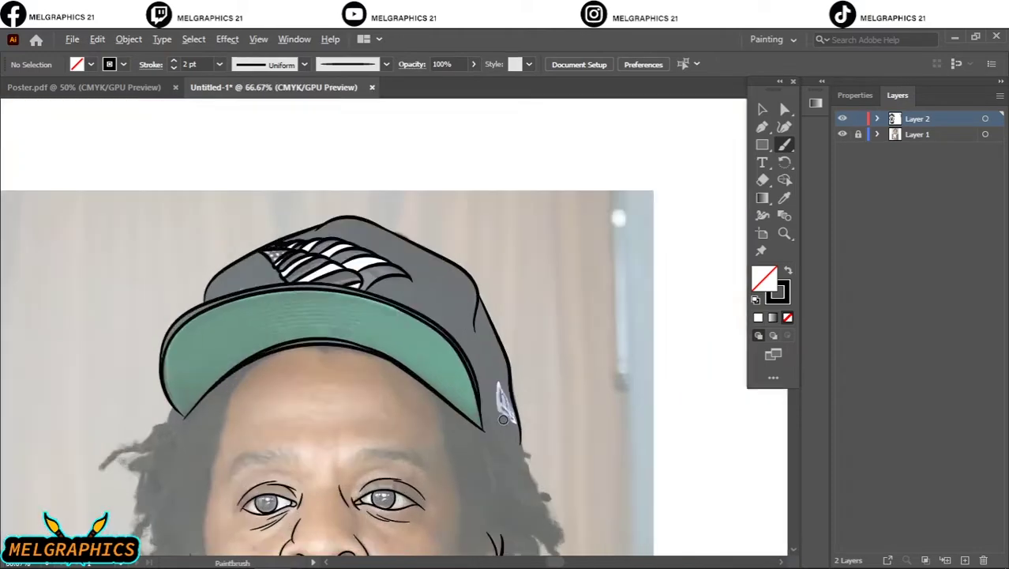
Step: Set the fill colour to black (000000) and select the lip outline
{"action": "left_click_drag", "start_coordinate": [784, 144], "coordinate": [807, 178]}
{"action": "key", "text": "shift+x"}
{"action": "double_click", "coordinate": [764, 278]}
{"action": "type", "text": "000000"}
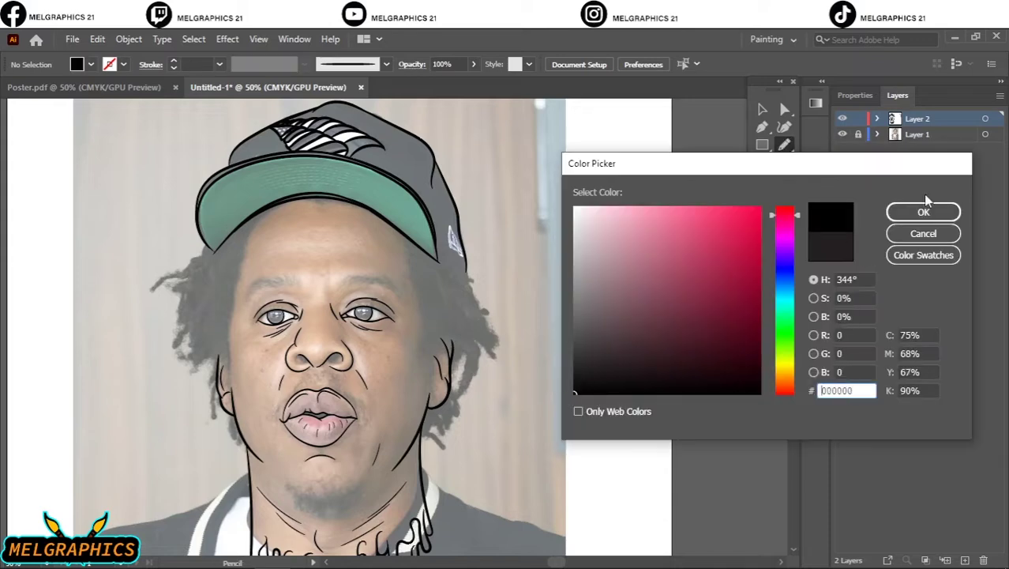
{"action": "left_click", "coordinate": [933, 208]}
{"action": "key", "text": "v"}
{"action": "scroll", "coordinate": [270, 433], "scroll_direction": "up", "scroll_amount": 4}
{"action": "left_click", "coordinate": [269, 433]}
{"action": "left_click", "coordinate": [855, 95]}
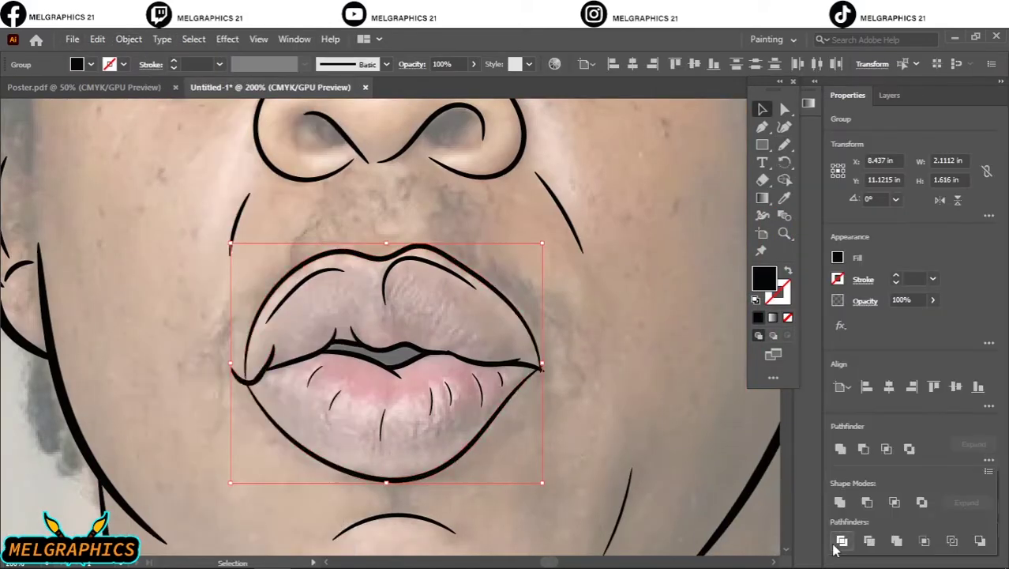
{"action": "scroll", "coordinate": [245, 371], "scroll_direction": "up", "scroll_amount": 3}
{"action": "left_click", "coordinate": [360, 332]}
Step: Set the Eraser size to 10 pt
{"action": "key", "text": "shift+e"}
{"action": "scroll", "coordinate": [292, 399], "scroll_direction": "up", "scroll_amount": 4}
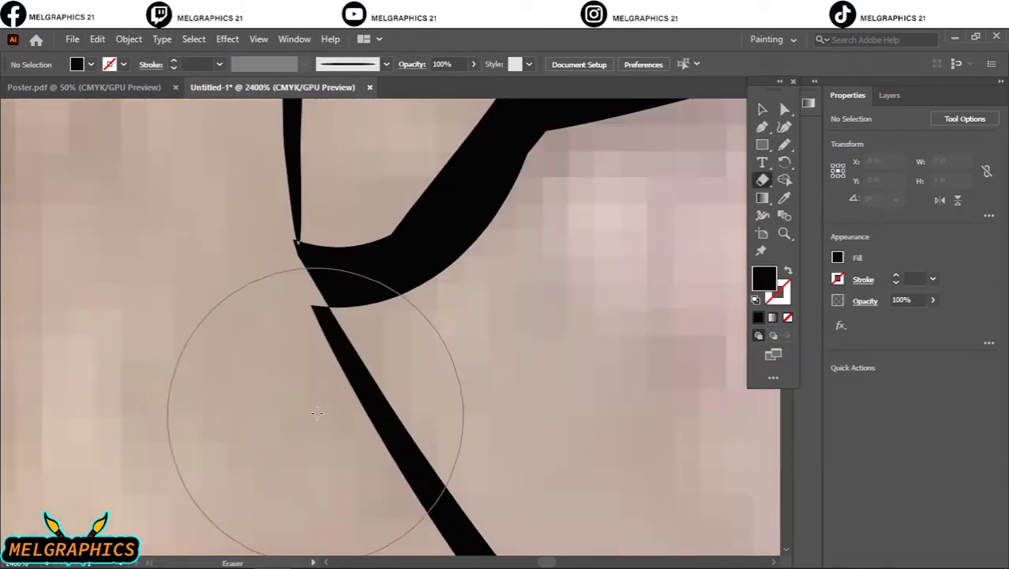
{"action": "double_click", "coordinate": [762, 179]}
{"action": "left_click_drag", "start_coordinate": [389, 355], "coordinate": [374, 356]}
{"action": "key", "text": "Return"}
{"action": "scroll", "coordinate": [169, 270], "scroll_direction": "down", "scroll_amount": 2}
{"action": "key", "text": "b"}
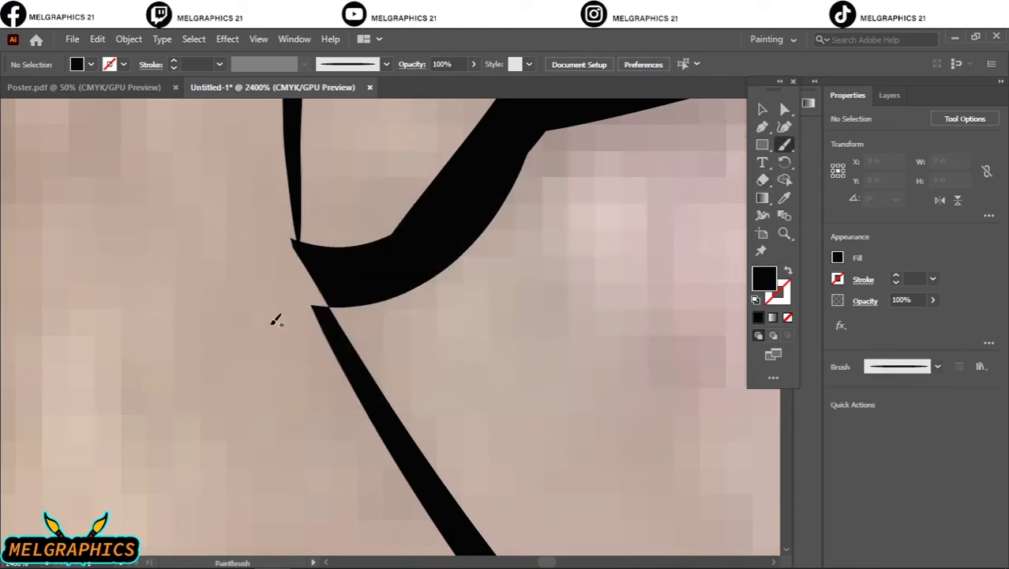
{"action": "scroll", "coordinate": [401, 473], "scroll_direction": "down", "scroll_amount": 1}
{"action": "scroll", "coordinate": [380, 225], "scroll_direction": "down", "scroll_amount": 3}
Step: Isolate the lip group to select the lip-corner path, then exit isolation mode
{"action": "key", "text": "v"}
{"action": "scroll", "coordinate": [563, 253], "scroll_direction": "up", "scroll_amount": 4}
{"action": "left_click", "coordinate": [480, 214]}
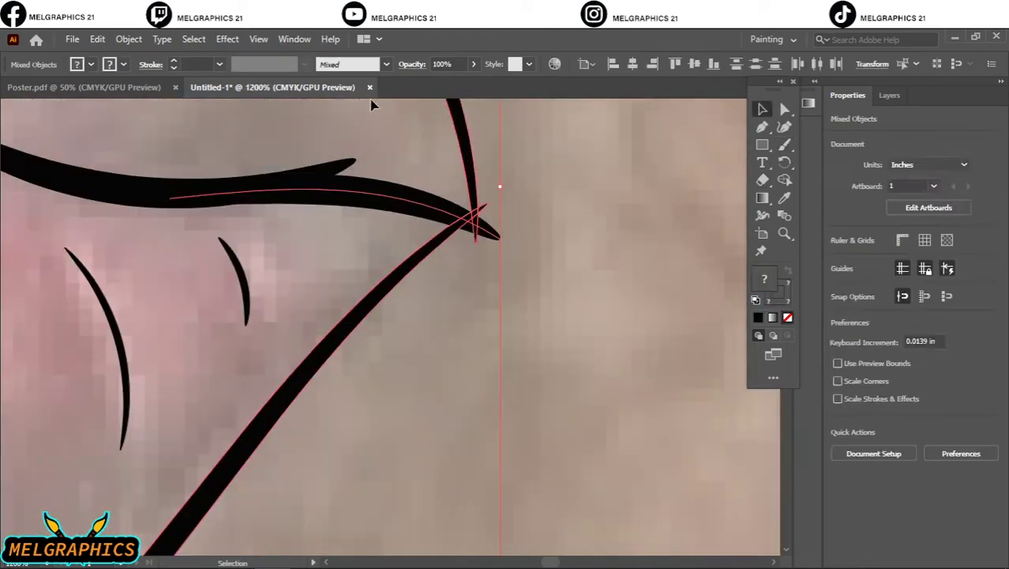
{"action": "double_click", "coordinate": [478, 234]}
{"action": "left_click", "coordinate": [480, 221]}
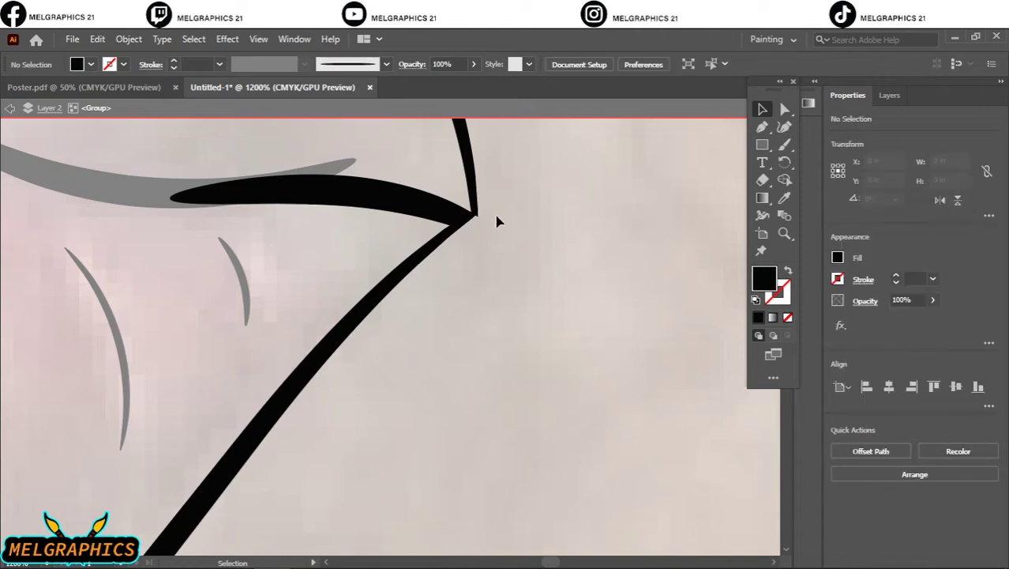
{"action": "double_click", "coordinate": [497, 222]}
{"action": "scroll", "coordinate": [500, 230], "scroll_direction": "down", "scroll_amount": 3}
Step: Pencil-trace the mouth opening between the lips
{"action": "key", "text": "n"}
{"action": "scroll", "coordinate": [332, 383], "scroll_direction": "up", "scroll_amount": 3}
{"action": "mouse_move", "coordinate": [49, 314]}
{"action": "left_mouse_down"}
{"action": "mouse_move", "coordinate": [263, 368]}
{"action": "mouse_move", "coordinate": [182, 296]}
{"action": "left_mouse_up"}
{"action": "left_click_drag", "start_coordinate": [239, 331], "coordinate": [225, 320]}
Step: Close the black mouth shape along the upper lip and fill the nostril black
{"action": "scroll", "coordinate": [552, 338], "scroll_direction": "down", "scroll_amount": 5}
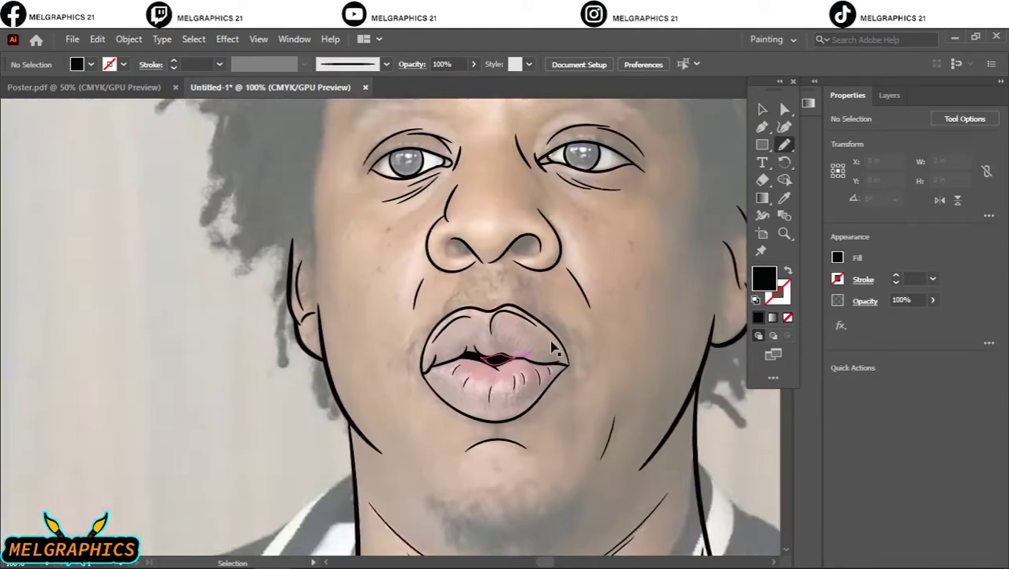
{"action": "scroll", "coordinate": [330, 371], "scroll_direction": "up", "scroll_amount": 4}
{"action": "left_click_drag", "start_coordinate": [478, 259], "coordinate": [325, 368]}
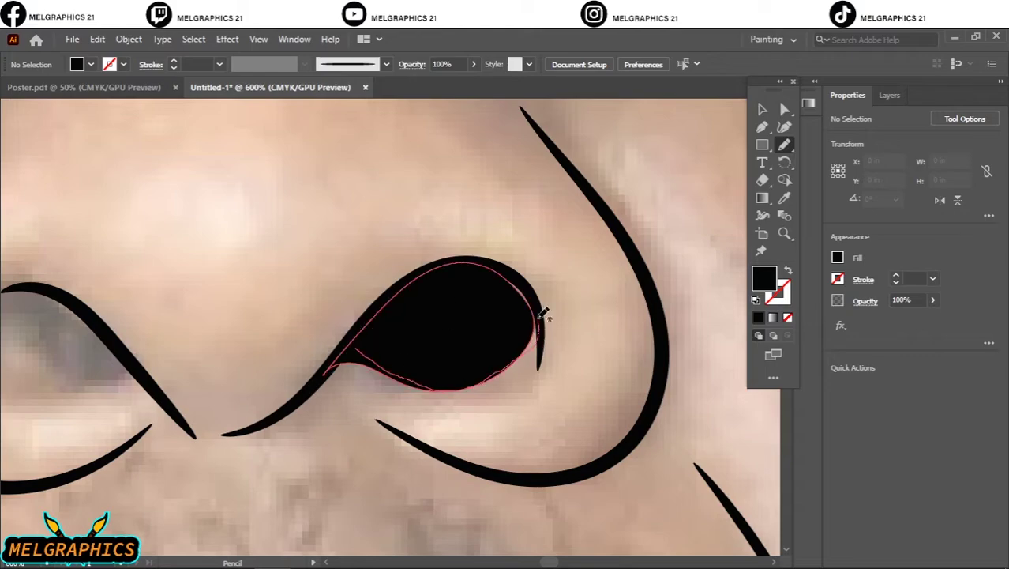
{"action": "scroll", "coordinate": [385, 270], "scroll_direction": "left", "scroll_amount": 5}
{"action": "left_click_drag", "start_coordinate": [502, 395], "coordinate": [454, 300]}
{"action": "scroll", "coordinate": [454, 300], "scroll_direction": "down", "scroll_amount": 5}
{"action": "scroll", "coordinate": [460, 349], "scroll_direction": "up", "scroll_amount": 6}
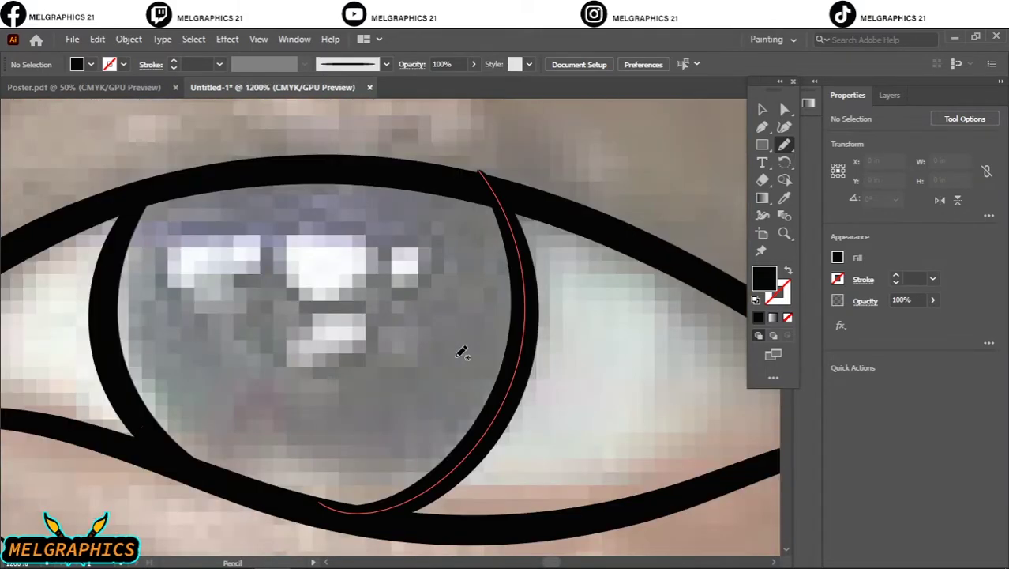
Step: Fill both irises and the chin beard patch with solid black shapes
{"action": "left_click_drag", "start_coordinate": [459, 349], "coordinate": [469, 192]}
{"action": "scroll", "coordinate": [469, 192], "scroll_direction": "down", "scroll_amount": 3}
{"action": "scroll", "coordinate": [198, 333], "scroll_direction": "up", "scroll_amount": 3}
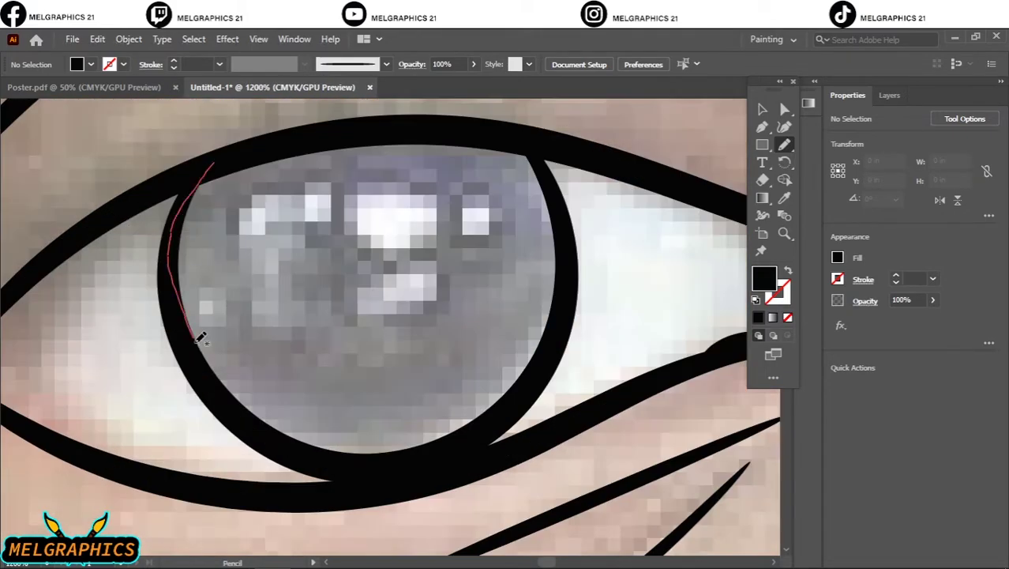
{"action": "left_click_drag", "start_coordinate": [209, 162], "coordinate": [289, 135]}
{"action": "scroll", "coordinate": [553, 316], "scroll_direction": "down", "scroll_amount": 5}
{"action": "scroll", "coordinate": [445, 495], "scroll_direction": "up", "scroll_amount": 4}
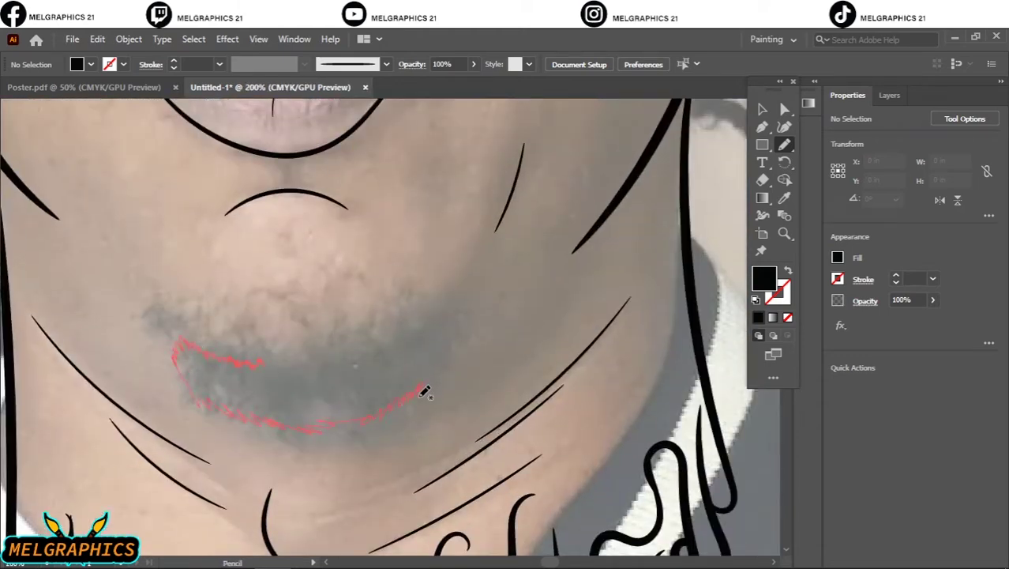
{"action": "left_click_drag", "start_coordinate": [277, 362], "coordinate": [279, 361]}
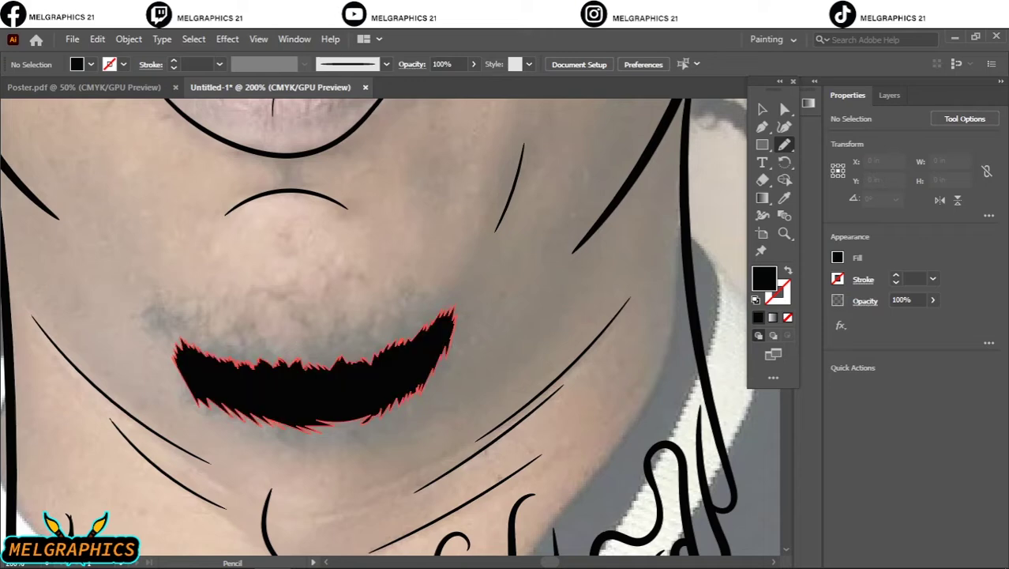
Step: Draw a filled black hairline along the underside of the cap brim
{"action": "scroll", "coordinate": [319, 416], "scroll_direction": "down", "scroll_amount": 4}
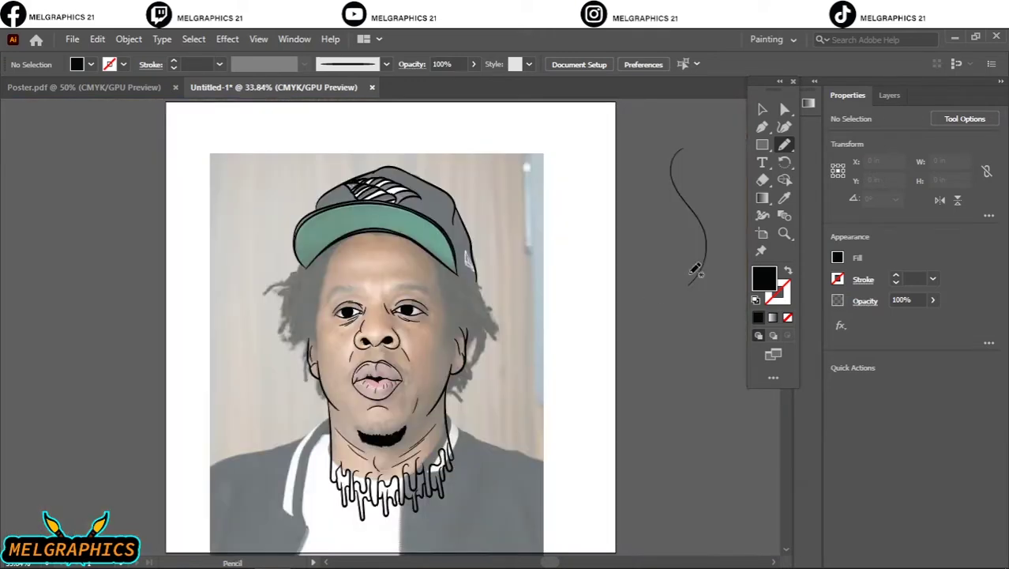
{"action": "scroll", "coordinate": [444, 286], "scroll_direction": "up", "scroll_amount": 3}
{"action": "left_click_drag", "start_coordinate": [179, 223], "coordinate": [115, 246]}
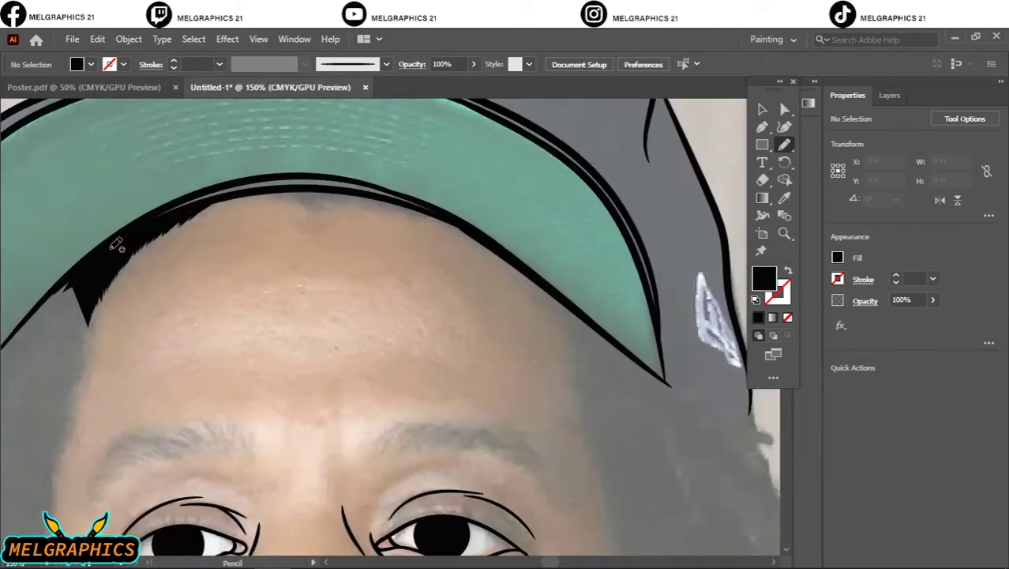
{"action": "left_click_drag", "start_coordinate": [333, 207], "coordinate": [358, 195]}
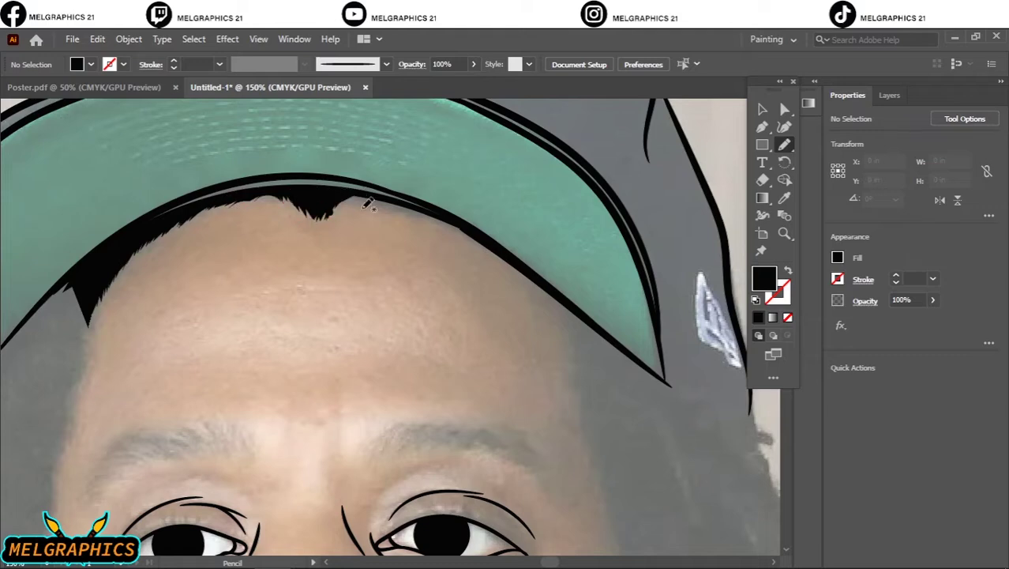
{"action": "left_click_drag", "start_coordinate": [448, 222], "coordinate": [454, 225]}
{"action": "scroll", "coordinate": [316, 300], "scroll_direction": "up", "scroll_amount": 3}
Step: Draw both solid black eyebrows
{"action": "left_click_drag", "start_coordinate": [225, 304], "coordinate": [322, 256]}
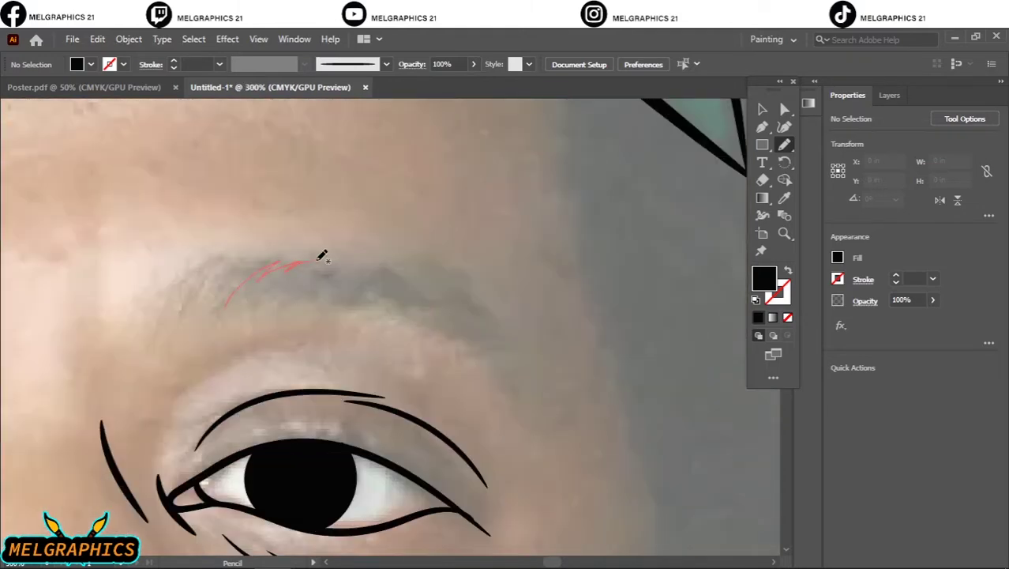
{"action": "left_click_drag", "start_coordinate": [261, 295], "coordinate": [257, 297]}
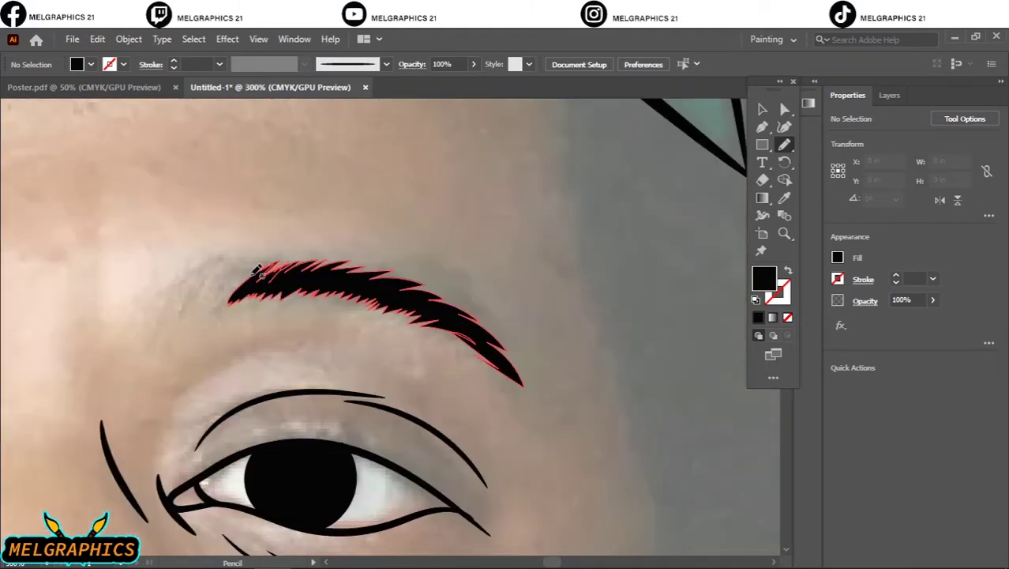
{"action": "scroll", "coordinate": [261, 294], "scroll_direction": "down", "scroll_amount": 3}
{"action": "scroll", "coordinate": [387, 248], "scroll_direction": "up", "scroll_amount": 3}
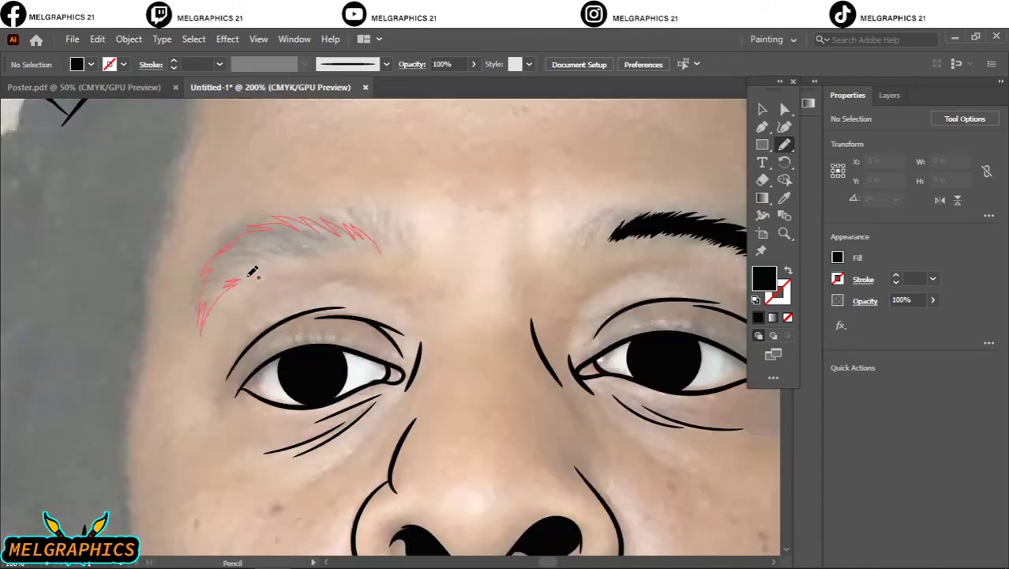
{"action": "left_click_drag", "start_coordinate": [378, 251], "coordinate": [379, 252]}
{"action": "scroll", "coordinate": [379, 252], "scroll_direction": "down", "scroll_amount": 3}
{"action": "scroll", "coordinate": [388, 164], "scroll_direction": "up", "scroll_amount": 3}
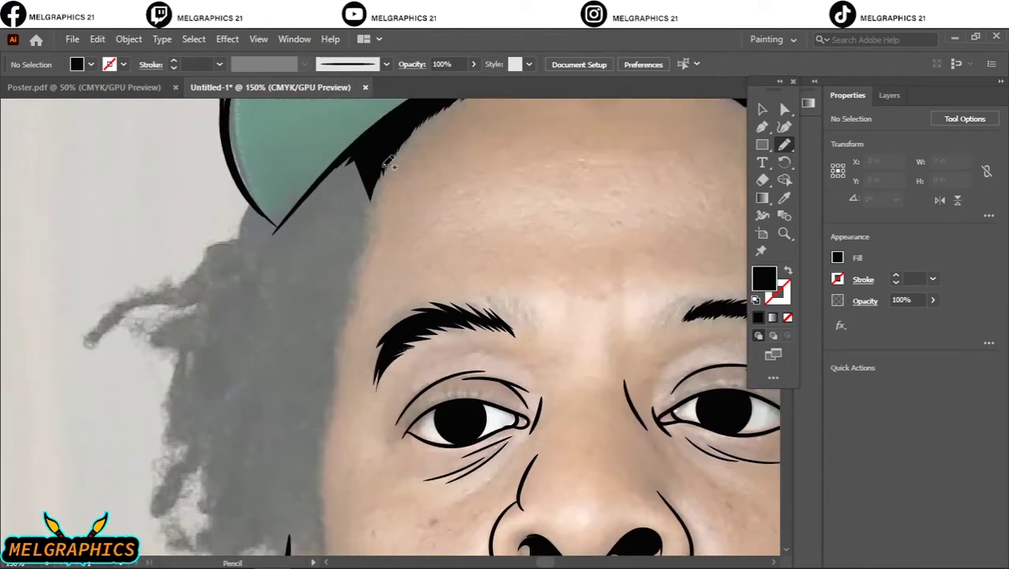
Step: Fill the left hairline and black hair locks beside the ear, then fit the artboard and open Layers
{"action": "left_click_drag", "start_coordinate": [252, 202], "coordinate": [253, 205]}
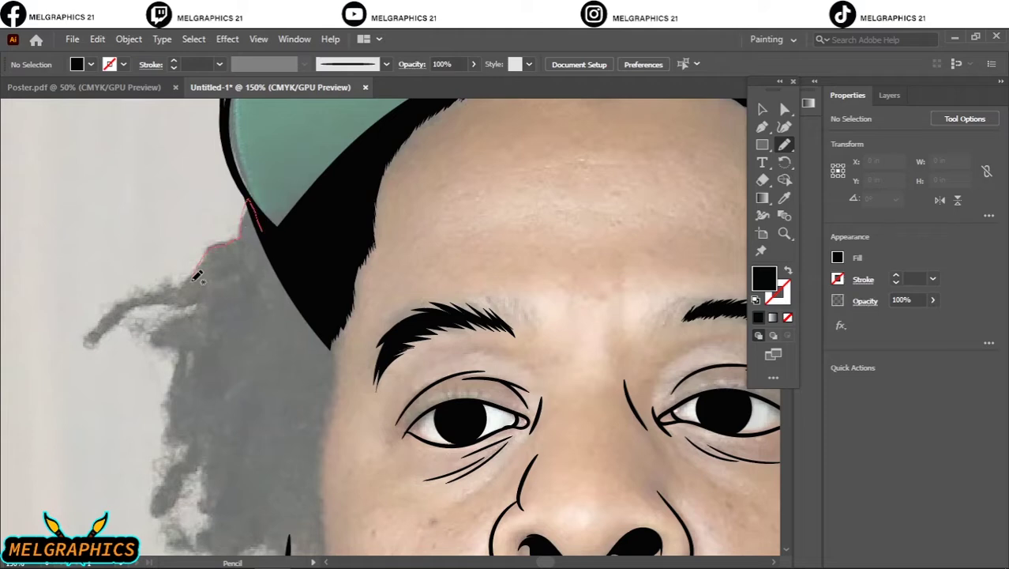
{"action": "left_click_drag", "start_coordinate": [127, 317], "coordinate": [180, 298]}
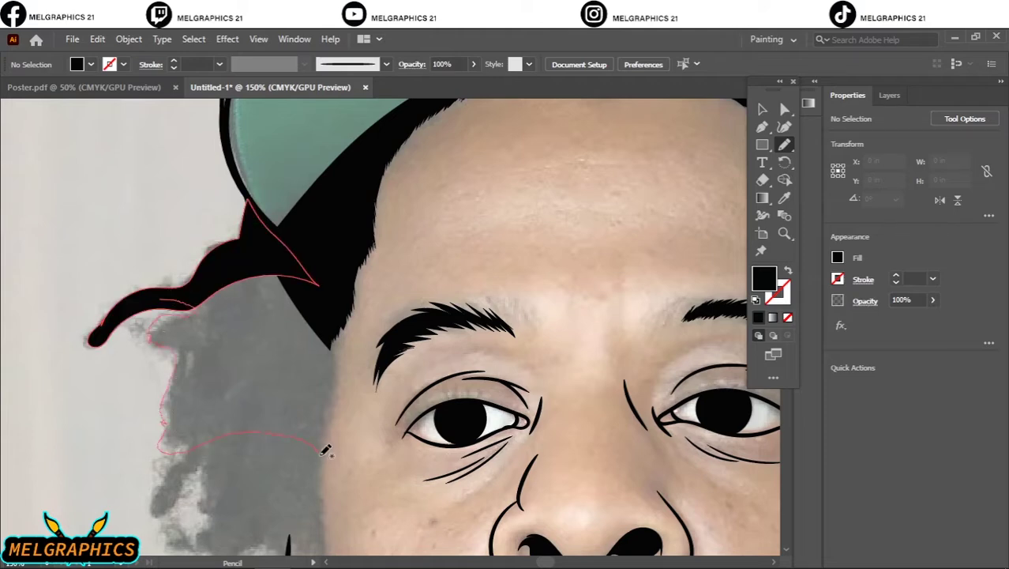
{"action": "scroll", "coordinate": [308, 324], "scroll_direction": "down", "scroll_amount": 5}
{"action": "left_click_drag", "start_coordinate": [321, 308], "coordinate": [299, 232]}
{"action": "scroll", "coordinate": [282, 164], "scroll_direction": "down", "scroll_amount": 4}
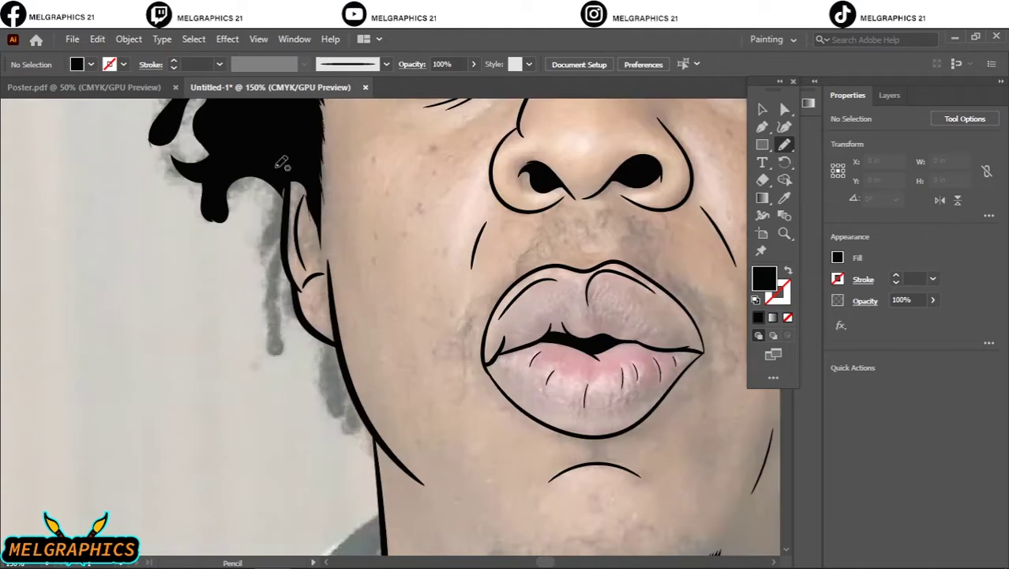
{"action": "left_click_drag", "start_coordinate": [282, 365], "coordinate": [256, 162]}
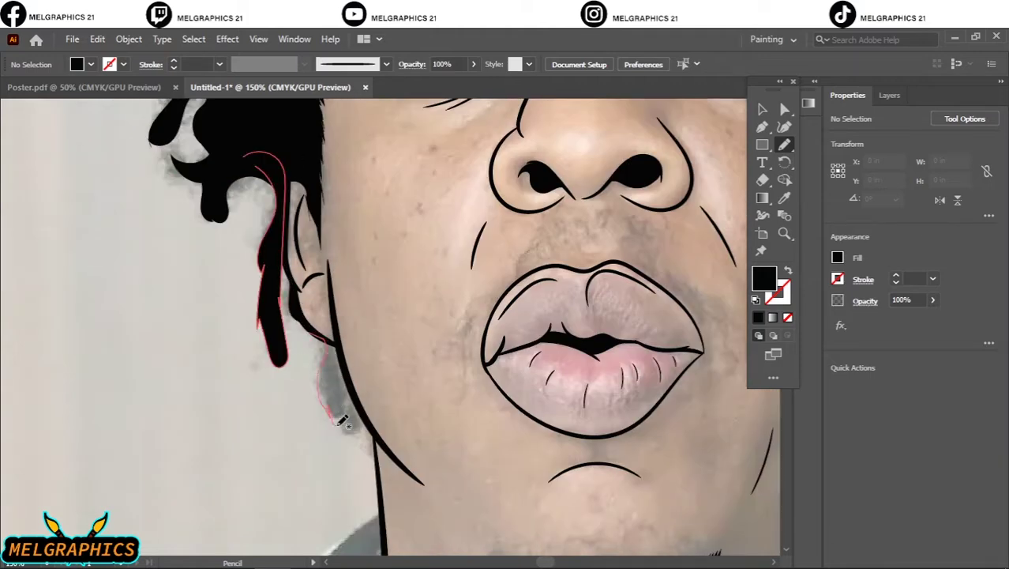
{"action": "key", "text": "ctrl+0"}
{"action": "left_click", "coordinate": [897, 95]}
Step: Hide the reference layer and pencil-trace a black hair shape under the cap
{"action": "left_click", "coordinate": [841, 134]}
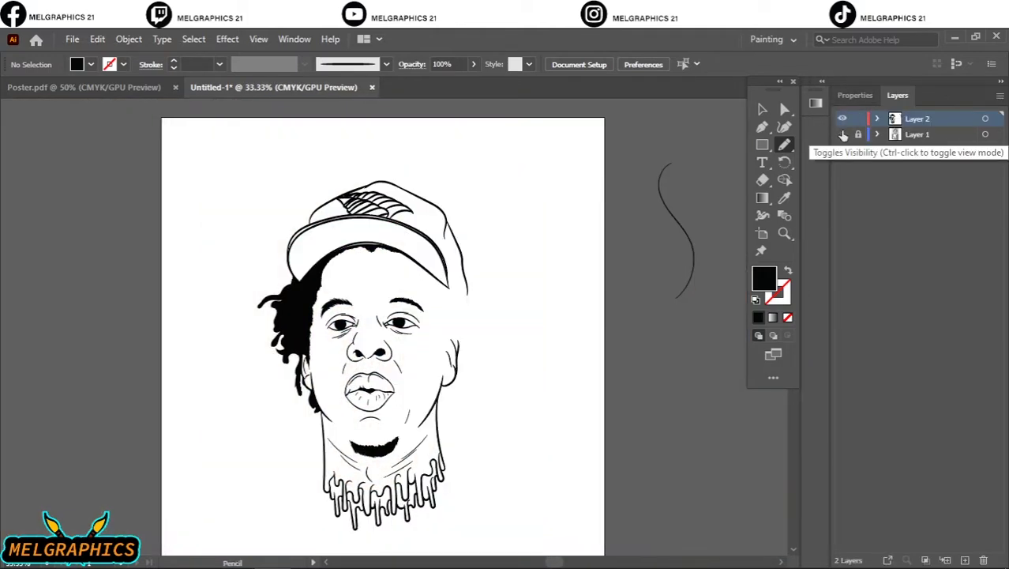
{"action": "key", "text": "ctrl+plus"}
{"action": "key", "text": "ctrl+plus"}
{"action": "key", "text": "ctrl+plus"}
{"action": "scroll", "coordinate": [486, 355], "scroll_direction": "up", "scroll_amount": 6}
{"action": "left_click_drag", "start_coordinate": [203, 220], "coordinate": [237, 240]}
{"action": "scroll", "coordinate": [352, 201], "scroll_direction": "down", "scroll_amount": 3}
{"action": "left_click_drag", "start_coordinate": [417, 264], "coordinate": [418, 262]}
{"action": "left_click_drag", "start_coordinate": [410, 245], "coordinate": [489, 335]}
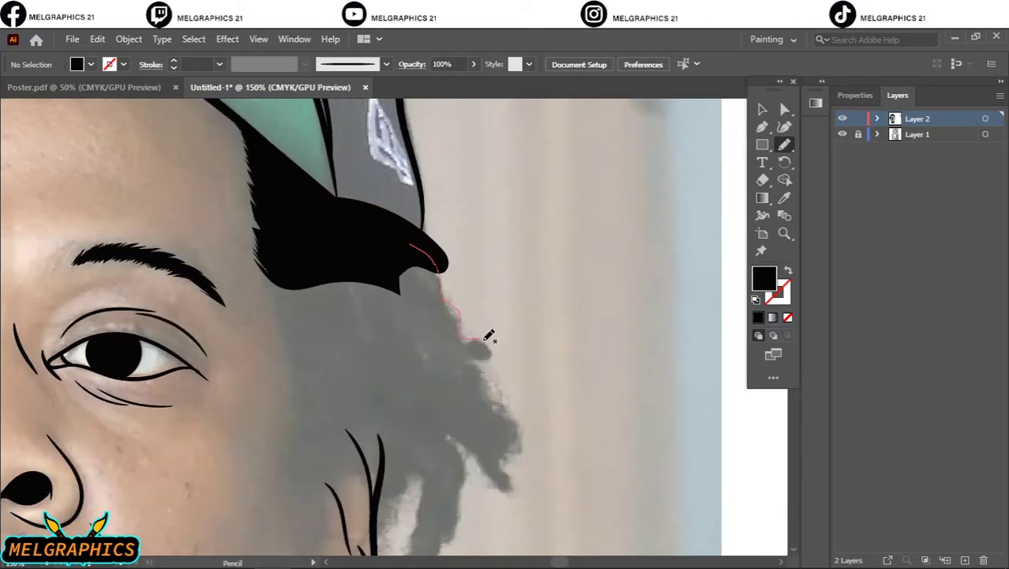
Step: Outline and close a black hair lock beside the ear and face
{"action": "left_click_drag", "start_coordinate": [491, 484], "coordinate": [499, 490]}
{"action": "scroll", "coordinate": [490, 395], "scroll_direction": "down", "scroll_amount": 2}
{"action": "scroll", "coordinate": [473, 274], "scroll_direction": "down", "scroll_amount": 5}
{"action": "left_click_drag", "start_coordinate": [286, 454], "coordinate": [308, 456]}
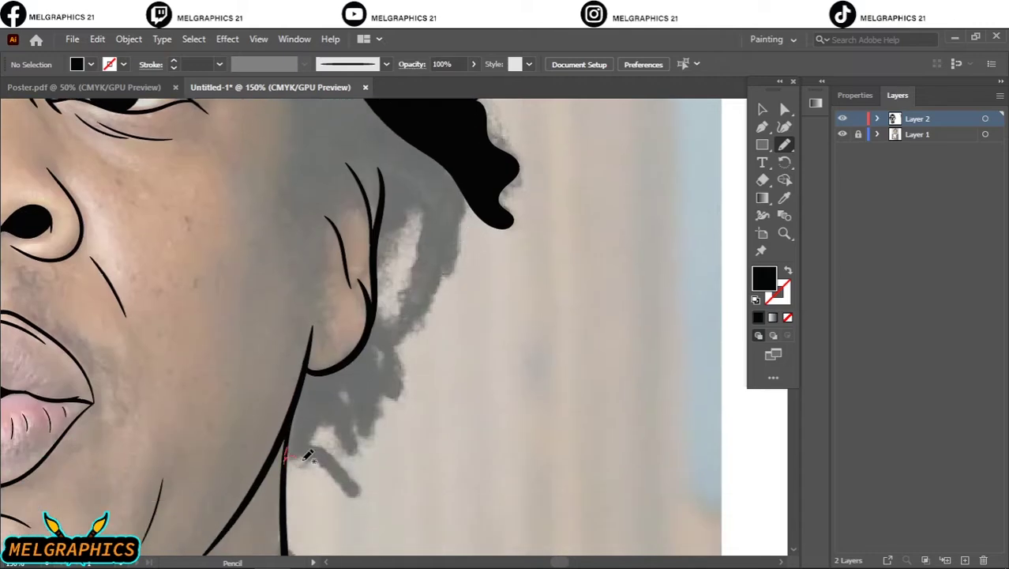
{"action": "left_click_drag", "start_coordinate": [304, 393], "coordinate": [303, 379]}
{"action": "left_click_drag", "start_coordinate": [284, 467], "coordinate": [306, 402]}
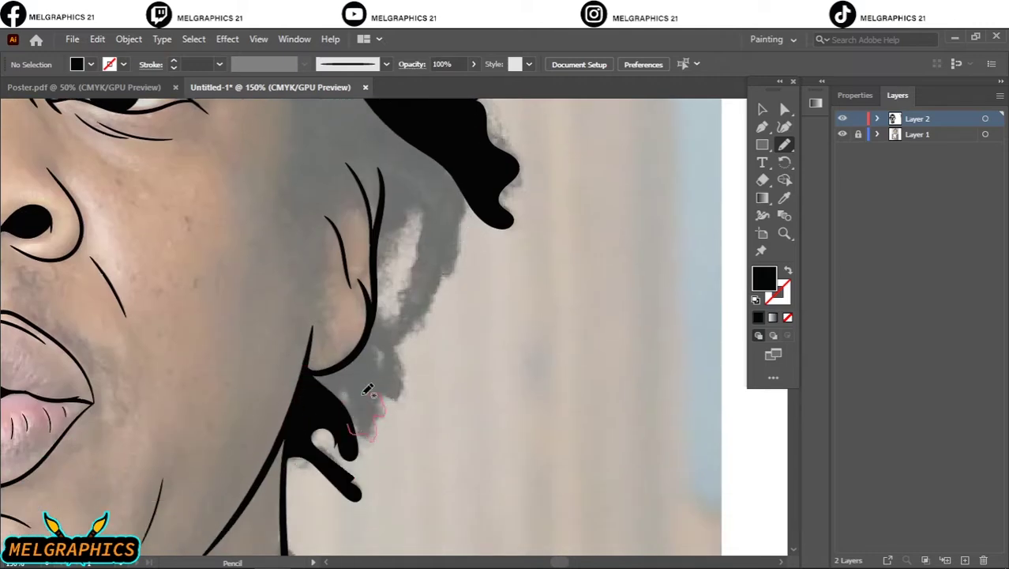
{"action": "left_click_drag", "start_coordinate": [368, 390], "coordinate": [348, 385]}
{"action": "left_click_drag", "start_coordinate": [360, 401], "coordinate": [350, 381]}
{"action": "left_click_drag", "start_coordinate": [405, 349], "coordinate": [363, 399]}
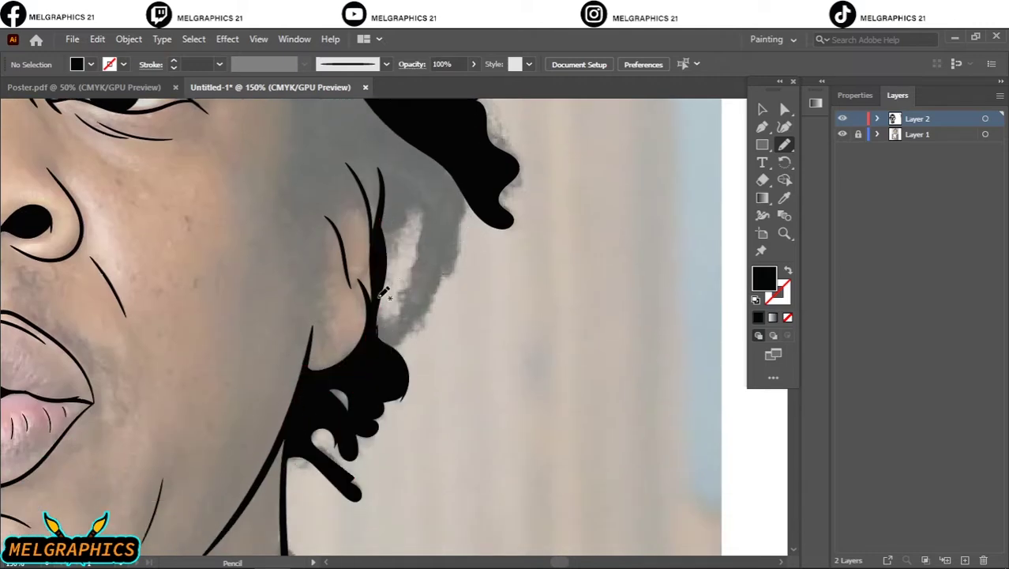
Step: Add another lock, fill the gap between face and cap black, and hide the reference photo to review
{"action": "left_click_drag", "start_coordinate": [421, 330], "coordinate": [397, 334]}
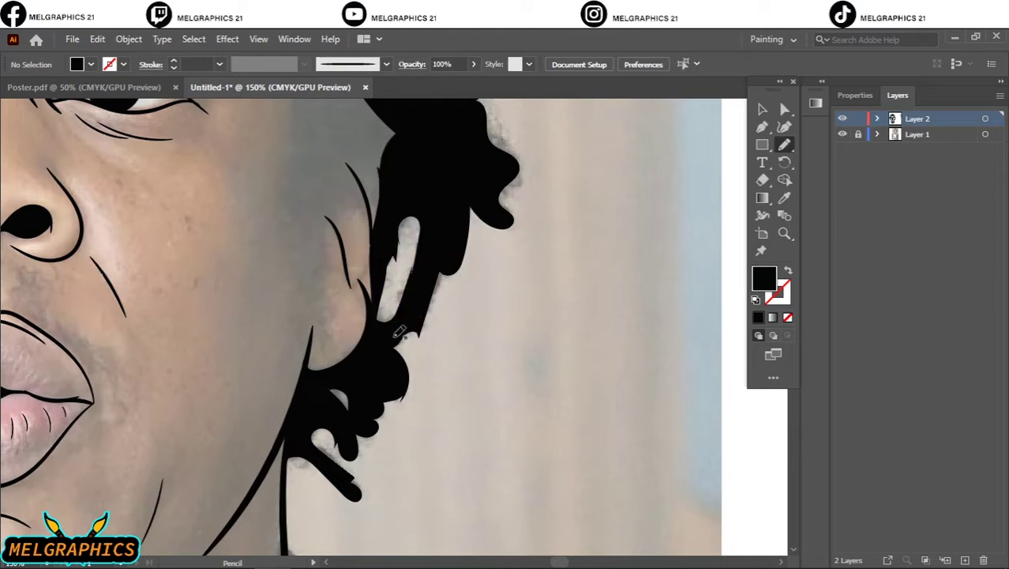
{"action": "scroll", "coordinate": [506, 379], "scroll_direction": "up", "scroll_amount": 5}
{"action": "left_click_drag", "start_coordinate": [266, 199], "coordinate": [281, 221]}
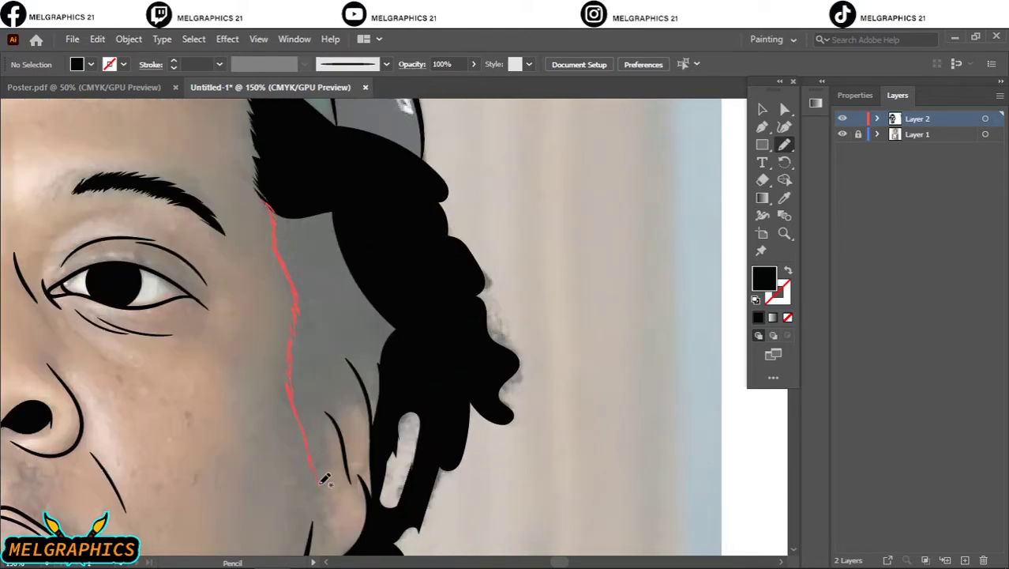
{"action": "left_click_drag", "start_coordinate": [324, 479], "coordinate": [376, 412]}
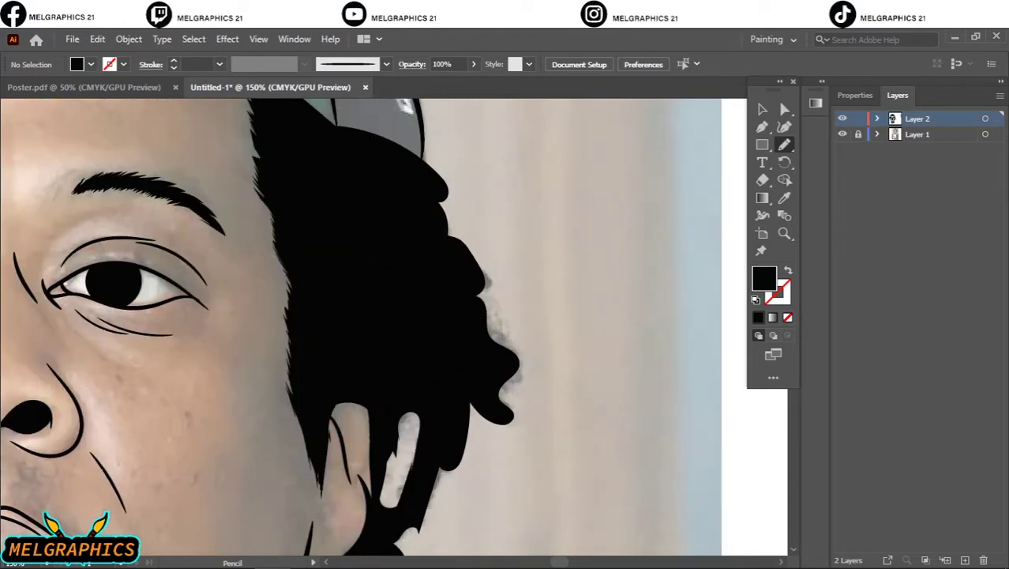
{"action": "key", "text": "ctrl+0"}
{"action": "left_click", "coordinate": [841, 135]}
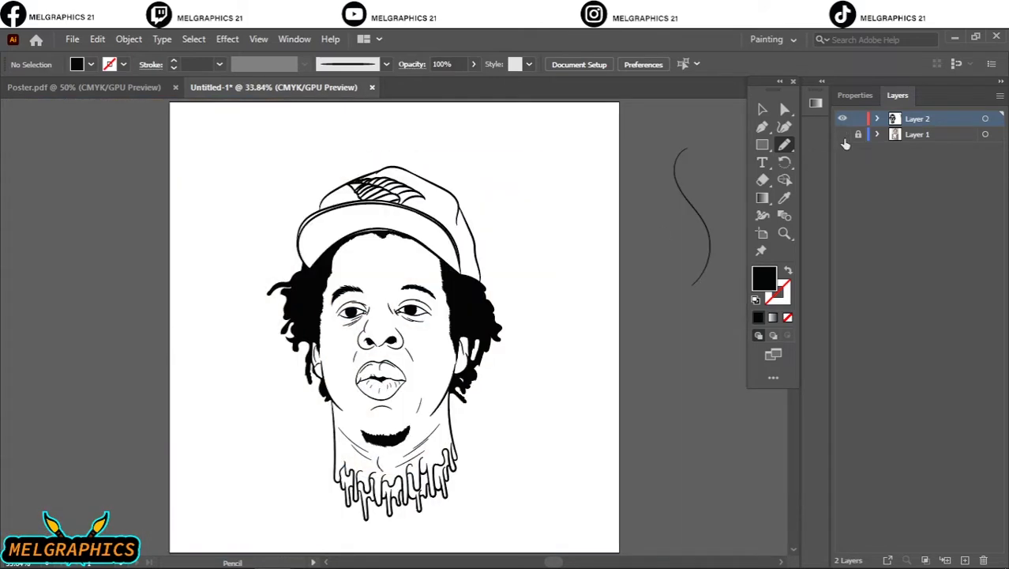
Step: Show the reference photo and set up a black Paintbrush stroke at 0.25 pt
{"action": "left_click", "coordinate": [842, 134]}
{"action": "left_click", "coordinate": [842, 134]}
{"action": "key", "text": "b"}
{"action": "key", "text": "shift+x"}
{"action": "scroll", "coordinate": [480, 249], "scroll_direction": "up", "scroll_amount": 5}
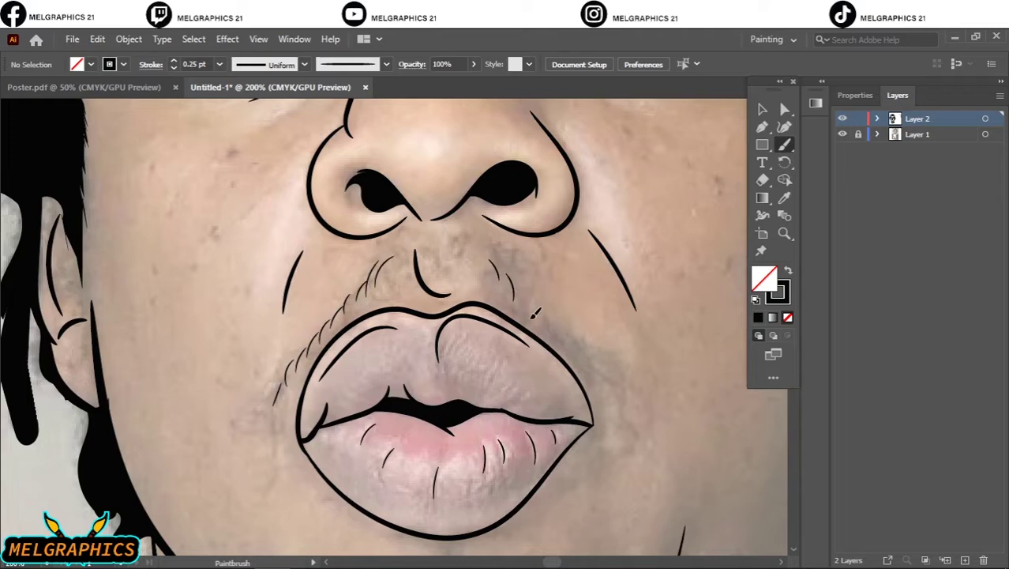
{"action": "scroll", "coordinate": [588, 356], "scroll_direction": "down", "scroll_amount": 5}
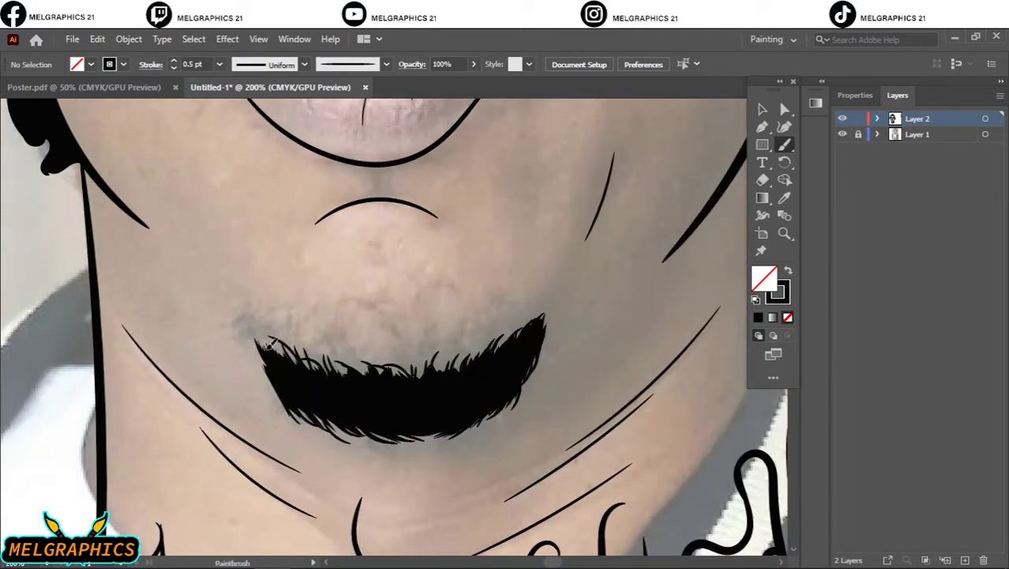
{"action": "key", "text": "bracketleft"}
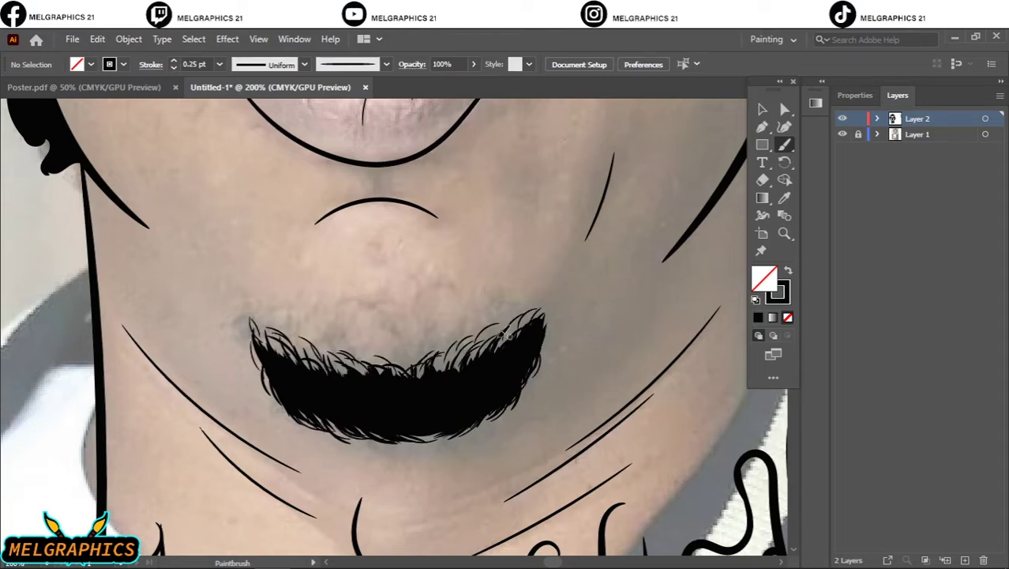
Step: Paint fine 0.25 pt hair strokes around the portrait, then raise the brush to 0.5 pt
{"action": "key", "text": "ctrl+0"}
{"action": "scroll", "coordinate": [455, 222], "scroll_direction": "up", "scroll_amount": 3, "text": "alt"}
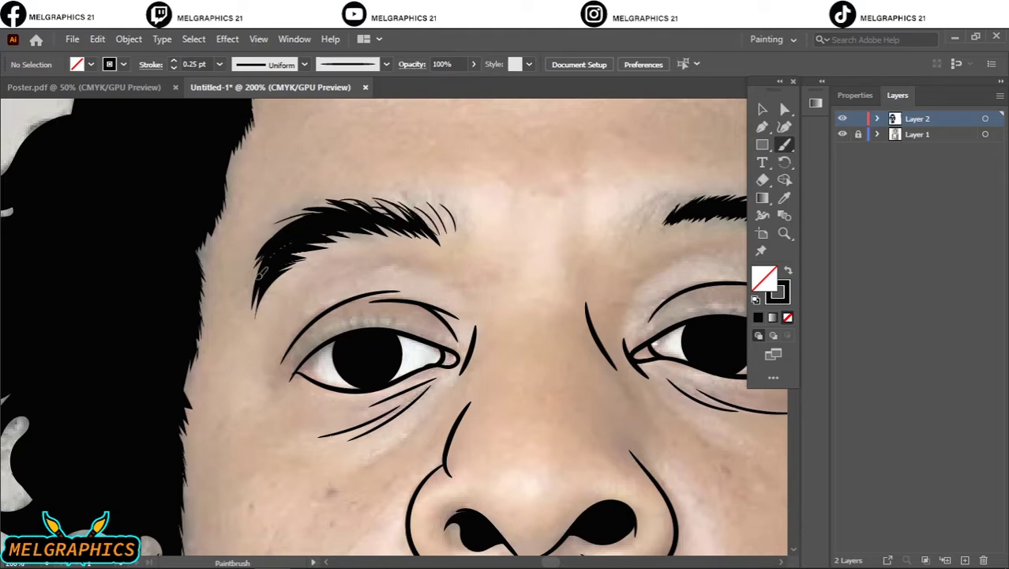
{"action": "scroll", "coordinate": [335, 286], "scroll_direction": "right", "scroll_amount": 5, "text": "ctrl"}
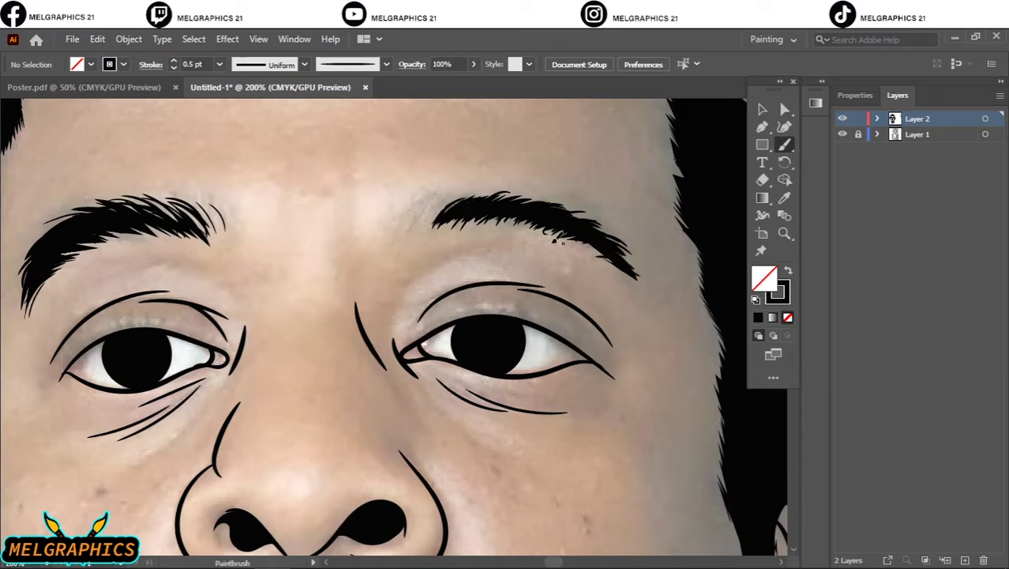
{"action": "key", "text": "ctrl+0"}
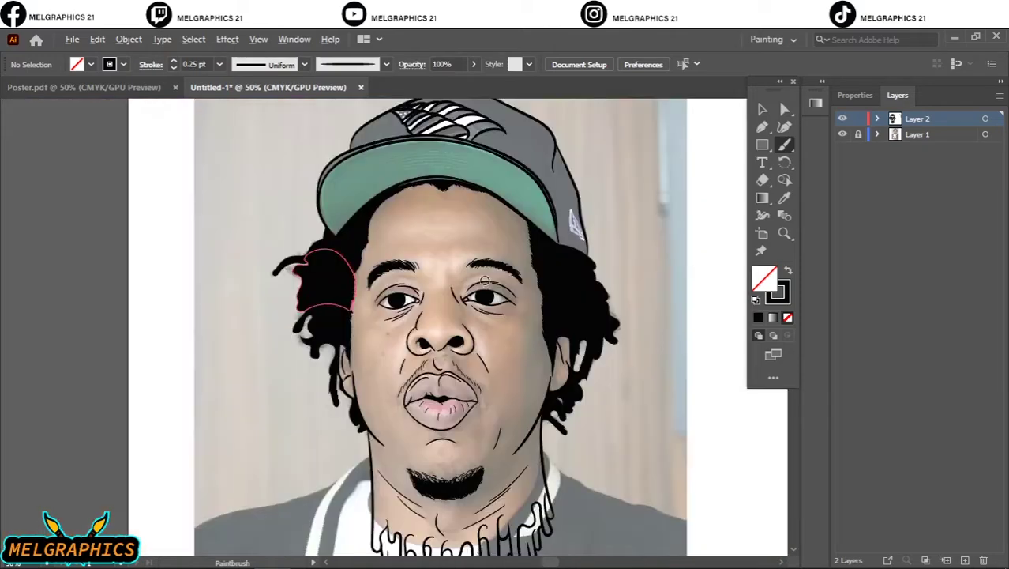
{"action": "key", "text": "bracketright"}
{"action": "key", "text": "ctrl+1"}
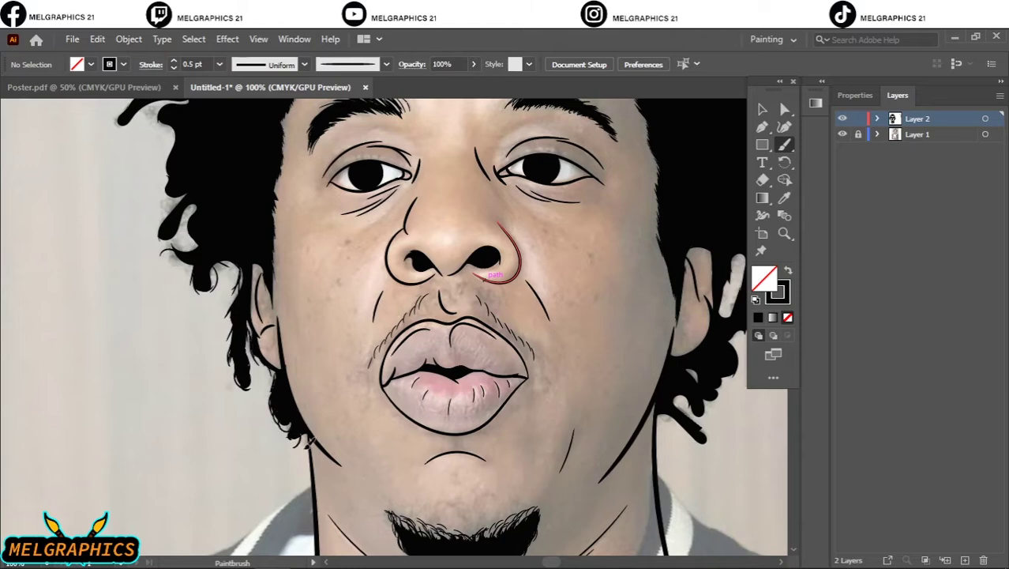
Step: Add 0.5 pt strands along the right side of the hair and hide the reference photo
{"action": "scroll", "coordinate": [203, 466], "scroll_direction": "up", "scroll_amount": 5}
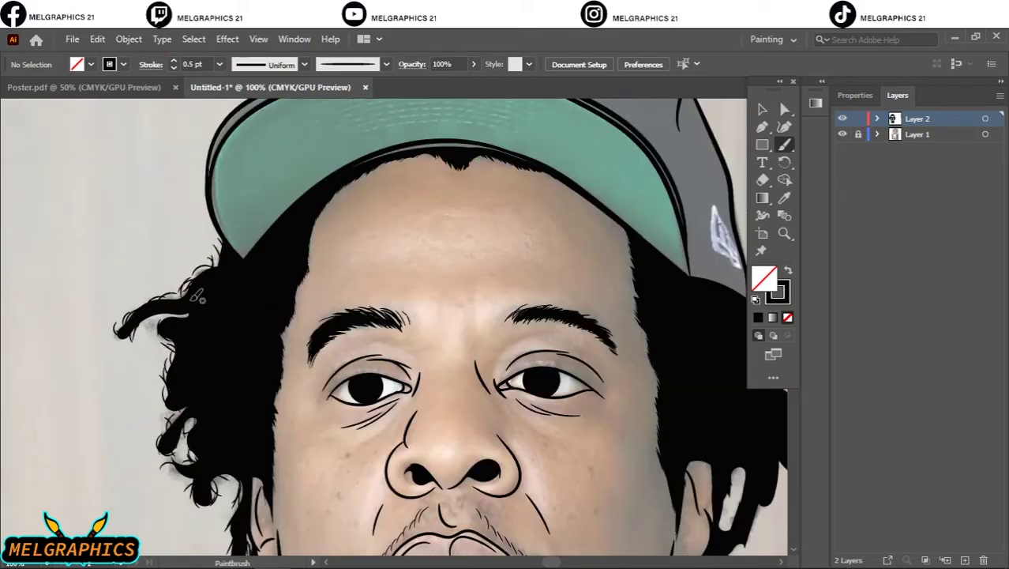
{"action": "key", "text": "ctrl+0"}
{"action": "key", "text": "ctrl+1"}
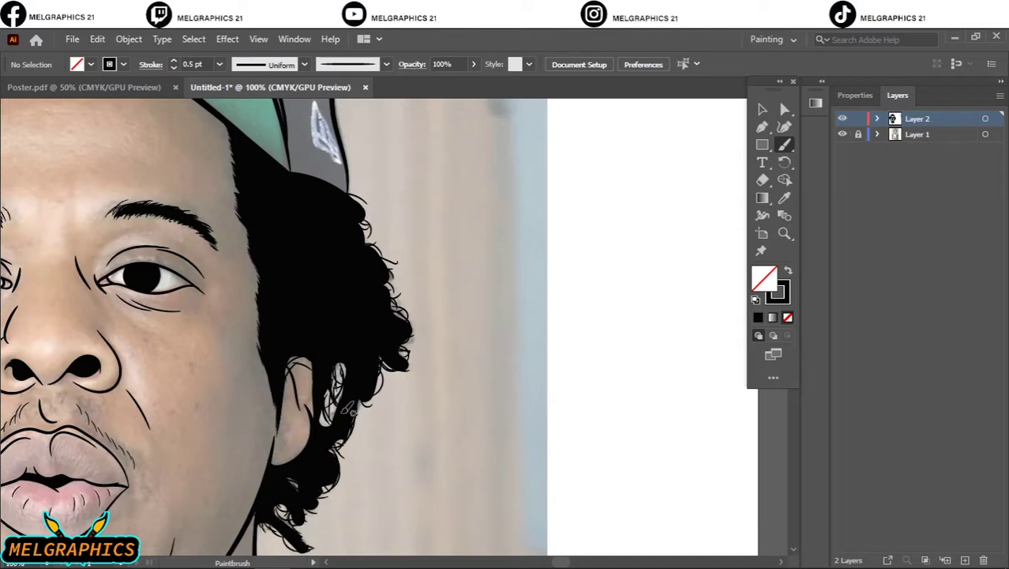
{"action": "key", "text": "ctrl+0"}
{"action": "left_click", "coordinate": [842, 134]}
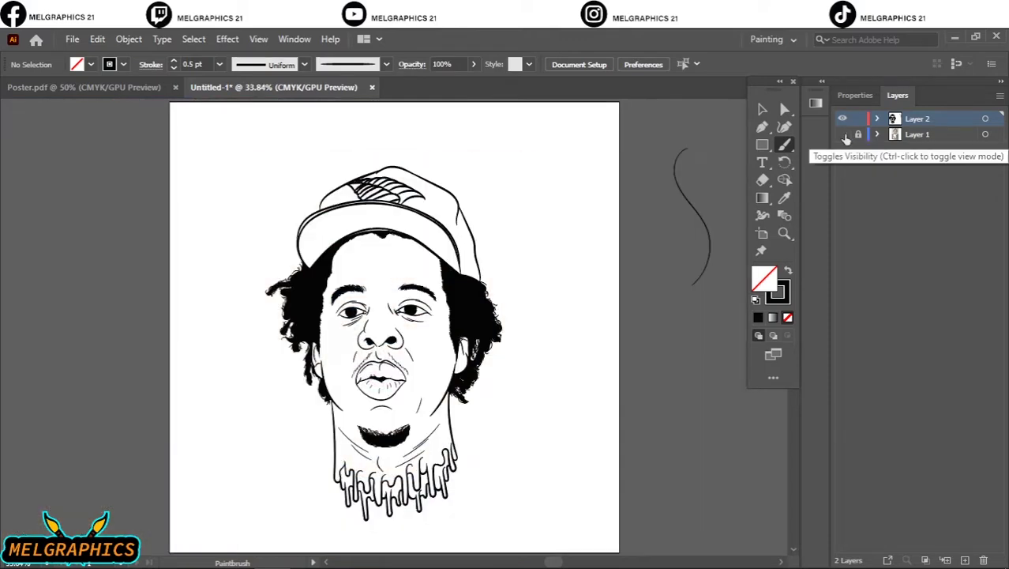
Step: Expand all the line art brush strokes into filled outlines
{"action": "left_click", "coordinate": [761, 109]}
{"action": "key", "text": "ctrl+a"}
{"action": "left_click", "coordinate": [129, 39]}
{"action": "left_click", "coordinate": [260, 226]}
{"action": "key", "text": "ctrl+shift+a"}
Step: Duplicate the line art layer, lock the copy, and target Layer 2 for drawing
{"action": "left_click", "coordinate": [897, 95]}
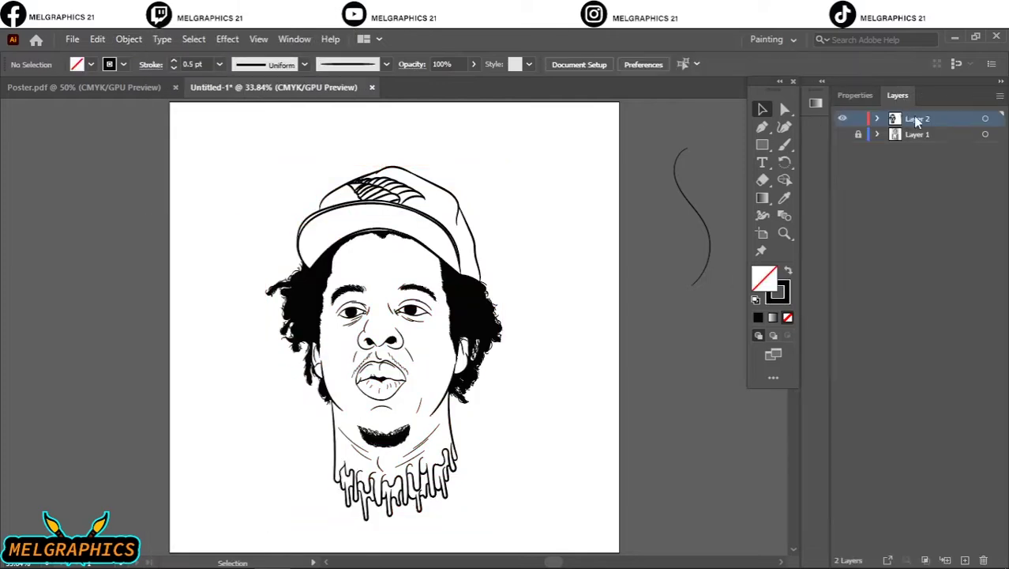
{"action": "left_click", "coordinate": [841, 149]}
{"action": "left_click", "coordinate": [916, 134]}
{"action": "left_click", "coordinate": [842, 149]}
Step: Draw an outline-free orange rectangle covering the whole portrait
{"action": "key", "text": "shift+x"}
{"action": "double_click", "coordinate": [765, 278]}
{"action": "left_click", "coordinate": [710, 238]}
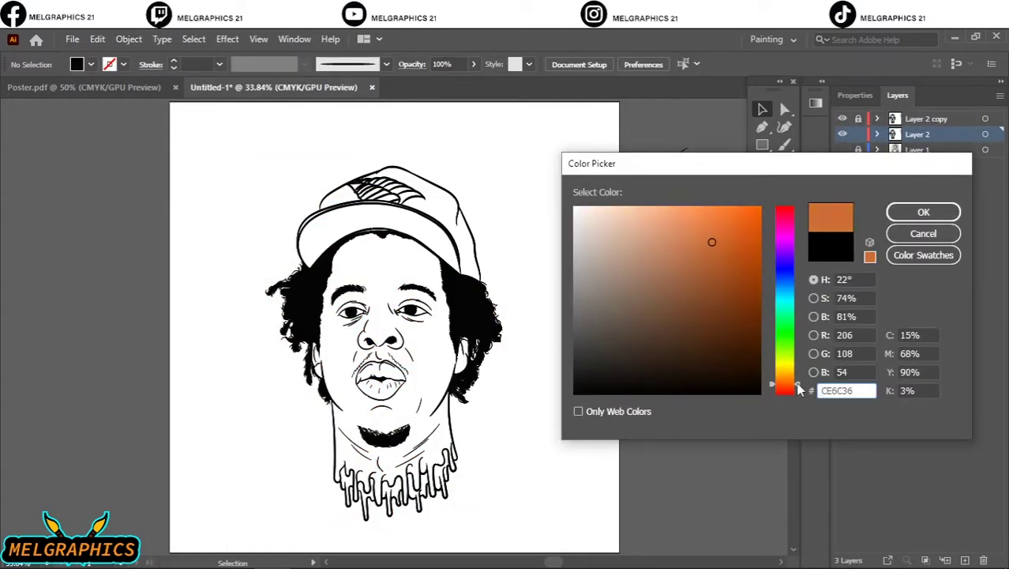
{"action": "left_click", "coordinate": [984, 209]}
{"action": "left_click_drag", "start_coordinate": [210, 147], "coordinate": [555, 541]}
Step: Adjust the rectangle's colour balance to a slightly darker, less cyan orange
{"action": "left_click", "coordinate": [97, 38]}
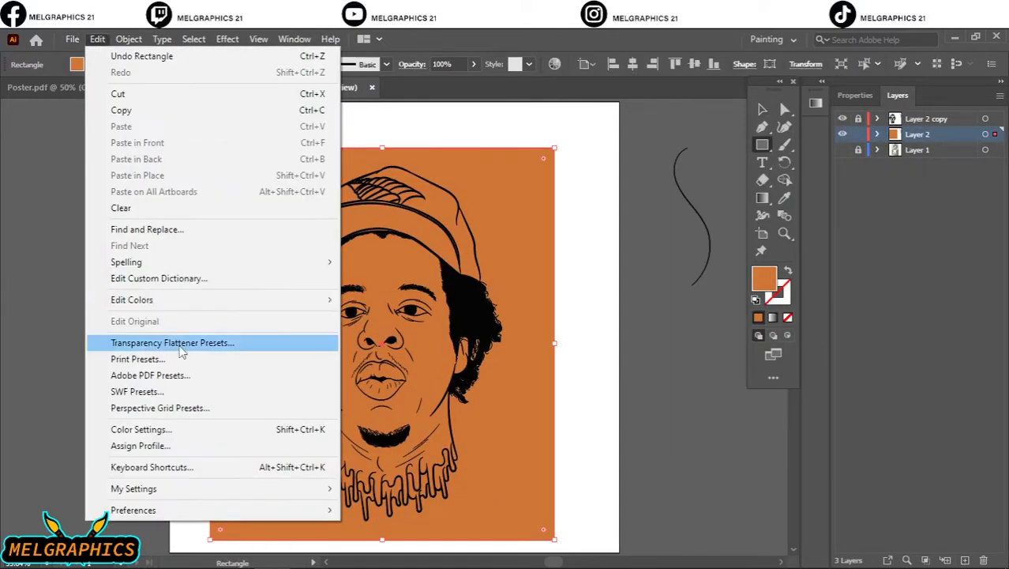
{"action": "left_click", "coordinate": [458, 337]}
{"action": "left_click_drag", "start_coordinate": [804, 151], "coordinate": [668, 167]}
{"action": "left_click", "coordinate": [545, 409]}
{"action": "left_click_drag", "start_coordinate": [661, 269], "coordinate": [655, 312]}
{"action": "left_click_drag", "start_coordinate": [662, 246], "coordinate": [651, 247]}
{"action": "left_click", "coordinate": [684, 410]}
Step: Send the rectangle behind the line art and clip it to the portrait outline
{"action": "key", "text": "v"}
{"action": "right_click", "coordinate": [518, 180]}
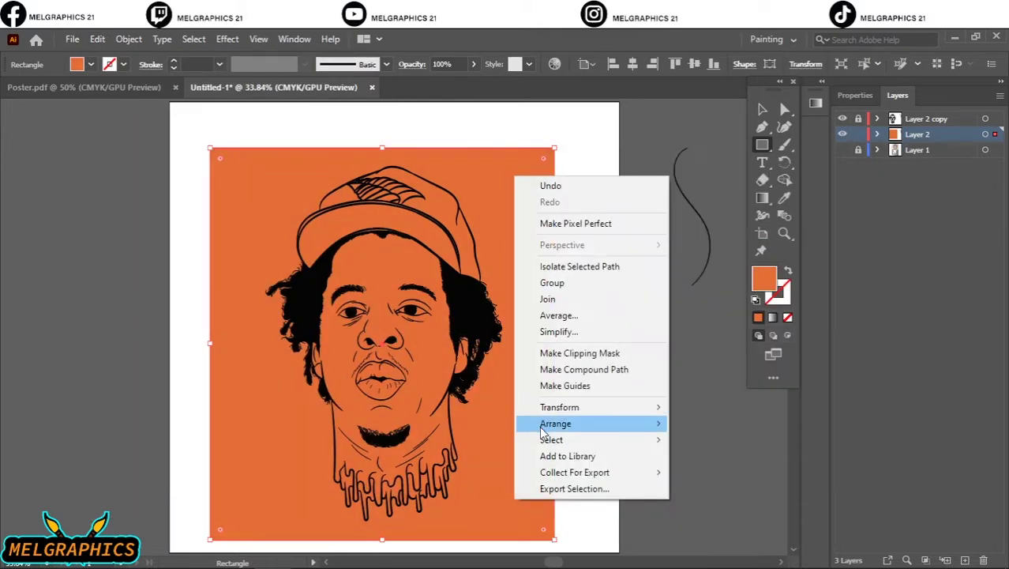
{"action": "left_click", "coordinate": [624, 226]}
{"action": "key", "text": "ctrl+a"}
{"action": "key", "text": "ctrl+7"}
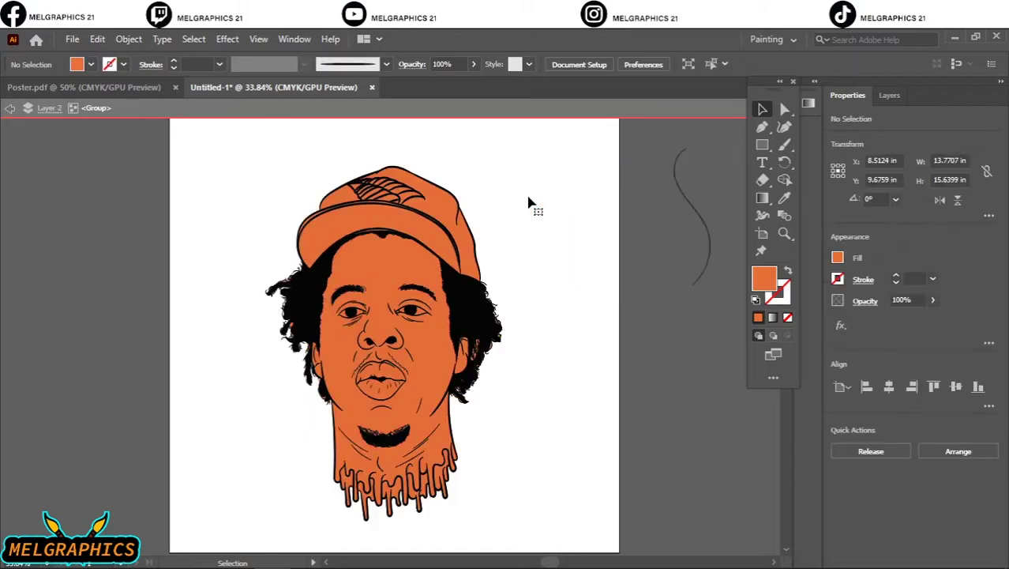
{"action": "double_click", "coordinate": [387, 401]}
Step: Fill the lower lip with a salmon pink
{"action": "left_click", "coordinate": [889, 95]}
{"action": "scroll", "coordinate": [908, 316], "scroll_direction": "down", "scroll_amount": 10}
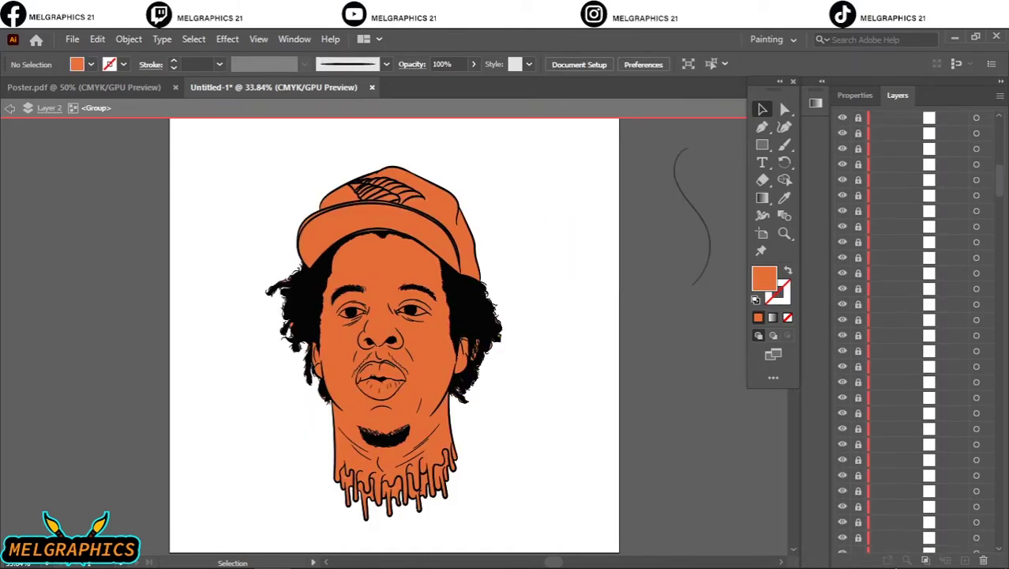
{"action": "scroll", "coordinate": [908, 316], "scroll_direction": "up", "scroll_amount": 5}
{"action": "key", "text": "ctrl+1"}
{"action": "left_click", "coordinate": [225, 360]}
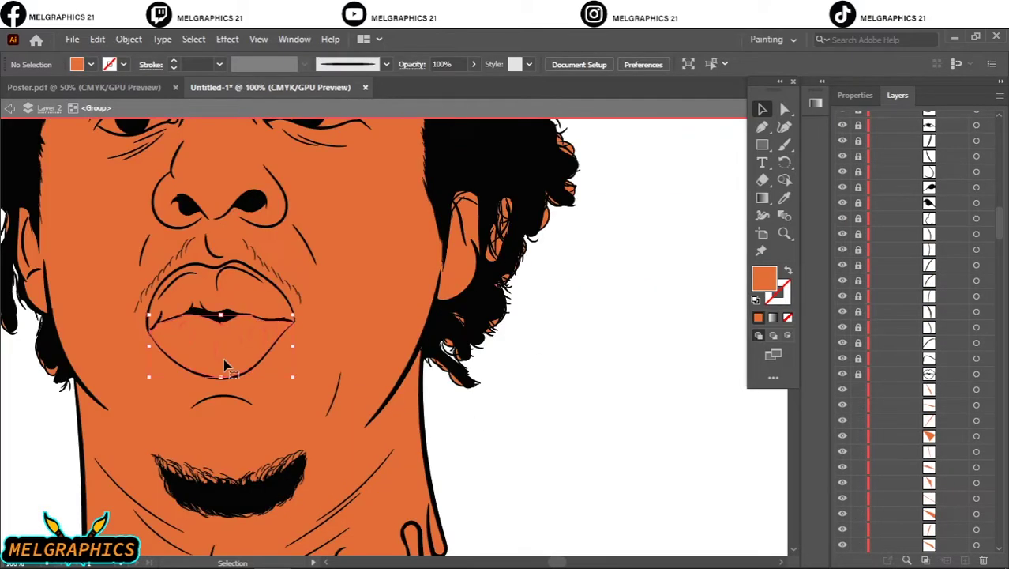
{"action": "scroll", "coordinate": [316, 340], "scroll_direction": "left", "scroll_amount": 2}
{"action": "double_click", "coordinate": [763, 277]}
{"action": "left_click", "coordinate": [700, 219]}
{"action": "left_click", "coordinate": [933, 209]}
Step: Shift the lower lip's colour balance further toward pink
{"action": "left_click", "coordinate": [97, 39]}
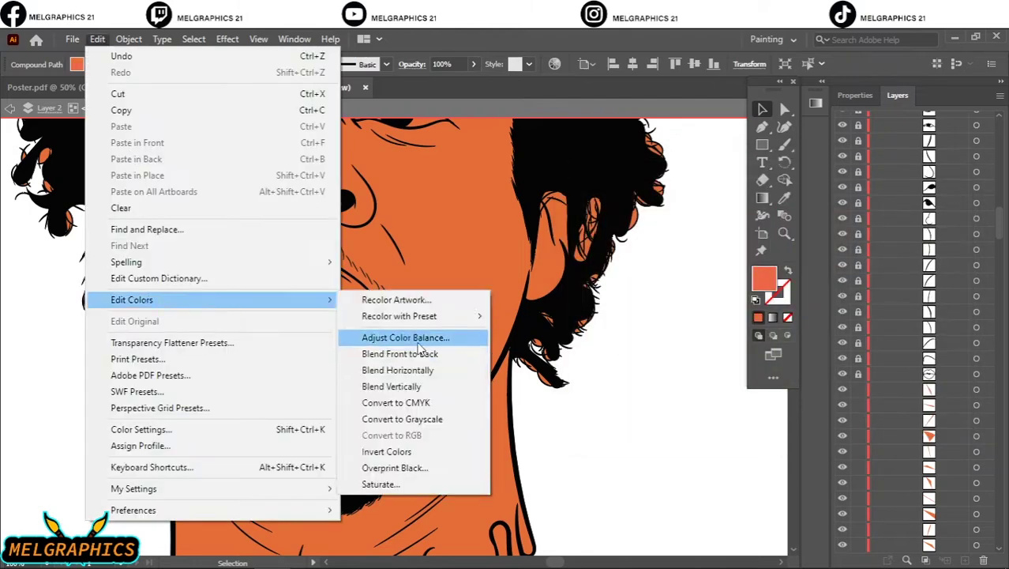
{"action": "left_click", "coordinate": [392, 343]}
{"action": "mouse_move", "coordinate": [661, 265]}
{"action": "left_mouse_down"}
{"action": "mouse_move", "coordinate": [654, 292]}
{"action": "mouse_move", "coordinate": [669, 313]}
{"action": "left_mouse_up"}
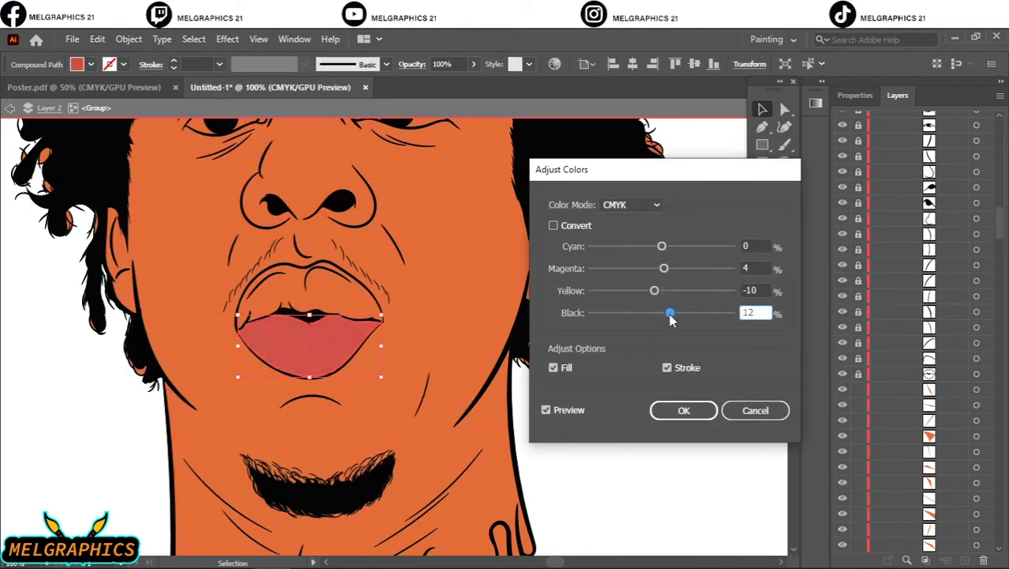
{"action": "left_click", "coordinate": [684, 409]}
Step: Make the upper lip a darker red with Adjust Color Balance
{"action": "left_click", "coordinate": [331, 292]}
{"action": "double_click", "coordinate": [763, 277]}
{"action": "left_click", "coordinate": [923, 233]}
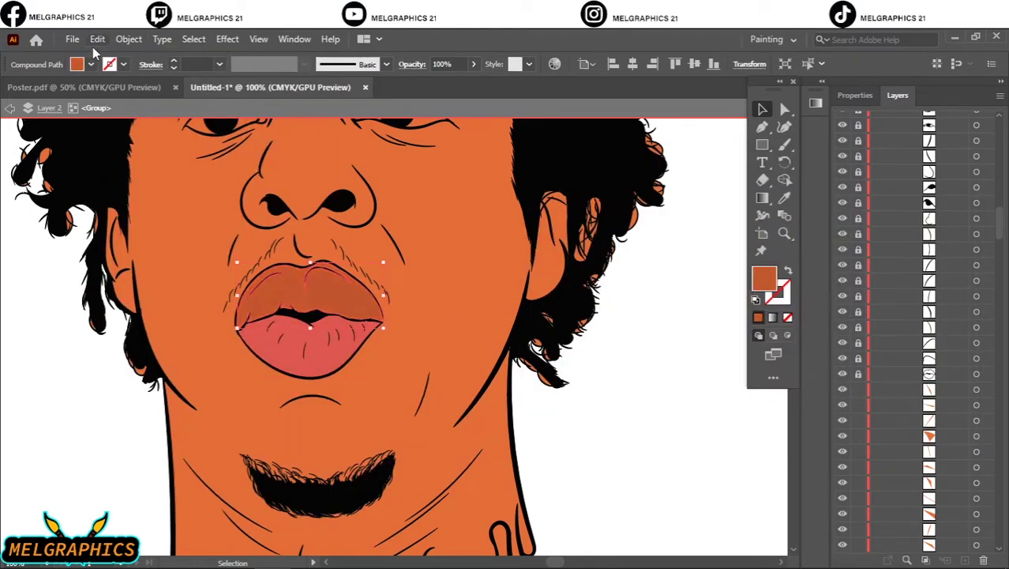
{"action": "left_click", "coordinate": [97, 39]}
{"action": "left_click", "coordinate": [393, 342]}
{"action": "mouse_move", "coordinate": [661, 268]}
{"action": "left_mouse_down"}
{"action": "mouse_move", "coordinate": [656, 290]}
{"action": "mouse_move", "coordinate": [671, 313]}
{"action": "left_mouse_up"}
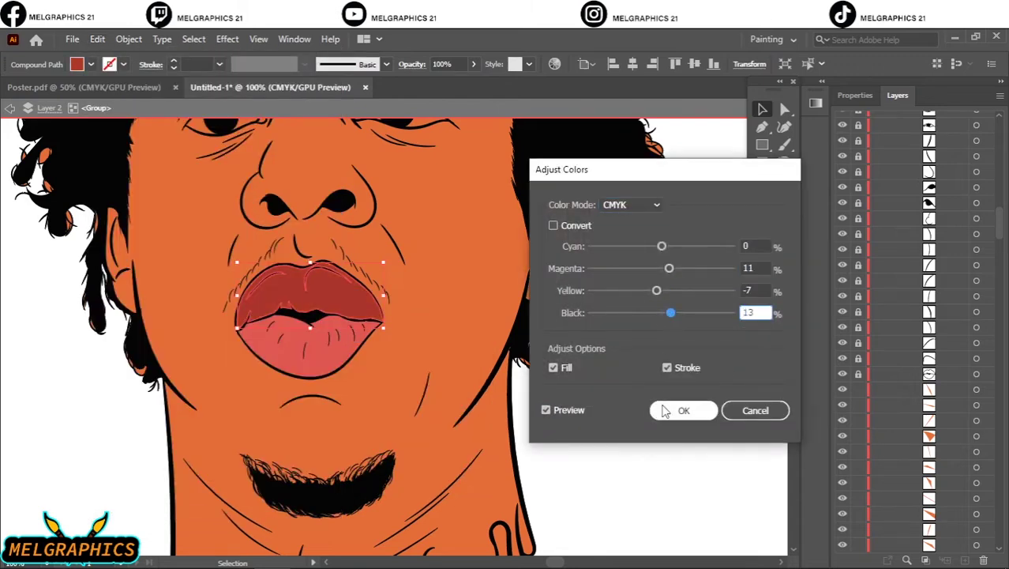
{"action": "left_click", "coordinate": [684, 410]}
Step: Try a yellow fill on the neck drips, then cancel the change
{"action": "scroll", "coordinate": [316, 316], "scroll_direction": "down", "scroll_amount": 6}
{"action": "left_click", "coordinate": [411, 371]}
{"action": "double_click", "coordinate": [763, 277]}
{"action": "left_click", "coordinate": [785, 367]}
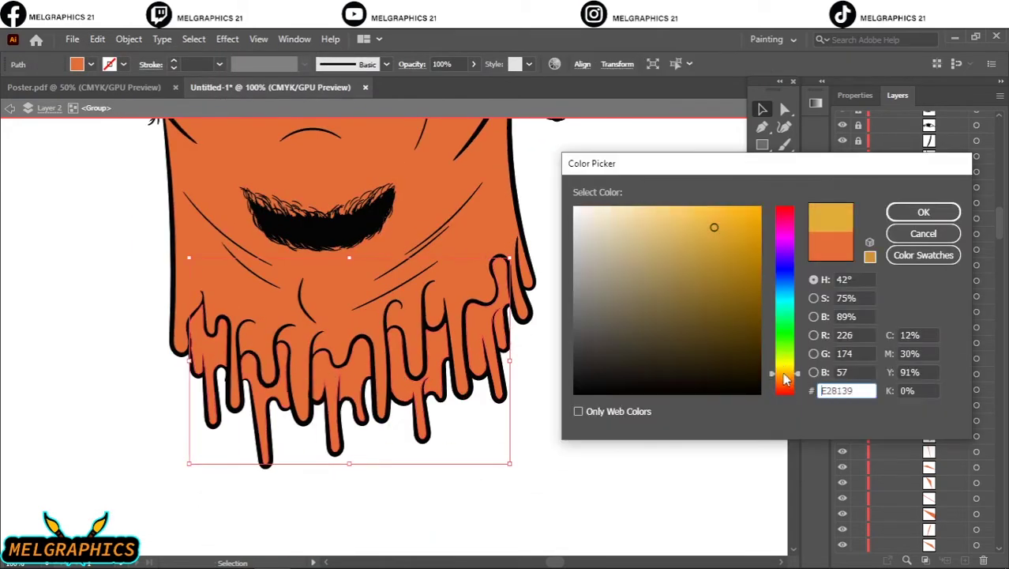
{"action": "left_click", "coordinate": [923, 233]}
Step: Fill the eye whites pure white
{"action": "left_click", "coordinate": [424, 215]}
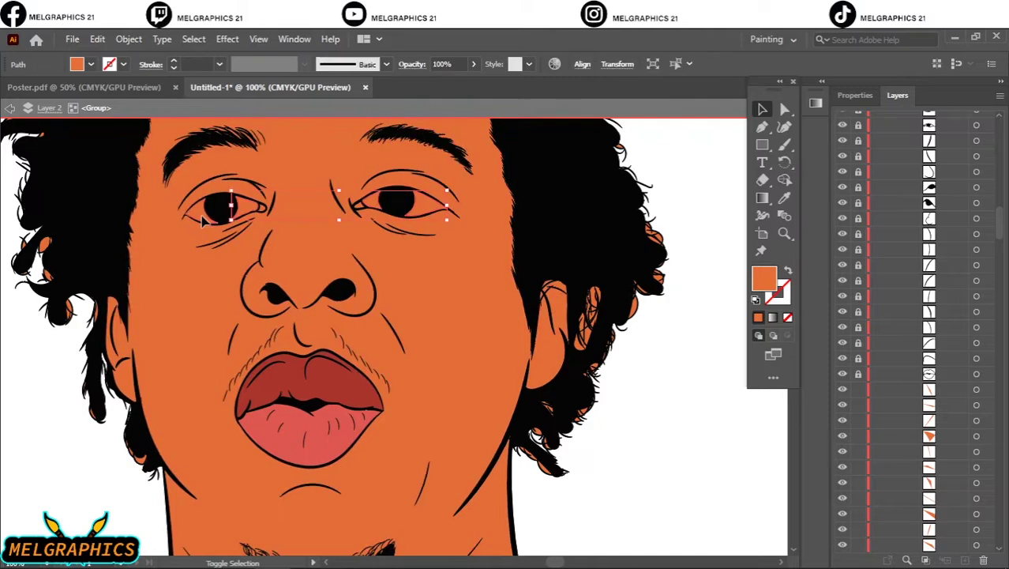
{"action": "double_click", "coordinate": [763, 277]}
{"action": "left_click", "coordinate": [574, 199]}
{"action": "left_click", "coordinate": [928, 211]}
Step: Fill the shape along the hairline with a very dark navy
{"action": "left_click", "coordinate": [272, 235]}
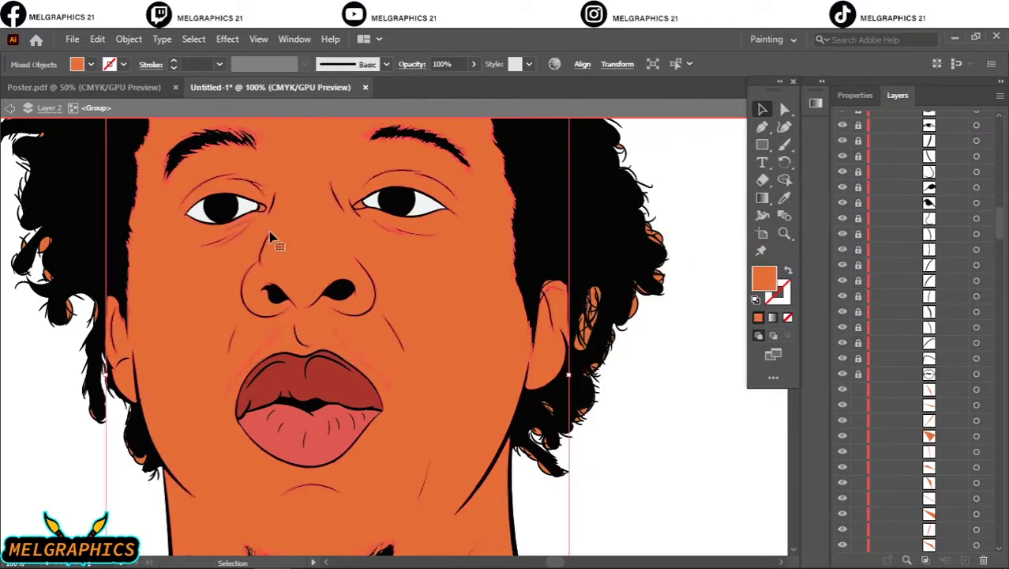
{"action": "key", "text": "ctrl+plus"}
{"action": "double_click", "coordinate": [763, 277]}
{"action": "left_click", "coordinate": [928, 210]}
{"action": "scroll", "coordinate": [614, 272], "scroll_direction": "up", "scroll_amount": 5}
{"action": "scroll", "coordinate": [614, 272], "scroll_direction": "up", "scroll_amount": 4}
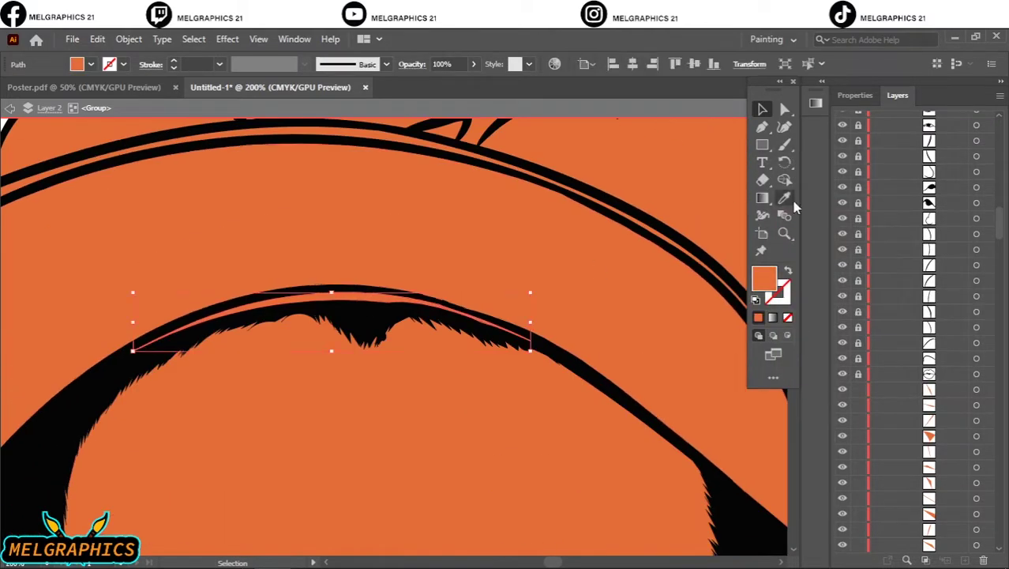
{"action": "double_click", "coordinate": [763, 278]}
{"action": "left_click", "coordinate": [785, 271]}
{"action": "left_click", "coordinate": [644, 364]}
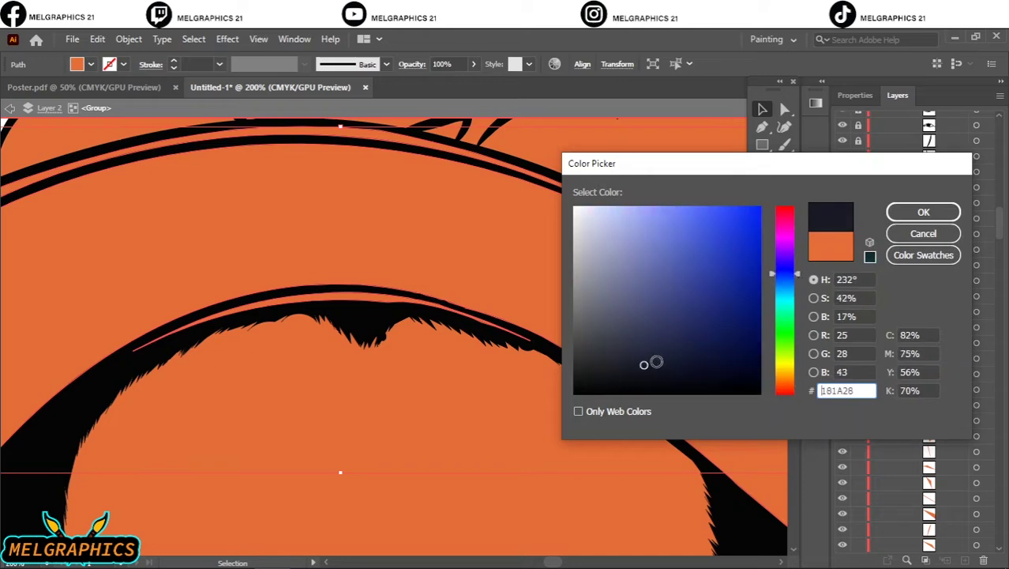
{"action": "left_click", "coordinate": [912, 213]}
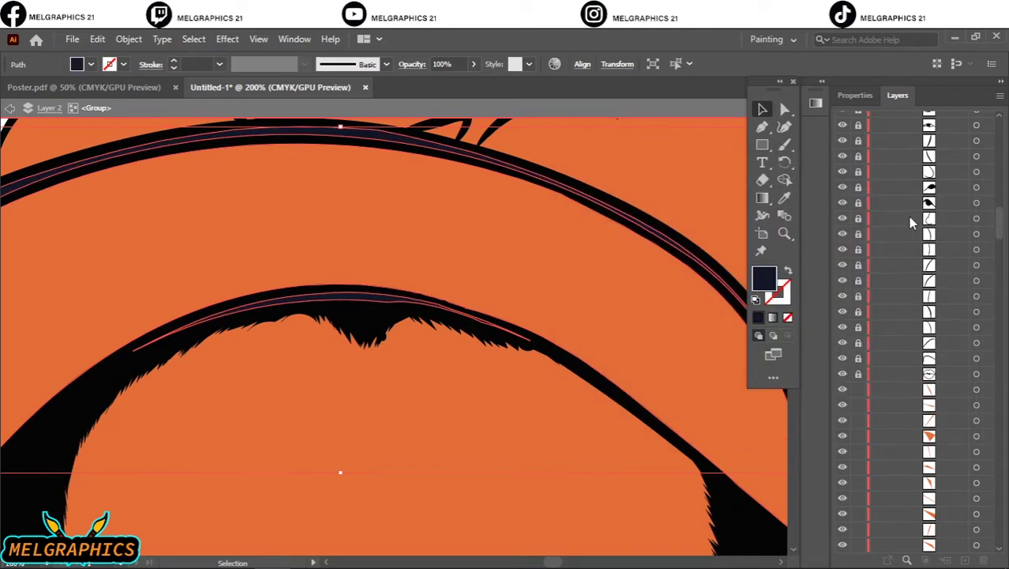
Step: Change the hairline fill to near-black
{"action": "double_click", "coordinate": [763, 277]}
{"action": "left_click", "coordinate": [934, 210]}
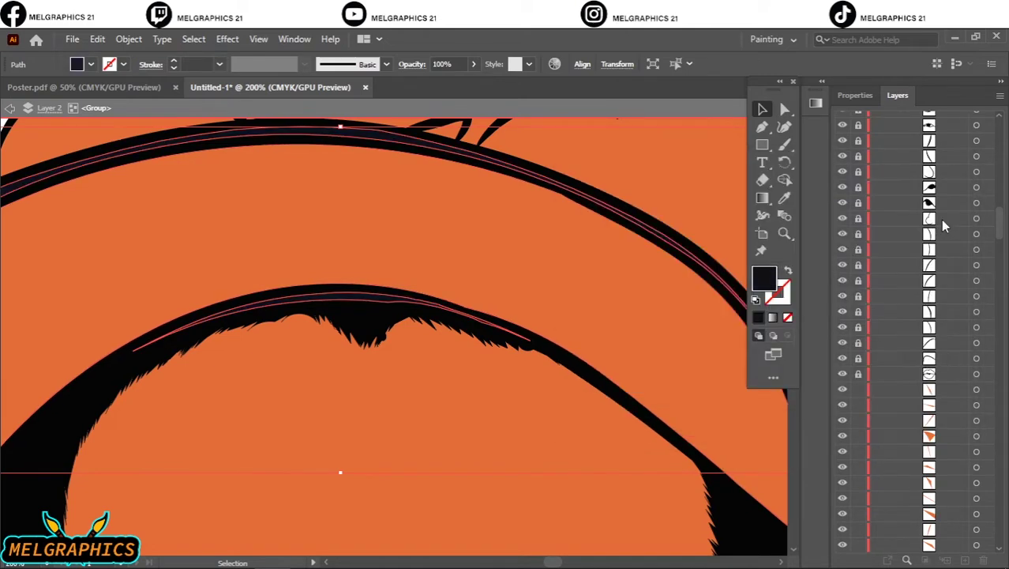
{"action": "scroll", "coordinate": [484, 278], "scroll_direction": "up", "scroll_amount": 4}
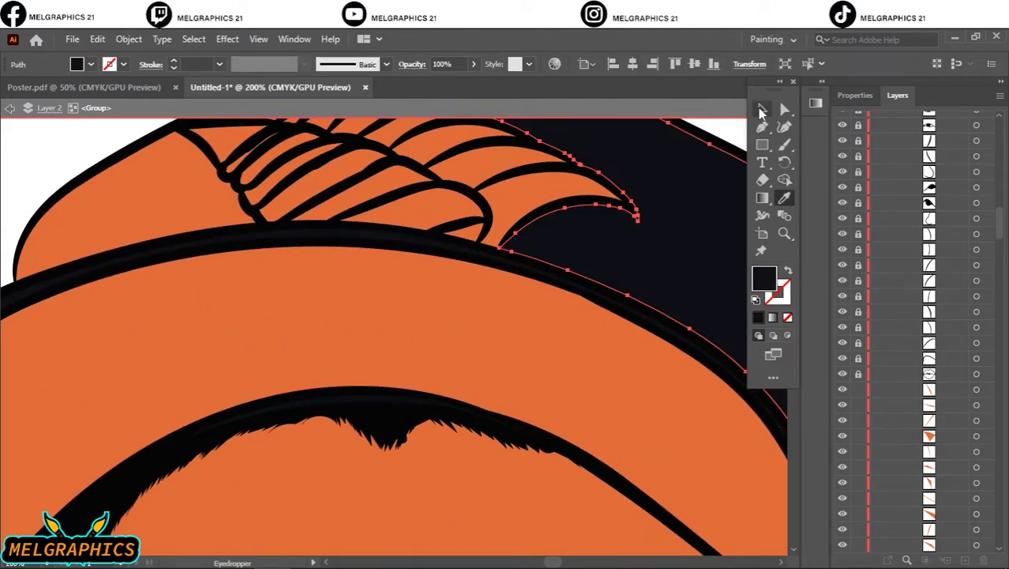
{"action": "left_click", "coordinate": [761, 110]}
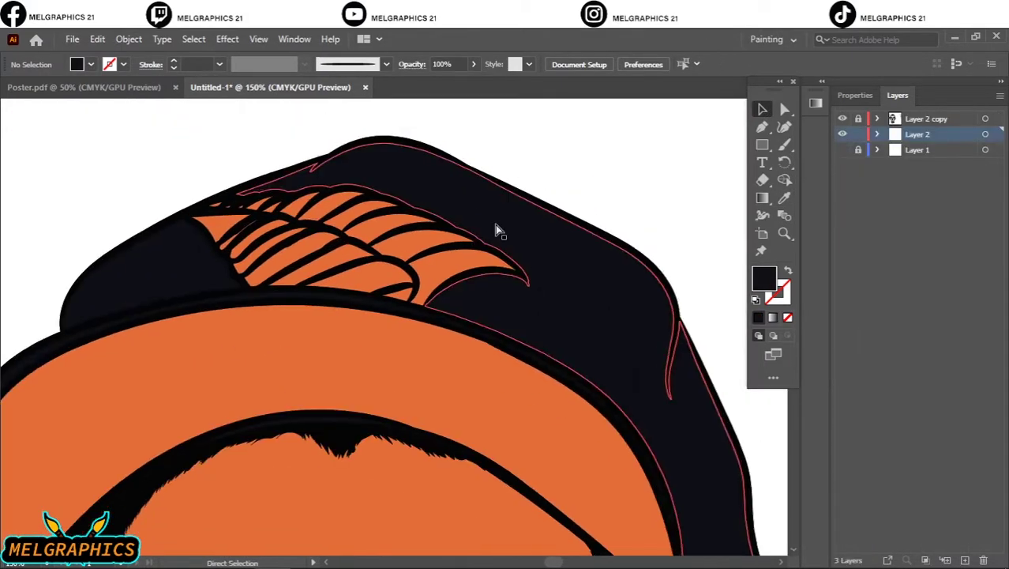
Step: Compare against the photo, then fill the selected cap wing stripes light grey
{"action": "left_click", "coordinate": [843, 135]}
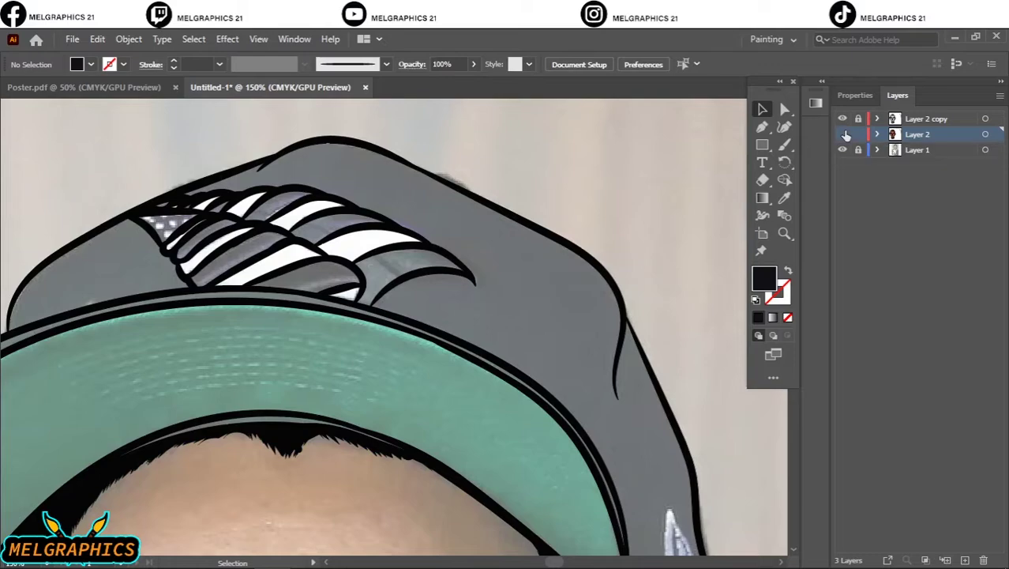
{"action": "left_click", "coordinate": [842, 134]}
{"action": "left_click", "coordinate": [843, 135]}
{"action": "double_click", "coordinate": [229, 253]}
{"action": "scroll", "coordinate": [229, 252], "scroll_direction": "up", "scroll_amount": 2}
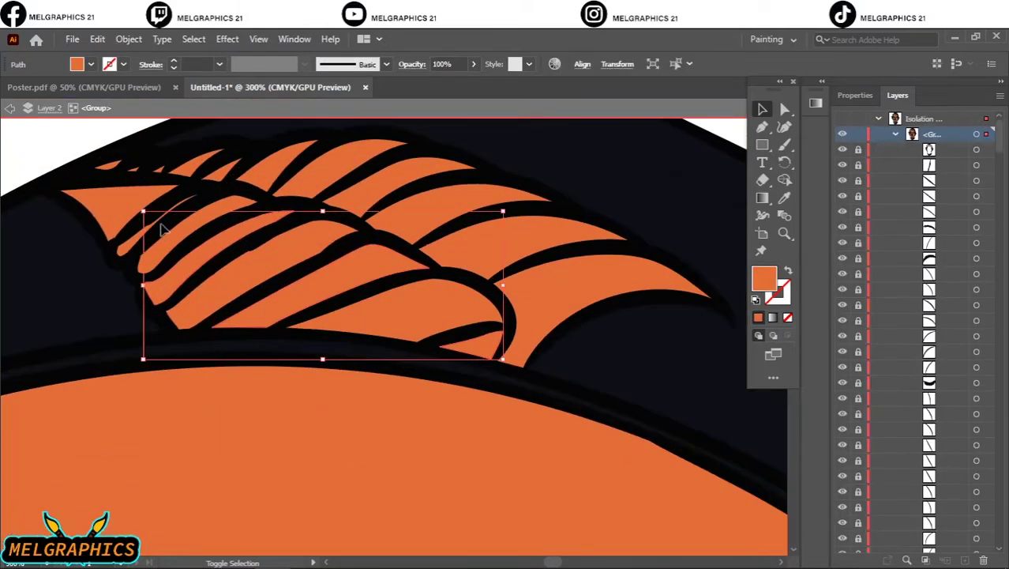
{"action": "left_click", "coordinate": [91, 64]}
{"action": "left_click", "coordinate": [103, 139]}
{"action": "key", "text": "Escape"}
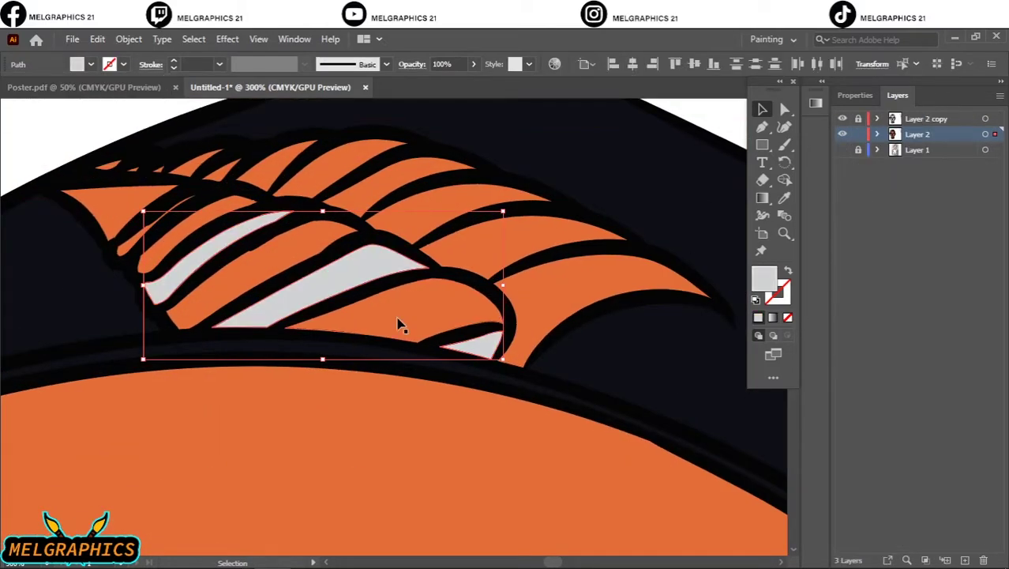
Step: Fill the leftmost orange wing stripe black
{"action": "scroll", "coordinate": [521, 172], "scroll_direction": "down", "scroll_amount": 3}
{"action": "double_click", "coordinate": [521, 172]}
{"action": "scroll", "coordinate": [175, 271], "scroll_direction": "up", "scroll_amount": 3}
{"action": "left_click", "coordinate": [175, 271]}
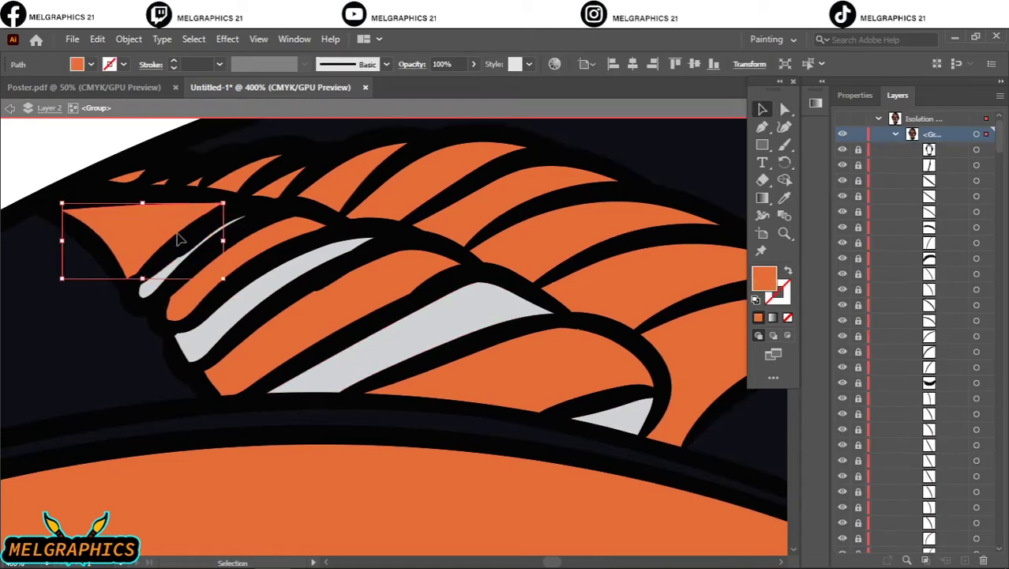
{"action": "double_click", "coordinate": [763, 277]}
{"action": "left_click", "coordinate": [924, 203]}
{"action": "key", "text": "Escape"}
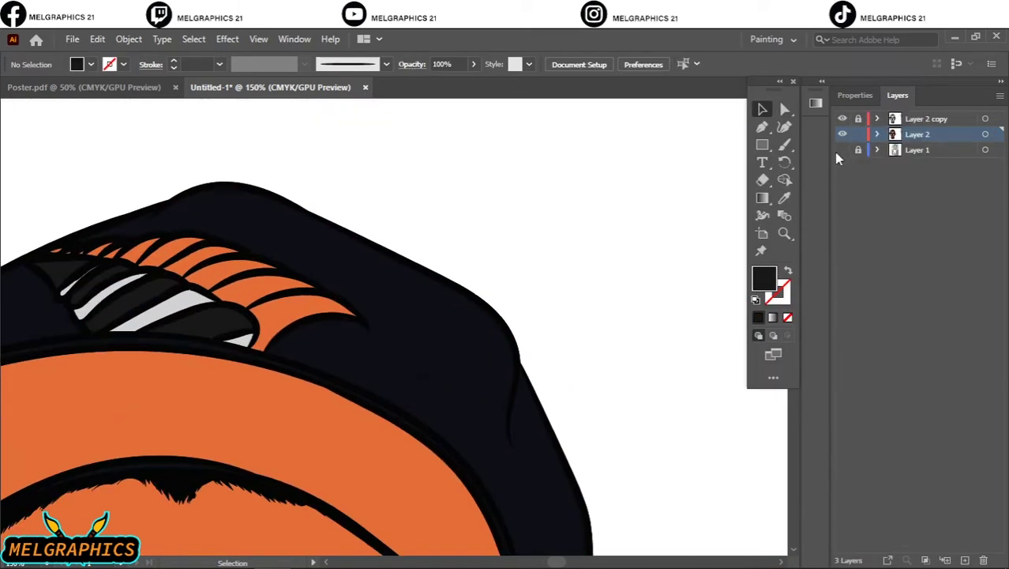
Step: Darken the remaining orange wing stripes
{"action": "scroll", "coordinate": [322, 271], "scroll_direction": "up", "scroll_amount": 3}
{"action": "left_click", "coordinate": [144, 229], "text": "shift"}
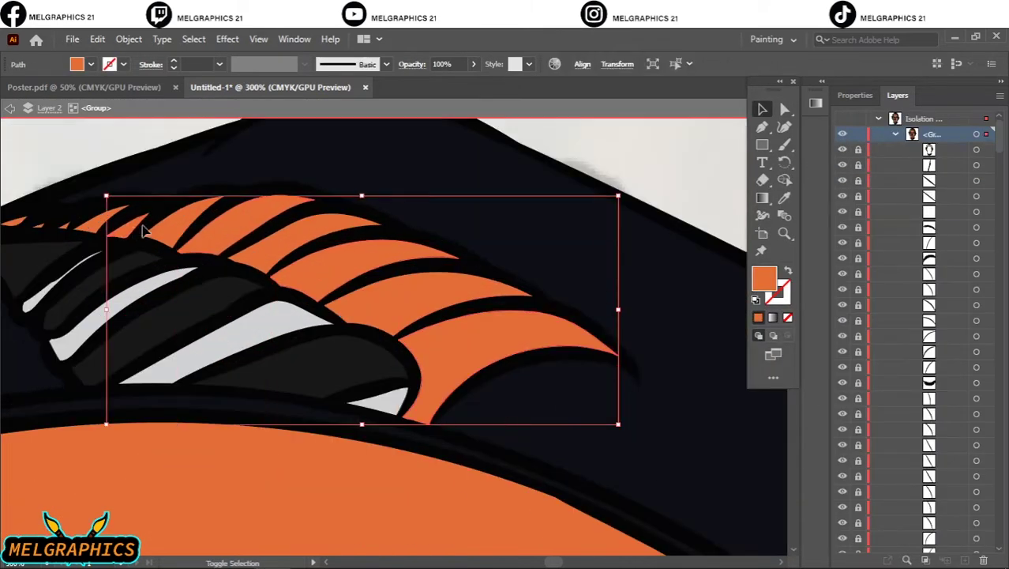
{"action": "key", "text": "ctrl+shift+bracketleft"}
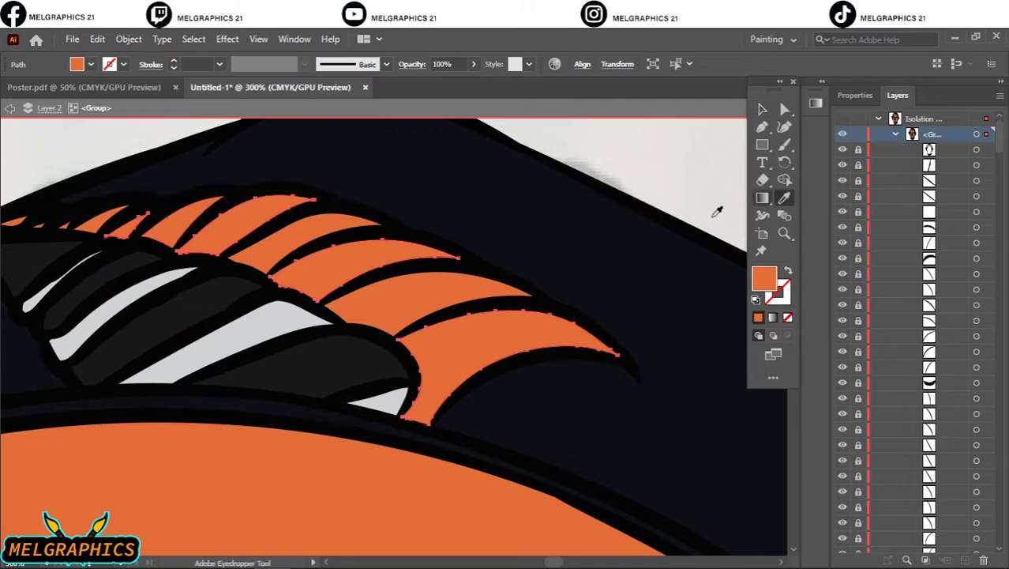
{"action": "key", "text": "ctrl+shift+a"}
Step: Fill the last orange stripe pieces light grey and exit the emblem group
{"action": "scroll", "coordinate": [152, 237], "scroll_direction": "up", "scroll_amount": 1}
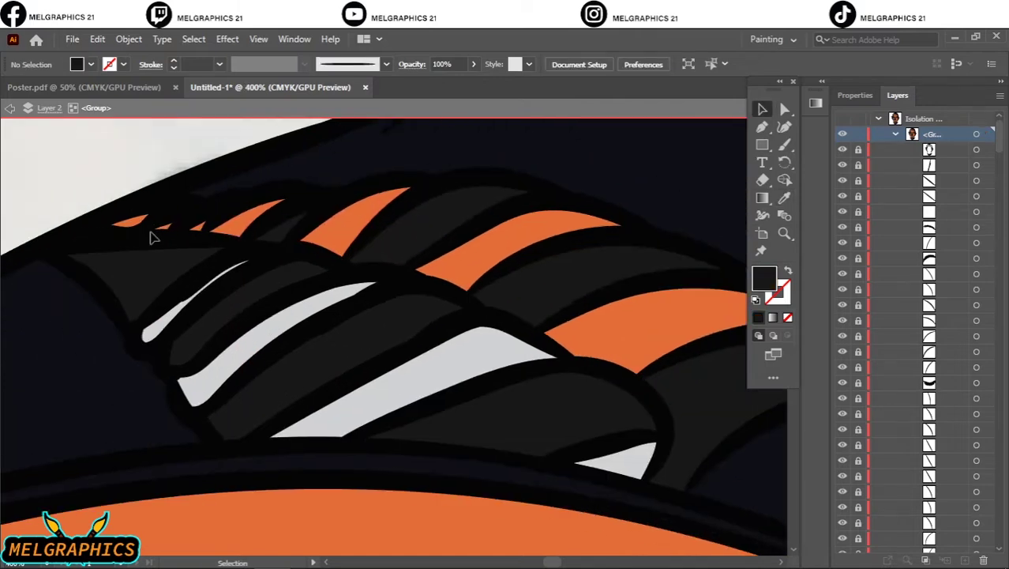
{"action": "left_click", "coordinate": [210, 220]}
{"action": "left_click", "coordinate": [532, 243], "text": "shift"}
{"action": "scroll", "coordinate": [509, 225], "scroll_direction": "down", "scroll_amount": 2}
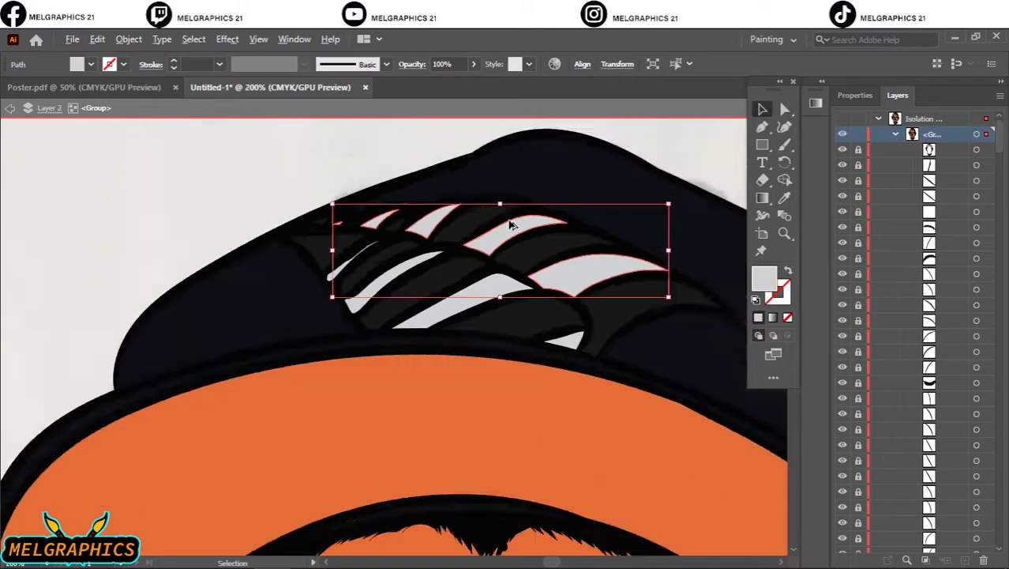
{"action": "key", "text": "Escape"}
{"action": "scroll", "coordinate": [688, 228], "scroll_direction": "down", "scroll_amount": 4}
{"action": "scroll", "coordinate": [688, 227], "scroll_direction": "right", "scroll_amount": 1}
Step: Fill the cap brim with green using the Color Picker
{"action": "left_click", "coordinate": [843, 135]}
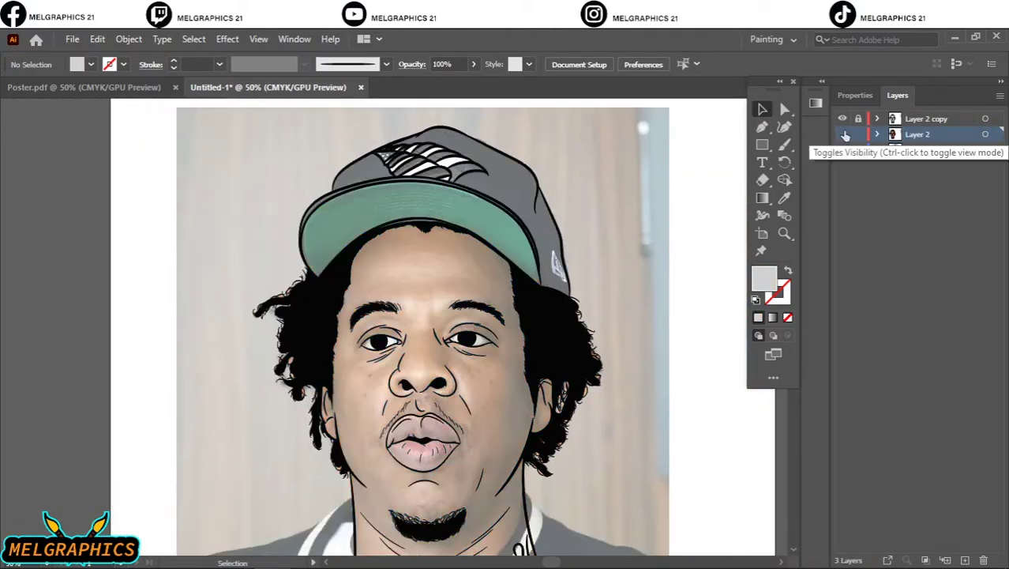
{"action": "key", "text": "ctrl+equal"}
{"action": "key", "text": "ctrl+equal"}
{"action": "double_click", "coordinate": [360, 237]}
{"action": "double_click", "coordinate": [764, 278]}
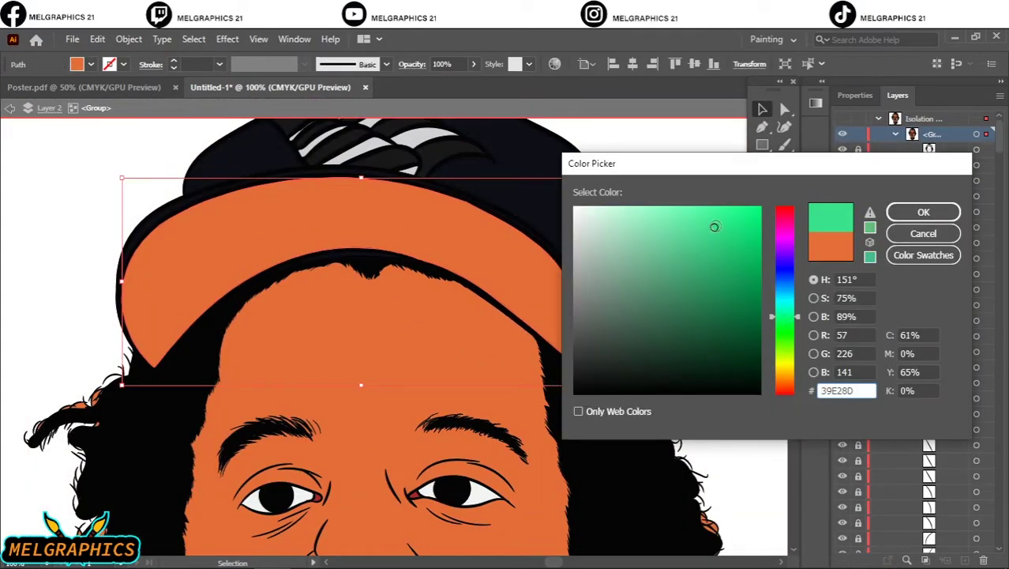
{"action": "left_click", "coordinate": [926, 212]}
{"action": "double_click", "coordinate": [765, 278]}
{"action": "left_click", "coordinate": [926, 211]}
{"action": "key", "text": "ctrl+minus"}
{"action": "key", "text": "ctrl+minus"}
{"action": "key", "text": "ctrl+minus"}
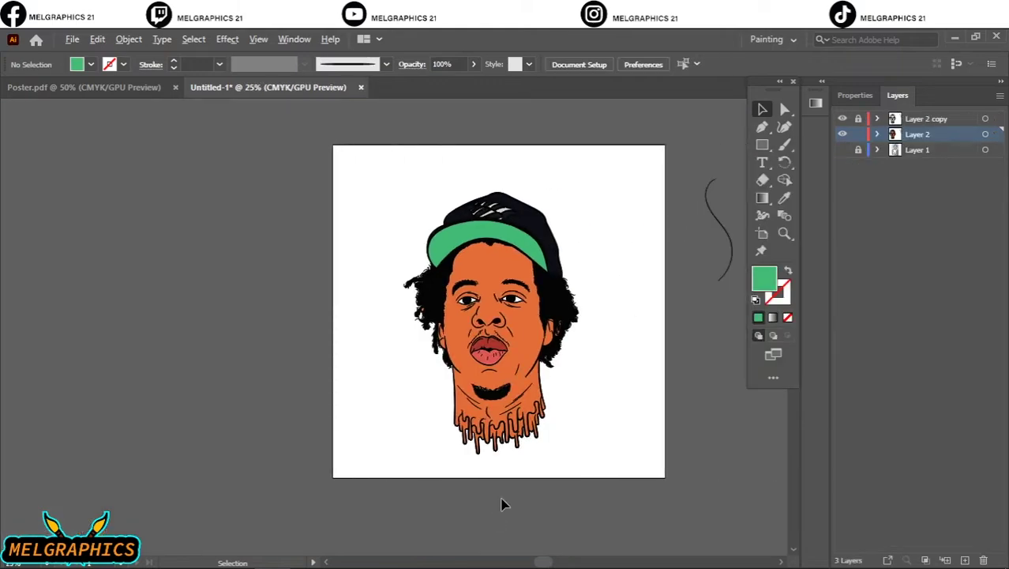
Step: Recolour the orange neck drips to a pink shade
{"action": "scroll", "coordinate": [505, 494], "scroll_direction": "up", "scroll_amount": 3}
{"action": "left_click", "coordinate": [482, 356]}
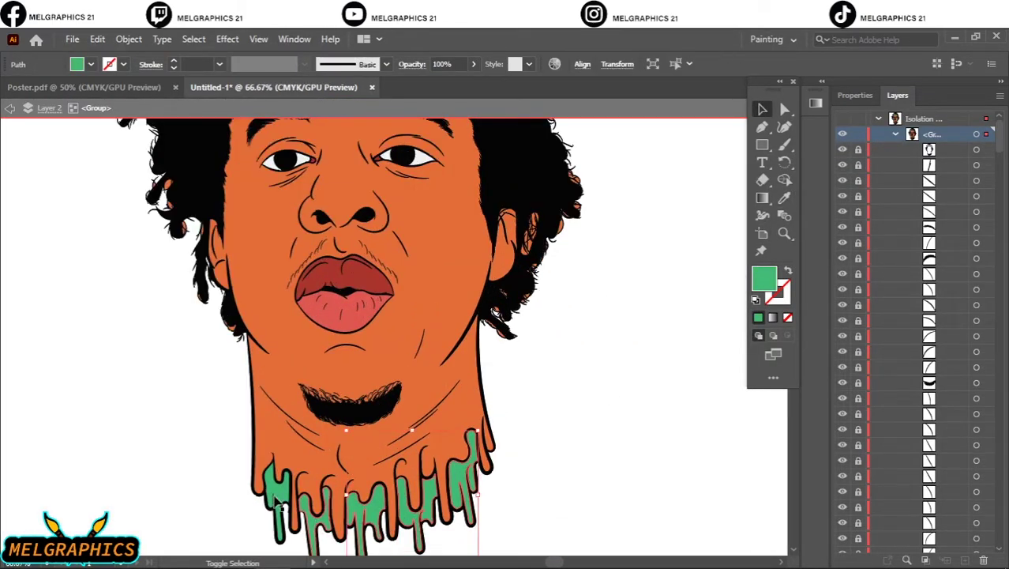
{"action": "double_click", "coordinate": [764, 278]}
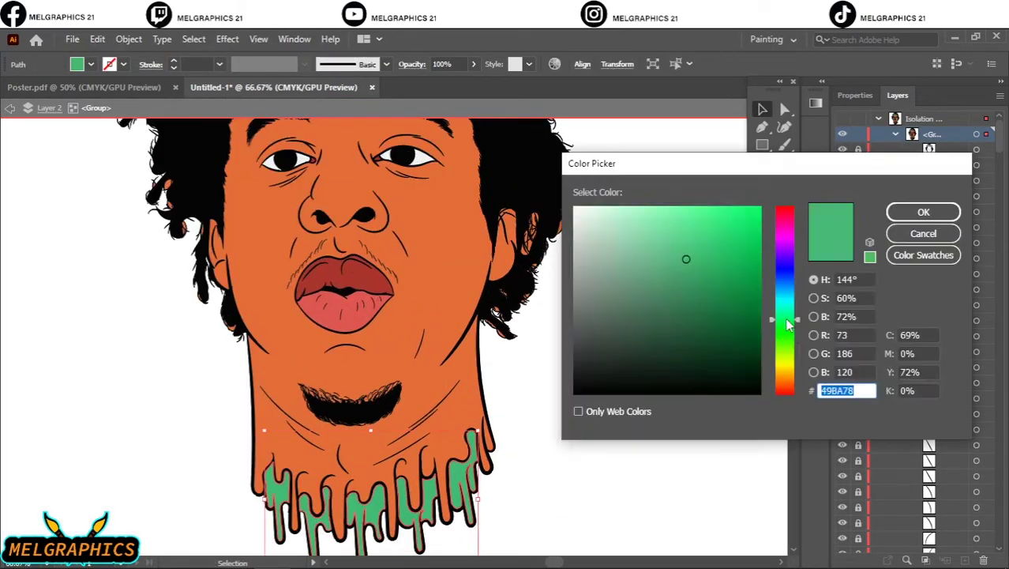
{"action": "left_click", "coordinate": [790, 217]}
{"action": "left_click", "coordinate": [718, 222]}
{"action": "left_click", "coordinate": [924, 210]}
{"action": "left_click", "coordinate": [648, 357]}
{"action": "scroll", "coordinate": [647, 358], "scroll_direction": "down", "scroll_amount": 2}
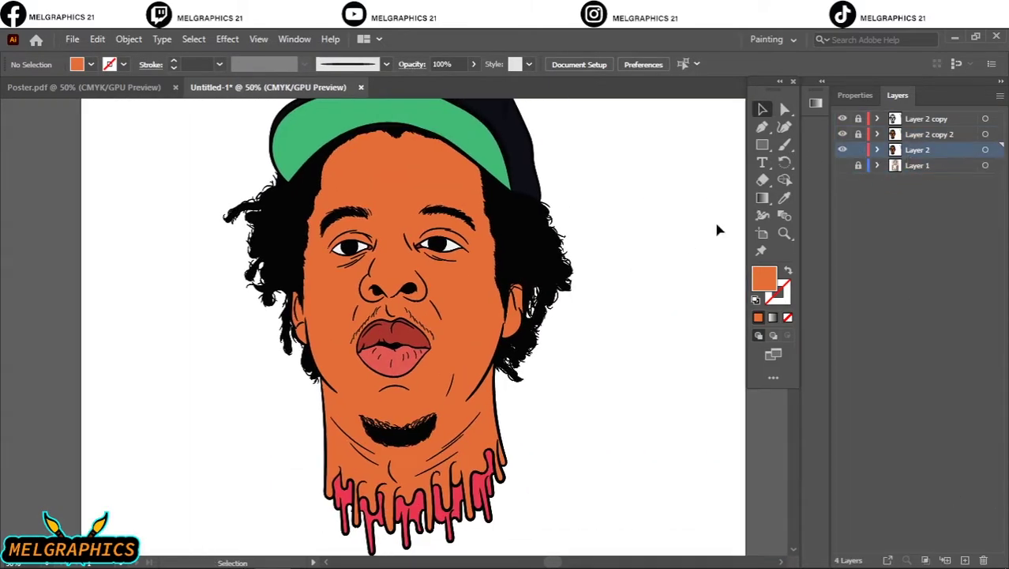
Step: Select an eyebrow path and pan around the portrait to inspect the line art
{"action": "left_click", "coordinate": [304, 272], "text": "alt"}
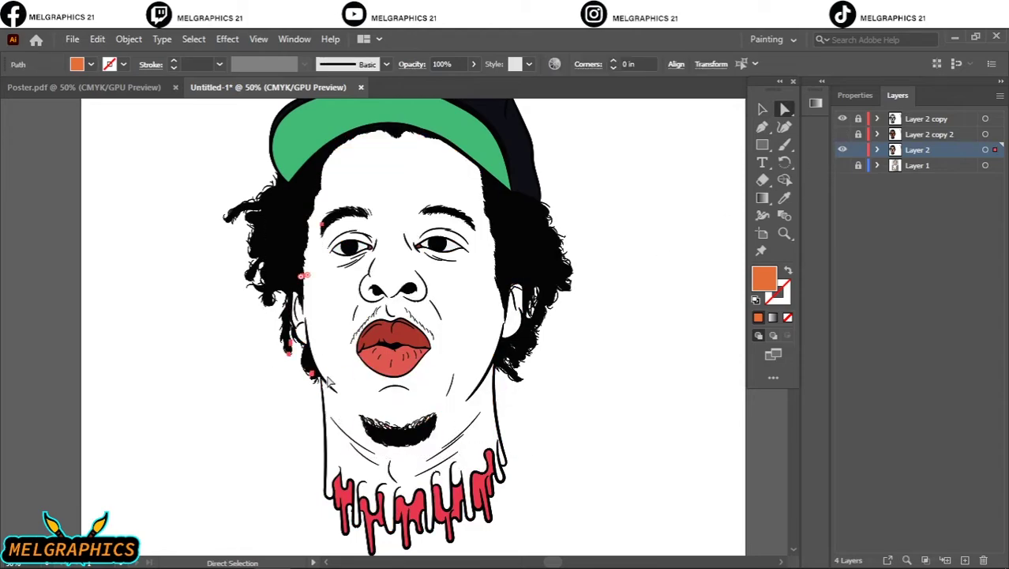
{"action": "scroll", "coordinate": [383, 275], "scroll_direction": "up", "scroll_amount": 4}
{"action": "scroll", "coordinate": [383, 275], "scroll_direction": "down", "scroll_amount": 1}
{"action": "scroll", "coordinate": [502, 494], "scroll_direction": "right", "scroll_amount": 5}
{"action": "scroll", "coordinate": [502, 494], "scroll_direction": "down", "scroll_amount": 2}
{"action": "left_click_drag", "start_coordinate": [315, 342], "coordinate": [513, 443]}
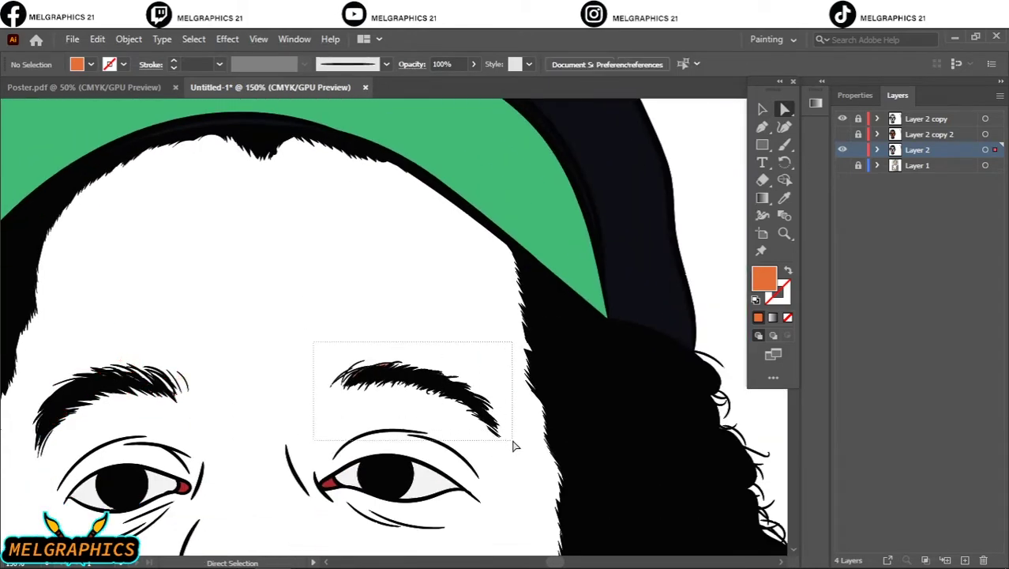
{"action": "scroll", "coordinate": [513, 443], "scroll_direction": "down", "scroll_amount": 5}
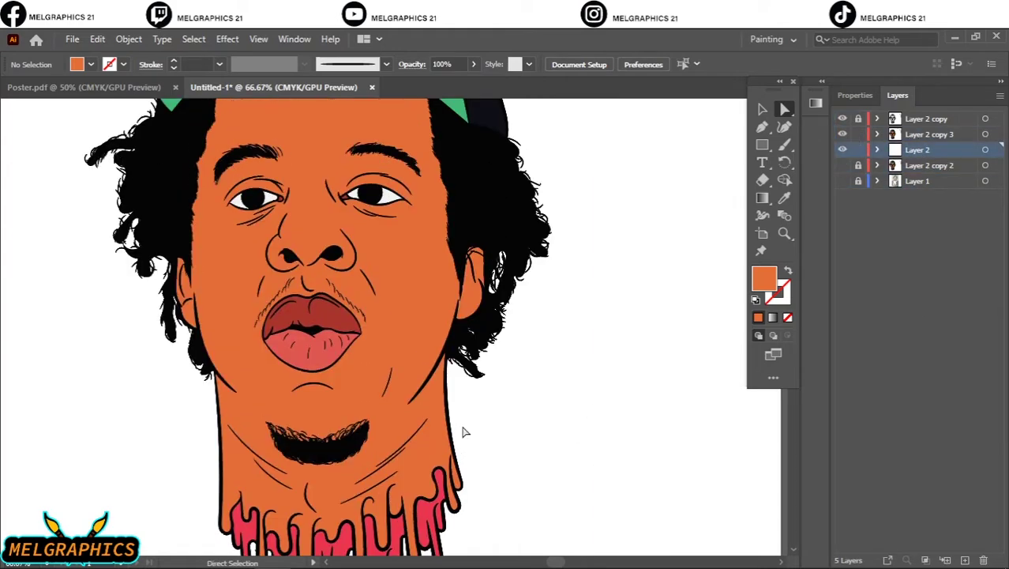
Step: Hide the orange skin fill, show and lock Layer 2 copy 2, then add Layer 5
{"action": "left_click", "coordinate": [842, 165]}
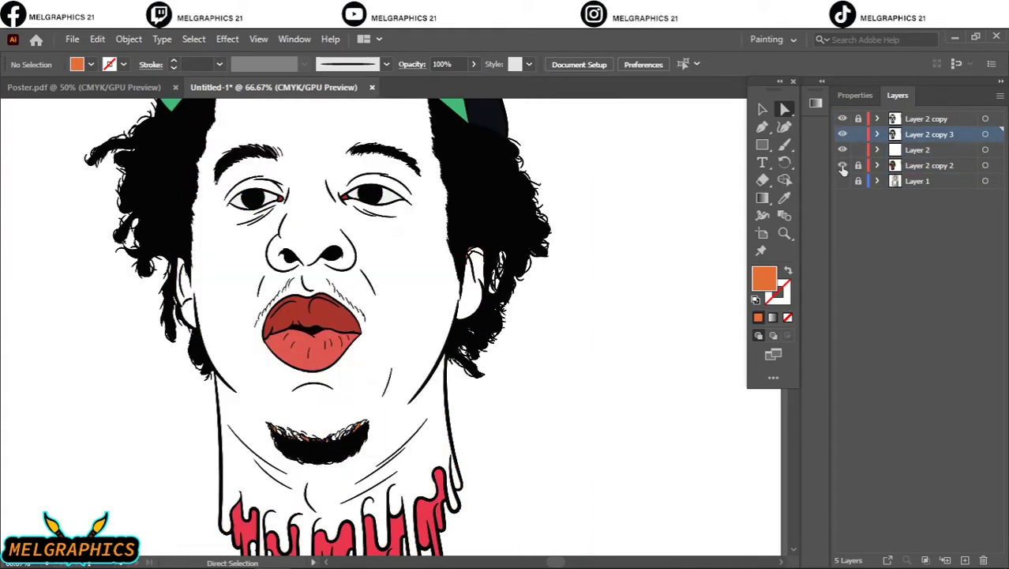
{"action": "left_click", "coordinate": [916, 149]}
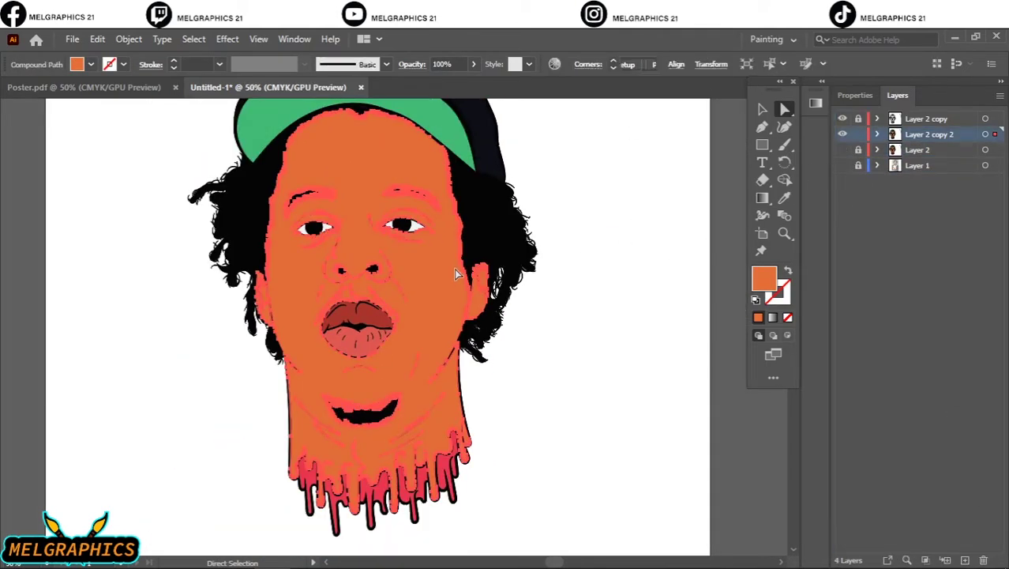
{"action": "left_click", "coordinate": [294, 393]}
{"action": "key", "text": "ctrl+plus"}
{"action": "key", "text": "ctrl+plus"}
{"action": "key", "text": "ctrl+plus"}
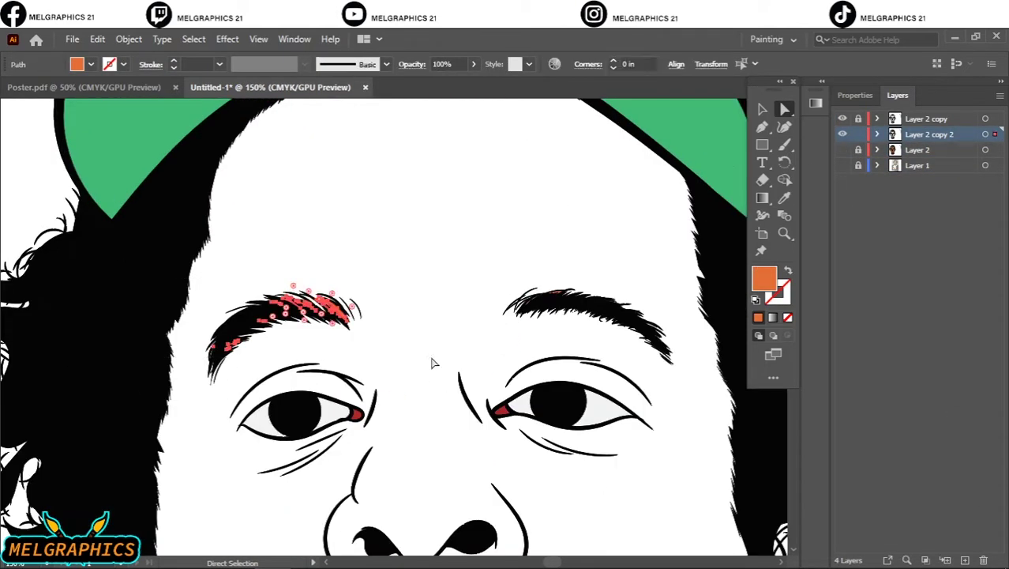
{"action": "left_click", "coordinate": [691, 376]}
{"action": "scroll", "coordinate": [696, 409], "scroll_direction": "up", "scroll_amount": 3}
{"action": "key", "text": "ctrl+minus"}
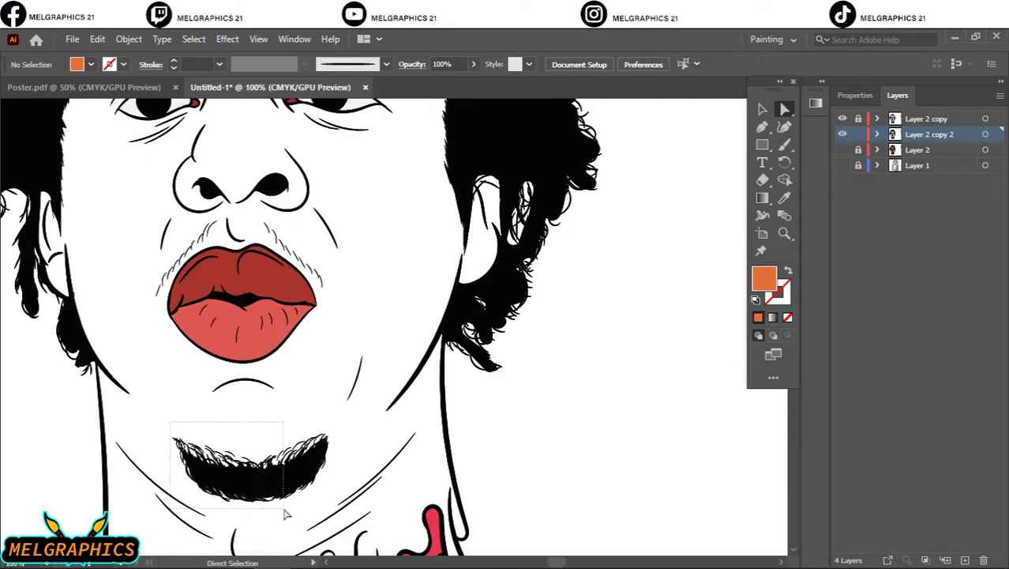
{"action": "scroll", "coordinate": [585, 427], "scroll_direction": "up", "scroll_amount": 3}
{"action": "left_click", "coordinate": [859, 134]}
{"action": "key", "text": "ctrl+l"}
Step: Show the reference photo and set the shadow fill colour to #BC4C2E
{"action": "left_click", "coordinate": [842, 181]}
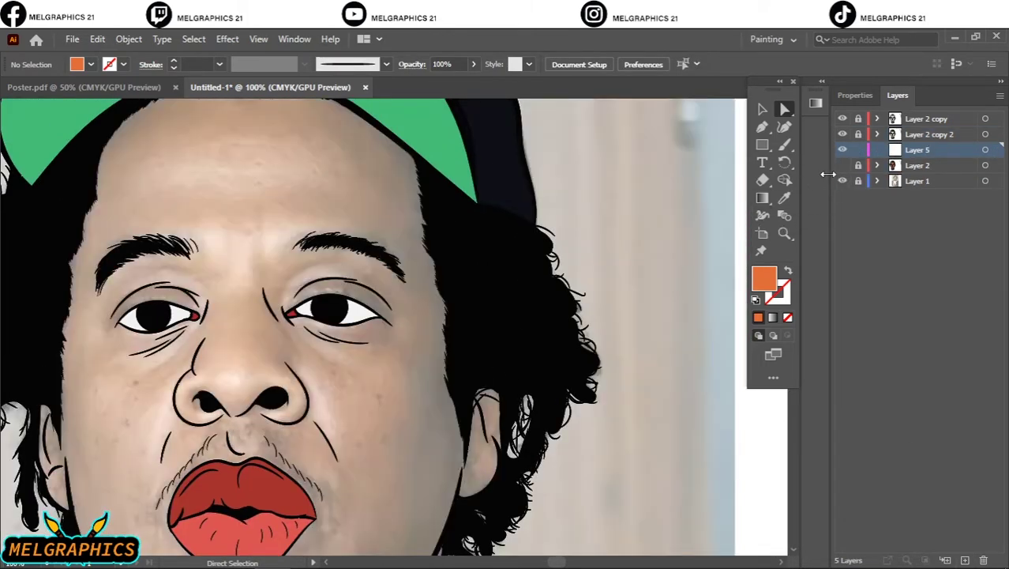
{"action": "double_click", "coordinate": [763, 277]}
{"action": "type", "text": "BC4C2E"}
{"action": "key", "text": "Return"}
Step: Draw a Pencil shadow shape along the forehead hairline, checking it against the orange face
{"action": "key", "text": "n"}
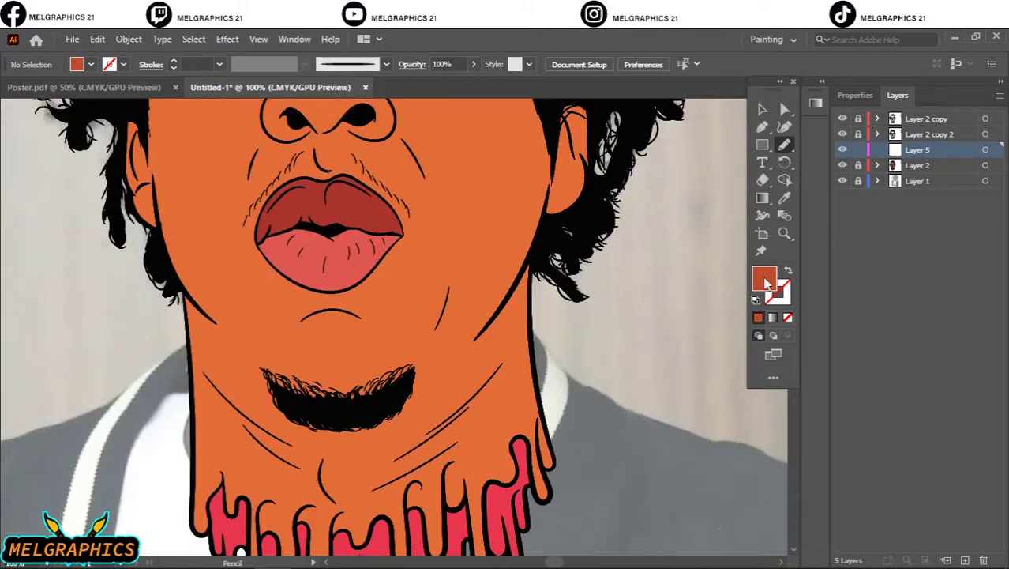
{"action": "left_click", "coordinate": [842, 165]}
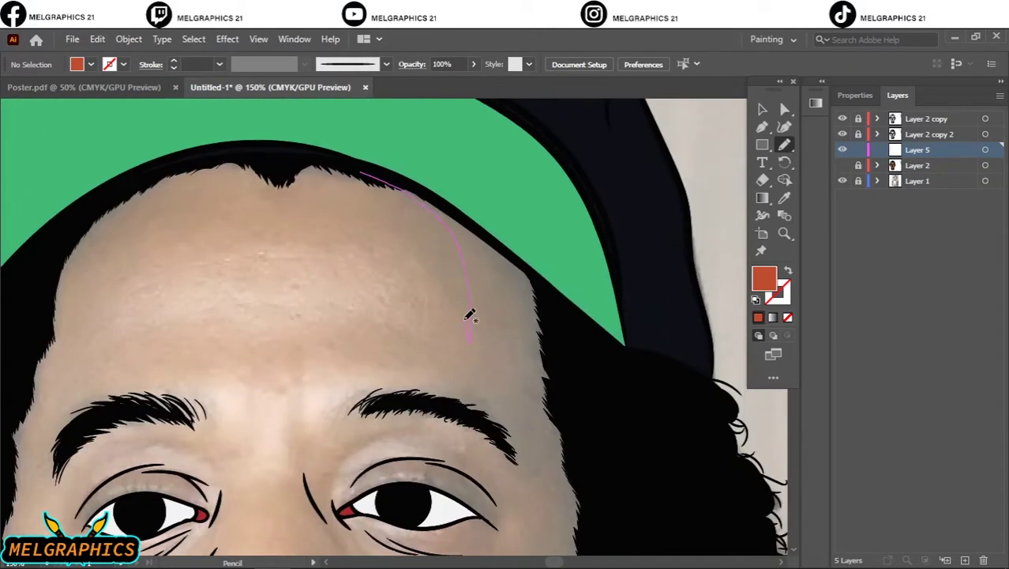
{"action": "left_click_drag", "start_coordinate": [467, 318], "coordinate": [468, 351]}
{"action": "left_click_drag", "start_coordinate": [471, 388], "coordinate": [327, 346]}
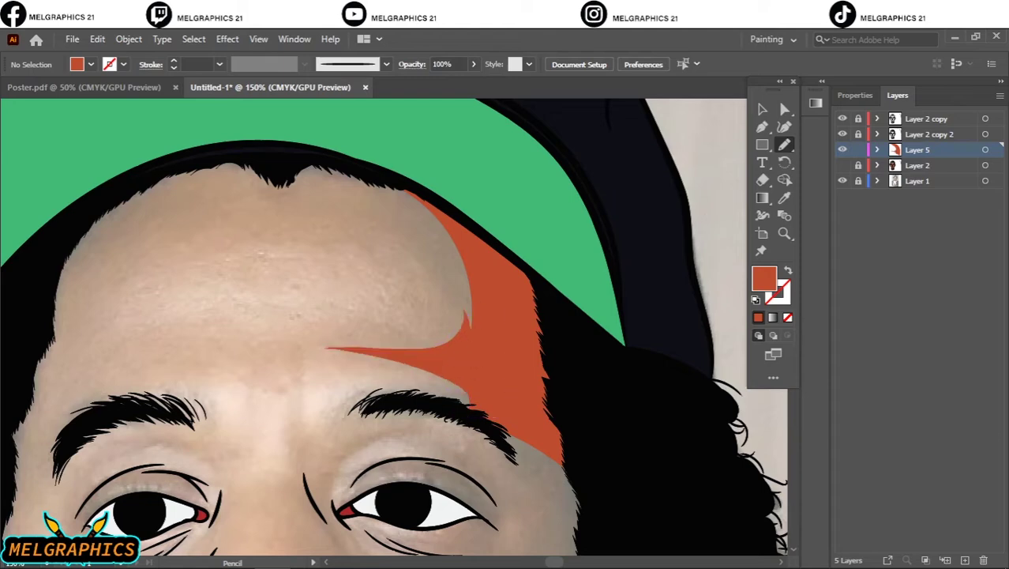
{"action": "left_click", "coordinate": [842, 165]}
{"action": "key", "text": "ctrl+0"}
{"action": "left_click", "coordinate": [842, 165]}
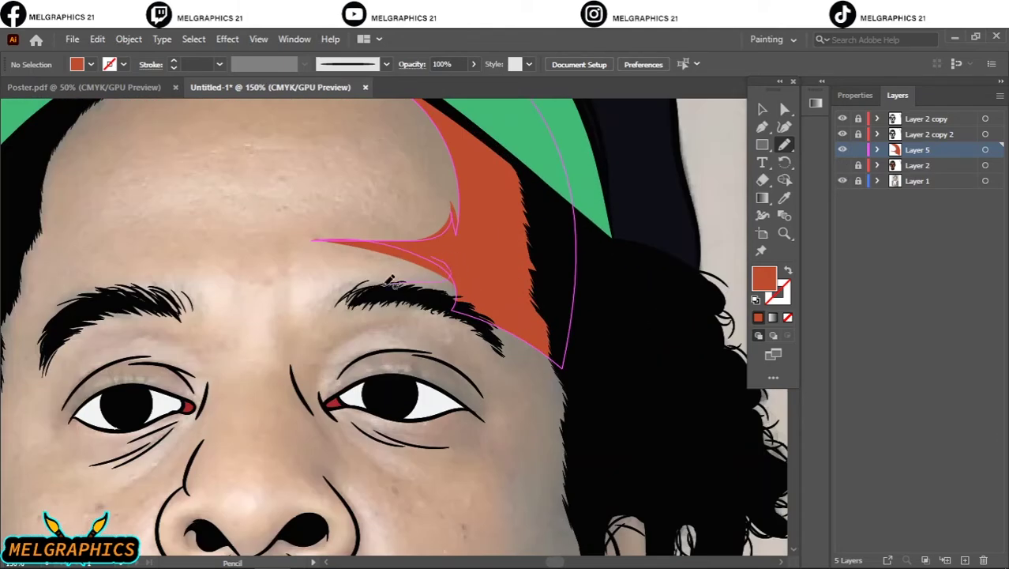
{"action": "scroll", "coordinate": [472, 335], "scroll_direction": "up", "scroll_amount": 1}
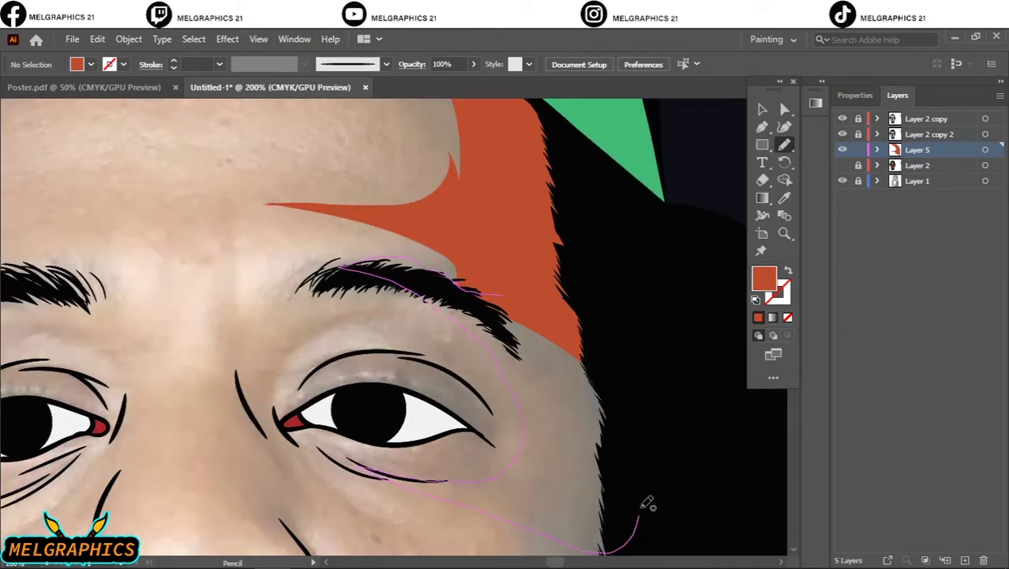
Step: Draw shadow shapes around the eyebrow, eye socket, upper eyelid and below the eye
{"action": "left_click_drag", "start_coordinate": [641, 510], "coordinate": [640, 515]}
{"action": "left_click_drag", "start_coordinate": [407, 222], "coordinate": [320, 268]}
{"action": "left_click_drag", "start_coordinate": [489, 468], "coordinate": [491, 471]}
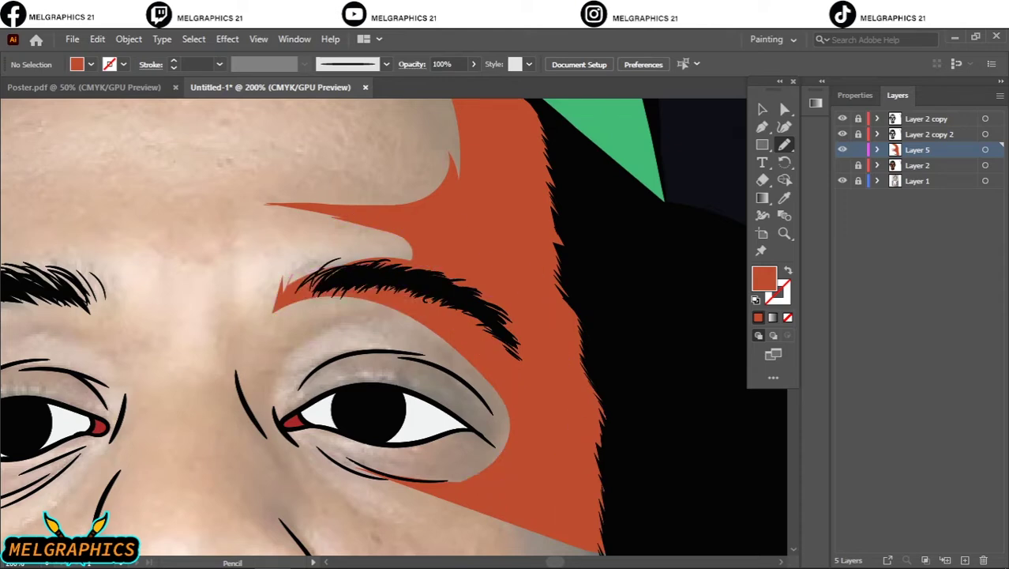
{"action": "scroll", "coordinate": [316, 416], "scroll_direction": "up", "scroll_amount": 1}
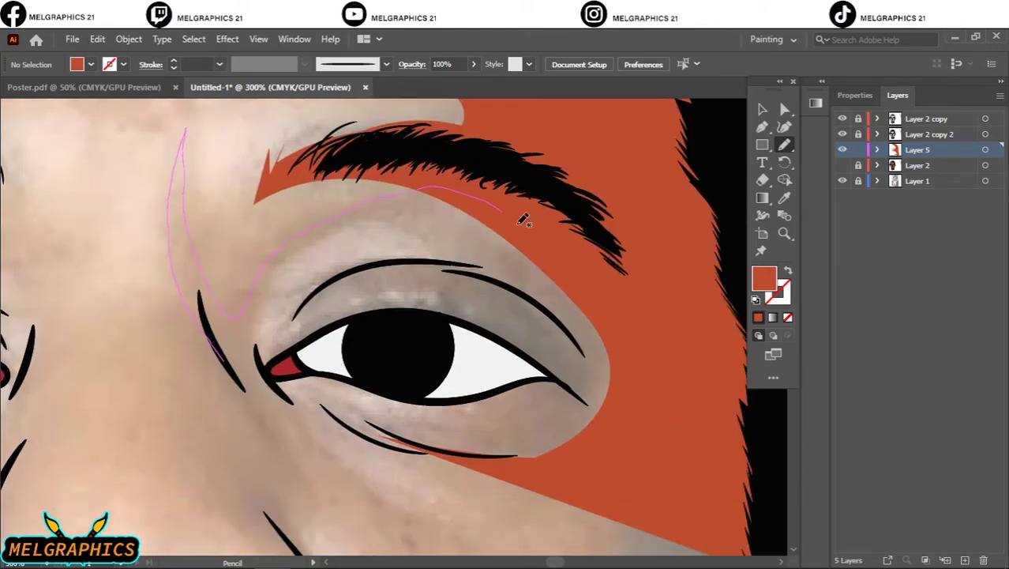
{"action": "left_click_drag", "start_coordinate": [397, 514], "coordinate": [399, 518]}
{"action": "left_click_drag", "start_coordinate": [332, 363], "coordinate": [298, 349]}
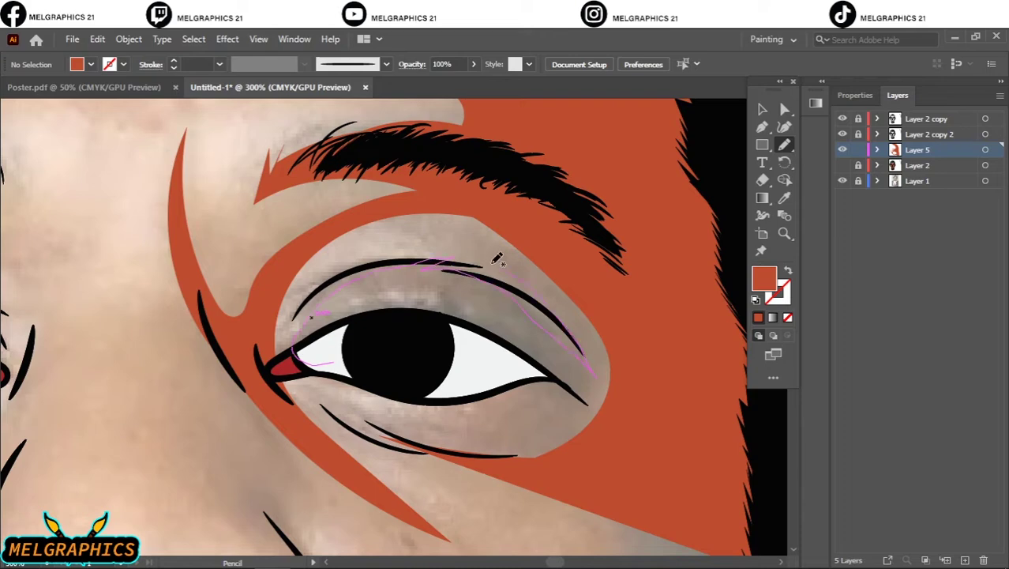
{"action": "left_click_drag", "start_coordinate": [498, 259], "coordinate": [387, 251]}
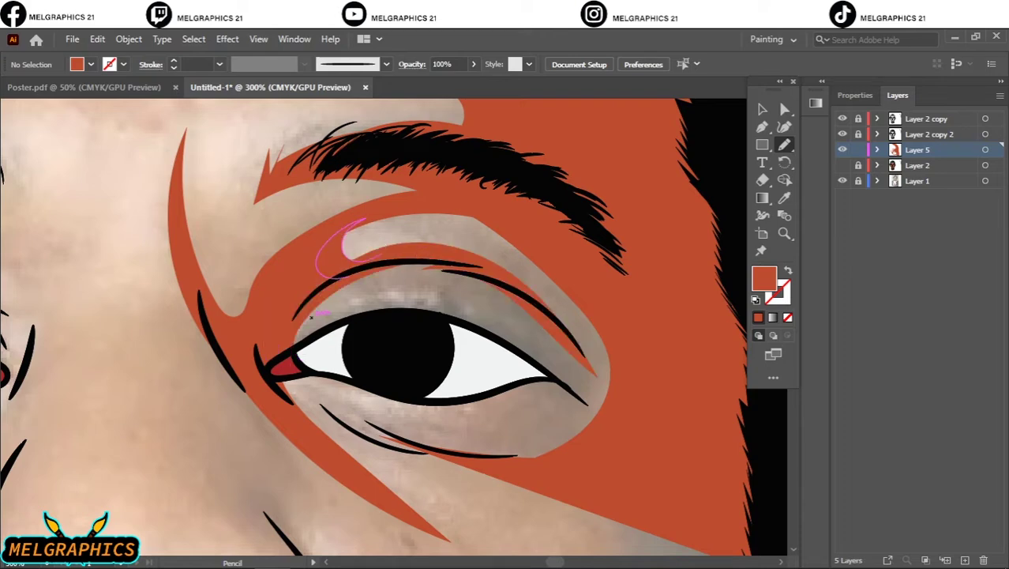
{"action": "scroll", "coordinate": [430, 260], "scroll_direction": "down", "scroll_amount": 3}
{"action": "left_click_drag", "start_coordinate": [615, 270], "coordinate": [596, 300]}
{"action": "left_click_drag", "start_coordinate": [571, 329], "coordinate": [504, 365]}
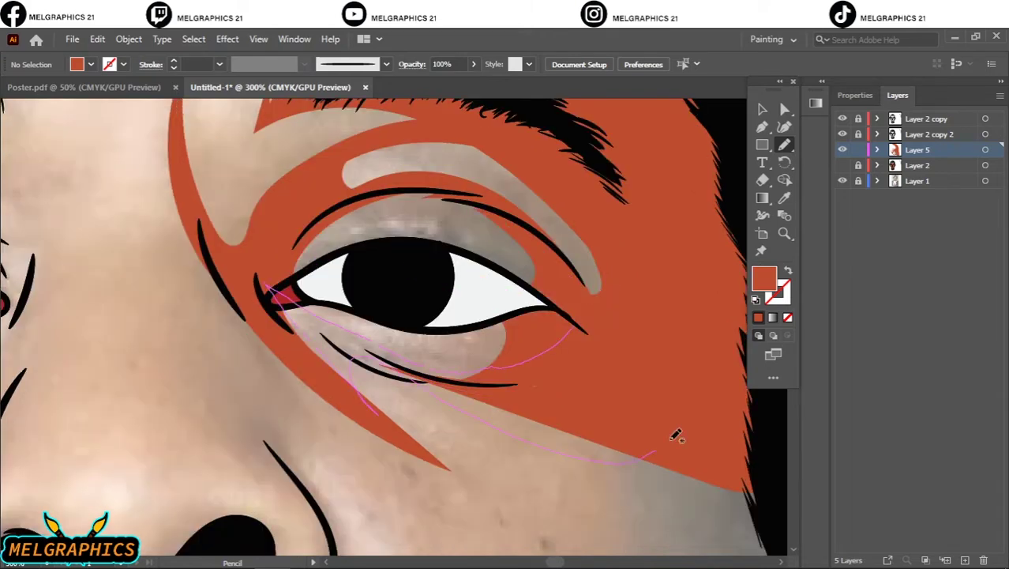
{"action": "left_click_drag", "start_coordinate": [677, 435], "coordinate": [272, 293]}
Step: Add jawline and cheek shadows that join the orange band
{"action": "key", "text": "ctrl+minus"}
{"action": "key", "text": "ctrl+minus"}
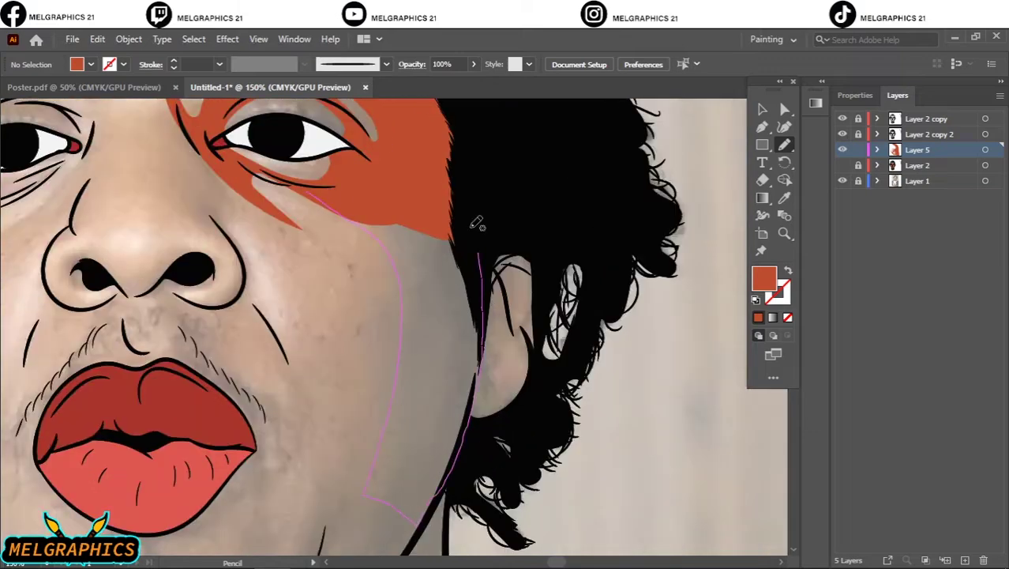
{"action": "left_click_drag", "start_coordinate": [476, 223], "coordinate": [472, 231]}
{"action": "scroll", "coordinate": [371, 303], "scroll_direction": "down", "scroll_amount": 8}
{"action": "left_click_drag", "start_coordinate": [277, 457], "coordinate": [396, 211]}
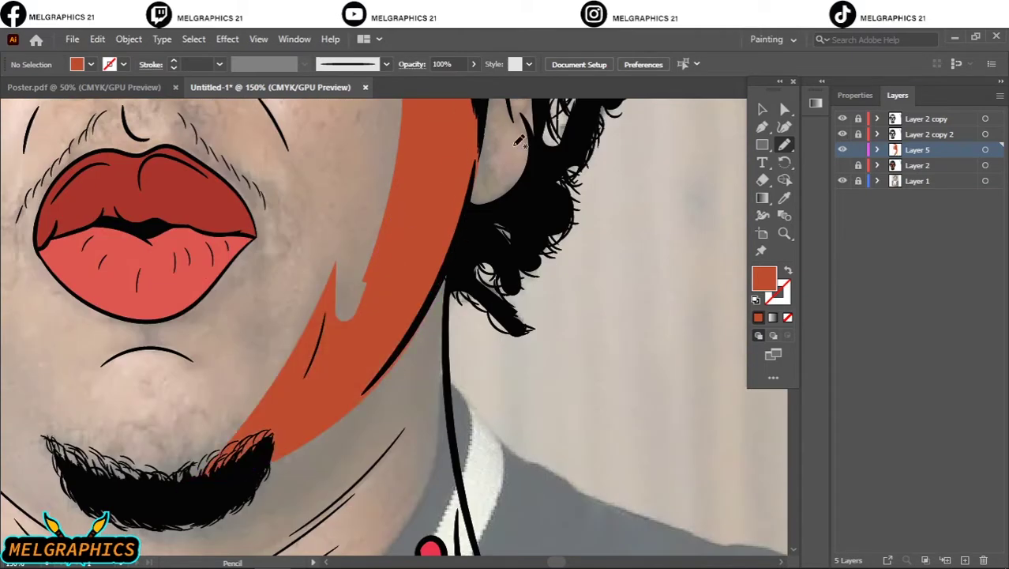
{"action": "scroll", "coordinate": [413, 404], "scroll_direction": "up", "scroll_amount": 4}
{"action": "scroll", "coordinate": [413, 404], "scroll_direction": "left", "scroll_amount": 3}
{"action": "left_click_drag", "start_coordinate": [483, 163], "coordinate": [483, 162]}
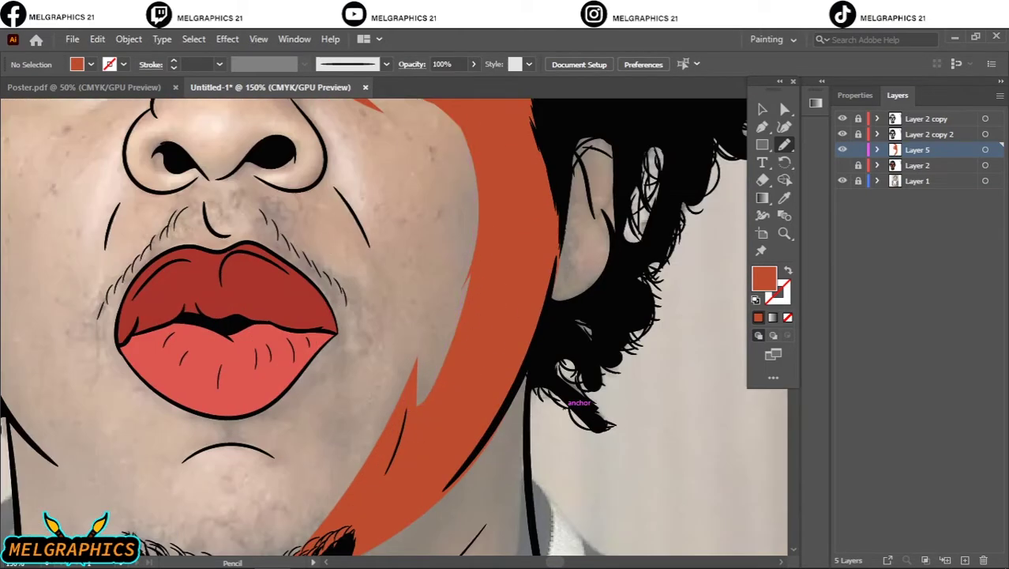
{"action": "key", "text": "ctrl+0"}
Step: With the reference photo on, shade beside the mustache and along the jaw
{"action": "left_click", "coordinate": [842, 180]}
{"action": "scroll", "coordinate": [442, 376], "scroll_direction": "up", "scroll_amount": 5}
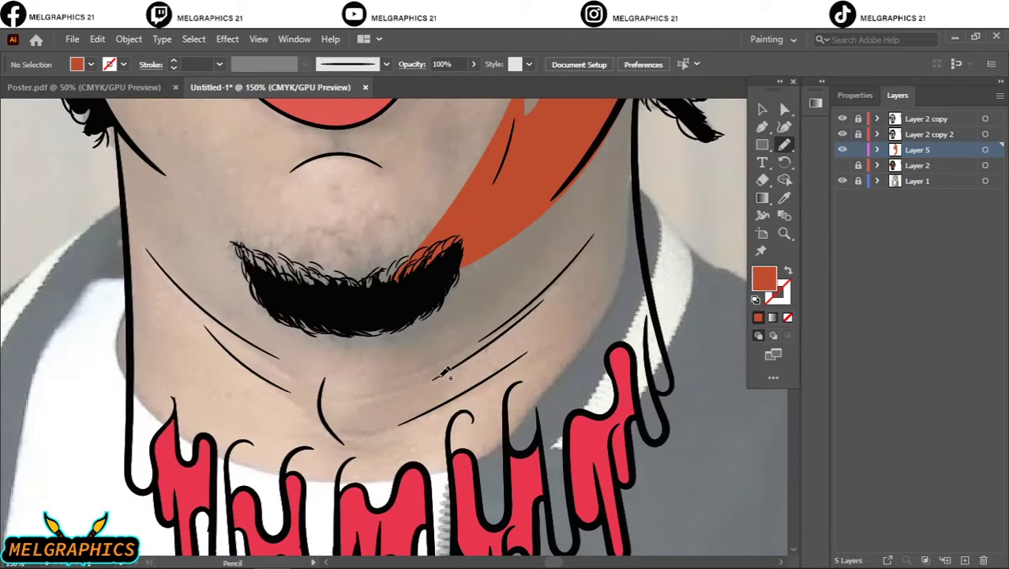
{"action": "left_click_drag", "start_coordinate": [547, 263], "coordinate": [406, 360]}
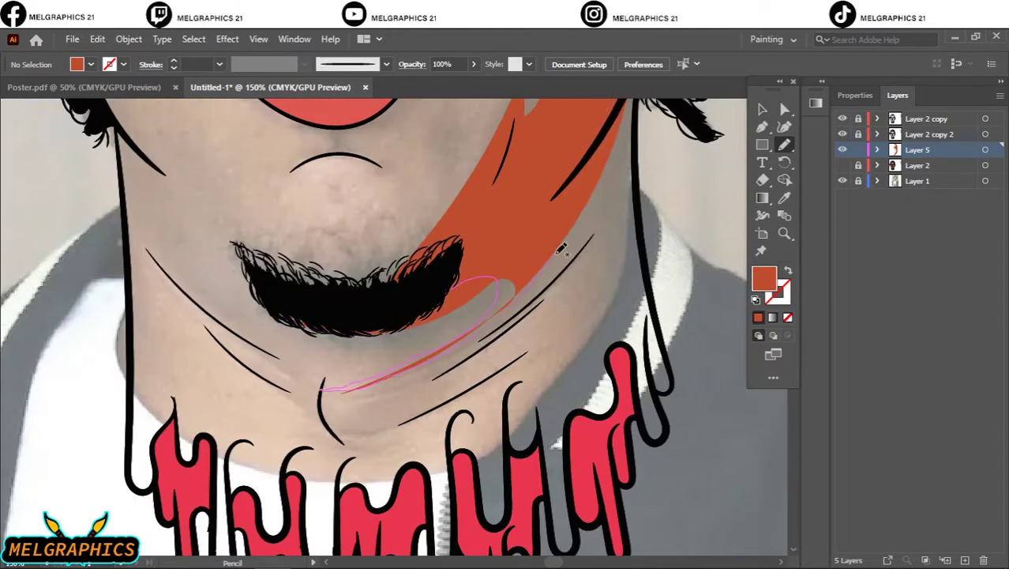
{"action": "mouse_move", "coordinate": [560, 249]}
{"action": "left_mouse_down"}
{"action": "mouse_move", "coordinate": [553, 255]}
{"action": "mouse_move", "coordinate": [588, 257]}
{"action": "left_mouse_up"}
{"action": "scroll", "coordinate": [466, 249], "scroll_direction": "down", "scroll_amount": 3}
{"action": "scroll", "coordinate": [465, 249], "scroll_direction": "up", "scroll_amount": 3}
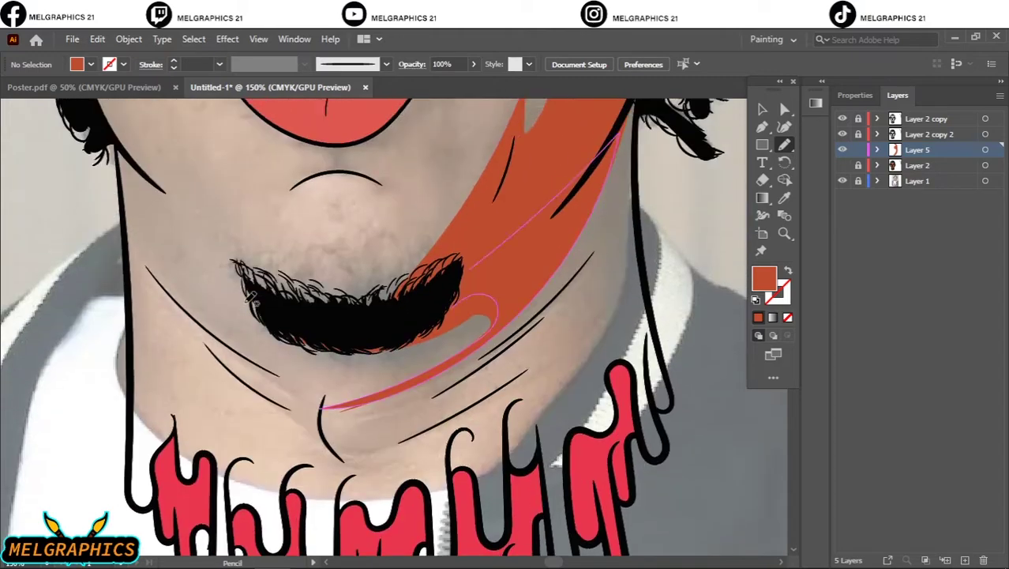
{"action": "scroll", "coordinate": [324, 323], "scroll_direction": "up", "scroll_amount": 2}
Step: Shade the beard edges, the area below the lips, and around the nostril
{"action": "left_click_drag", "start_coordinate": [337, 477], "coordinate": [431, 441]}
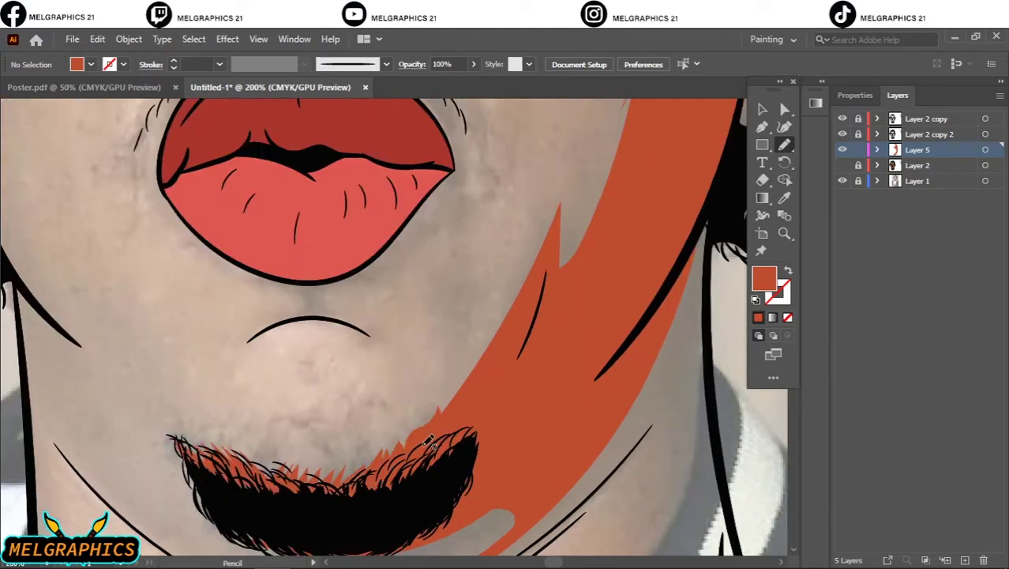
{"action": "left_click_drag", "start_coordinate": [250, 331], "coordinate": [249, 332]}
{"action": "left_click_drag", "start_coordinate": [190, 462], "coordinate": [438, 408]}
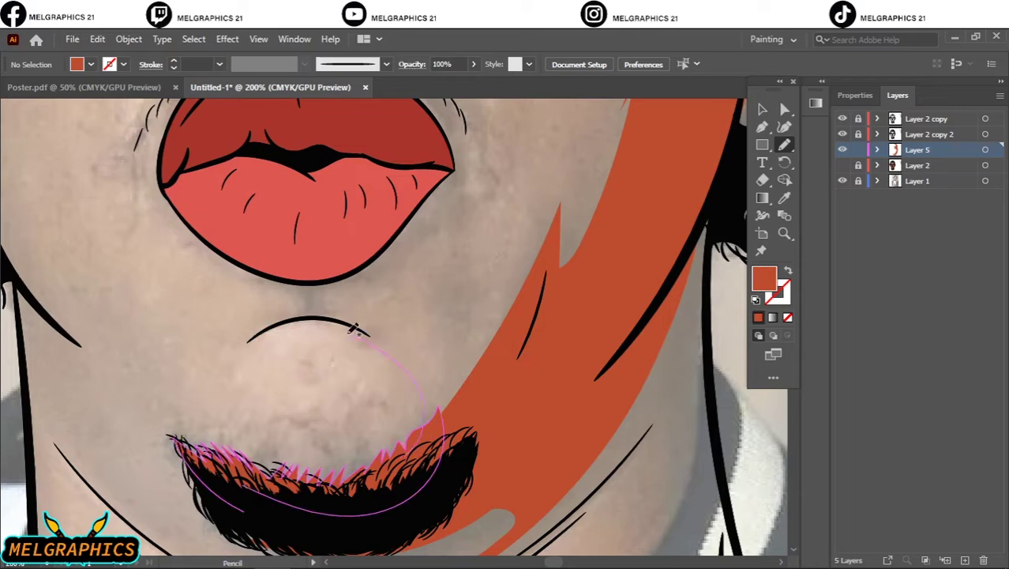
{"action": "left_click_drag", "start_coordinate": [396, 188], "coordinate": [411, 162]}
{"action": "scroll", "coordinate": [482, 466], "scroll_direction": "up", "scroll_amount": 3}
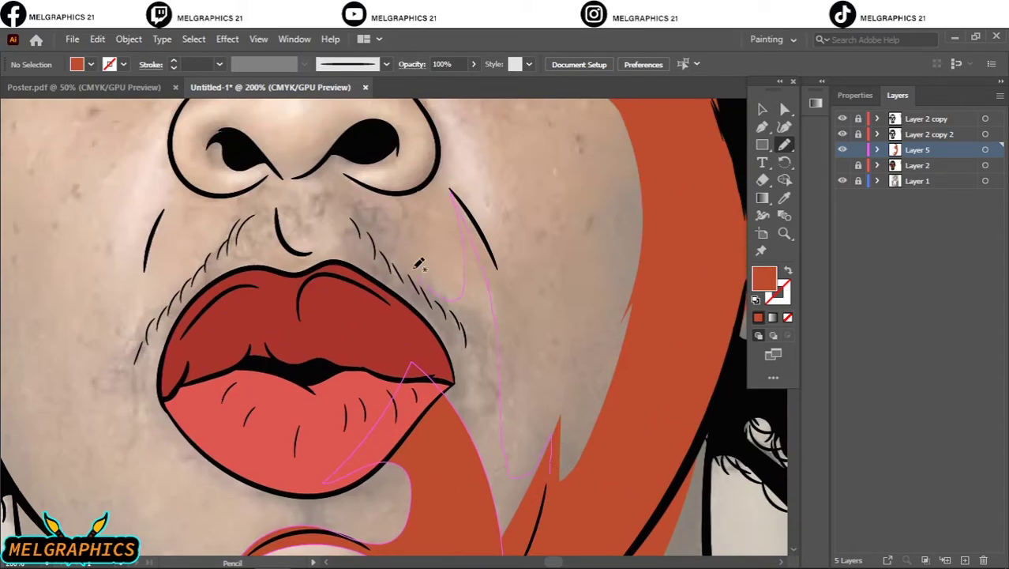
{"action": "left_click_drag", "start_coordinate": [418, 264], "coordinate": [324, 186]}
{"action": "key", "text": "ctrl+plus"}
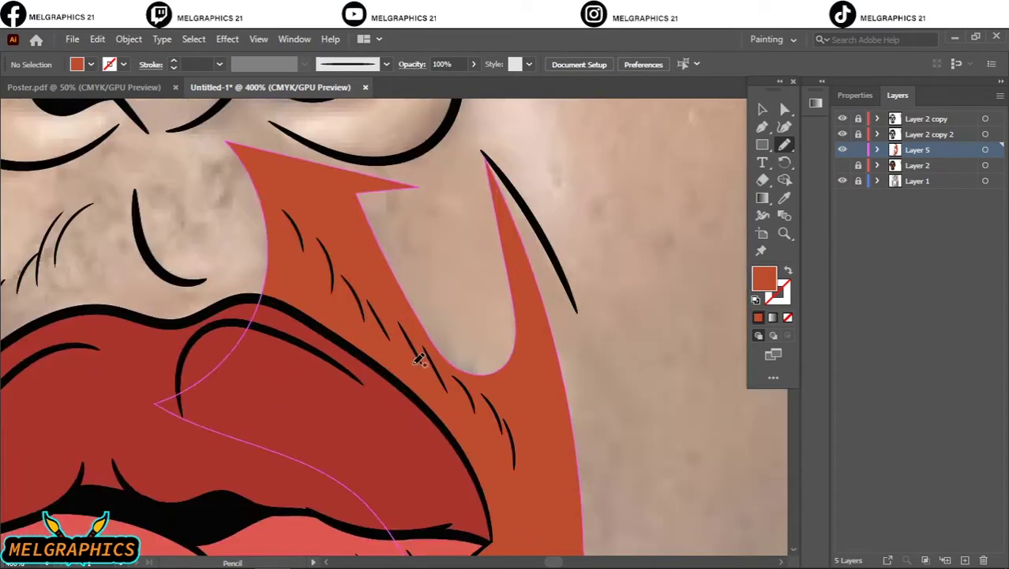
{"action": "left_click_drag", "start_coordinate": [275, 411], "coordinate": [262, 338]}
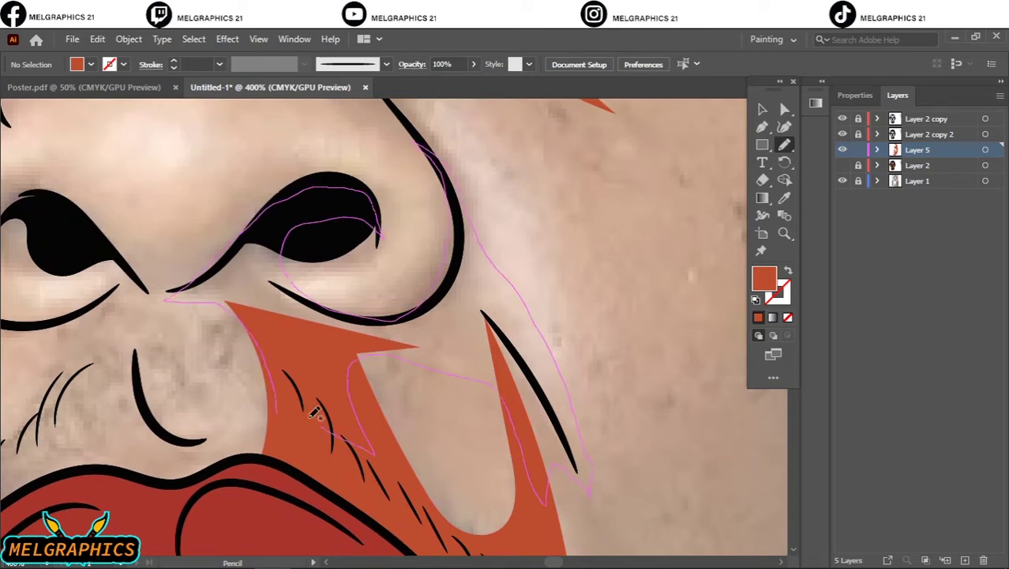
{"action": "left_click_drag", "start_coordinate": [314, 412], "coordinate": [315, 416]}
{"action": "left_click_drag", "start_coordinate": [312, 235], "coordinate": [391, 217]}
{"action": "key", "text": "ctrl+minus"}
{"action": "key", "text": "ctrl+minus"}
{"action": "key", "text": "ctrl+minus"}
{"action": "key", "text": "ctrl+minus"}
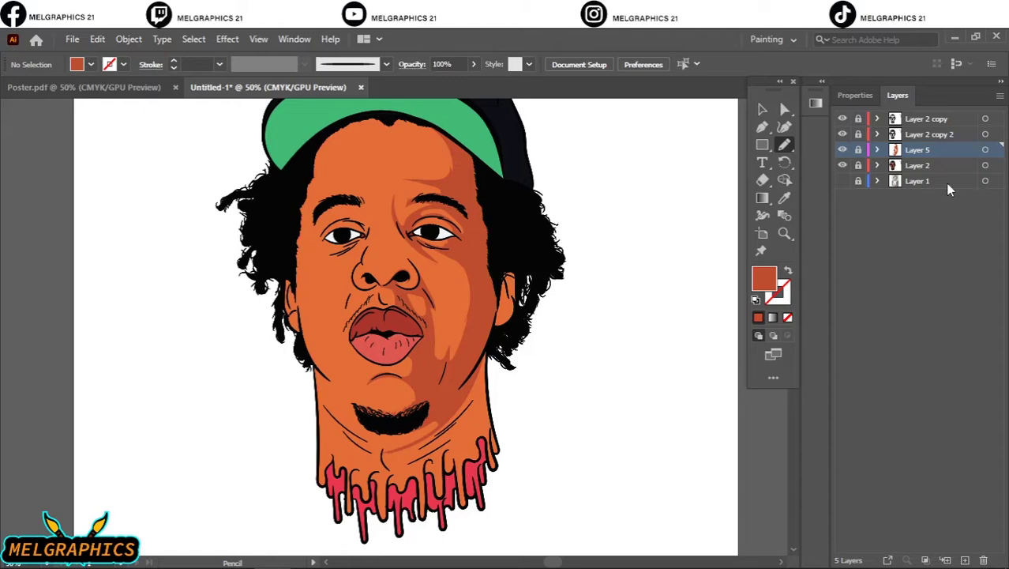
Step: Add Layer 6 and sample the light orange skin colour as the fill
{"action": "left_click", "coordinate": [965, 559]}
{"action": "left_click", "coordinate": [785, 197]}
{"action": "double_click", "coordinate": [764, 278]}
{"action": "key", "text": "Return"}
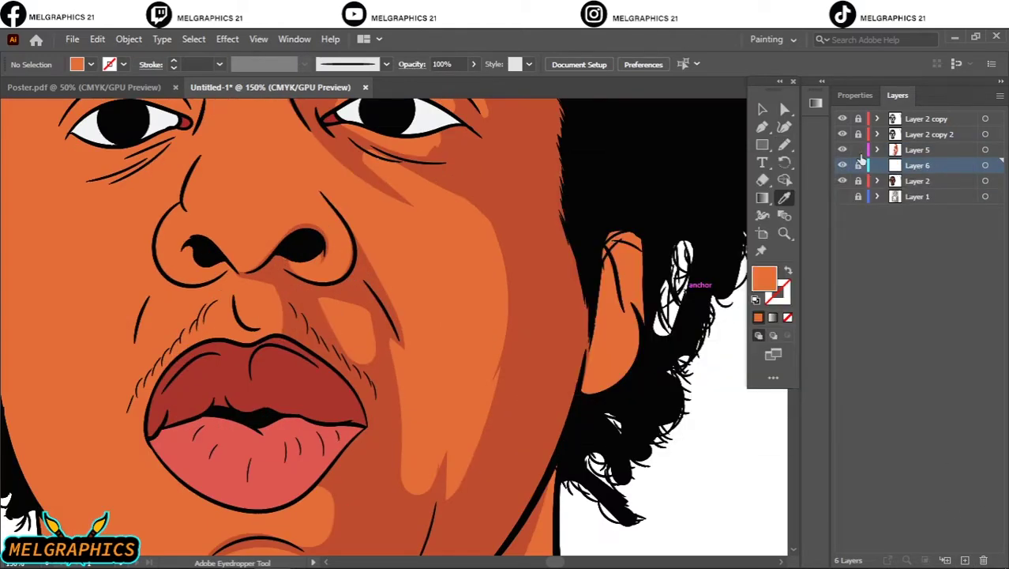
{"action": "left_click", "coordinate": [917, 149]}
{"action": "left_click", "coordinate": [841, 181]}
{"action": "left_click", "coordinate": [784, 144]}
{"action": "mouse_move", "coordinate": [590, 251]}
{"action": "left_mouse_down"}
{"action": "mouse_move", "coordinate": [646, 341]}
{"action": "mouse_move", "coordinate": [620, 236]}
{"action": "left_mouse_up"}
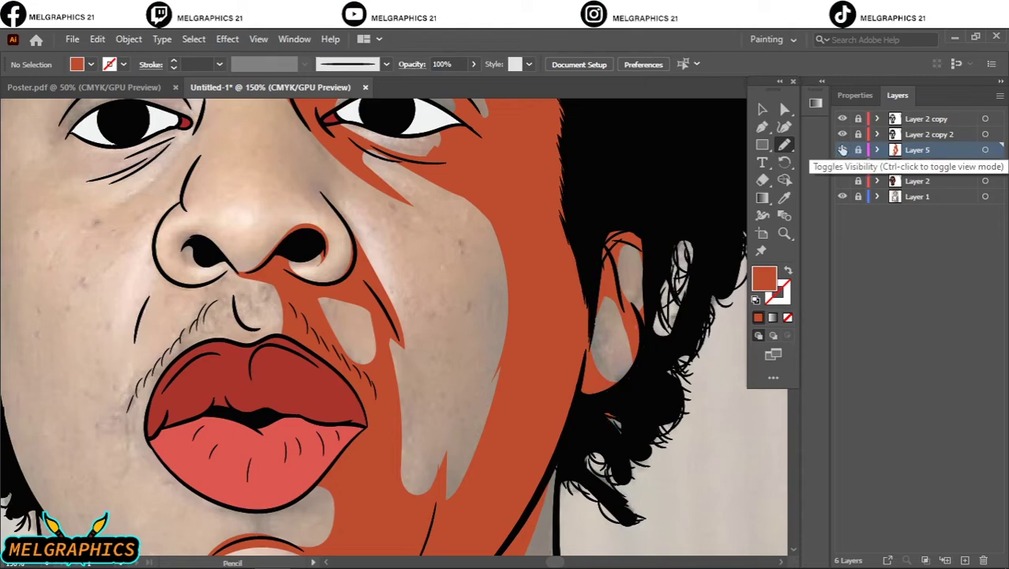
Step: Make the highlight layer active and confirm the lighter orange highlight fill
{"action": "scroll", "coordinate": [439, 259], "scroll_direction": "down", "scroll_amount": 2}
{"action": "scroll", "coordinate": [439, 259], "scroll_direction": "up", "scroll_amount": 3}
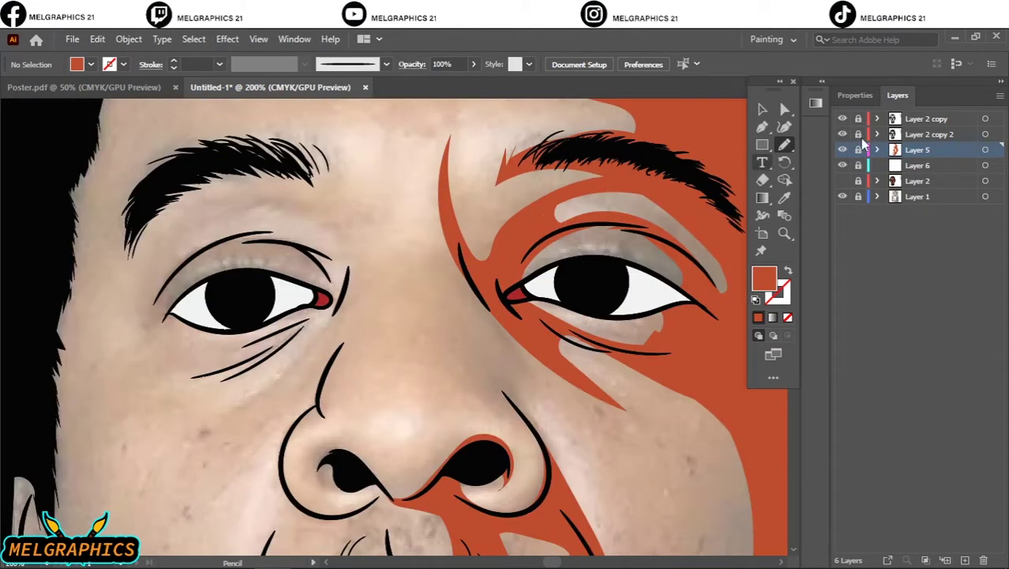
{"action": "left_click", "coordinate": [916, 165]}
{"action": "left_click", "coordinate": [842, 181]}
{"action": "double_click", "coordinate": [764, 276]}
{"action": "key", "text": "Return"}
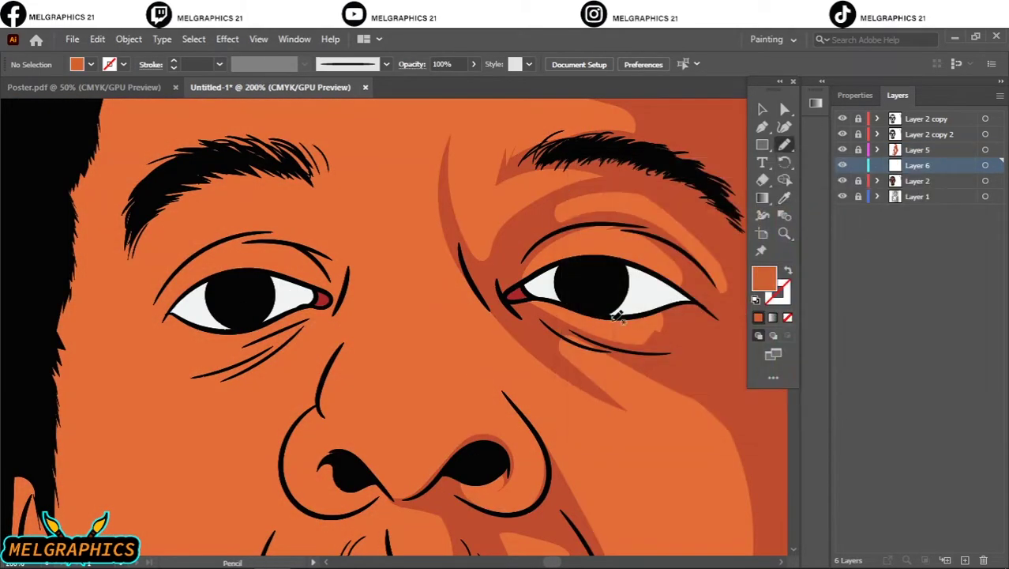
{"action": "left_click", "coordinate": [842, 180]}
{"action": "scroll", "coordinate": [237, 190], "scroll_direction": "up", "scroll_amount": 5}
{"action": "left_click_drag", "start_coordinate": [192, 229], "coordinate": [439, 391]}
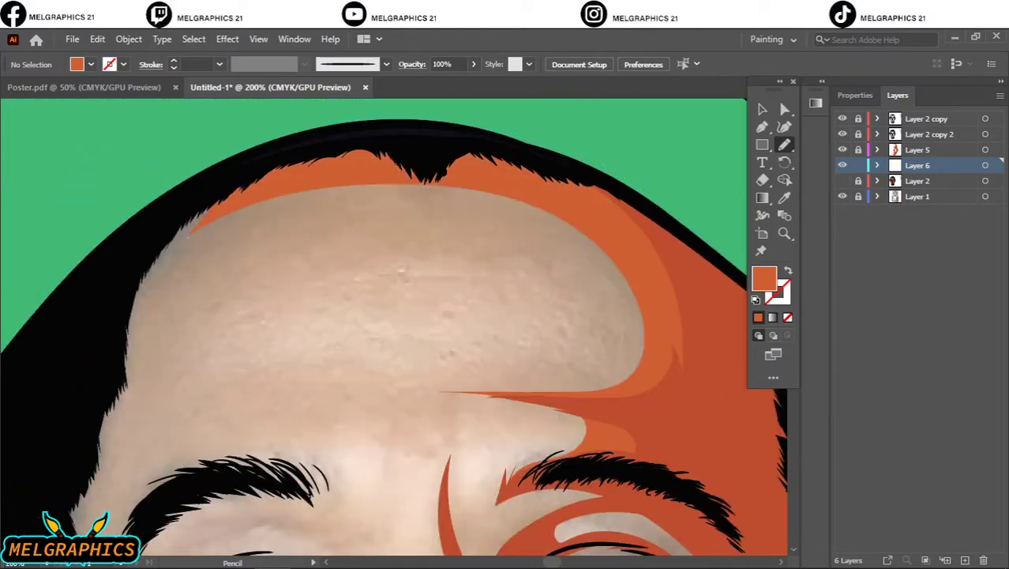
{"action": "left_click", "coordinate": [842, 181]}
{"action": "key", "text": "ctrl+minus"}
Step: Draw highlight shapes on the forehead and around the eye
{"action": "left_click_drag", "start_coordinate": [608, 229], "coordinate": [480, 511]}
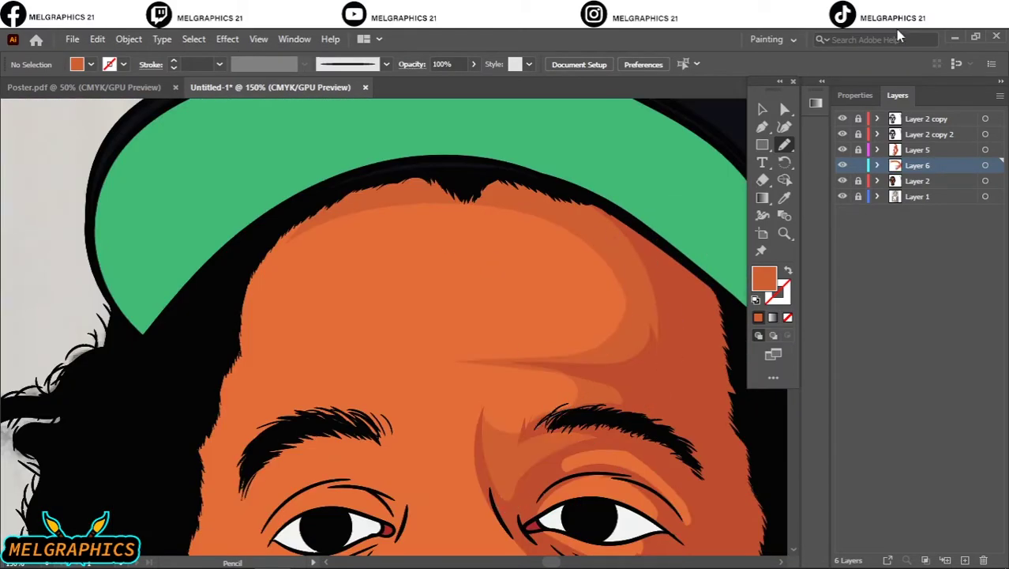
{"action": "left_click", "coordinate": [842, 180]}
{"action": "scroll", "coordinate": [395, 316], "scroll_direction": "down", "scroll_amount": 5}
{"action": "left_click_drag", "start_coordinate": [371, 360], "coordinate": [379, 355]}
{"action": "key", "text": "ctrl+plus"}
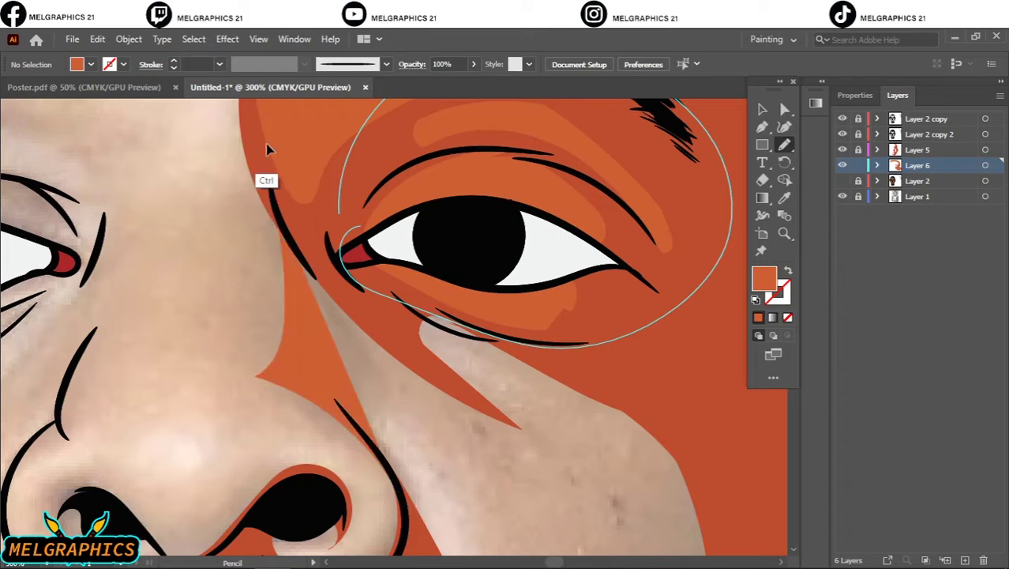
{"action": "left_click", "coordinate": [267, 150], "text": "ctrl"}
Step: Draw long highlight shapes down and across the cheek
{"action": "left_click_drag", "start_coordinate": [272, 158], "coordinate": [402, 513]}
{"action": "key", "text": "ctrl+minus"}
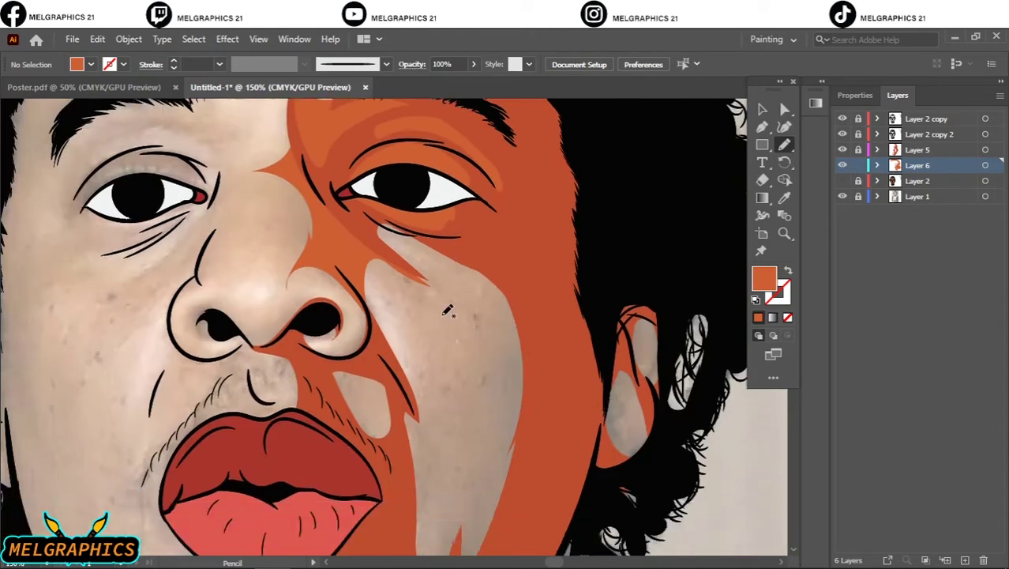
{"action": "key", "text": "ctrl+plus"}
{"action": "key", "text": "ctrl+plus"}
{"action": "left_click_drag", "start_coordinate": [320, 387], "coordinate": [452, 332]}
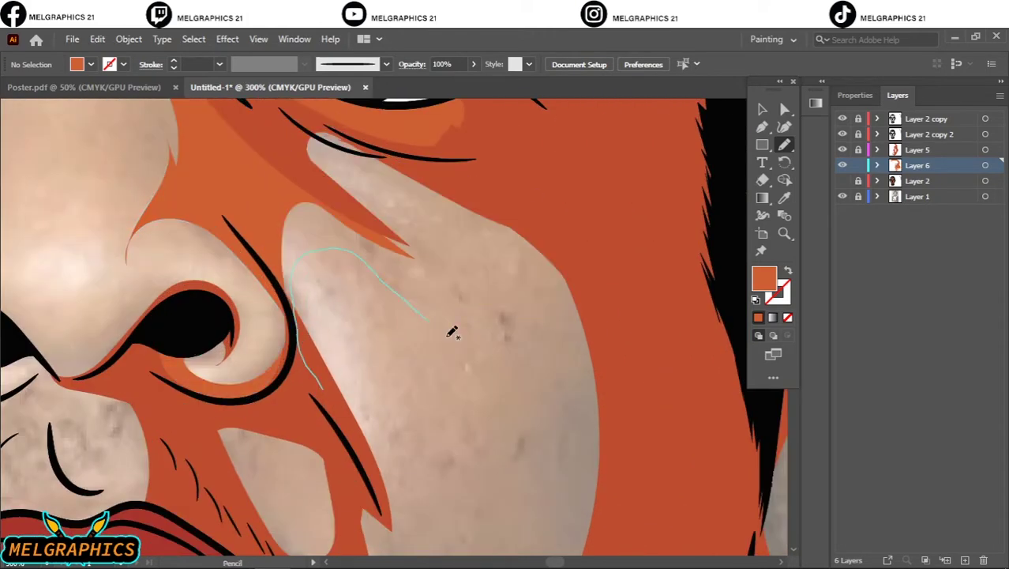
{"action": "key", "text": "ctrl+minus"}
{"action": "mouse_move", "coordinate": [548, 450]}
{"action": "left_mouse_down"}
{"action": "mouse_move", "coordinate": [412, 271]}
{"action": "mouse_move", "coordinate": [403, 333]}
{"action": "left_mouse_up"}
{"action": "key", "text": "ctrl+minus"}
{"action": "key", "text": "ctrl+minus"}
{"action": "key", "text": "ctrl+minus"}
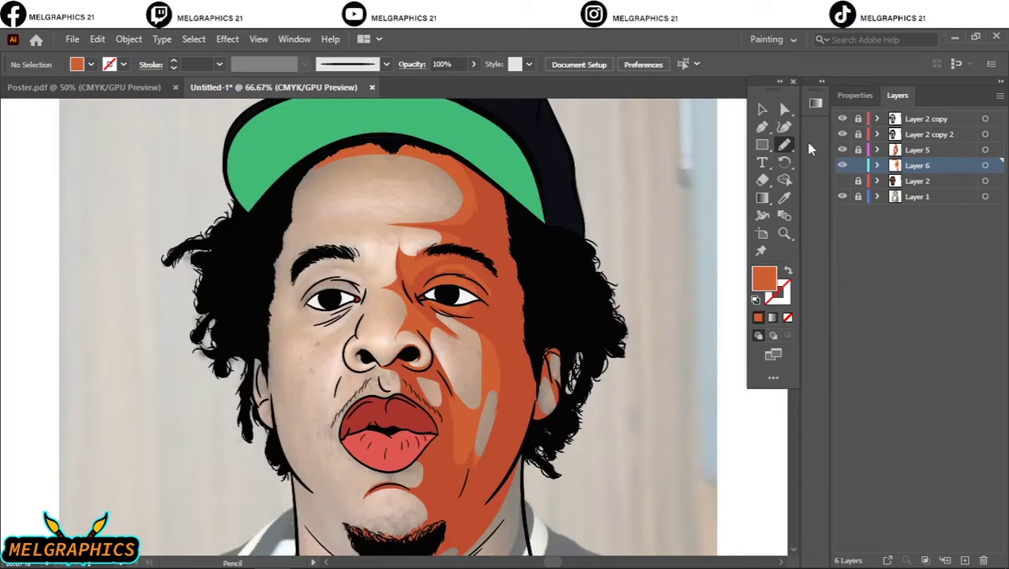
Step: Compare against the reference photo and add one more cheek highlight
{"action": "left_click", "coordinate": [842, 196], "text": "alt"}
{"action": "left_click", "coordinate": [842, 158], "text": "alt"}
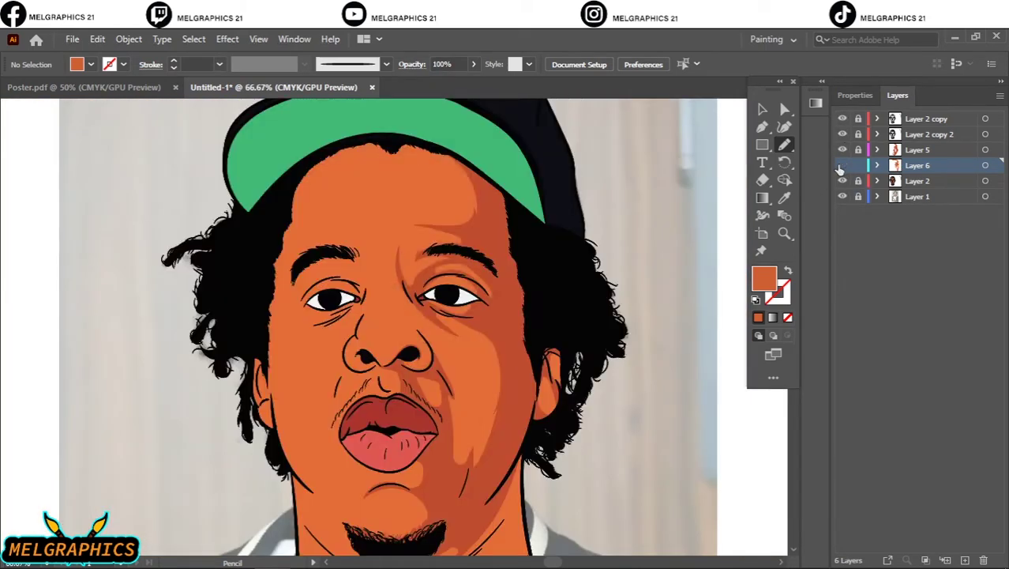
{"action": "key", "text": "ctrl+plus"}
{"action": "key", "text": "ctrl+plus"}
{"action": "left_click_drag", "start_coordinate": [387, 353], "coordinate": [410, 348]}
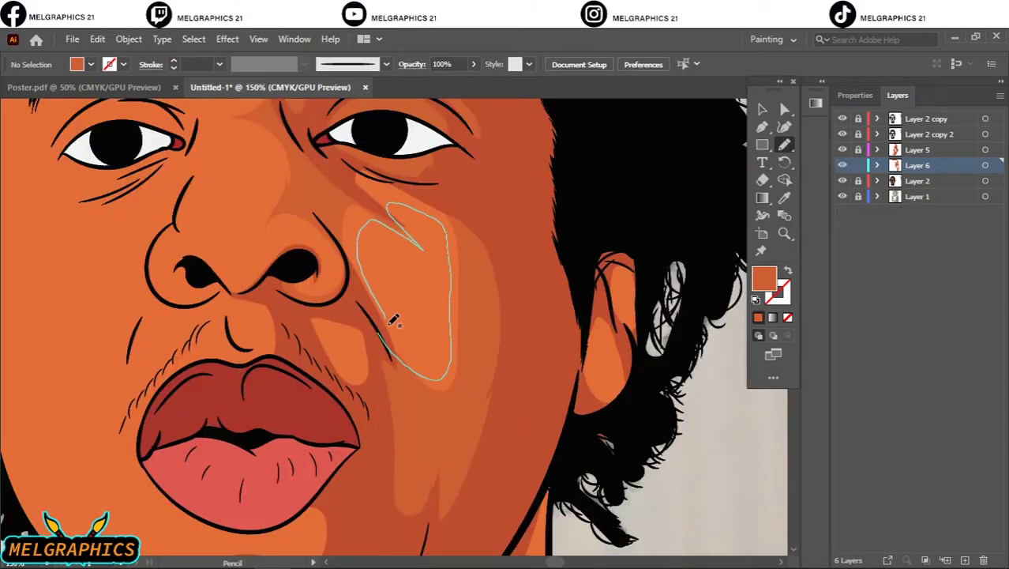
{"action": "key", "text": "ctrl+minus"}
{"action": "key", "text": "ctrl+minus"}
{"action": "key", "text": "ctrl+minus"}
{"action": "left_click", "coordinate": [841, 196]}
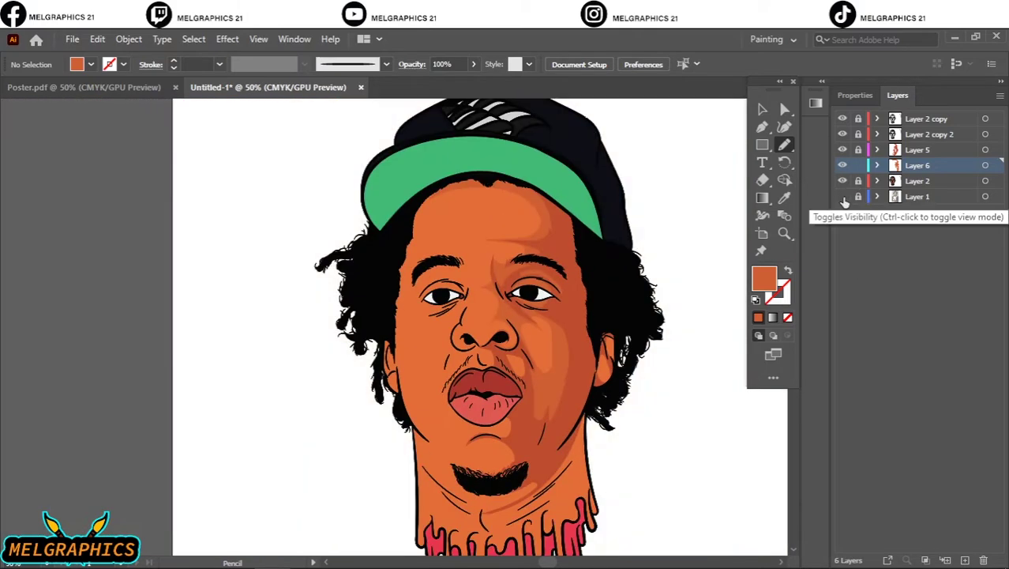
Step: Select all highlights and nudge Magenta in Adjust Color Balance
{"action": "left_click", "coordinate": [985, 165]}
{"action": "key", "text": "ctrl+plus"}
{"action": "key", "text": "ctrl+plus"}
{"action": "key", "text": "ctrl+plus"}
{"action": "left_click", "coordinate": [97, 38]}
{"action": "left_click", "coordinate": [332, 352]}
{"action": "left_click", "coordinate": [545, 410]}
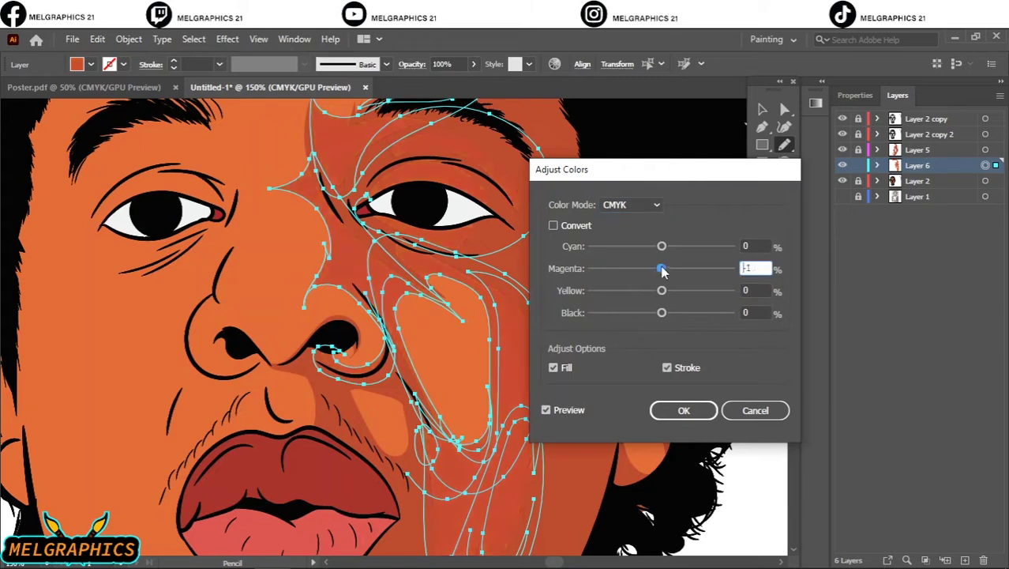
{"action": "left_click_drag", "start_coordinate": [662, 268], "coordinate": [658, 269]}
{"action": "left_click", "coordinate": [684, 410]}
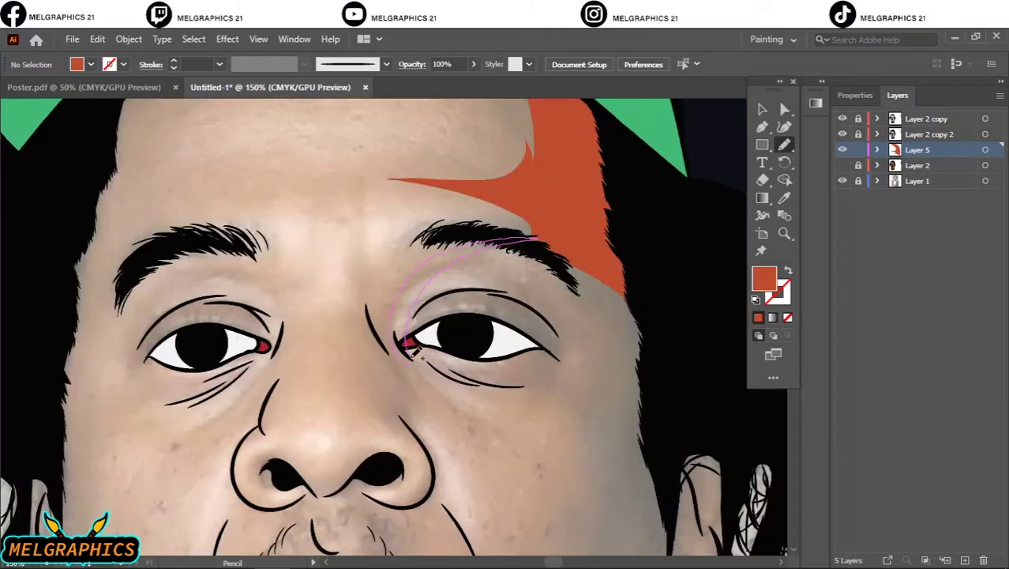
Step: Draw dark orange shadow shapes curving around the right eye
{"action": "mouse_move", "coordinate": [411, 347]}
{"action": "left_mouse_down"}
{"action": "mouse_move", "coordinate": [397, 316]}
{"action": "mouse_move", "coordinate": [398, 336]}
{"action": "left_mouse_up"}
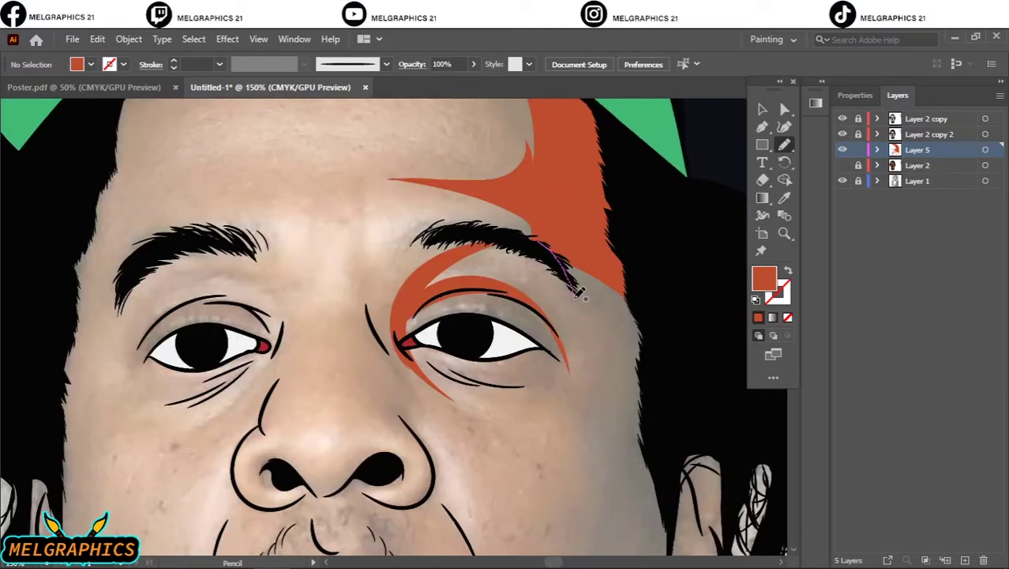
{"action": "left_click_drag", "start_coordinate": [557, 245], "coordinate": [545, 347]}
{"action": "scroll", "coordinate": [664, 313], "scroll_direction": "down", "scroll_amount": 3}
{"action": "scroll", "coordinate": [665, 313], "scroll_direction": "down", "scroll_amount": 5}
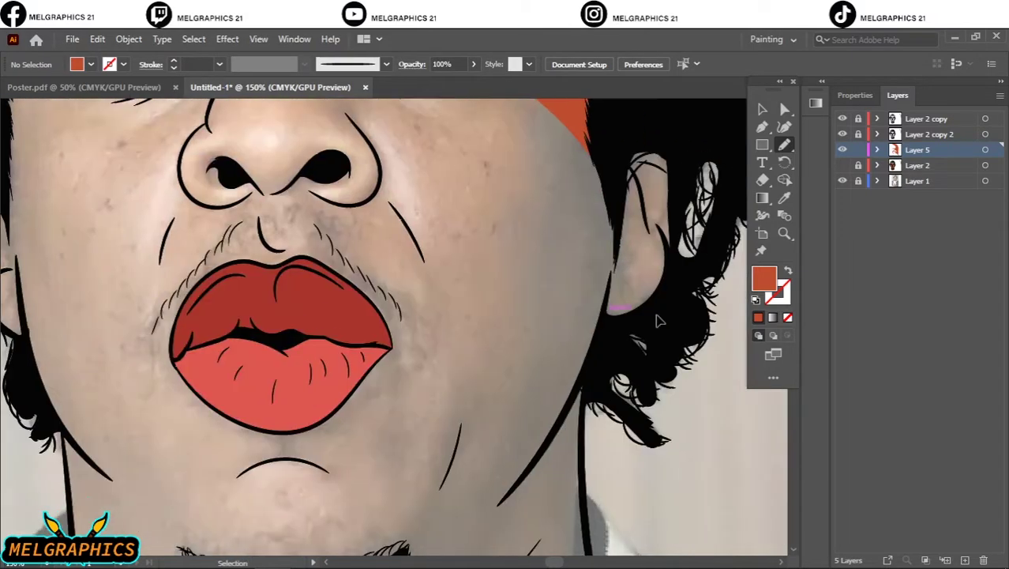
{"action": "scroll", "coordinate": [659, 315], "scroll_direction": "up", "scroll_amount": 1}
{"action": "key", "text": "ctrl+minus"}
{"action": "scroll", "coordinate": [705, 273], "scroll_direction": "up", "scroll_amount": 2}
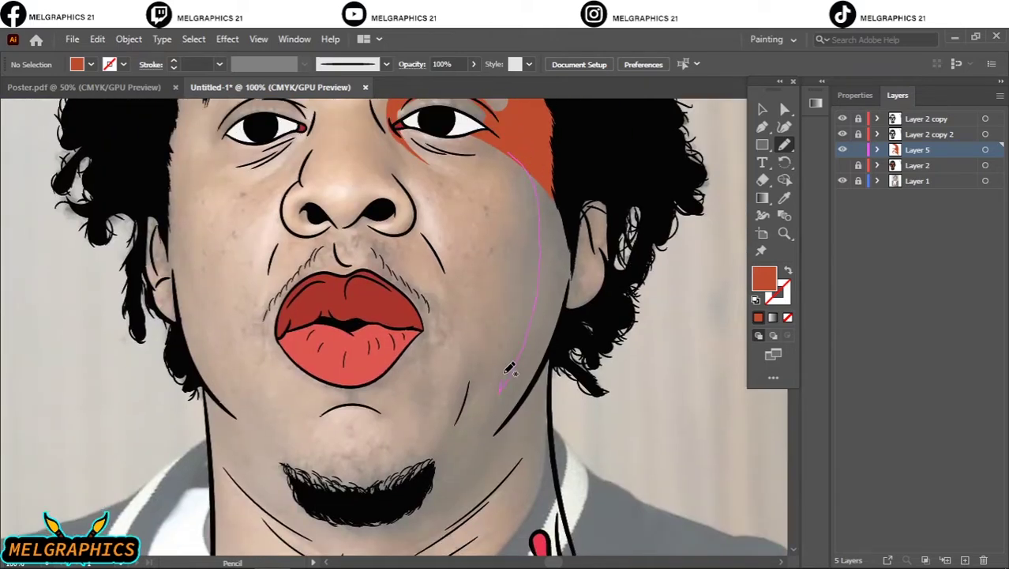
Step: Carry the shadow from under the eye down the right cheek and around the lower eyelid
{"action": "left_click_drag", "start_coordinate": [509, 369], "coordinate": [538, 147]}
{"action": "scroll", "coordinate": [521, 150], "scroll_direction": "up", "scroll_amount": 2}
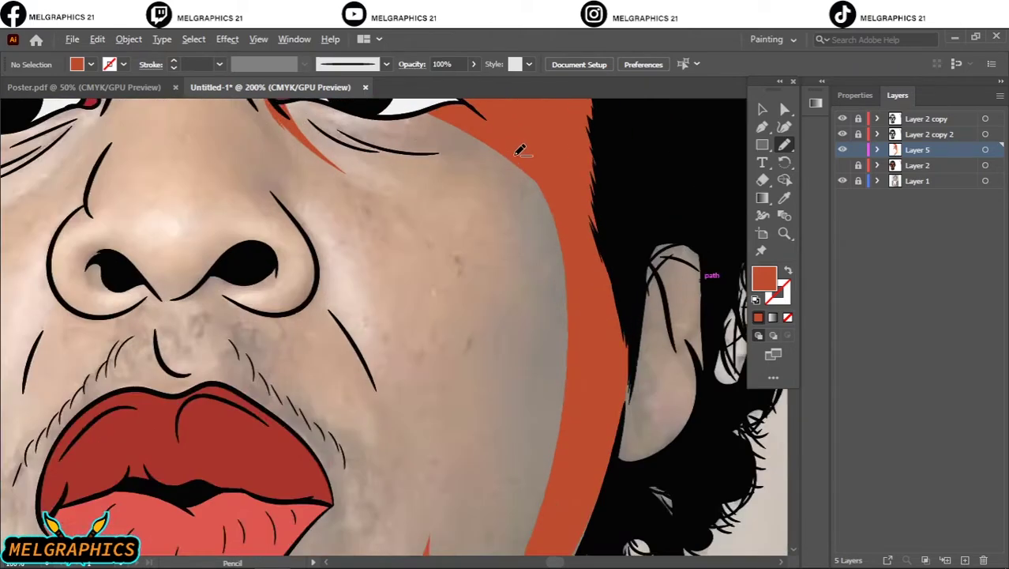
{"action": "scroll", "coordinate": [520, 150], "scroll_direction": "up", "scroll_amount": 1}
{"action": "left_click_drag", "start_coordinate": [352, 227], "coordinate": [605, 536]}
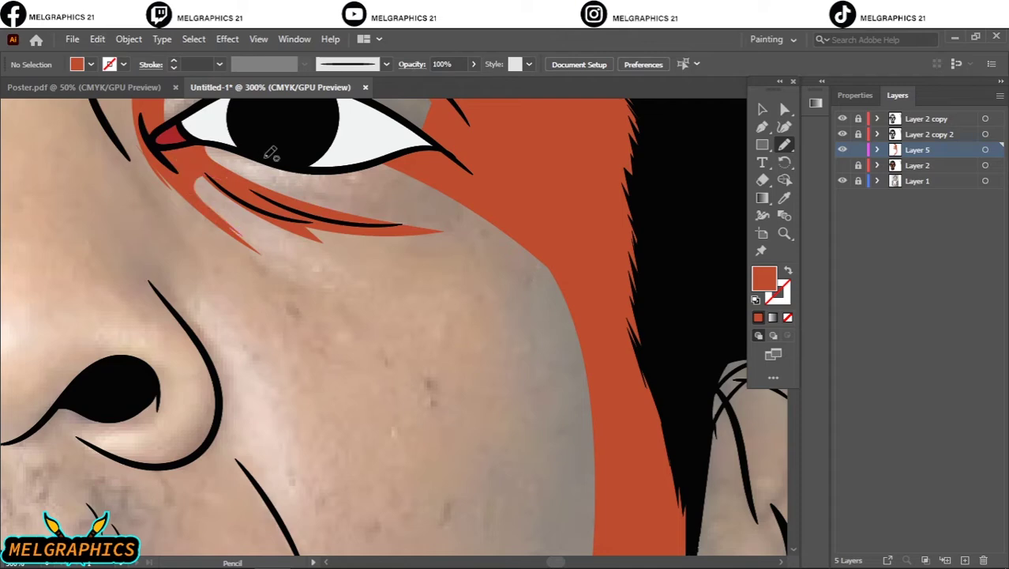
{"action": "scroll", "coordinate": [294, 150], "scroll_direction": "down", "scroll_amount": 2}
{"action": "left_click_drag", "start_coordinate": [320, 142], "coordinate": [312, 180]}
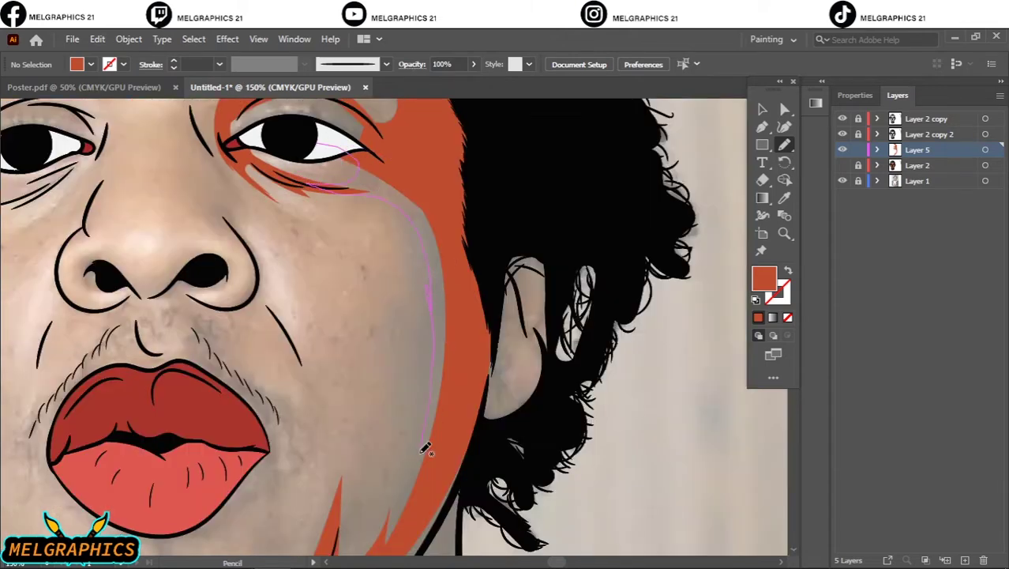
{"action": "left_click_drag", "start_coordinate": [426, 449], "coordinate": [428, 452]}
{"action": "scroll", "coordinate": [490, 300], "scroll_direction": "down", "scroll_amount": 3}
{"action": "scroll", "coordinate": [522, 320], "scroll_direction": "down", "scroll_amount": 1}
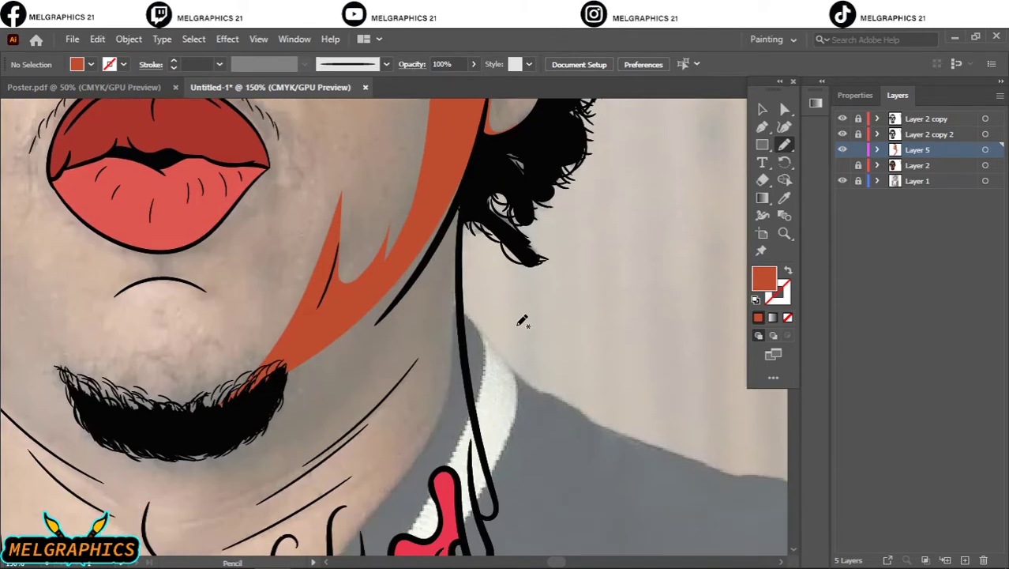
{"action": "scroll", "coordinate": [522, 320], "scroll_direction": "down", "scroll_amount": 1}
Step: Extend the shadow along the jaw toward the chin and goatee
{"action": "left_click_drag", "start_coordinate": [285, 325], "coordinate": [313, 427]}
{"action": "scroll", "coordinate": [434, 214], "scroll_direction": "up", "scroll_amount": 3}
{"action": "left_click_drag", "start_coordinate": [392, 363], "coordinate": [483, 229]}
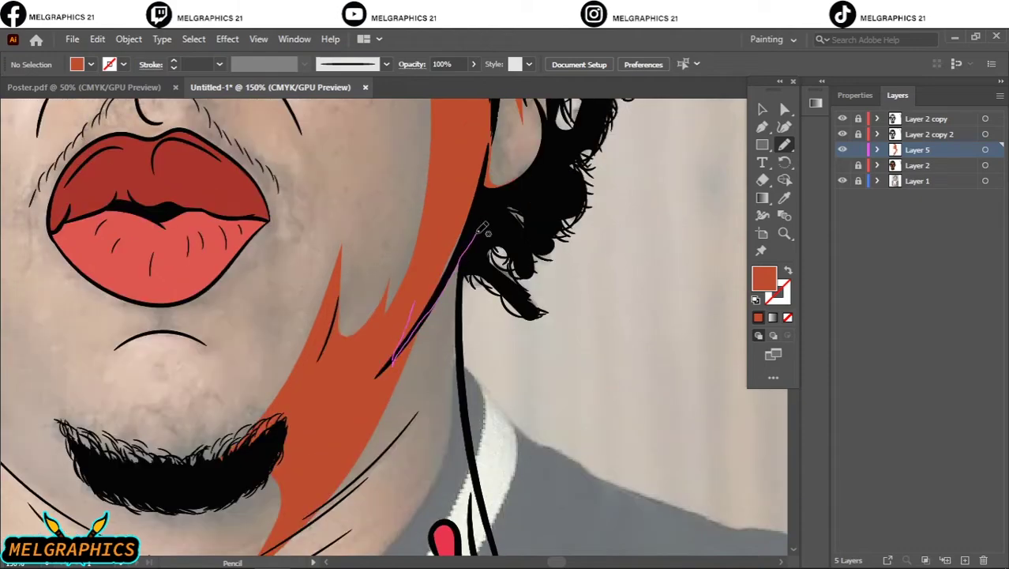
{"action": "scroll", "coordinate": [483, 229], "scroll_direction": "up", "scroll_amount": 2}
{"action": "left_click_drag", "start_coordinate": [331, 293], "coordinate": [356, 478]}
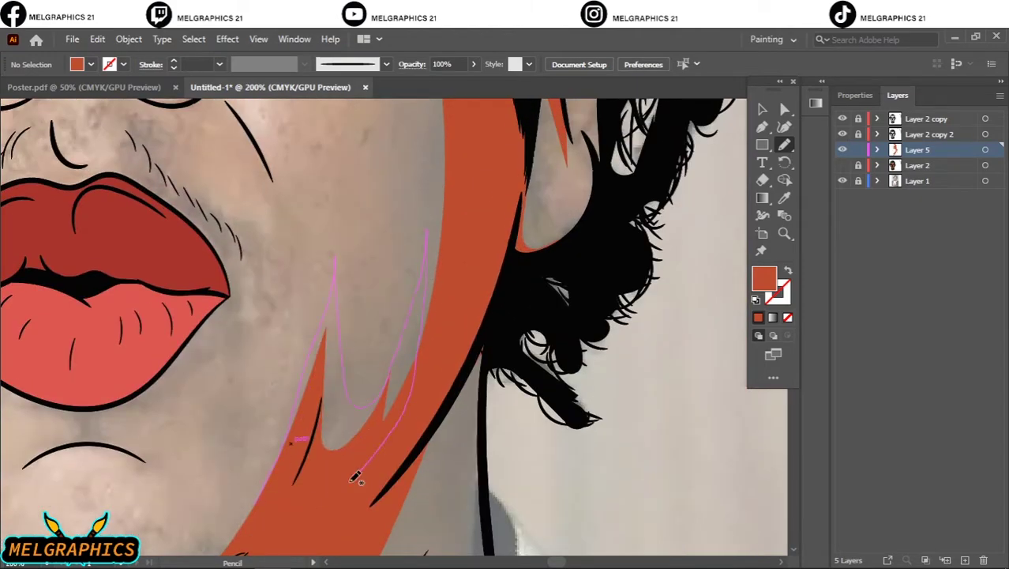
{"action": "key", "text": "ctrl+0"}
{"action": "scroll", "coordinate": [196, 332], "scroll_direction": "up", "scroll_amount": 3}
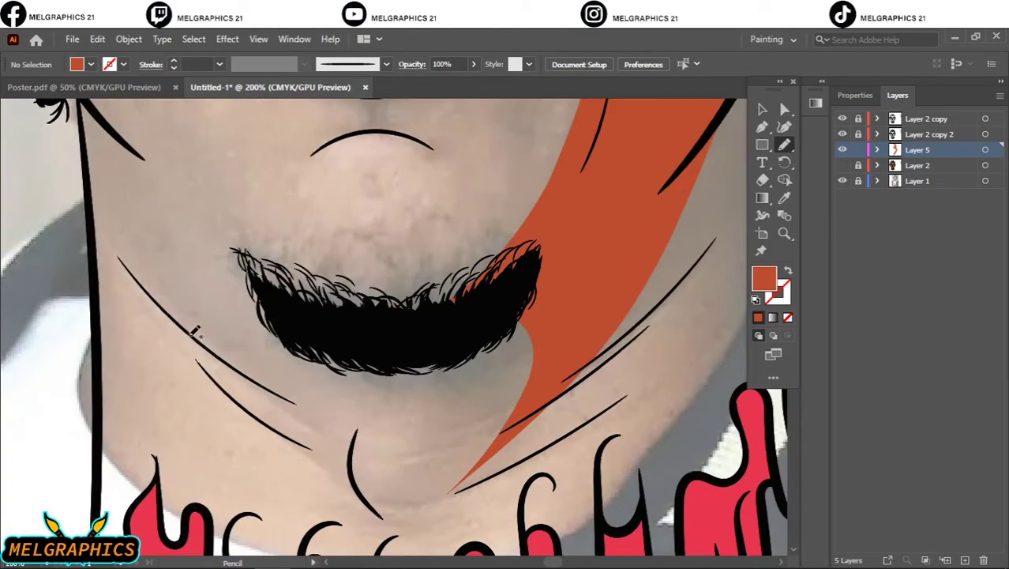
{"action": "key", "text": "ctrl+0"}
Step: Add a new layer and set its fill to the lighter orange D86132, sampled from the skin
{"action": "left_click", "coordinate": [965, 559]}
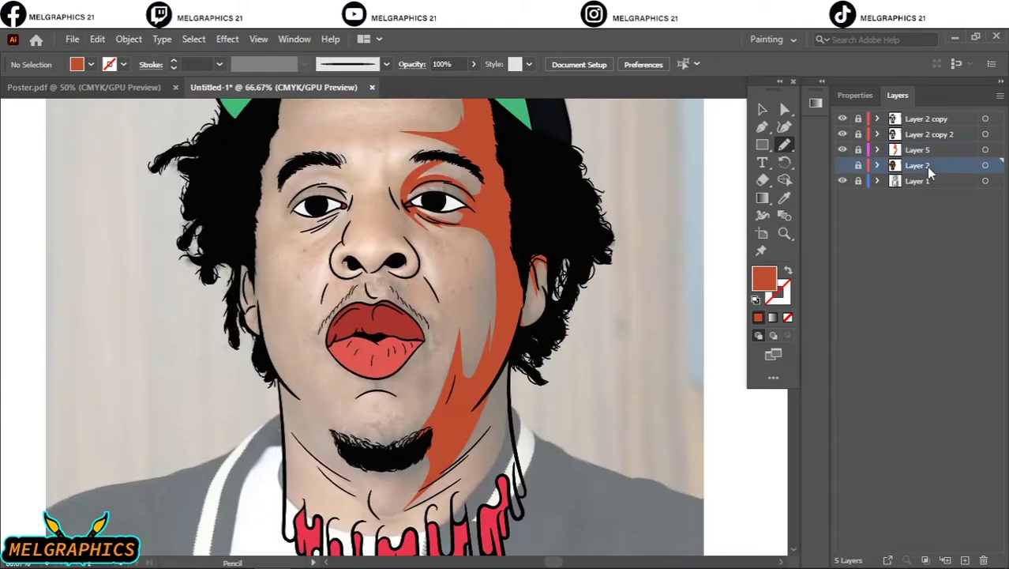
{"action": "left_click", "coordinate": [784, 198]}
{"action": "left_click", "coordinate": [478, 339]}
{"action": "double_click", "coordinate": [764, 278]}
{"action": "left_click", "coordinate": [717, 232]}
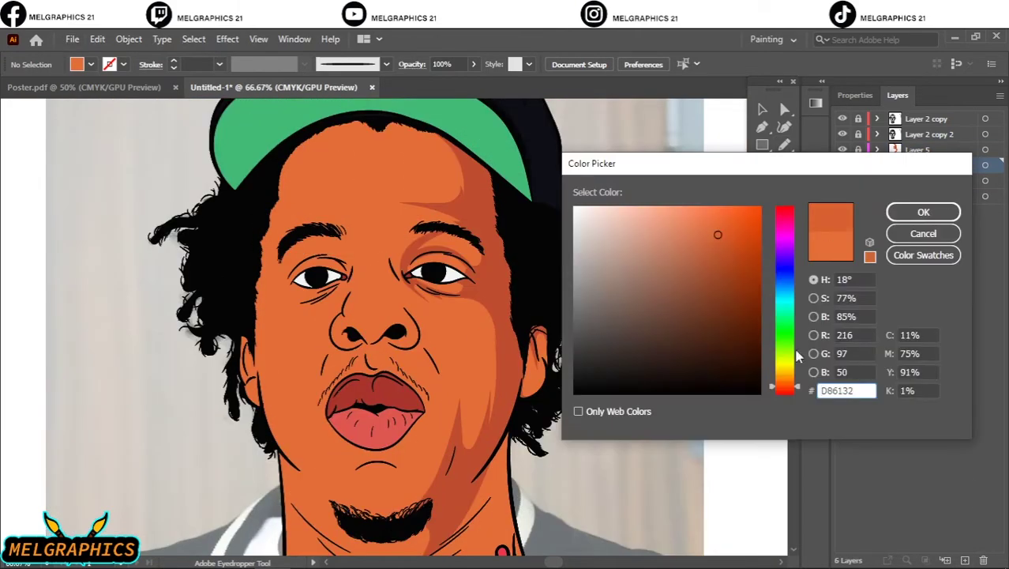
{"action": "left_click", "coordinate": [921, 209]}
Step: Draw mid-tone orange shapes over the chin, the cheek, and from nostril to upper lip
{"action": "key", "text": "n"}
{"action": "scroll", "coordinate": [485, 299], "scroll_direction": "up", "scroll_amount": 3}
{"action": "left_click", "coordinate": [842, 181]}
{"action": "scroll", "coordinate": [472, 447], "scroll_direction": "down", "scroll_amount": 3}
{"action": "scroll", "coordinate": [472, 447], "scroll_direction": "up", "scroll_amount": 2}
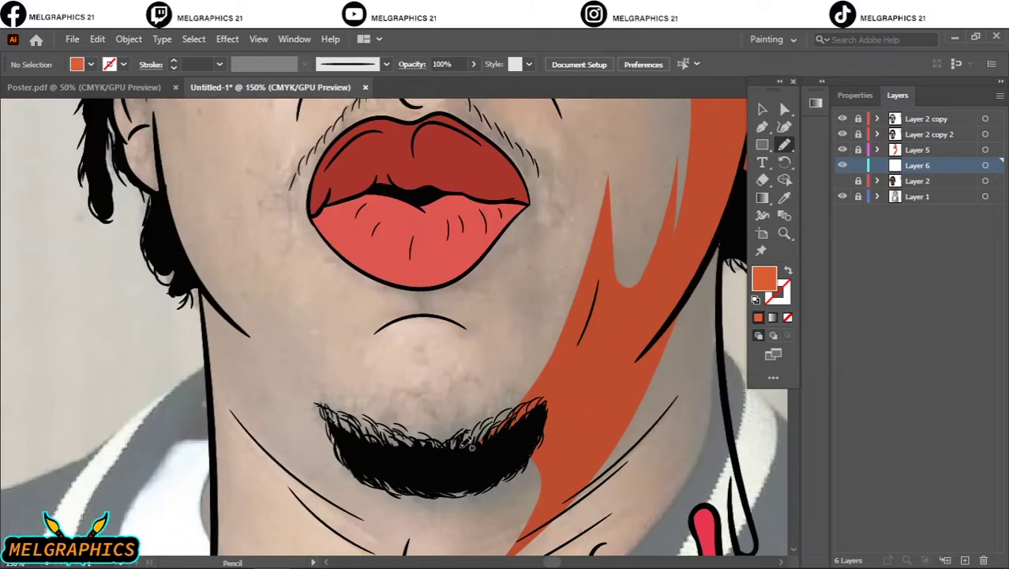
{"action": "left_click_drag", "start_coordinate": [405, 315], "coordinate": [360, 355]}
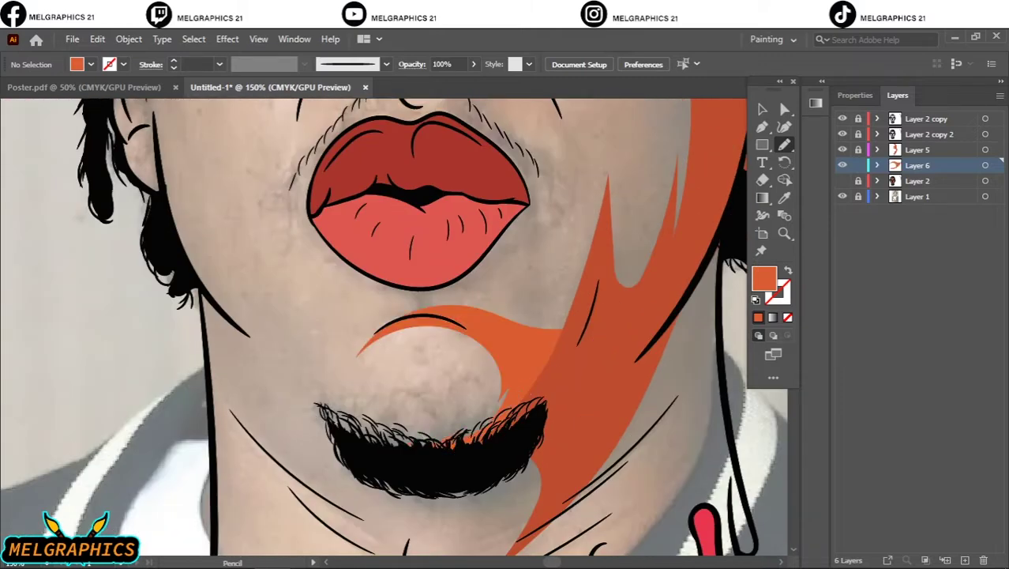
{"action": "scroll", "coordinate": [395, 356], "scroll_direction": "up", "scroll_amount": 3}
{"action": "left_click_drag", "start_coordinate": [359, 458], "coordinate": [509, 276]}
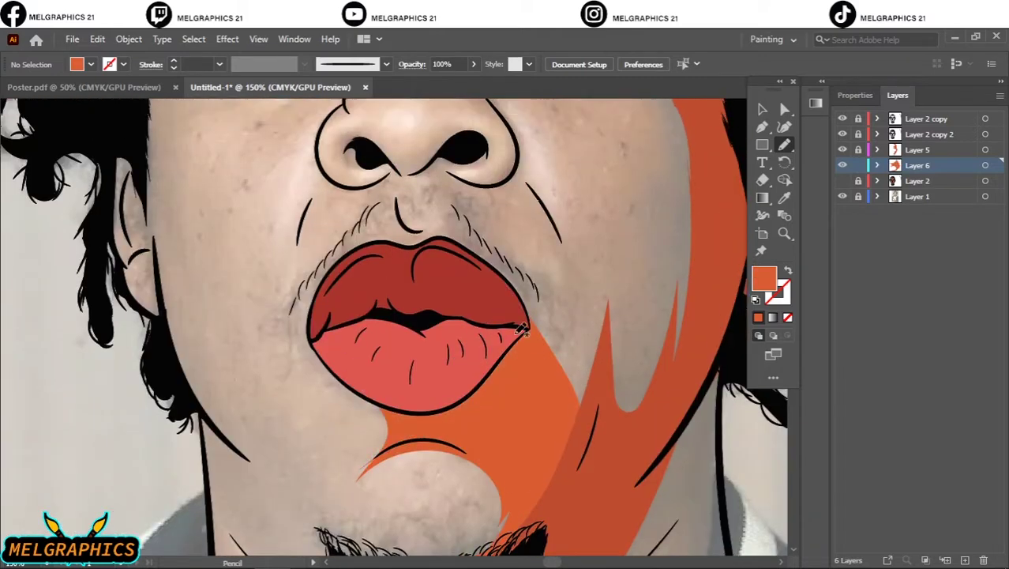
{"action": "scroll", "coordinate": [568, 351], "scroll_direction": "up", "scroll_amount": 3}
{"action": "mouse_move", "coordinate": [569, 352]}
{"action": "left_mouse_down"}
{"action": "mouse_move", "coordinate": [569, 541]}
{"action": "mouse_move", "coordinate": [563, 448]}
{"action": "left_mouse_up"}
{"action": "scroll", "coordinate": [563, 449], "scroll_direction": "up", "scroll_amount": 3}
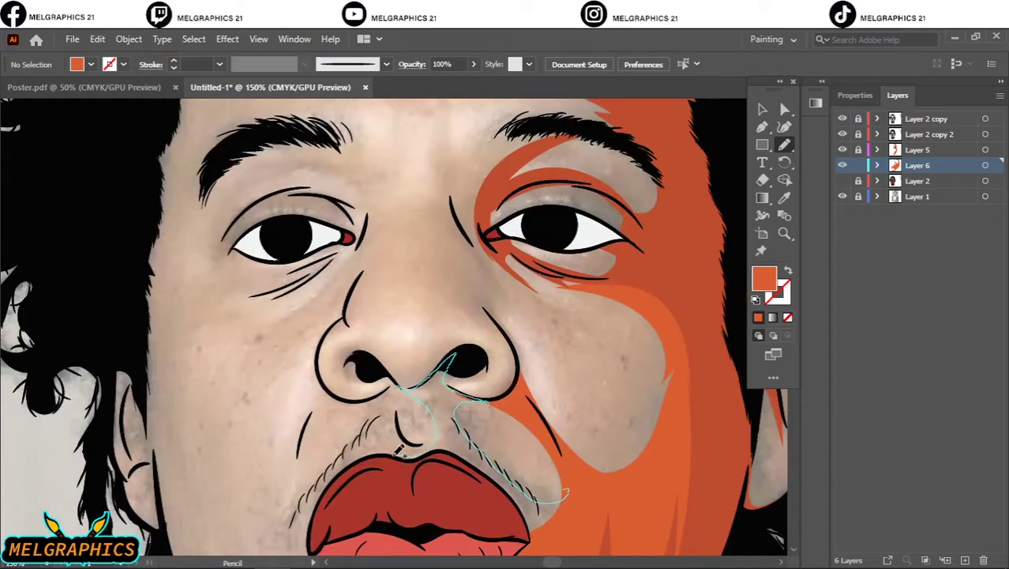
{"action": "left_click_drag", "start_coordinate": [469, 390], "coordinate": [403, 387]}
Step: Add shading shapes along the eyebrow, beside and around the eye, and up from the nose
{"action": "left_click", "coordinate": [842, 181]}
{"action": "key", "text": "ctrl+0"}
{"action": "scroll", "coordinate": [421, 272], "scroll_direction": "up", "scroll_amount": 5}
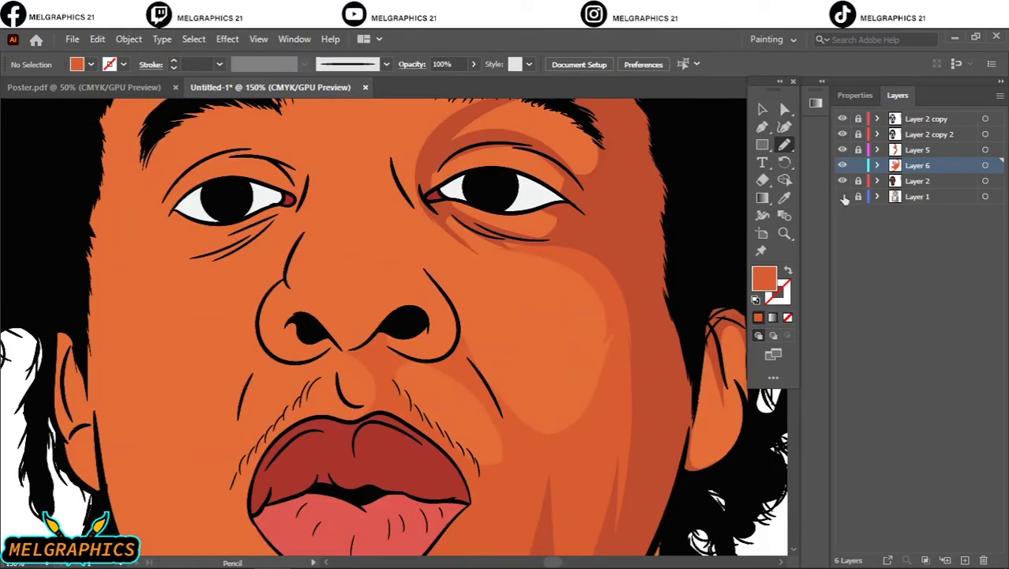
{"action": "left_click", "coordinate": [841, 181]}
{"action": "left_click_drag", "start_coordinate": [535, 282], "coordinate": [456, 235]}
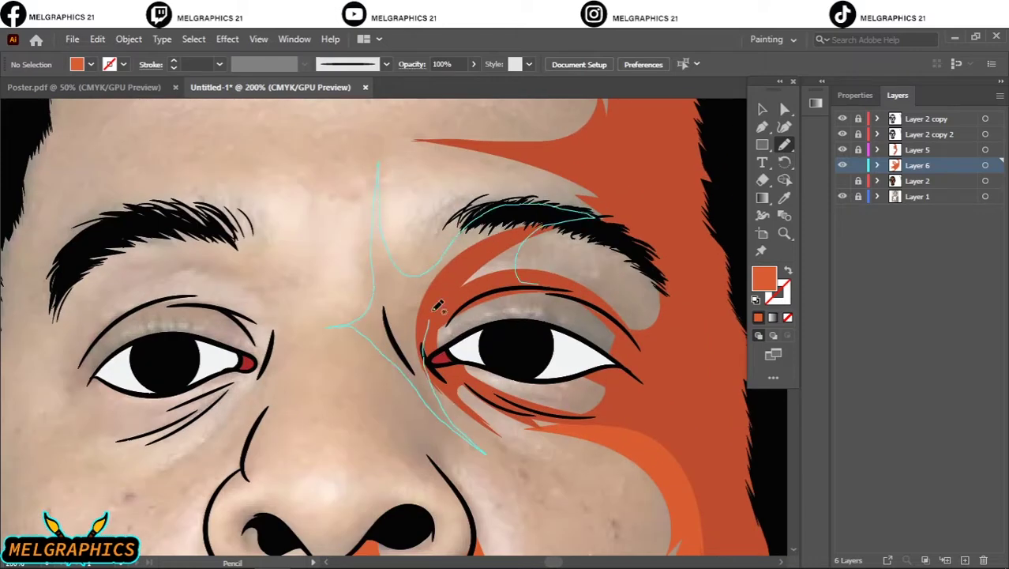
{"action": "left_click_drag", "start_coordinate": [331, 323], "coordinate": [437, 304]}
{"action": "mouse_move", "coordinate": [471, 517]}
{"action": "left_mouse_down"}
{"action": "mouse_move", "coordinate": [411, 338]}
{"action": "mouse_move", "coordinate": [552, 480]}
{"action": "left_mouse_up"}
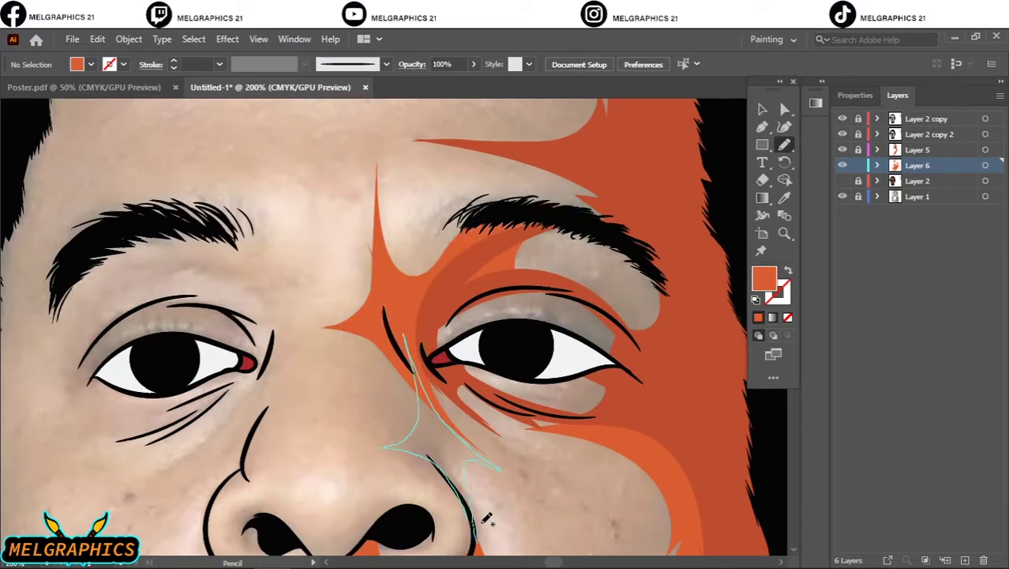
{"action": "scroll", "coordinate": [552, 480], "scroll_direction": "up", "scroll_amount": 3}
{"action": "left_click_drag", "start_coordinate": [575, 322], "coordinate": [488, 437]}
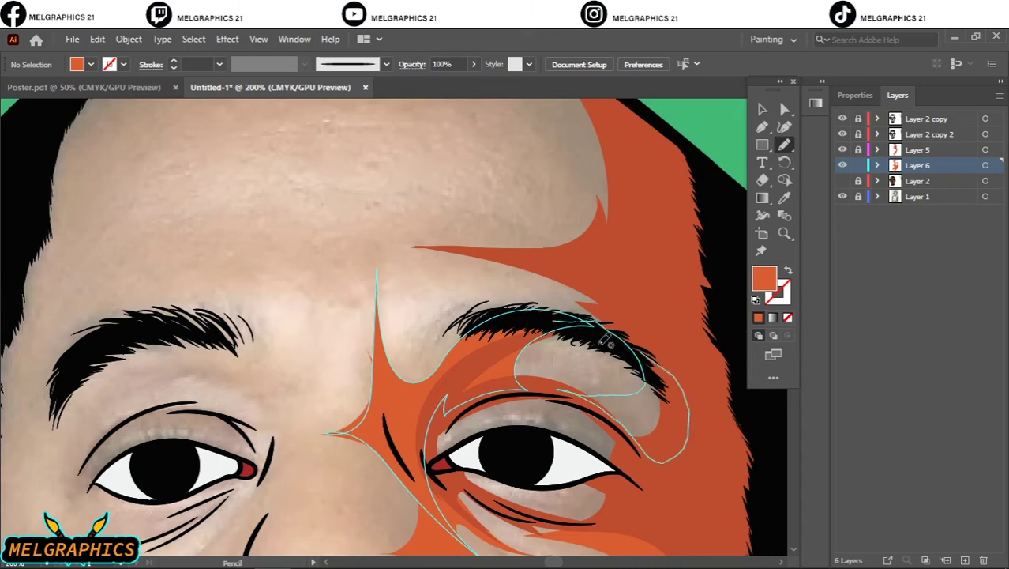
{"action": "scroll", "coordinate": [488, 437], "scroll_direction": "up", "scroll_amount": 1}
{"action": "scroll", "coordinate": [488, 437], "scroll_direction": "up", "scroll_amount": 3}
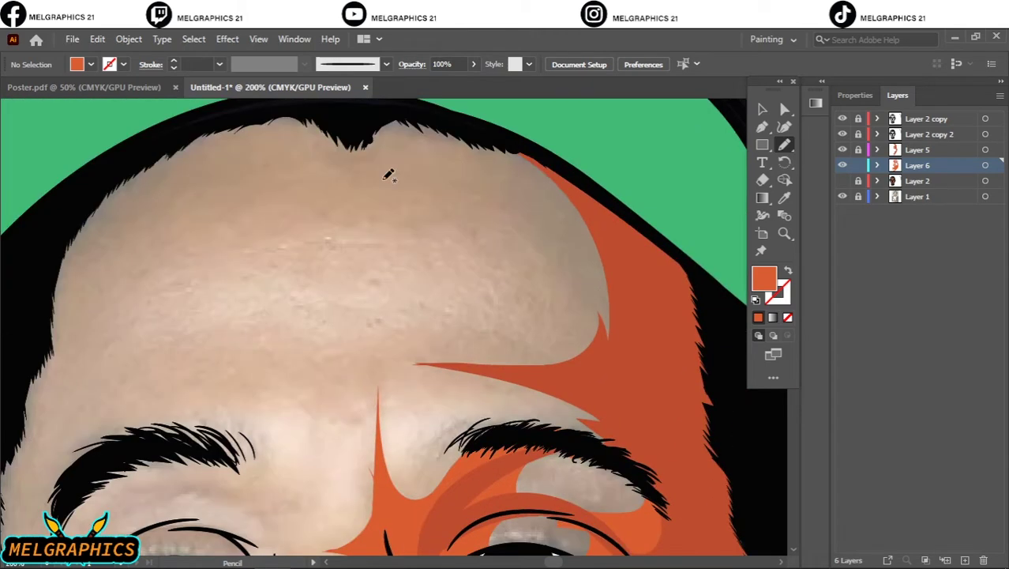
{"action": "left_click_drag", "start_coordinate": [388, 112], "coordinate": [391, 113]}
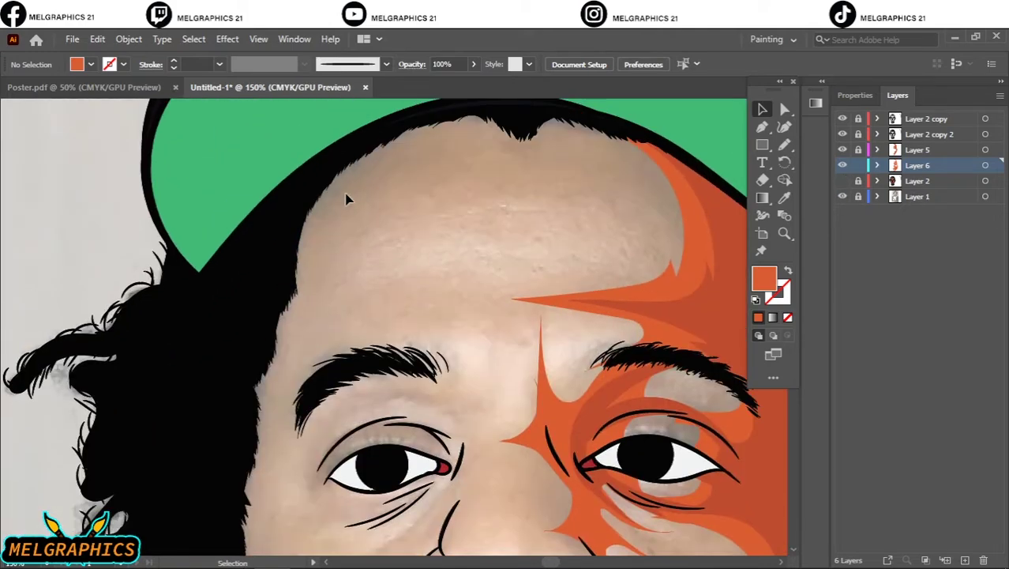
Step: Shade along the right hairline, around both nostrils and down from the eye corner
{"action": "left_click_drag", "start_coordinate": [660, 161], "coordinate": [381, 286]}
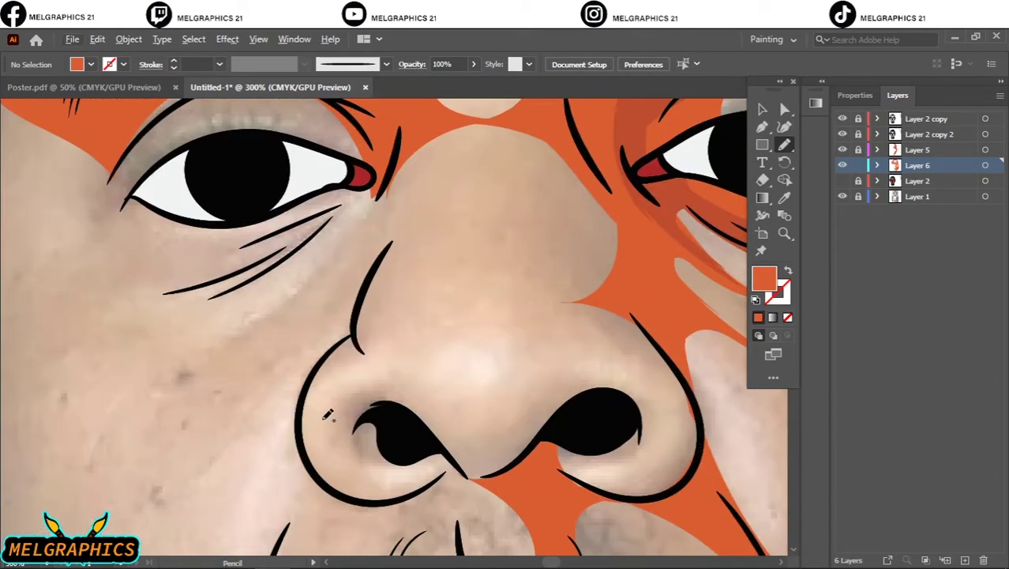
{"action": "left_click_drag", "start_coordinate": [311, 371], "coordinate": [480, 471]}
{"action": "left_click_drag", "start_coordinate": [374, 360], "coordinate": [357, 340]}
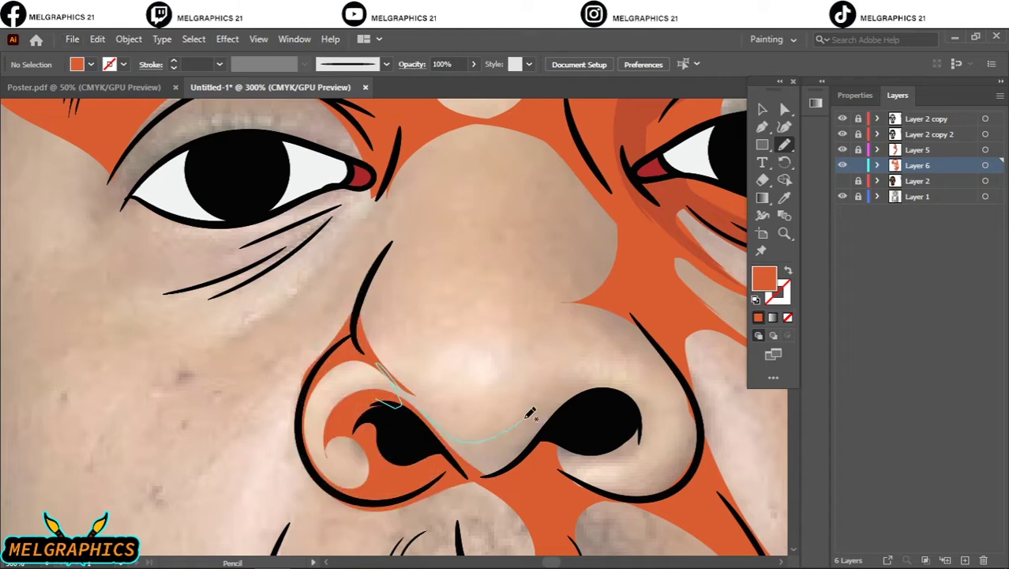
{"action": "left_click_drag", "start_coordinate": [530, 414], "coordinate": [566, 361]}
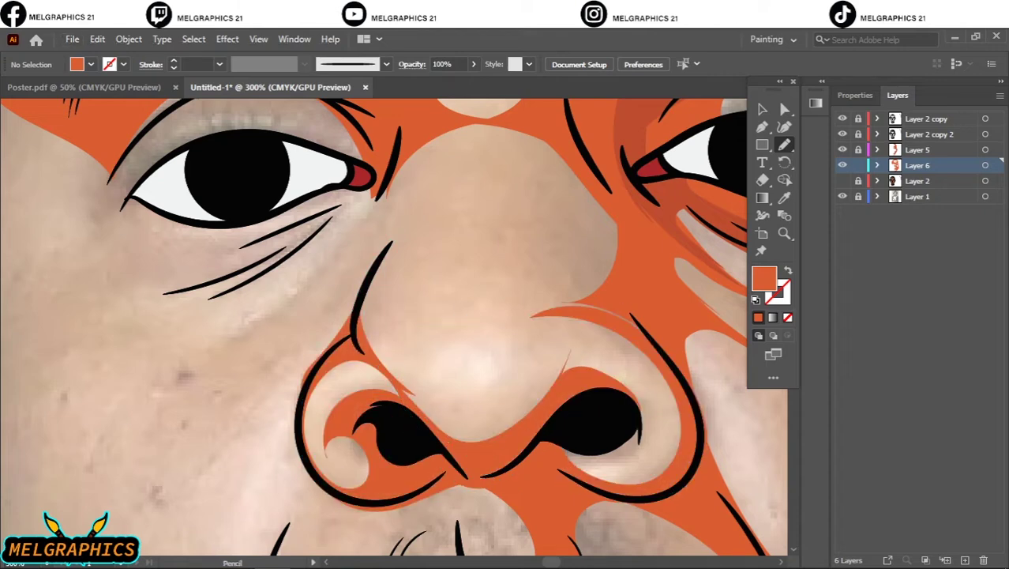
{"action": "scroll", "coordinate": [566, 362], "scroll_direction": "left", "scroll_amount": 5}
{"action": "left_click_drag", "start_coordinate": [383, 363], "coordinate": [553, 209]}
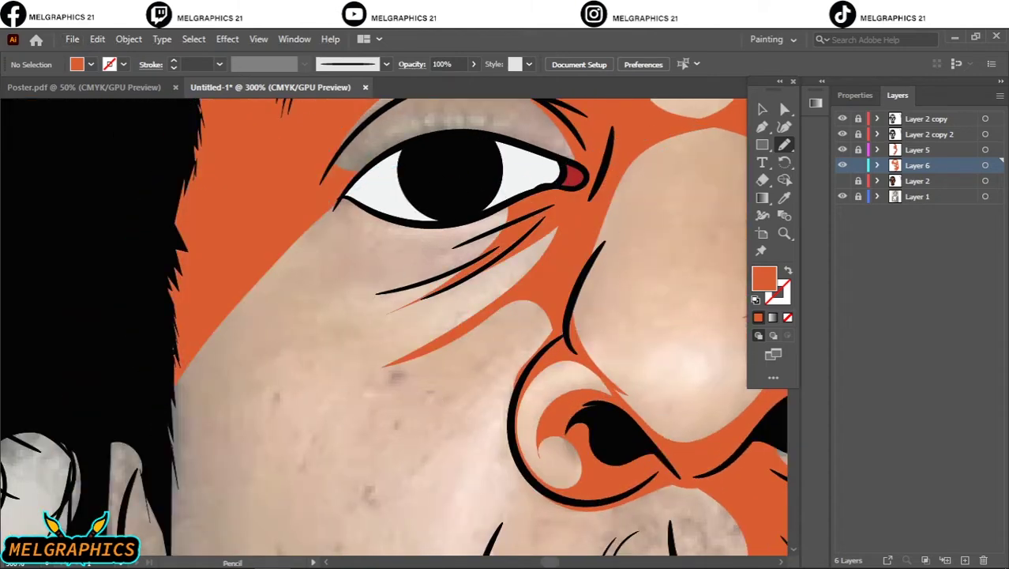
{"action": "scroll", "coordinate": [395, 316], "scroll_direction": "up", "scroll_amount": 3}
{"action": "scroll", "coordinate": [395, 315], "scroll_direction": "down", "scroll_amount": 5}
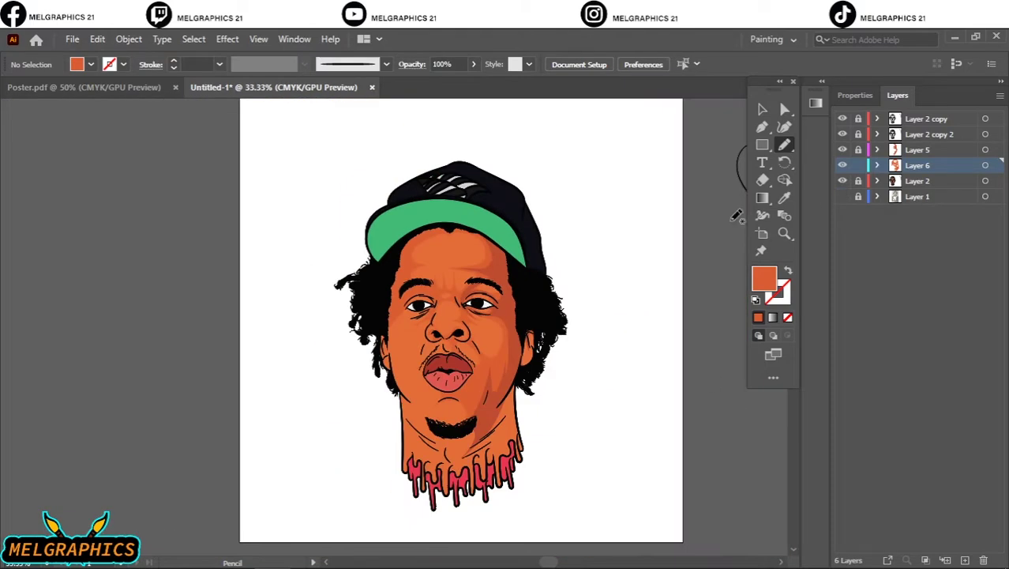
Step: With the reference photo showing, shade the cheek, the chin, and the left cheek down to the beard
{"action": "left_click", "coordinate": [841, 195]}
{"action": "scroll", "coordinate": [404, 360], "scroll_direction": "up", "scroll_amount": 5}
{"action": "mouse_move", "coordinate": [401, 129]}
{"action": "left_mouse_down"}
{"action": "mouse_move", "coordinate": [365, 375]}
{"action": "mouse_move", "coordinate": [526, 444]}
{"action": "mouse_move", "coordinate": [497, 426]}
{"action": "left_mouse_up"}
{"action": "scroll", "coordinate": [474, 356], "scroll_direction": "down", "scroll_amount": 5}
{"action": "scroll", "coordinate": [473, 355], "scroll_direction": "right", "scroll_amount": 4}
{"action": "mouse_move", "coordinate": [446, 465]}
{"action": "left_mouse_down"}
{"action": "mouse_move", "coordinate": [359, 407]}
{"action": "mouse_move", "coordinate": [387, 360]}
{"action": "left_mouse_up"}
{"action": "scroll", "coordinate": [387, 360], "scroll_direction": "up", "scroll_amount": 2}
{"action": "left_click_drag", "start_coordinate": [308, 174], "coordinate": [545, 323]}
{"action": "scroll", "coordinate": [643, 340], "scroll_direction": "down", "scroll_amount": 3}
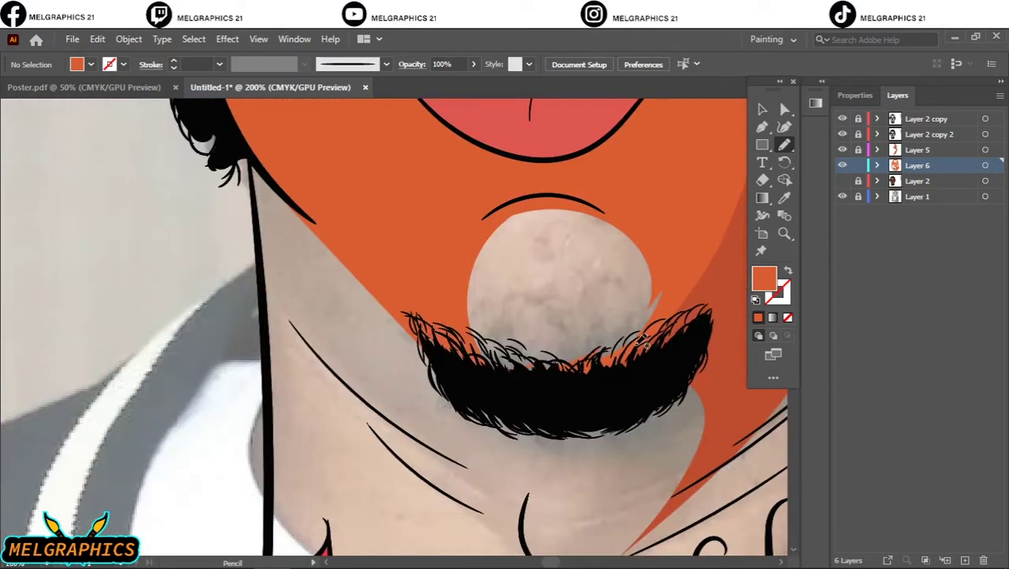
{"action": "scroll", "coordinate": [644, 340], "scroll_direction": "down", "scroll_amount": 2}
{"action": "mouse_move", "coordinate": [290, 261]}
{"action": "left_mouse_down"}
{"action": "mouse_move", "coordinate": [439, 379]}
{"action": "mouse_move", "coordinate": [496, 482]}
{"action": "mouse_move", "coordinate": [289, 236]}
{"action": "left_mouse_up"}
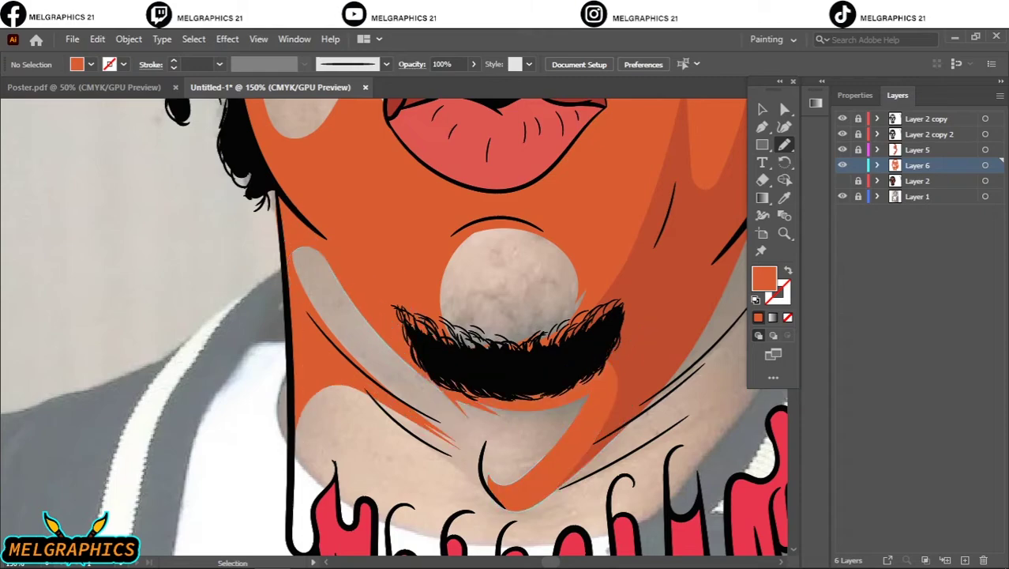
{"action": "scroll", "coordinate": [298, 412], "scroll_direction": "down", "scroll_amount": 2}
{"action": "key", "text": "ctrl+0"}
Step: Cover the left cheek, the area beside the mustache and the nose with orange skin shapes
{"action": "left_click", "coordinate": [842, 196]}
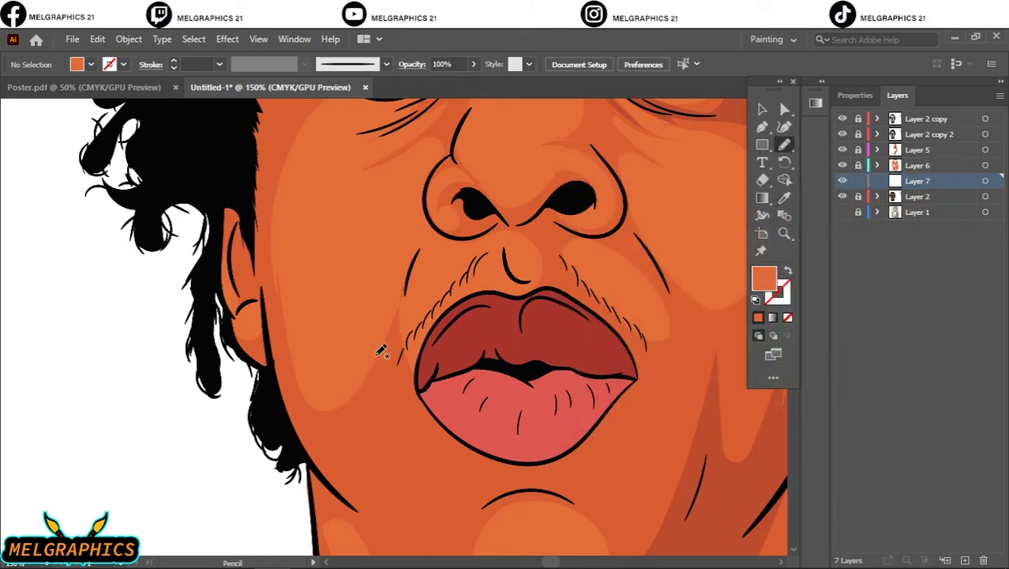
{"action": "left_click", "coordinate": [841, 211]}
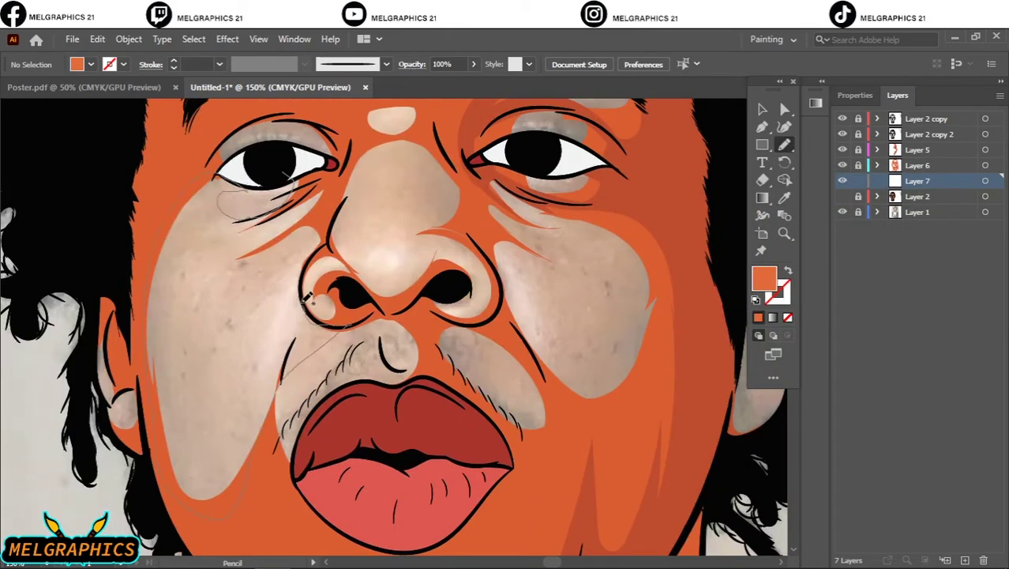
{"action": "left_click_drag", "start_coordinate": [330, 186], "coordinate": [332, 190]}
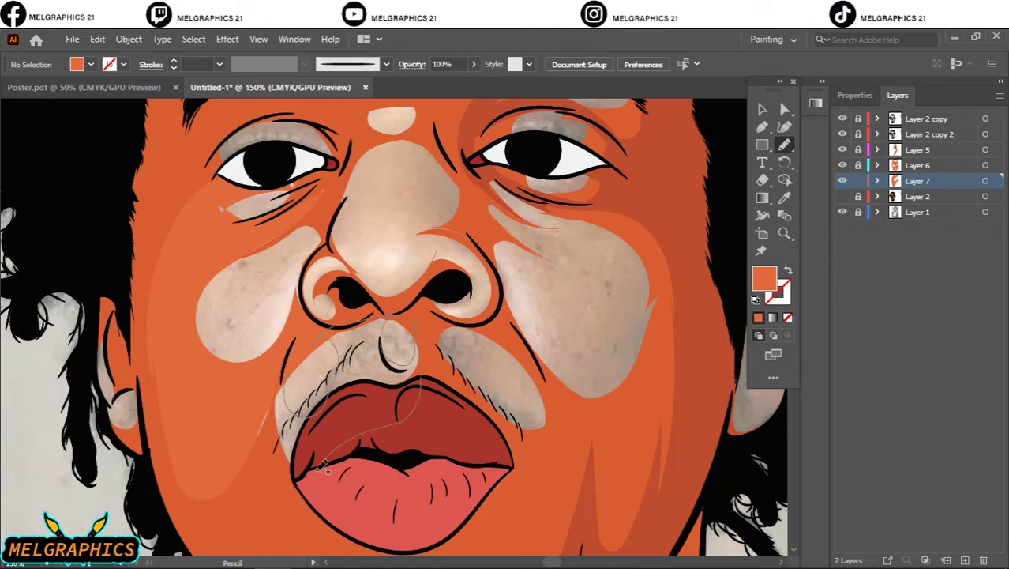
{"action": "mouse_move", "coordinate": [482, 320]}
{"action": "left_mouse_down"}
{"action": "mouse_move", "coordinate": [563, 421]}
{"action": "mouse_move", "coordinate": [473, 249]}
{"action": "left_mouse_up"}
{"action": "scroll", "coordinate": [473, 248], "scroll_direction": "up", "scroll_amount": 1}
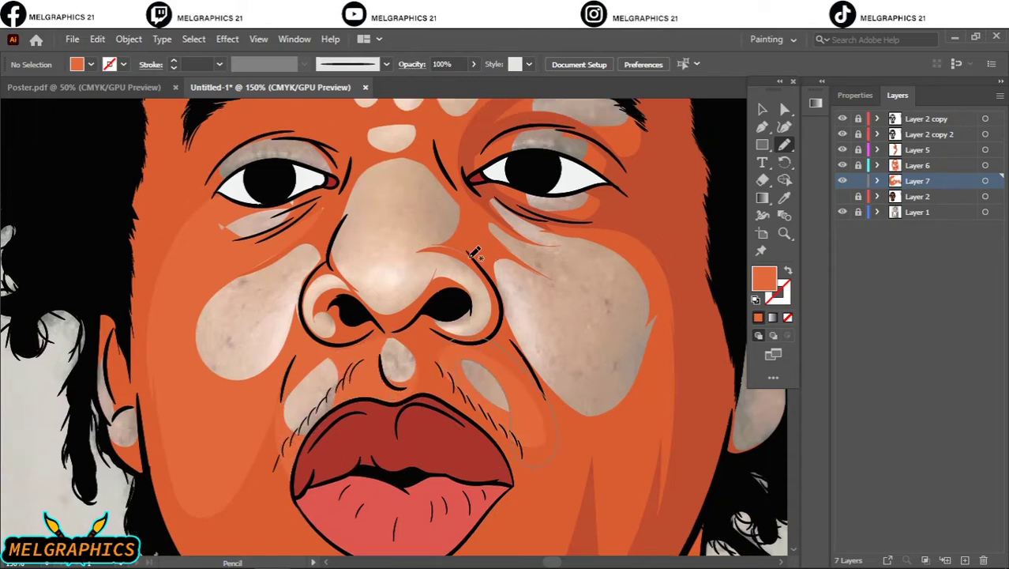
{"action": "key", "text": "ctrl+plus"}
{"action": "left_click_drag", "start_coordinate": [312, 347], "coordinate": [377, 397]}
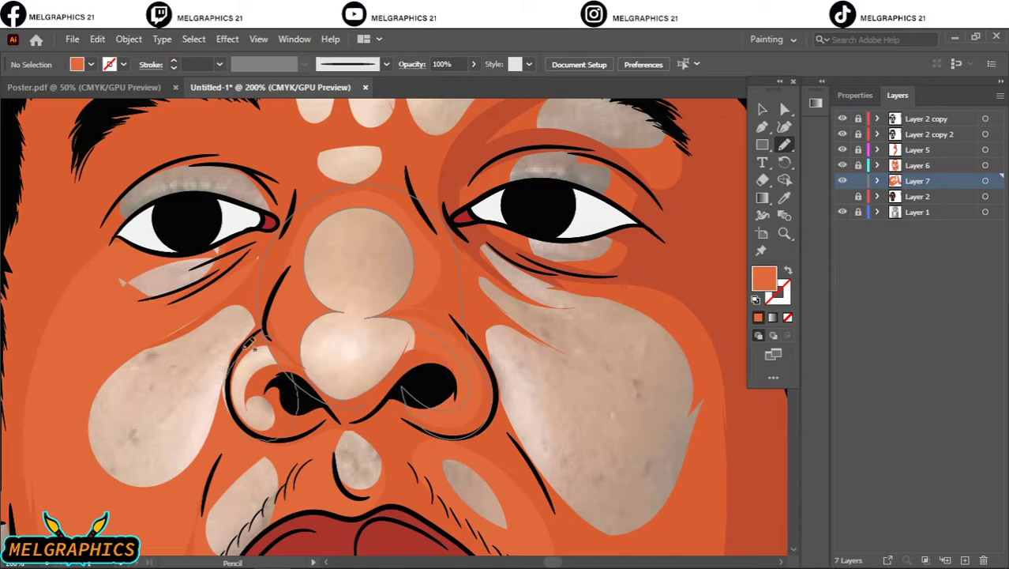
Step: Fill the under-eye, right cheek and forehead highlight patches with orange shapes
{"action": "left_click_drag", "start_coordinate": [249, 341], "coordinate": [265, 328]}
{"action": "left_click_drag", "start_coordinate": [501, 380], "coordinate": [647, 378]}
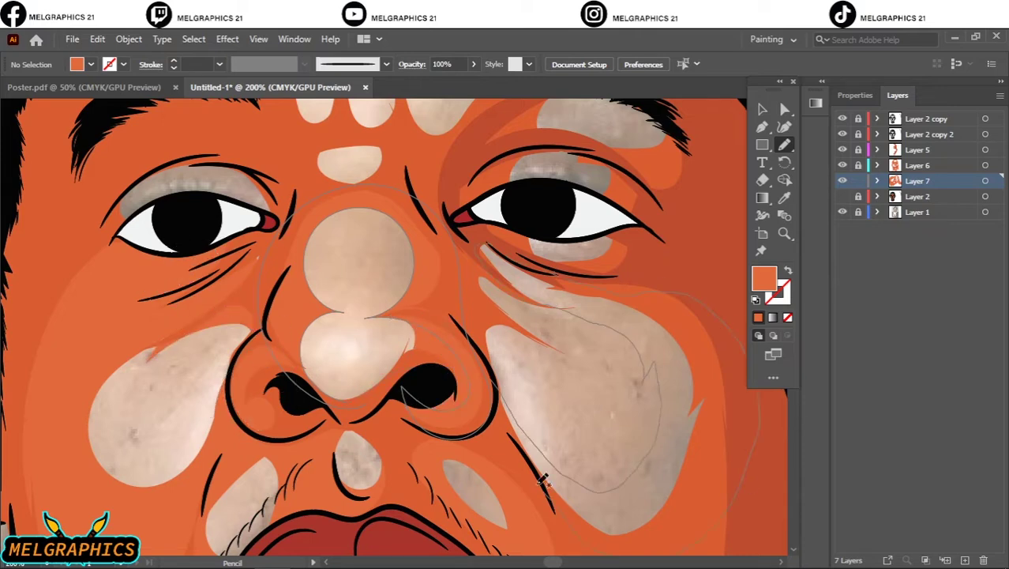
{"action": "left_click_drag", "start_coordinate": [544, 480], "coordinate": [521, 442]}
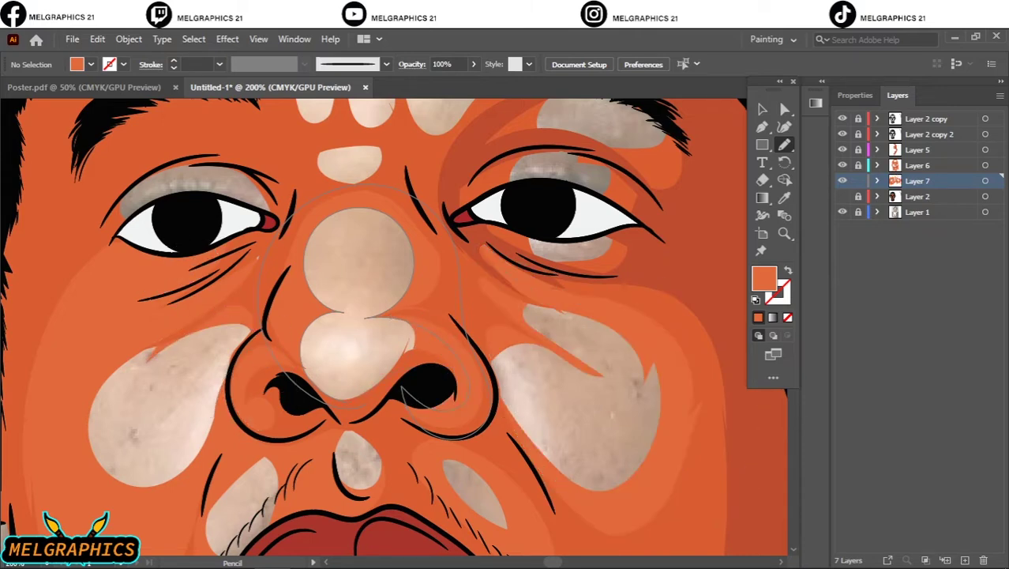
{"action": "scroll", "coordinate": [515, 430], "scroll_direction": "down", "scroll_amount": 2}
{"action": "scroll", "coordinate": [355, 205], "scroll_direction": "up", "scroll_amount": 2}
{"action": "mouse_move", "coordinate": [256, 158]}
{"action": "left_mouse_down"}
{"action": "mouse_move", "coordinate": [244, 396]}
{"action": "mouse_move", "coordinate": [399, 437]}
{"action": "mouse_move", "coordinate": [454, 339]}
{"action": "left_mouse_up"}
{"action": "left_click_drag", "start_coordinate": [275, 295], "coordinate": [210, 189]}
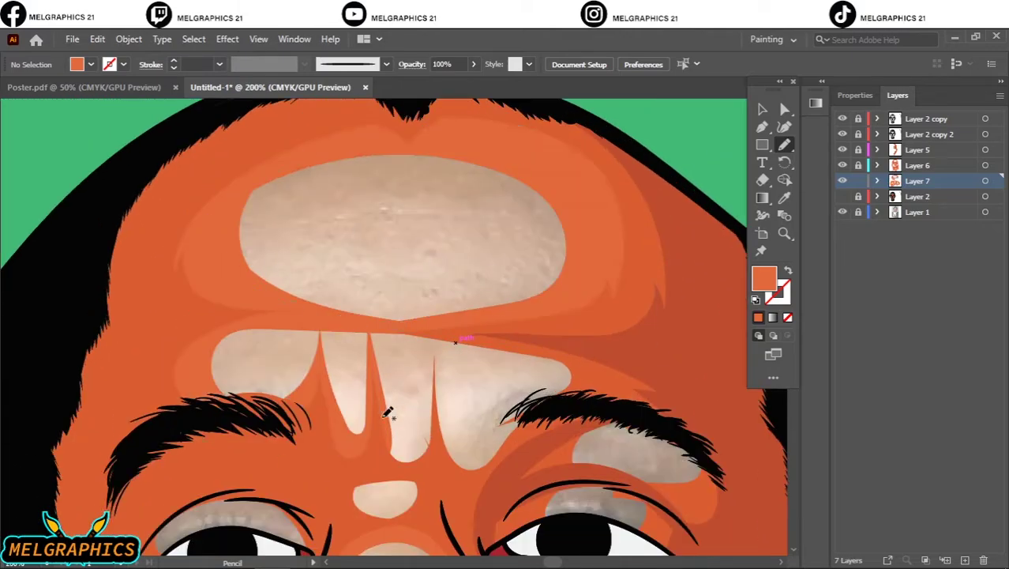
{"action": "left_click_drag", "start_coordinate": [387, 413], "coordinate": [455, 342]}
{"action": "key", "text": "ctrl+0"}
Step: Hide the reference photo, nudge the orange's saturation with Recolor Artwork, and deselect
{"action": "left_click", "coordinate": [842, 196]}
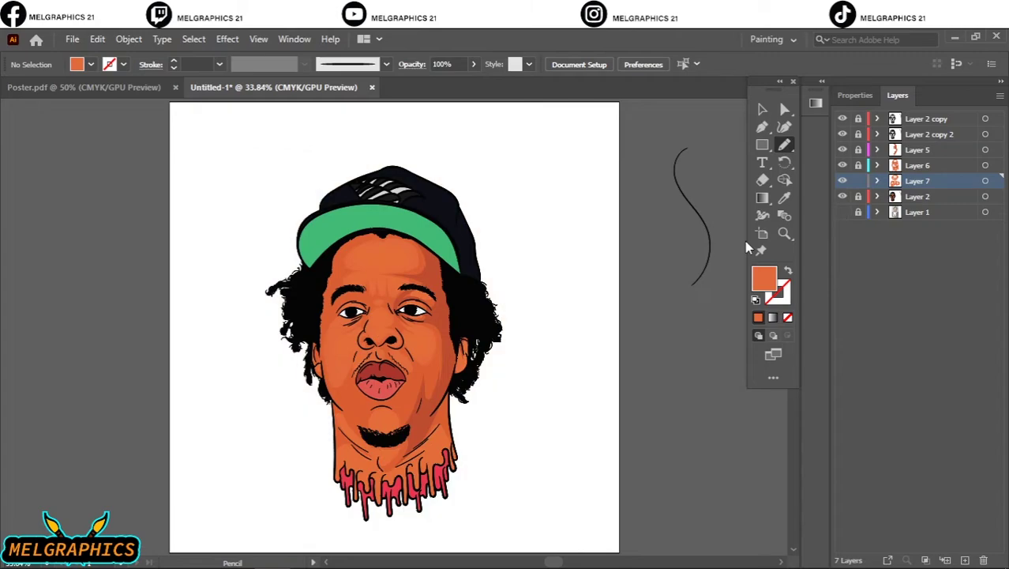
{"action": "scroll", "coordinate": [392, 328], "scroll_direction": "up", "scroll_amount": 4}
{"action": "left_click", "coordinate": [98, 39]}
{"action": "left_click", "coordinate": [379, 299]}
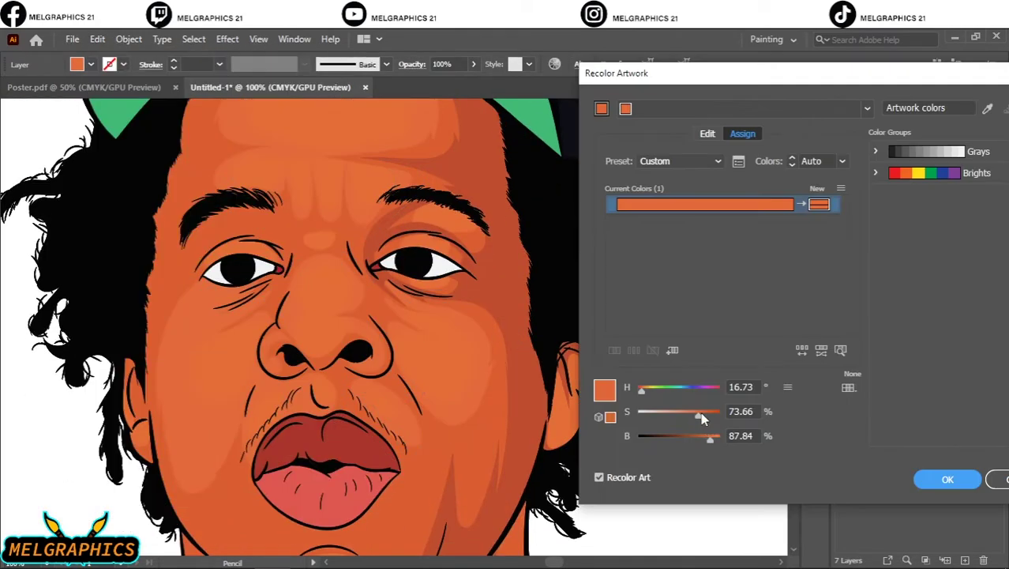
{"action": "left_click", "coordinate": [701, 411]}
{"action": "left_click", "coordinate": [916, 477]}
{"action": "left_click", "coordinate": [762, 109]}
{"action": "key", "text": "ctrl+shift+a"}
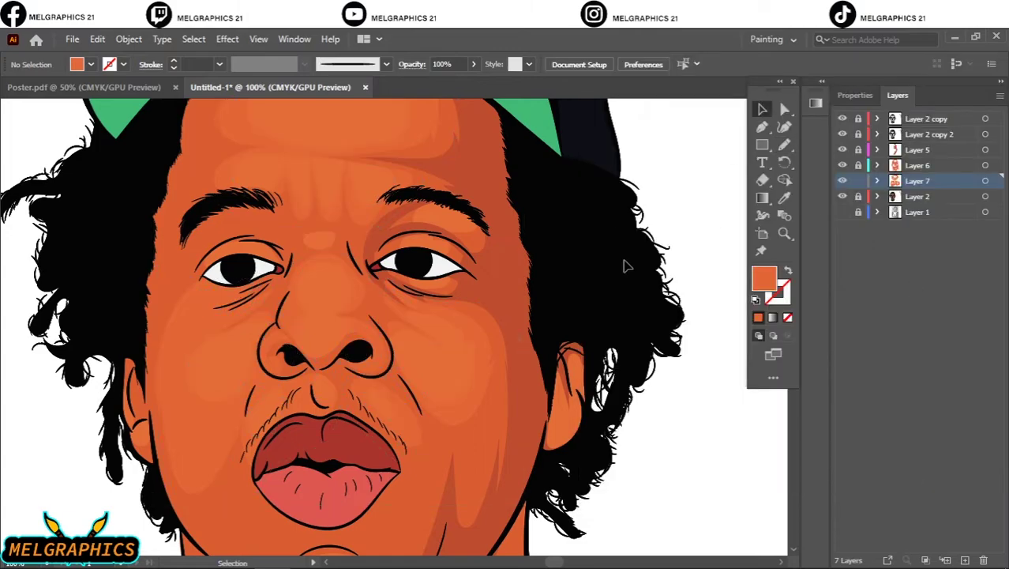
{"action": "key", "text": "ctrl+0"}
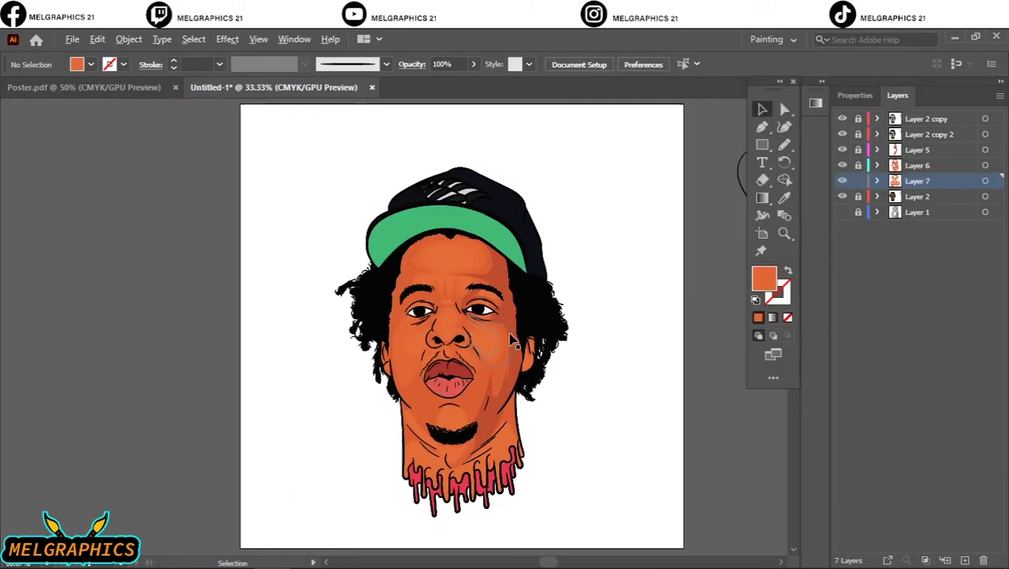
Step: Draw an orange skin shape over the chin and neck
{"action": "key", "text": "ctrl+1"}
{"action": "scroll", "coordinate": [656, 362], "scroll_direction": "down", "scroll_amount": 5}
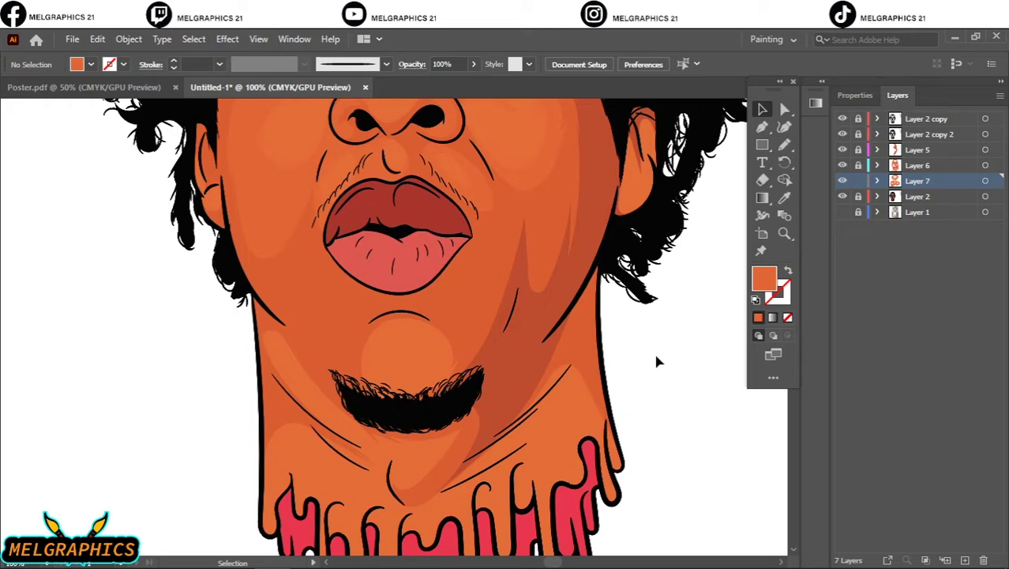
{"action": "key", "text": "ctrl+minus"}
{"action": "key", "text": "ctrl+minus"}
{"action": "scroll", "coordinate": [685, 252], "scroll_direction": "up", "scroll_amount": 3}
{"action": "scroll", "coordinate": [466, 489], "scroll_direction": "up", "scroll_amount": 4}
{"action": "key", "text": "n"}
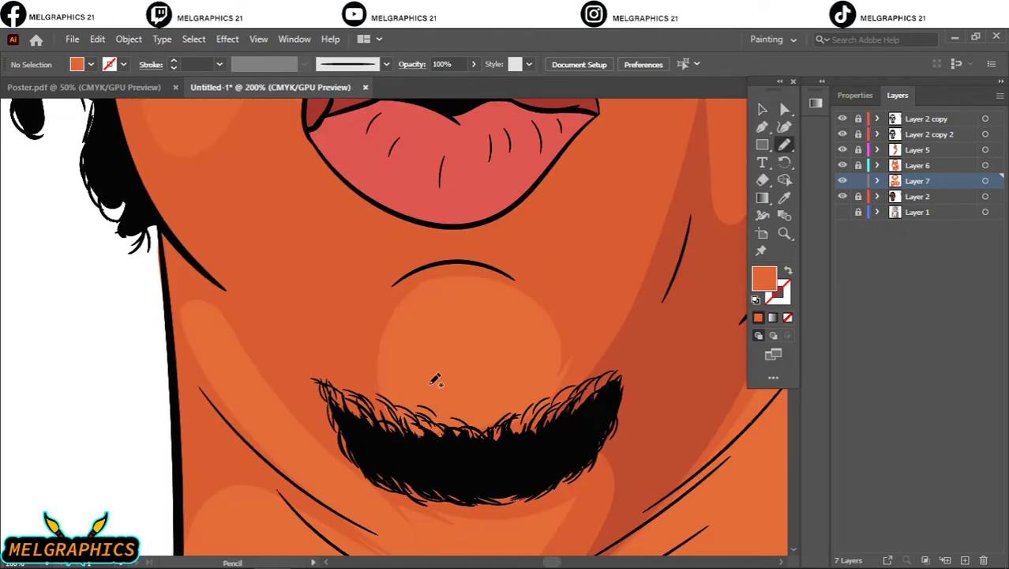
{"action": "scroll", "coordinate": [472, 456], "scroll_direction": "down", "scroll_amount": 3}
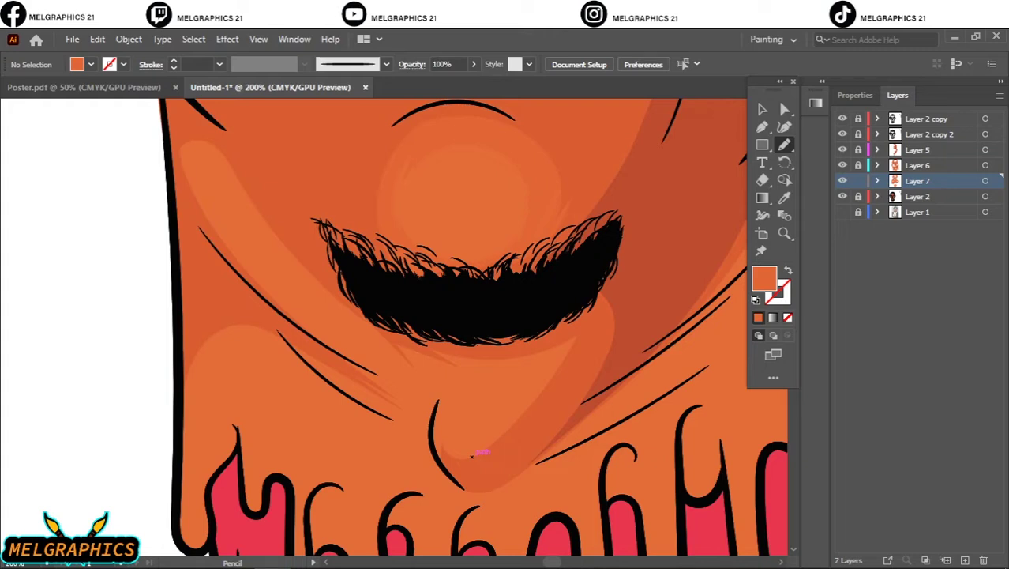
{"action": "left_click_drag", "start_coordinate": [183, 498], "coordinate": [471, 456]}
Step: Add another neck shape, then target Layer 5 for its shadow orange and deselect
{"action": "left_click_drag", "start_coordinate": [442, 375], "coordinate": [453, 426]}
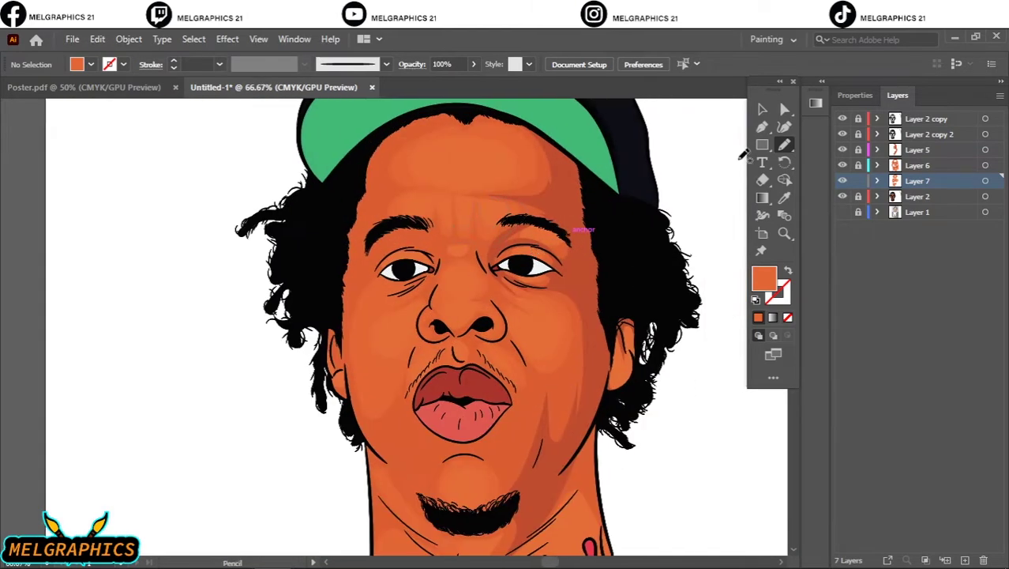
{"action": "left_click", "coordinate": [985, 149]}
{"action": "key", "text": "ctrl+shift+a"}
Step: Draw darker orange shadows along the hairline and beside the nose bridge
{"action": "key", "text": "n"}
{"action": "scroll", "coordinate": [369, 111], "scroll_direction": "up", "scroll_amount": 2}
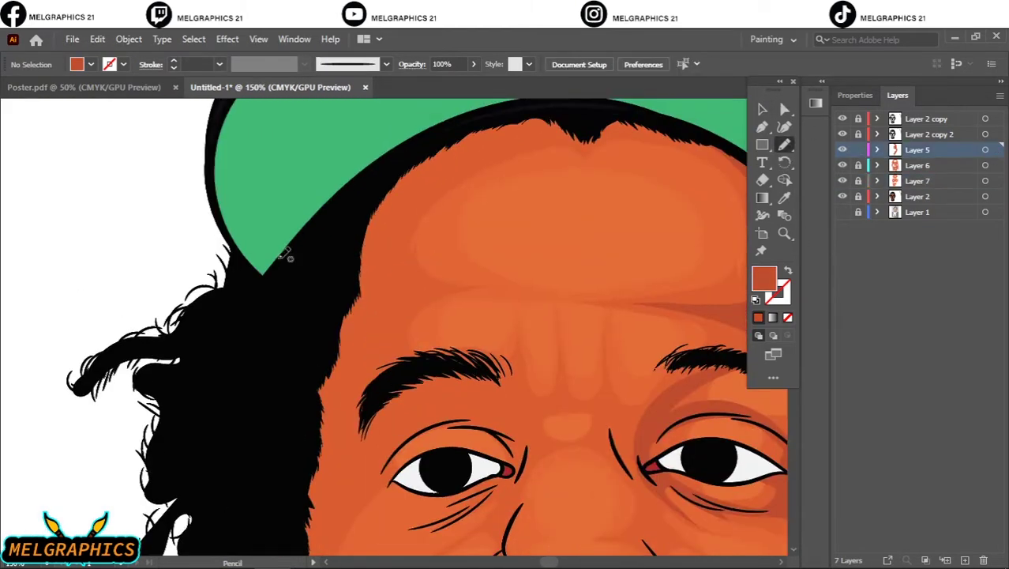
{"action": "mouse_move", "coordinate": [363, 289]}
{"action": "left_mouse_down"}
{"action": "mouse_move", "coordinate": [365, 324]}
{"action": "mouse_move", "coordinate": [574, 397]}
{"action": "mouse_move", "coordinate": [414, 356]}
{"action": "left_mouse_up"}
{"action": "mouse_move", "coordinate": [556, 400]}
{"action": "left_mouse_down"}
{"action": "mouse_move", "coordinate": [637, 420]}
{"action": "mouse_move", "coordinate": [642, 477]}
{"action": "left_mouse_up"}
{"action": "key", "text": "ctrl+plus"}
{"action": "key", "text": "ctrl+plus"}
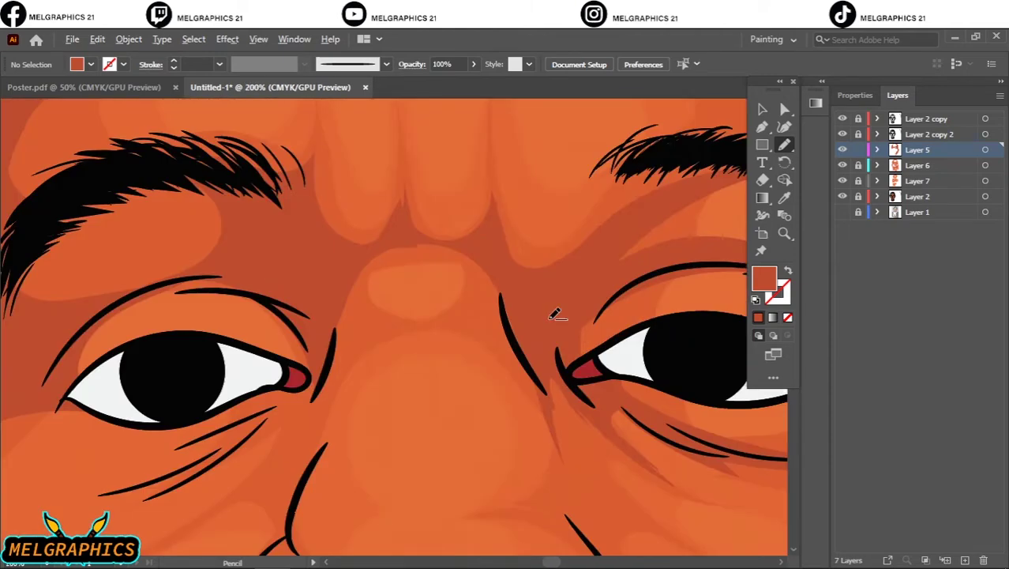
{"action": "left_click_drag", "start_coordinate": [320, 340], "coordinate": [339, 357]}
{"action": "left_click_drag", "start_coordinate": [474, 269], "coordinate": [503, 320]}
{"action": "left_click_drag", "start_coordinate": [484, 237], "coordinate": [555, 401]}
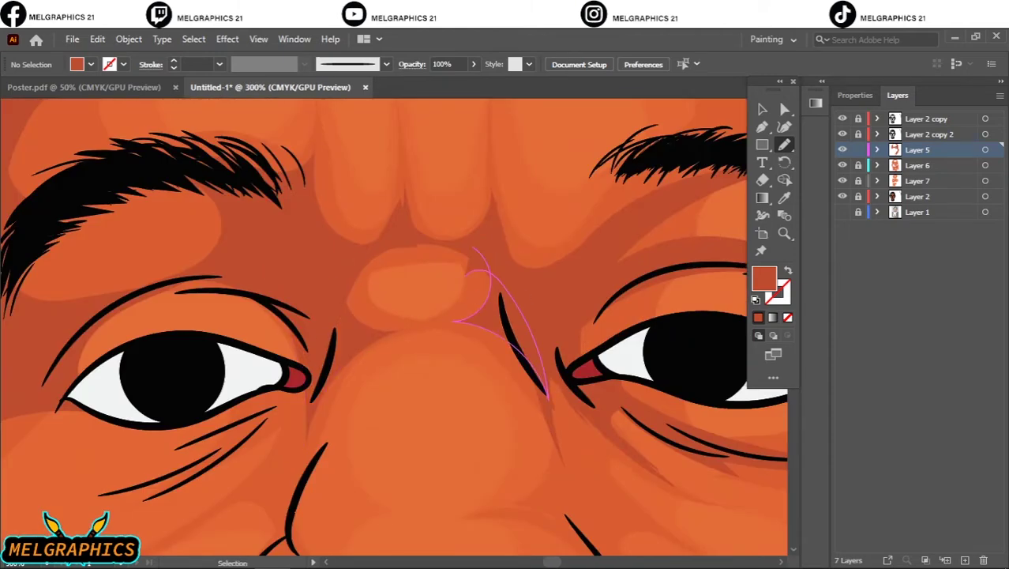
{"action": "key", "text": "ctrl+minus"}
{"action": "key", "text": "ctrl+minus"}
{"action": "key", "text": "ctrl+minus"}
Step: Add darker shadow shapes under the left nostril and under both nostrils
{"action": "key", "text": "ctrl+plus"}
{"action": "key", "text": "ctrl+plus"}
{"action": "key", "text": "ctrl+plus"}
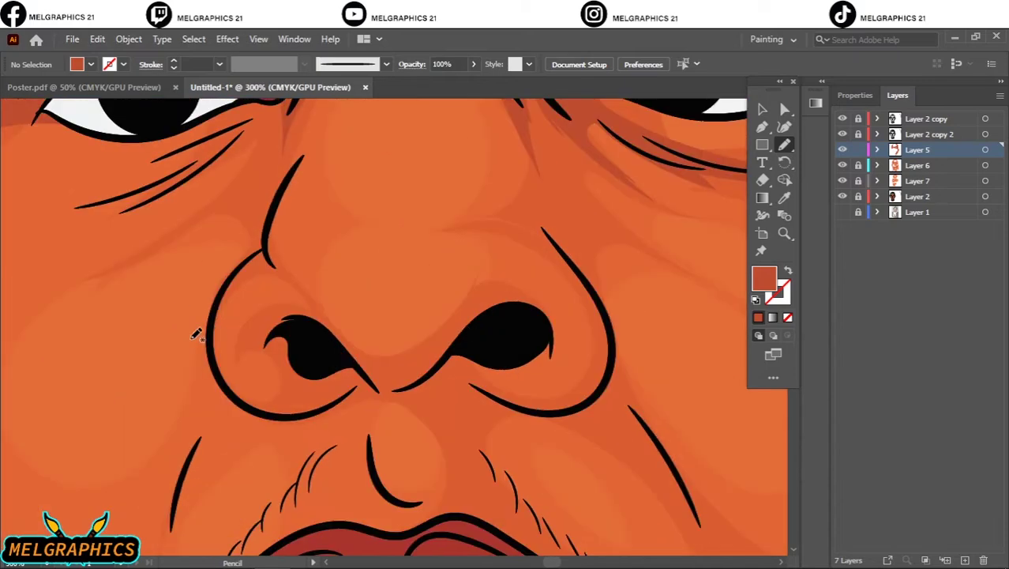
{"action": "left_click_drag", "start_coordinate": [198, 334], "coordinate": [312, 348]}
{"action": "mouse_move", "coordinate": [447, 385]}
{"action": "left_mouse_down"}
{"action": "mouse_move", "coordinate": [601, 306]}
{"action": "mouse_move", "coordinate": [458, 325]}
{"action": "left_mouse_up"}
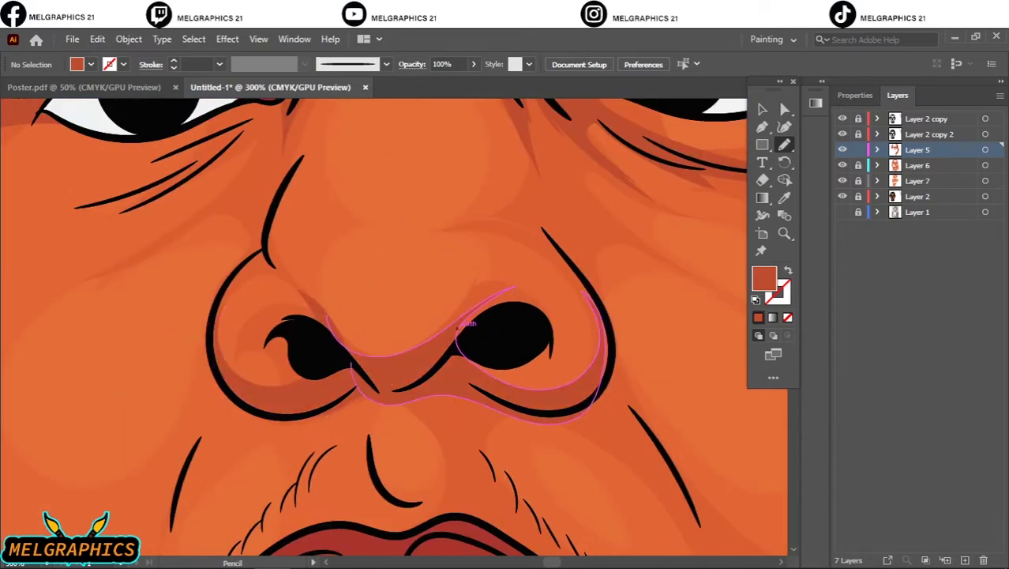
{"action": "key", "text": "ctrl+minus"}
{"action": "key", "text": "ctrl+minus"}
{"action": "key", "text": "ctrl+minus"}
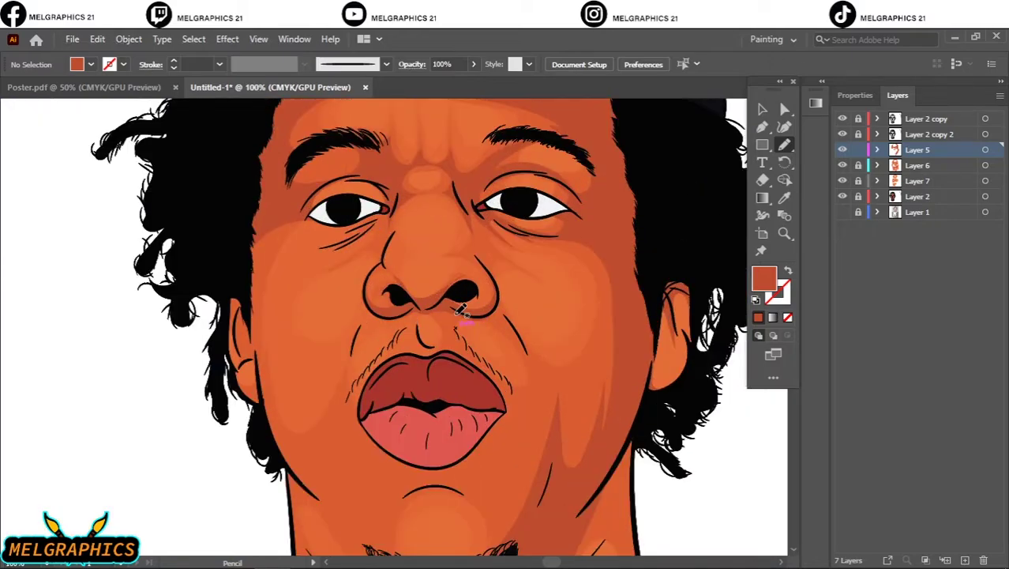
{"action": "scroll", "coordinate": [462, 312], "scroll_direction": "down", "scroll_amount": 3}
{"action": "key", "text": "ctrl+plus"}
{"action": "key", "text": "ctrl+plus"}
{"action": "key", "text": "ctrl+plus"}
{"action": "left_click_drag", "start_coordinate": [297, 365], "coordinate": [443, 245]}
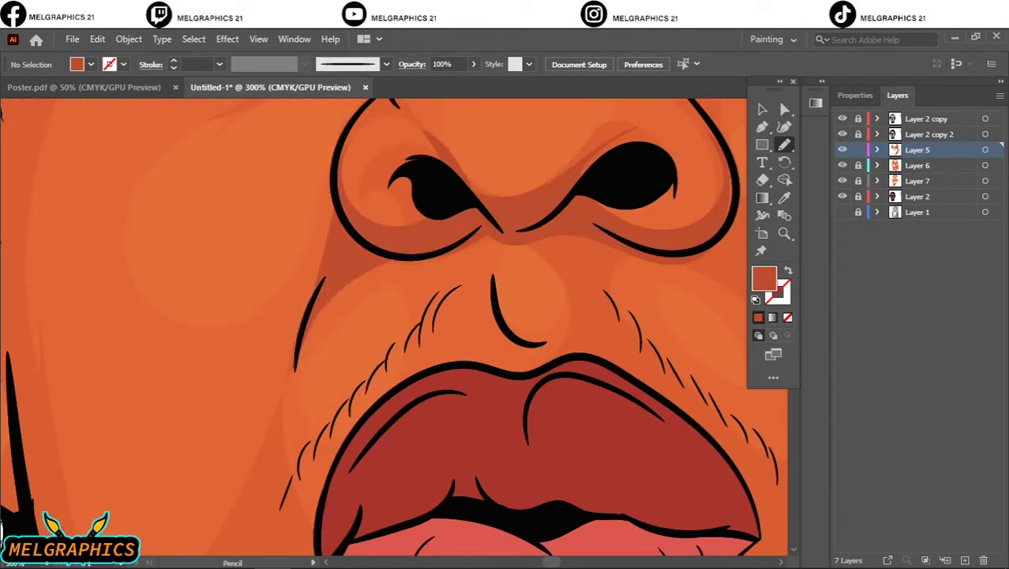
{"action": "key", "text": "ctrl+minus"}
{"action": "key", "text": "ctrl+minus"}
{"action": "key", "text": "ctrl+minus"}
{"action": "key", "text": "ctrl+minus"}
{"action": "key", "text": "ctrl+minus"}
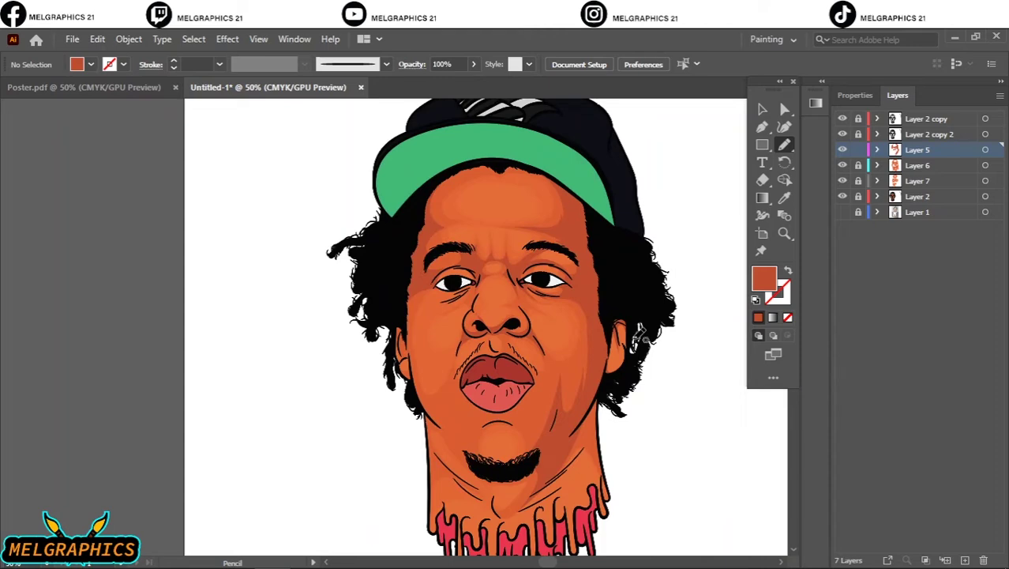
{"action": "scroll", "coordinate": [415, 278], "scroll_direction": "up", "scroll_amount": 2}
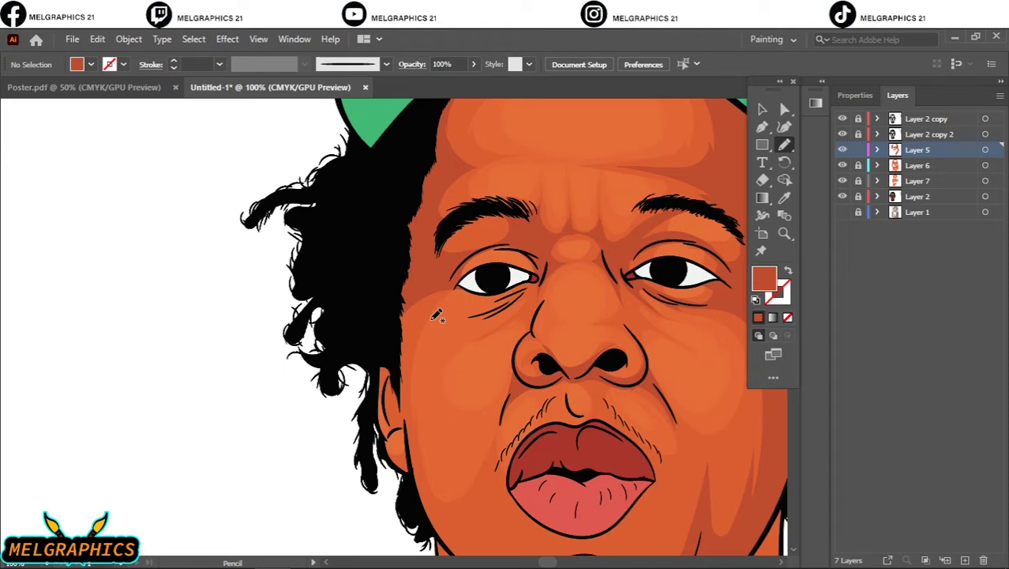
{"action": "scroll", "coordinate": [437, 315], "scroll_direction": "down", "scroll_amount": 3}
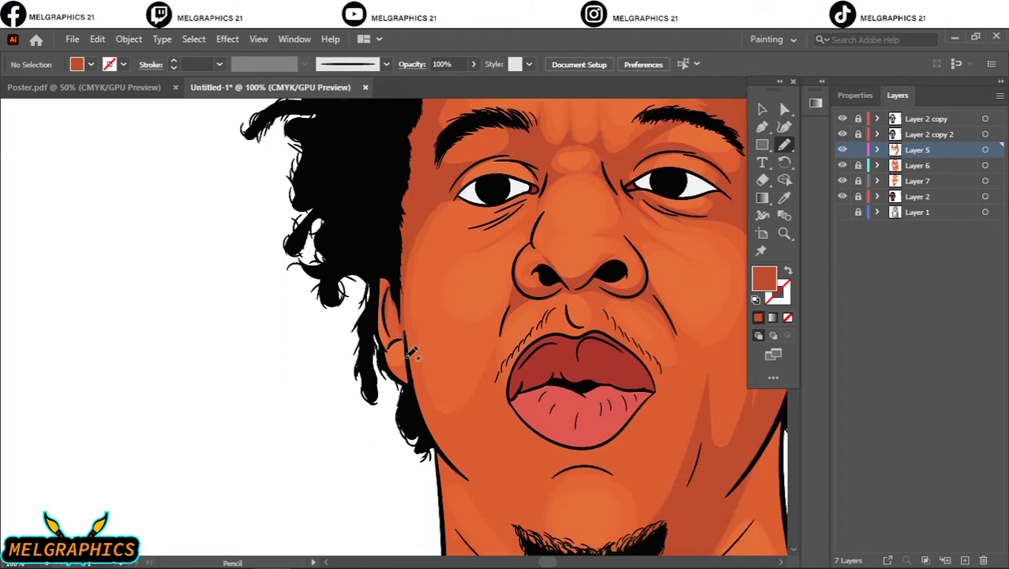
{"action": "scroll", "coordinate": [451, 350], "scroll_direction": "up", "scroll_amount": 1}
{"action": "left_click_drag", "start_coordinate": [258, 245], "coordinate": [316, 411]}
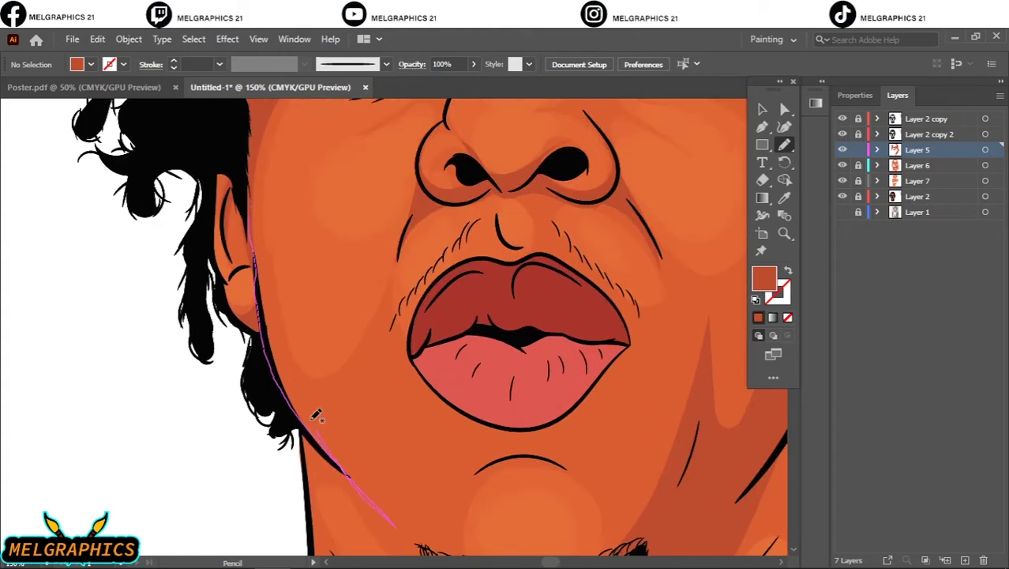
{"action": "scroll", "coordinate": [252, 150], "scroll_direction": "down", "scroll_amount": 2}
Step: Shade the left jaw edge, below the lower lip, both cheeks and the chin
{"action": "mouse_move", "coordinate": [252, 150]}
{"action": "left_mouse_down"}
{"action": "mouse_move", "coordinate": [405, 473]}
{"action": "mouse_move", "coordinate": [261, 213]}
{"action": "left_mouse_up"}
{"action": "scroll", "coordinate": [505, 454], "scroll_direction": "up", "scroll_amount": 1}
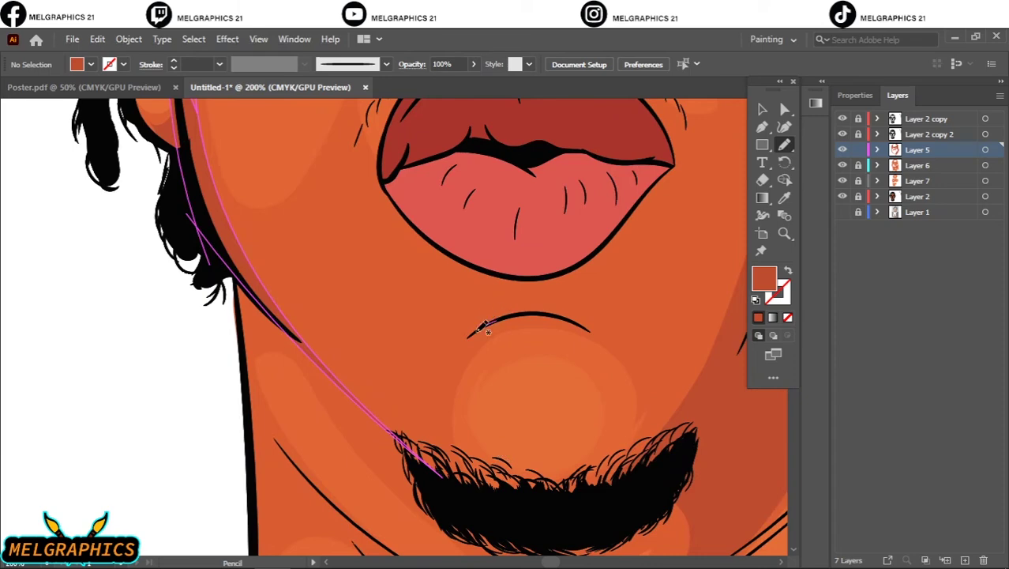
{"action": "left_click_drag", "start_coordinate": [484, 327], "coordinate": [590, 293]}
{"action": "left_click_drag", "start_coordinate": [268, 304], "coordinate": [477, 483]}
{"action": "left_click_drag", "start_coordinate": [608, 474], "coordinate": [698, 333]}
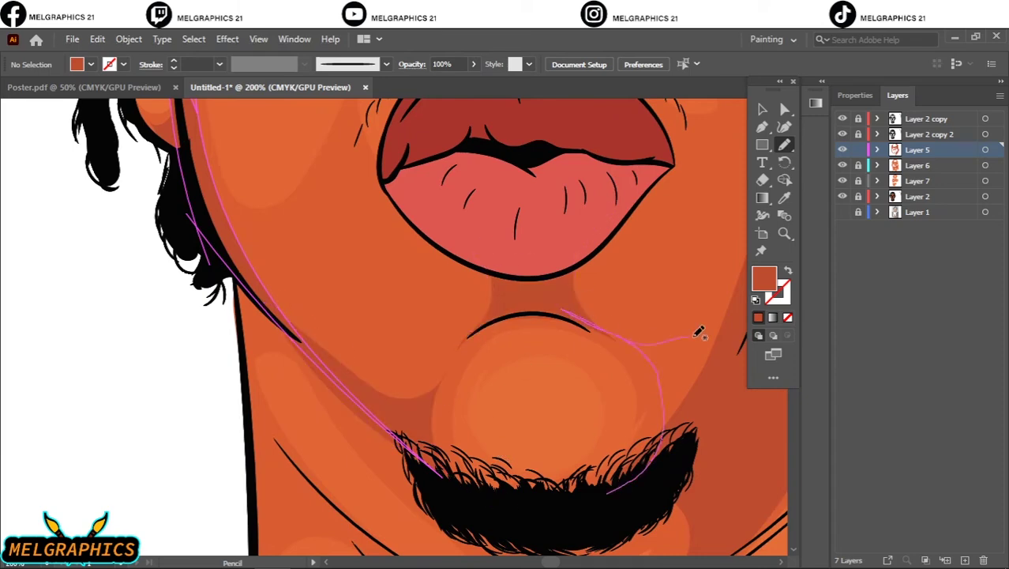
{"action": "scroll", "coordinate": [698, 333], "scroll_direction": "up", "scroll_amount": 3}
{"action": "scroll", "coordinate": [698, 333], "scroll_direction": "right", "scroll_amount": 5}
{"action": "left_click_drag", "start_coordinate": [490, 127], "coordinate": [545, 407]}
{"action": "left_click_drag", "start_coordinate": [481, 446], "coordinate": [304, 345]}
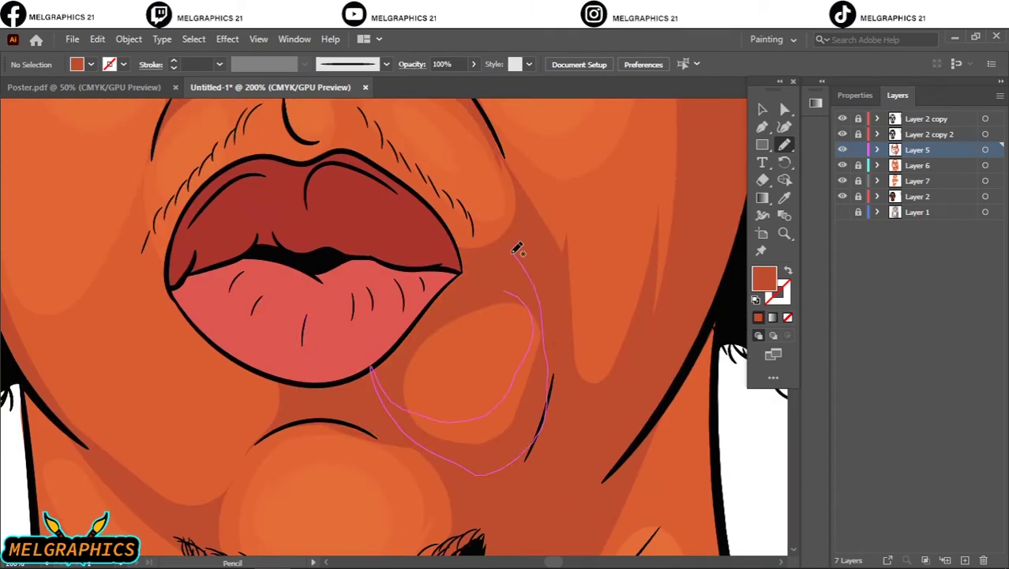
Step: Add another chin shadow shape, then create the new empty Layer 8
{"action": "key", "text": "ctrl+0"}
{"action": "scroll", "coordinate": [324, 405], "scroll_direction": "up", "scroll_amount": 5}
{"action": "left_click_drag", "start_coordinate": [323, 404], "coordinate": [492, 157]}
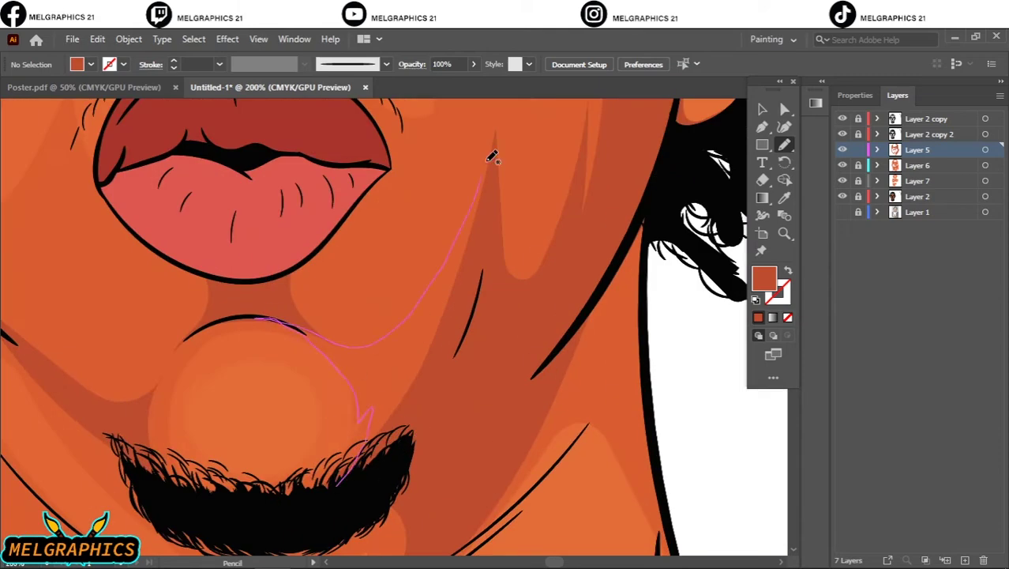
{"action": "key", "text": "ctrl+0"}
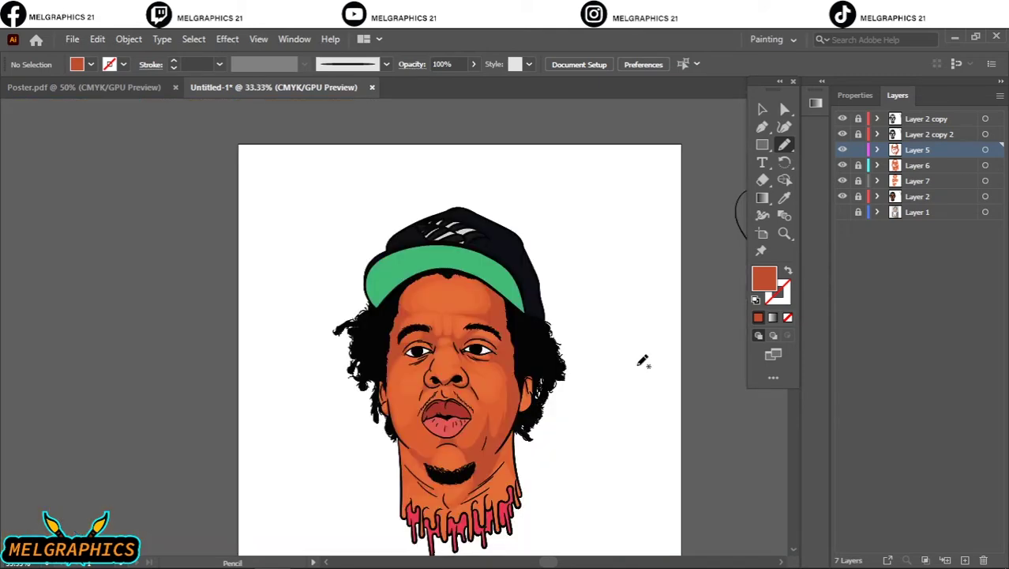
{"action": "scroll", "coordinate": [643, 361], "scroll_direction": "down", "scroll_amount": 2}
{"action": "key", "text": "ctrl+l"}
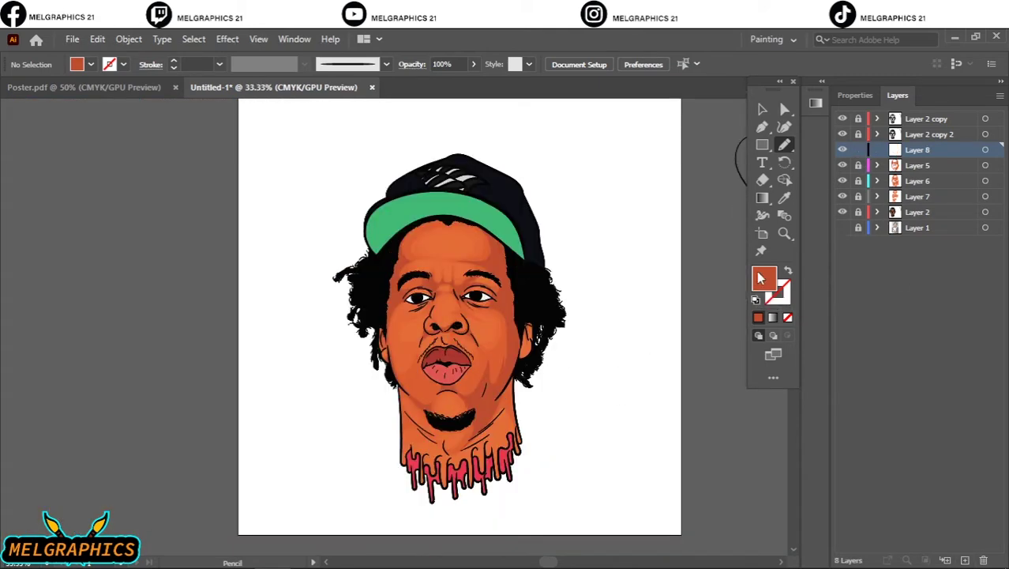
Step: Scroll the canvas view up toward the neck area
{"action": "scroll", "coordinate": [516, 387], "scroll_direction": "up", "scroll_amount": 3}
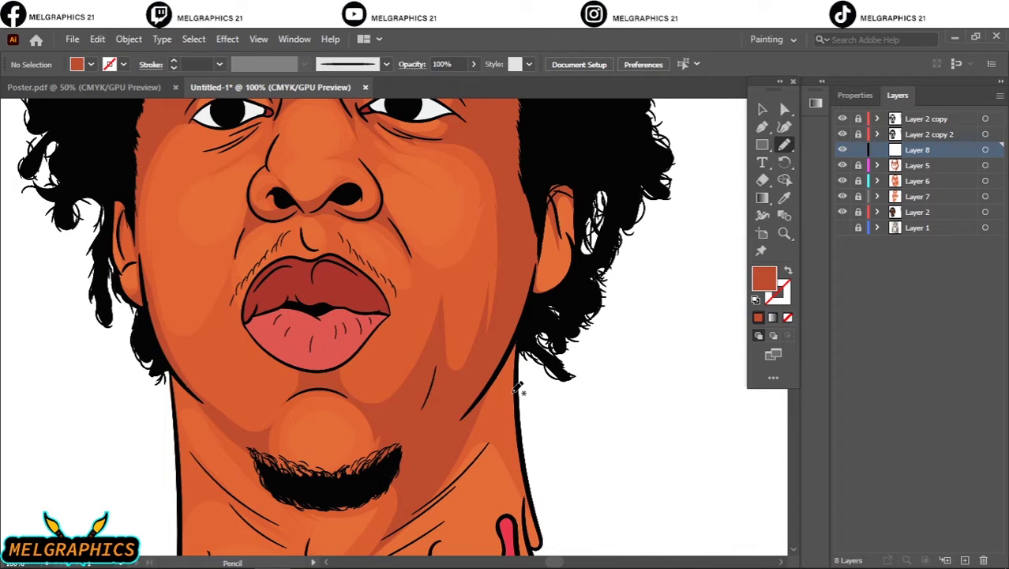
Step: Set the fill to deep red 963823 and draw shadows on the neck and right jaw
{"action": "double_click", "coordinate": [764, 278]}
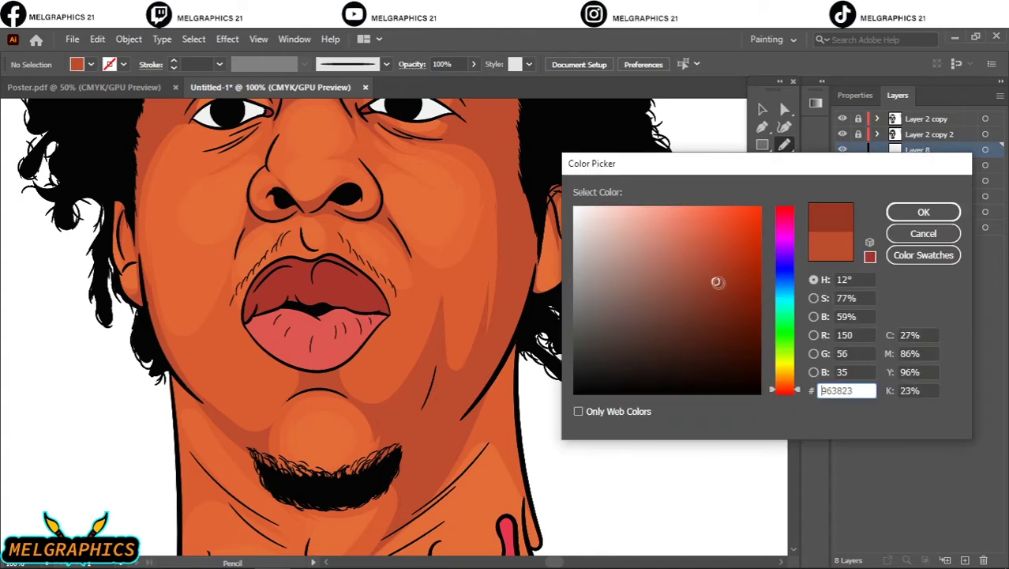
{"action": "left_click", "coordinate": [716, 284]}
{"action": "left_click", "coordinate": [925, 210]}
{"action": "scroll", "coordinate": [622, 373], "scroll_direction": "down", "scroll_amount": 3}
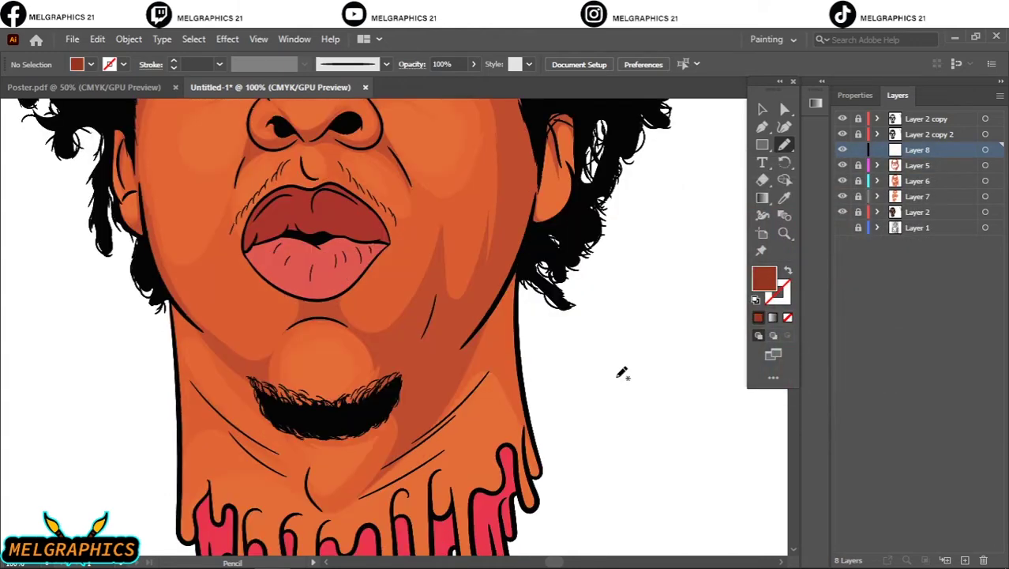
{"action": "mouse_move", "coordinate": [392, 388]}
{"action": "left_mouse_down"}
{"action": "mouse_move", "coordinate": [470, 336]}
{"action": "mouse_move", "coordinate": [524, 369]}
{"action": "mouse_move", "coordinate": [410, 442]}
{"action": "left_mouse_up"}
{"action": "left_click_drag", "start_coordinate": [462, 338], "coordinate": [518, 338]}
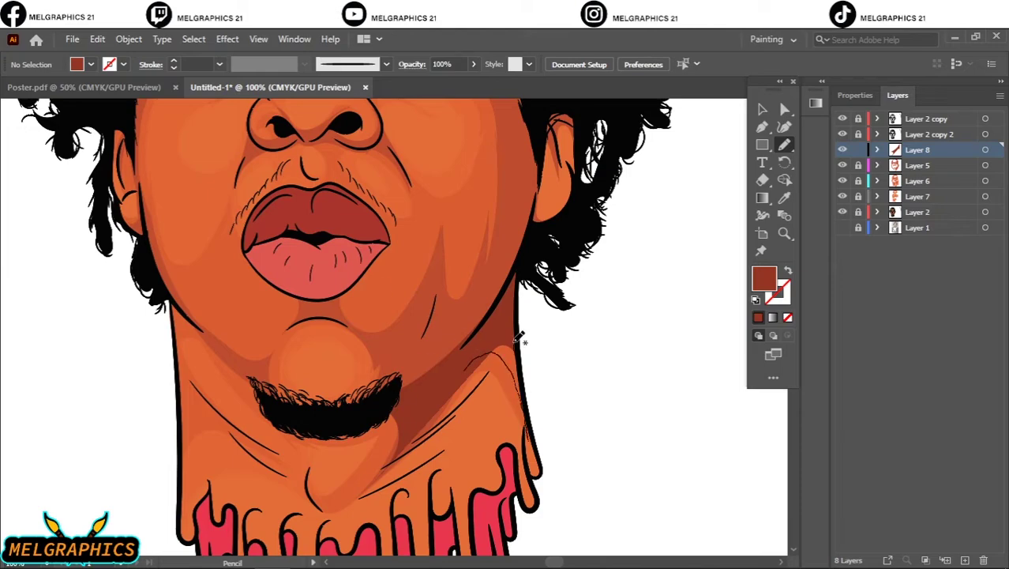
Step: Add a dark brown shadow inside the ear
{"action": "key", "text": "ctrl+0"}
{"action": "scroll", "coordinate": [541, 371], "scroll_direction": "up", "scroll_amount": 4}
{"action": "scroll", "coordinate": [541, 371], "scroll_direction": "up", "scroll_amount": 1}
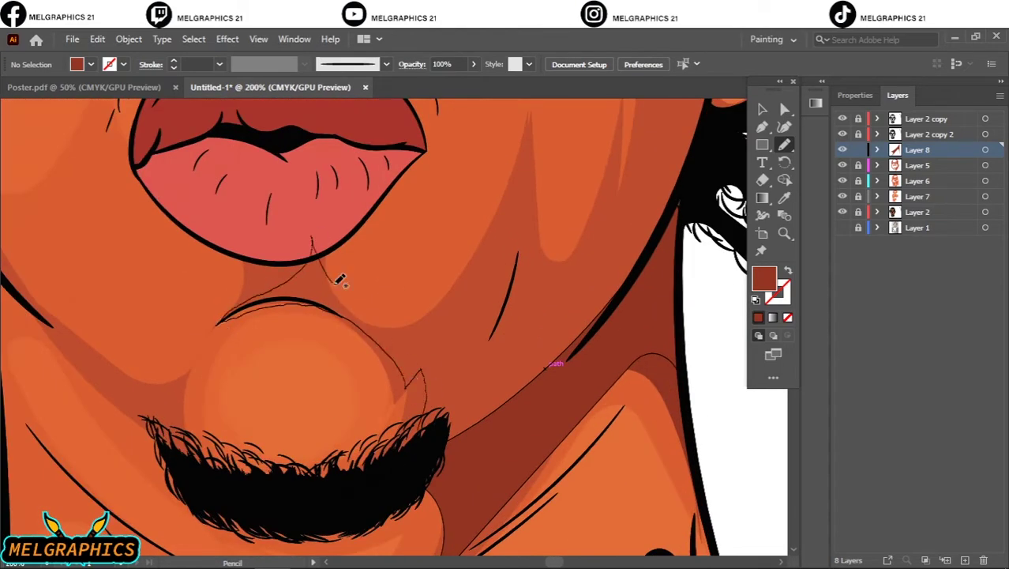
{"action": "scroll", "coordinate": [549, 365], "scroll_direction": "down", "scroll_amount": 2}
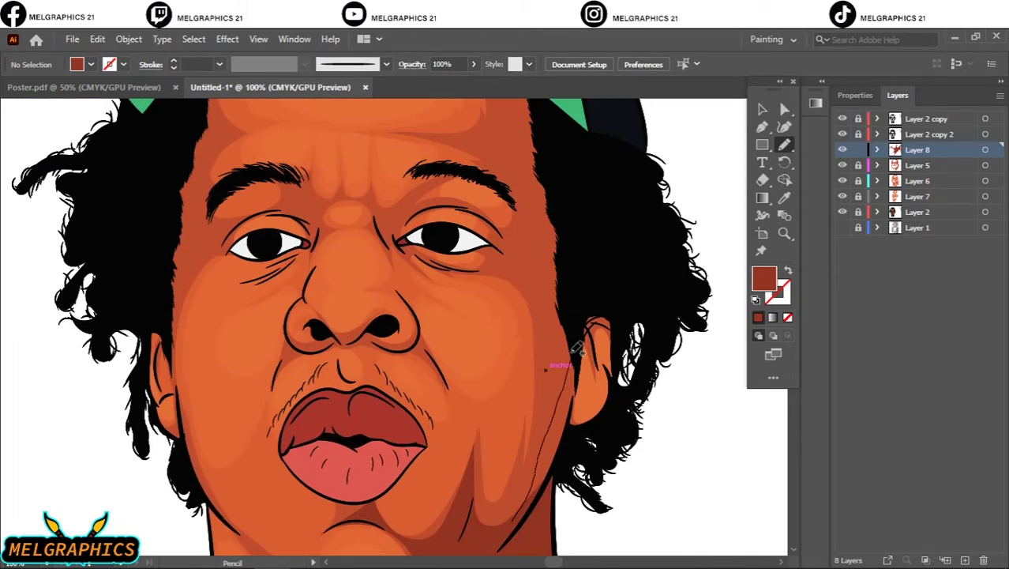
{"action": "left_click_drag", "start_coordinate": [610, 353], "coordinate": [623, 369]}
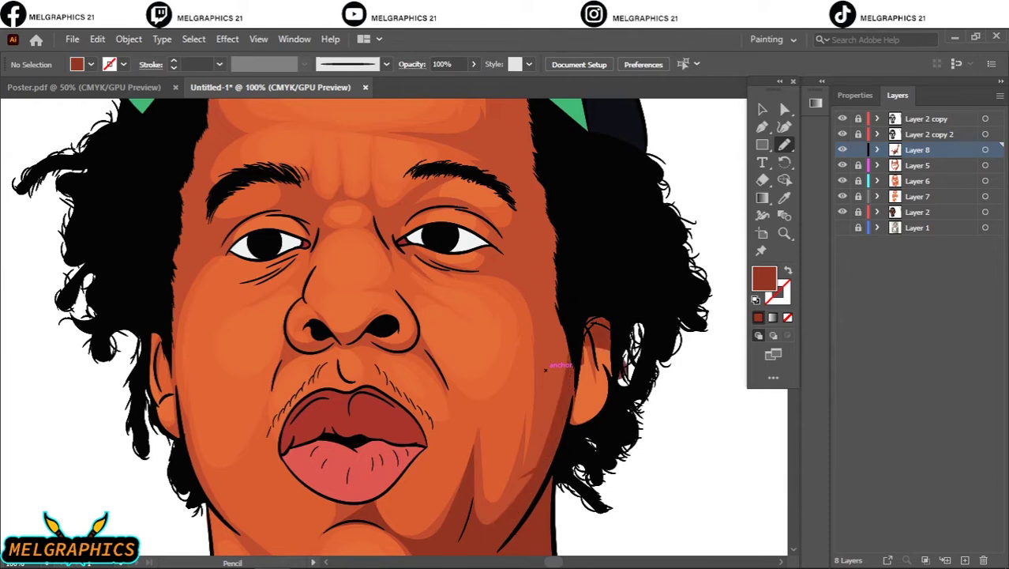
{"action": "scroll", "coordinate": [564, 367], "scroll_direction": "up", "scroll_amount": 2}
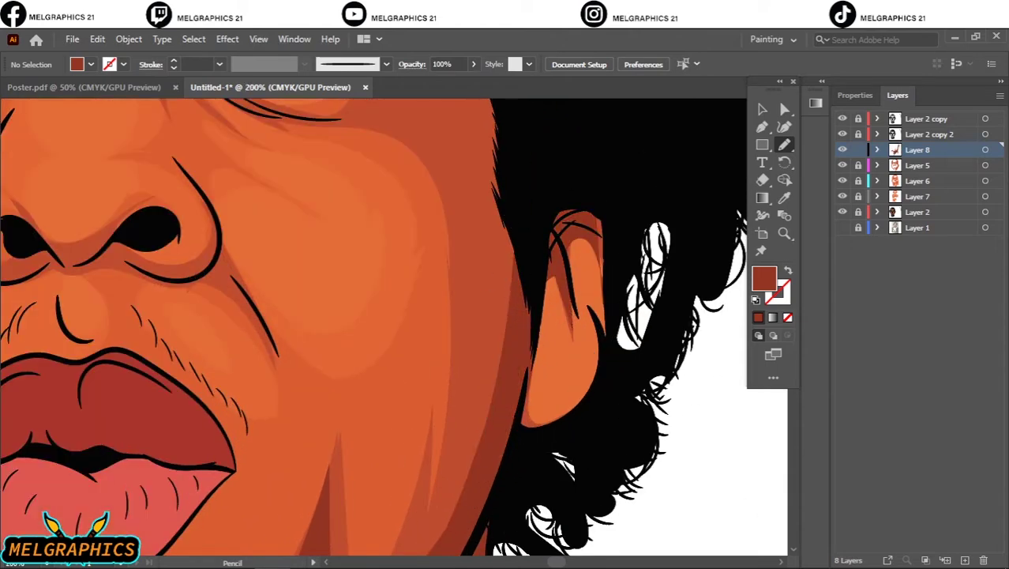
{"action": "scroll", "coordinate": [475, 451], "scroll_direction": "down", "scroll_amount": 2}
{"action": "scroll", "coordinate": [475, 450], "scroll_direction": "up", "scroll_amount": 2}
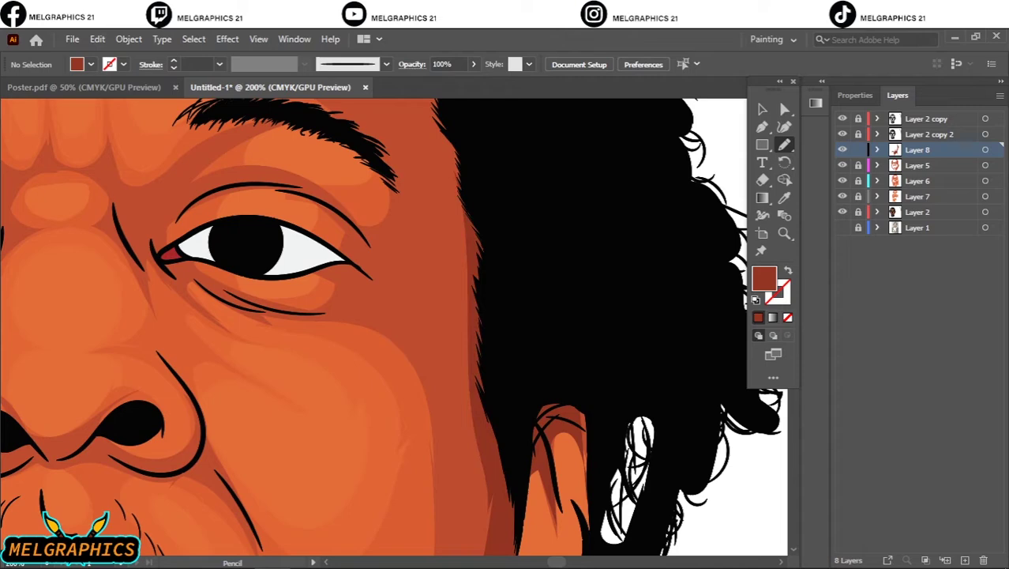
{"action": "scroll", "coordinate": [396, 232], "scroll_direction": "up", "scroll_amount": 2}
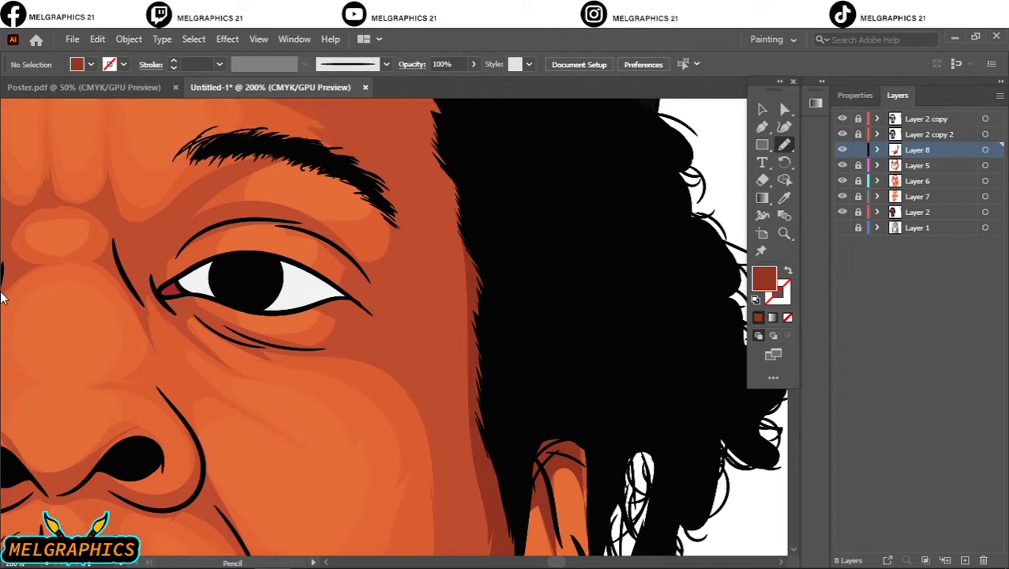
{"action": "scroll", "coordinate": [397, 232], "scroll_direction": "up", "scroll_amount": 5}
Step: Sketch strokes around the eye, then select and delete the stray strokes
{"action": "mouse_move", "coordinate": [398, 430]}
{"action": "left_mouse_down"}
{"action": "mouse_move", "coordinate": [339, 412]}
{"action": "mouse_move", "coordinate": [395, 403]}
{"action": "left_mouse_up"}
{"action": "left_click_drag", "start_coordinate": [403, 289], "coordinate": [416, 433]}
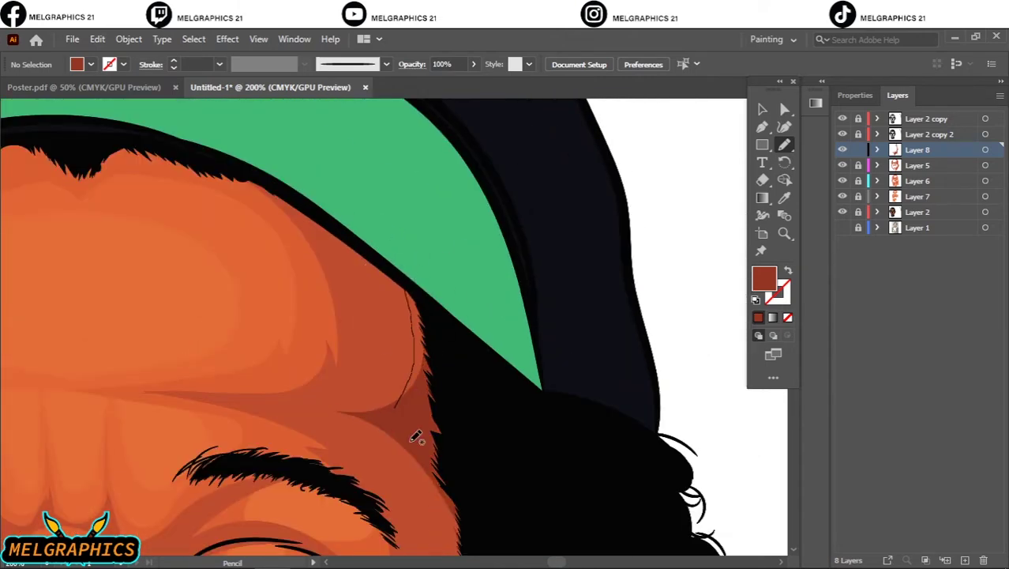
{"action": "scroll", "coordinate": [417, 435], "scroll_direction": "down", "scroll_amount": 6}
{"action": "left_click_drag", "start_coordinate": [414, 183], "coordinate": [431, 304]}
{"action": "left_click_drag", "start_coordinate": [285, 273], "coordinate": [379, 312]}
{"action": "left_click_drag", "start_coordinate": [347, 280], "coordinate": [300, 403]}
{"action": "left_click_drag", "start_coordinate": [284, 401], "coordinate": [474, 553]}
{"action": "key", "text": "ctrl+a"}
{"action": "key", "text": "Delete"}
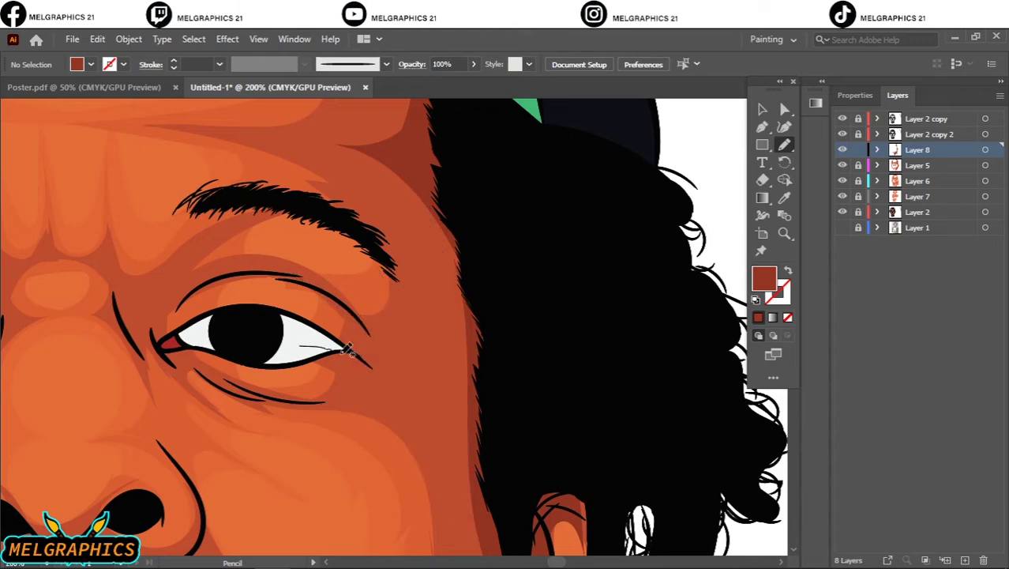
Step: Draw a shadow around the right eye socket and a stroke between the eyes
{"action": "key", "text": "ctrl+minus"}
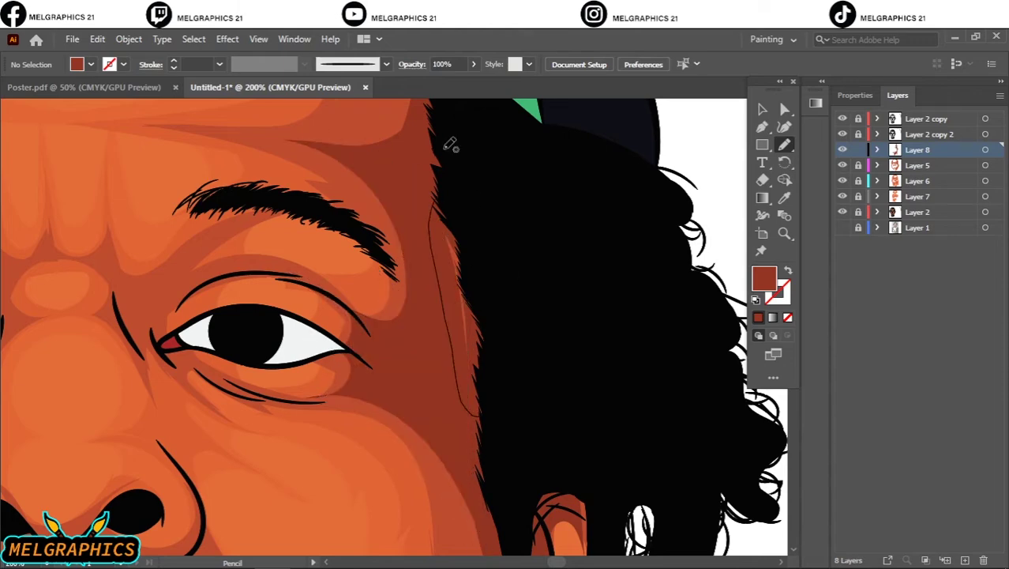
{"action": "scroll", "coordinate": [580, 327], "scroll_direction": "down", "scroll_amount": 3}
{"action": "left_click_drag", "start_coordinate": [446, 226], "coordinate": [439, 551]}
{"action": "key", "text": "ctrl+0"}
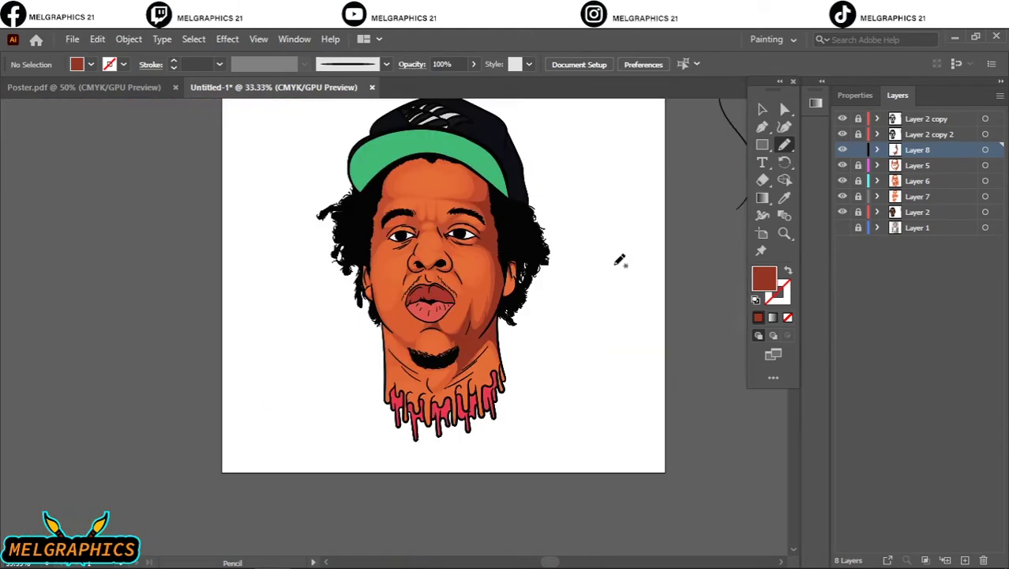
{"action": "scroll", "coordinate": [484, 247], "scroll_direction": "up", "scroll_amount": 5}
{"action": "mouse_move", "coordinate": [494, 352]}
{"action": "left_mouse_down"}
{"action": "mouse_move", "coordinate": [564, 265]}
{"action": "mouse_move", "coordinate": [671, 433]}
{"action": "left_mouse_up"}
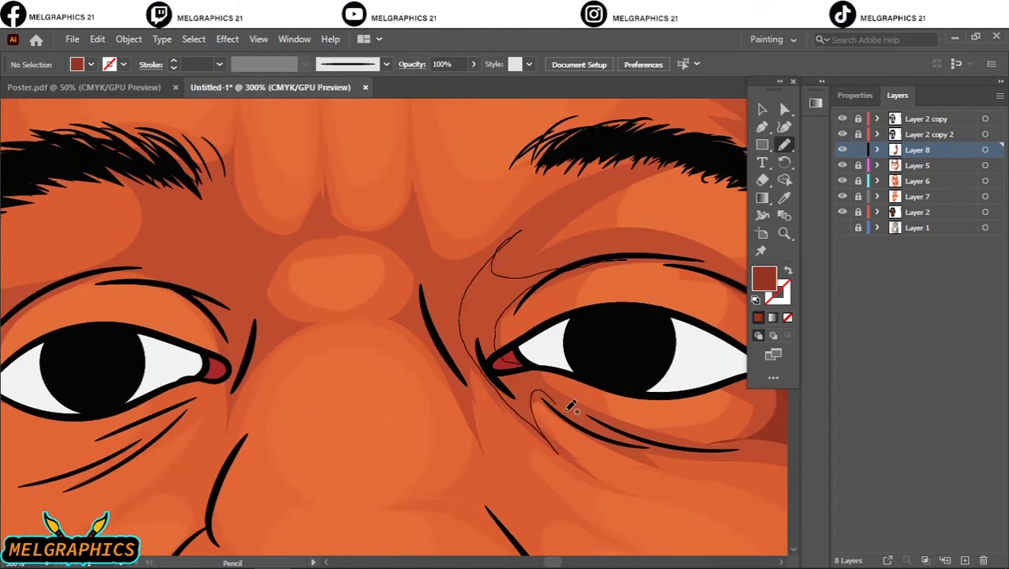
{"action": "left_click_drag", "start_coordinate": [559, 278], "coordinate": [564, 204]}
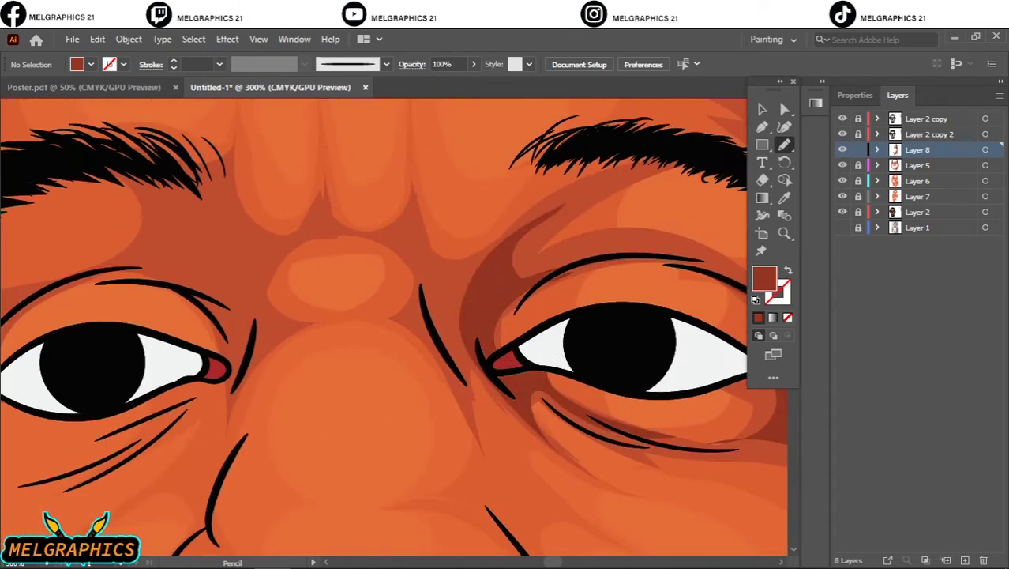
{"action": "key", "text": "ctrl+minus"}
{"action": "left_click_drag", "start_coordinate": [417, 249], "coordinate": [466, 442]}
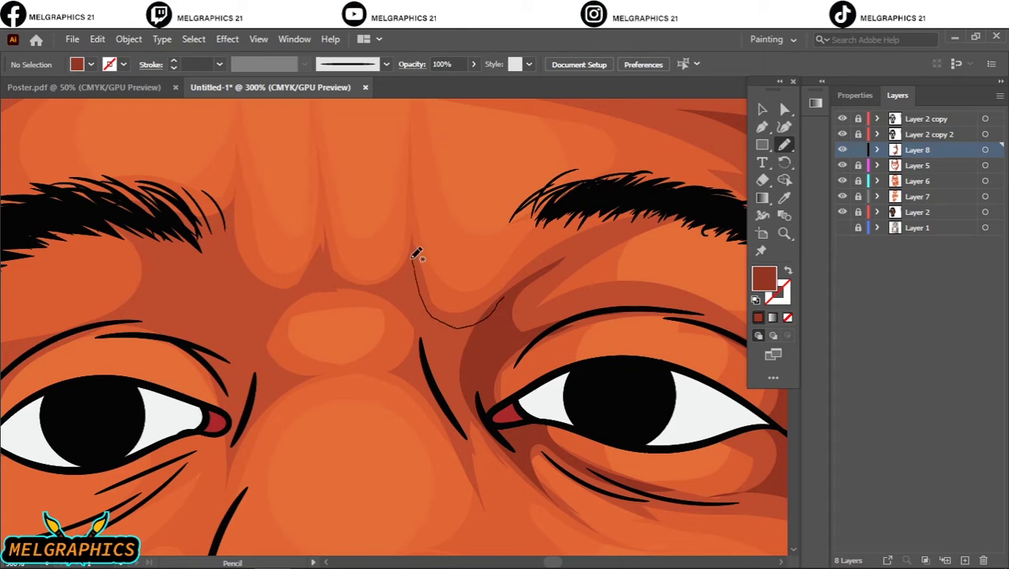
{"action": "key", "text": "ctrl+minus"}
{"action": "key", "text": "ctrl+minus"}
{"action": "key", "text": "ctrl+minus"}
{"action": "key", "text": "ctrl+minus"}
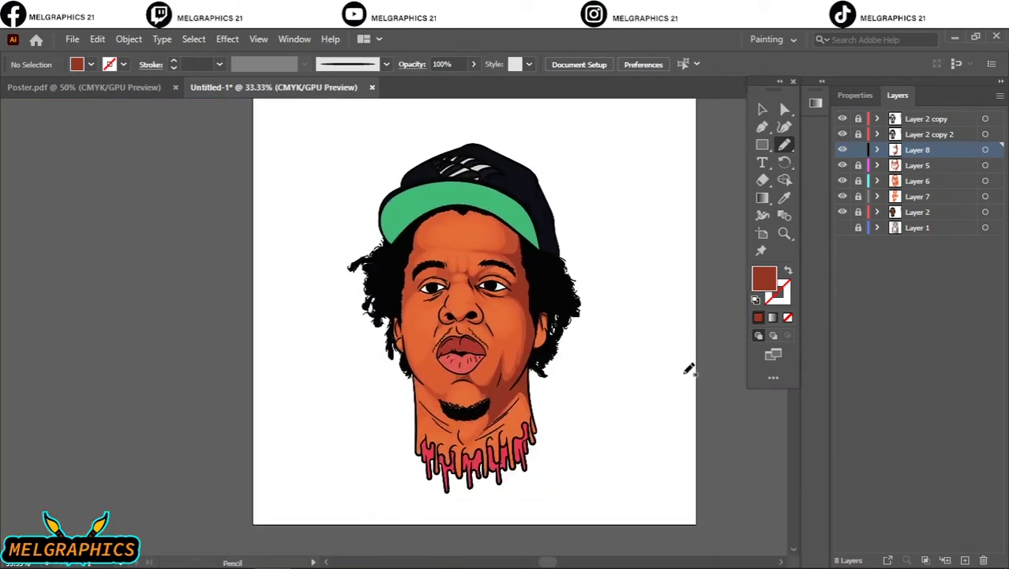
Step: Darken the hairline spikes and add a shadow along the right cheek
{"action": "scroll", "coordinate": [690, 365], "scroll_direction": "up", "scroll_amount": 5}
{"action": "mouse_move", "coordinate": [322, 191]}
{"action": "left_mouse_down"}
{"action": "mouse_move", "coordinate": [373, 223]}
{"action": "mouse_move", "coordinate": [437, 153]}
{"action": "left_mouse_up"}
{"action": "left_click_drag", "start_coordinate": [515, 209], "coordinate": [600, 242]}
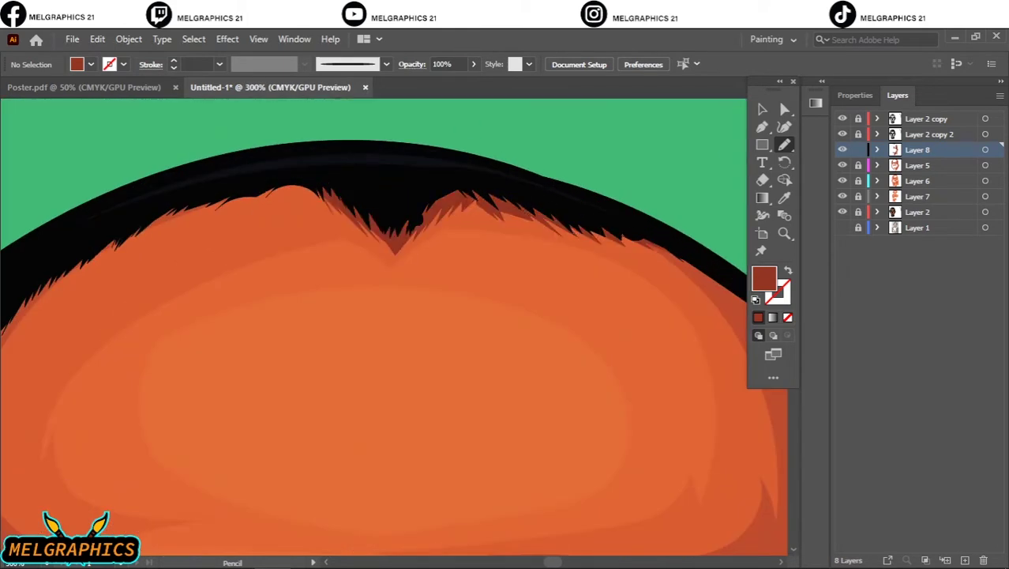
{"action": "scroll", "coordinate": [606, 272], "scroll_direction": "down", "scroll_amount": 10}
{"action": "scroll", "coordinate": [533, 268], "scroll_direction": "up", "scroll_amount": 10}
{"action": "left_click_drag", "start_coordinate": [570, 328], "coordinate": [644, 454]}
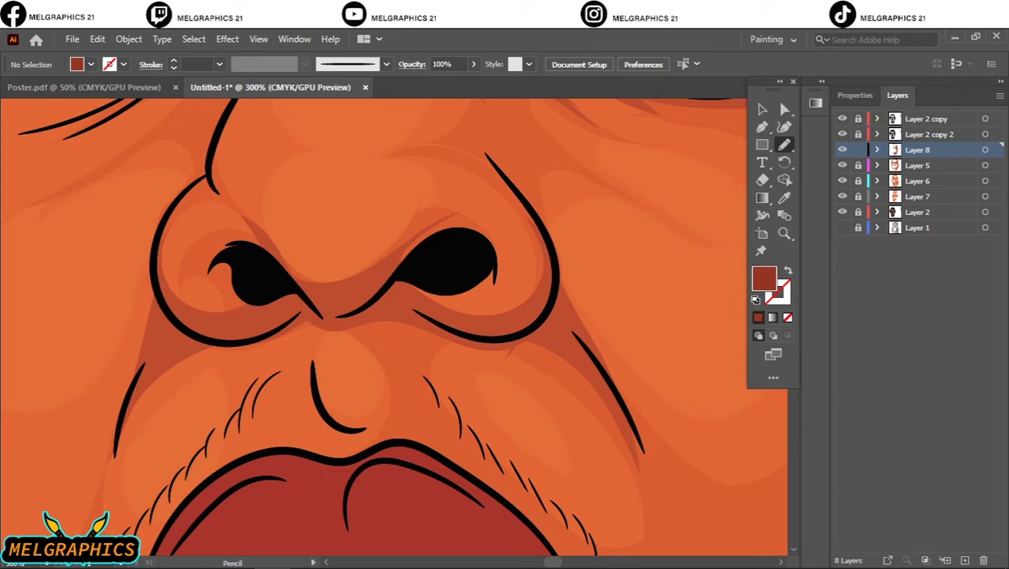
Step: Add dark shadows around the nose bridge, under the left eye and around the right nostril
{"action": "left_click_drag", "start_coordinate": [495, 333], "coordinate": [562, 309]}
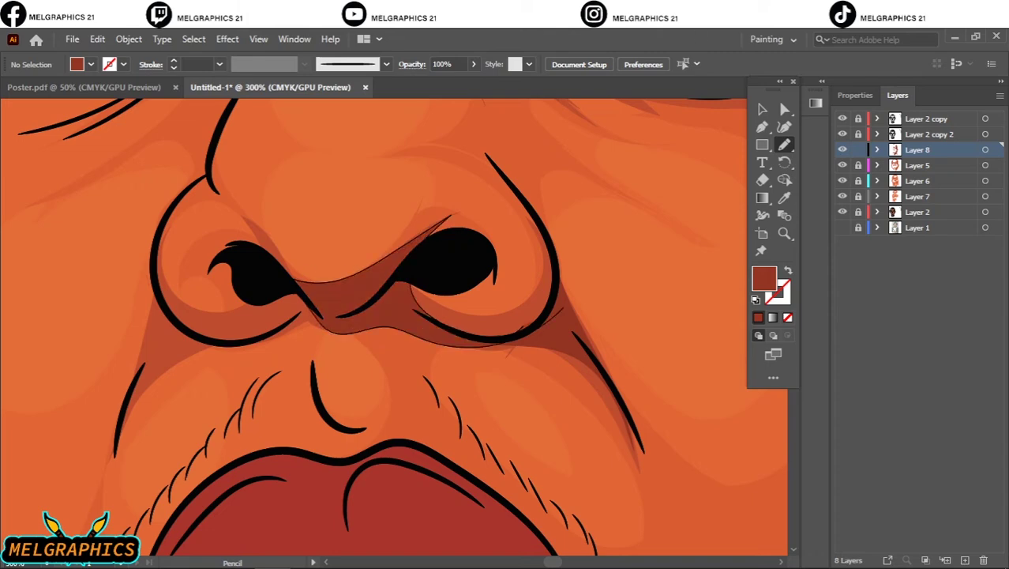
{"action": "left_click_drag", "start_coordinate": [267, 219], "coordinate": [158, 316]}
{"action": "mouse_move", "coordinate": [368, 310]}
{"action": "left_mouse_down"}
{"action": "mouse_move", "coordinate": [330, 307]}
{"action": "mouse_move", "coordinate": [442, 473]}
{"action": "left_mouse_up"}
{"action": "key", "text": "ctrl+minus"}
{"action": "key", "text": "ctrl+minus"}
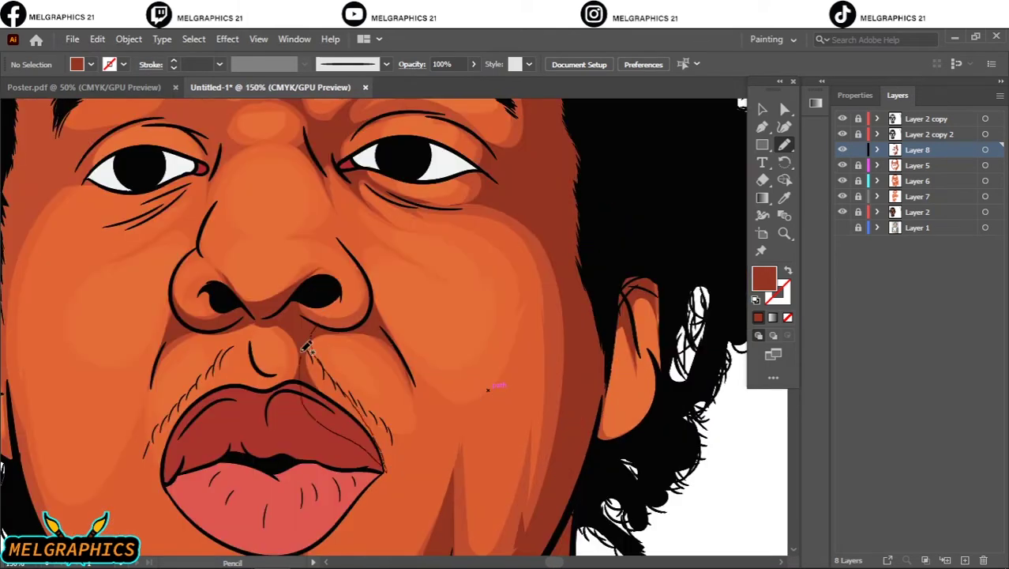
{"action": "scroll", "coordinate": [452, 363], "scroll_direction": "down", "scroll_amount": 4}
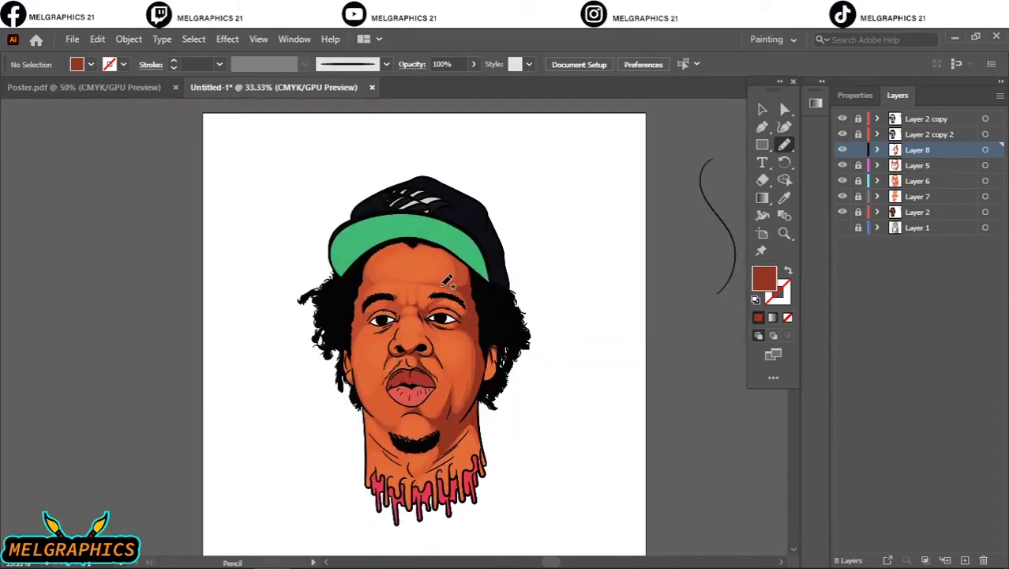
{"action": "scroll", "coordinate": [447, 281], "scroll_direction": "up", "scroll_amount": 2}
{"action": "scroll", "coordinate": [457, 365], "scroll_direction": "up", "scroll_amount": 3}
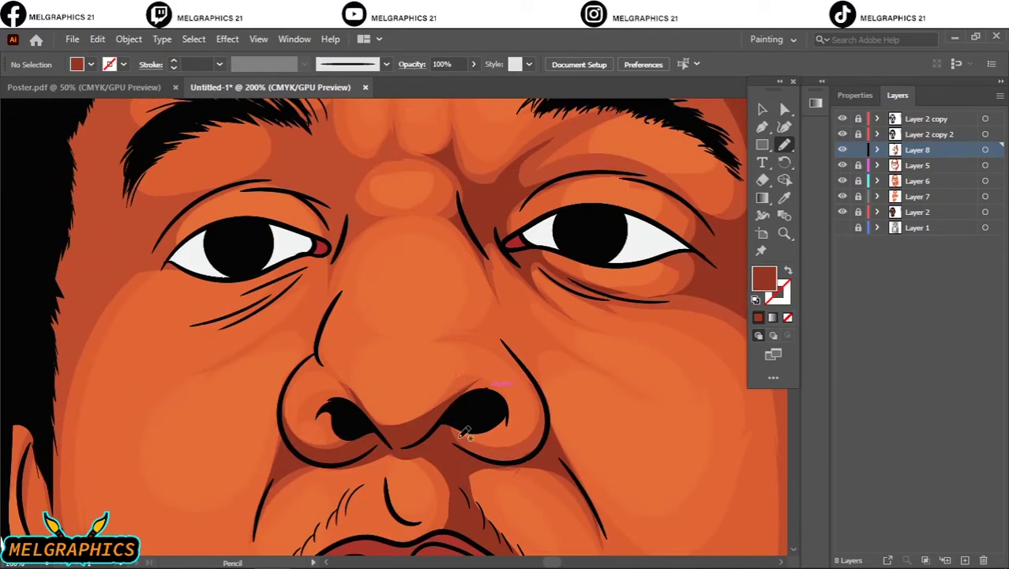
{"action": "left_click_drag", "start_coordinate": [556, 409], "coordinate": [466, 444]}
{"action": "scroll", "coordinate": [468, 445], "scroll_direction": "down", "scroll_amount": 4}
{"action": "scroll", "coordinate": [450, 410], "scroll_direction": "up", "scroll_amount": 2}
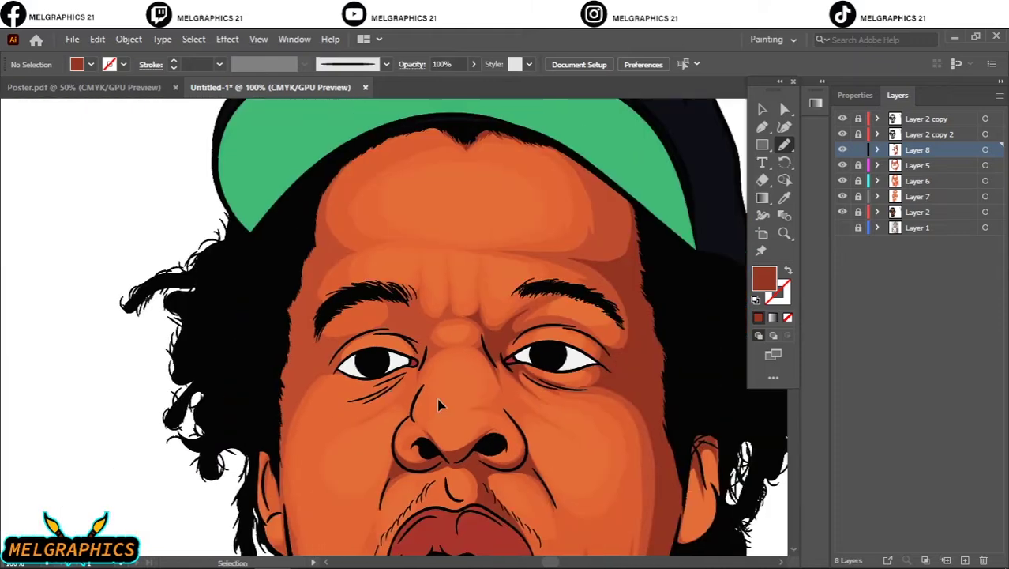
{"action": "scroll", "coordinate": [447, 409], "scroll_direction": "right", "scroll_amount": 1}
{"action": "scroll", "coordinate": [448, 409], "scroll_direction": "down", "scroll_amount": 1}
Step: Create new Layer 9 and hide the cartoon artwork so only the reference photo shows
{"action": "left_click", "coordinate": [916, 212]}
{"action": "key", "text": "ctrl+l"}
{"action": "left_click", "coordinate": [843, 226], "text": "alt"}
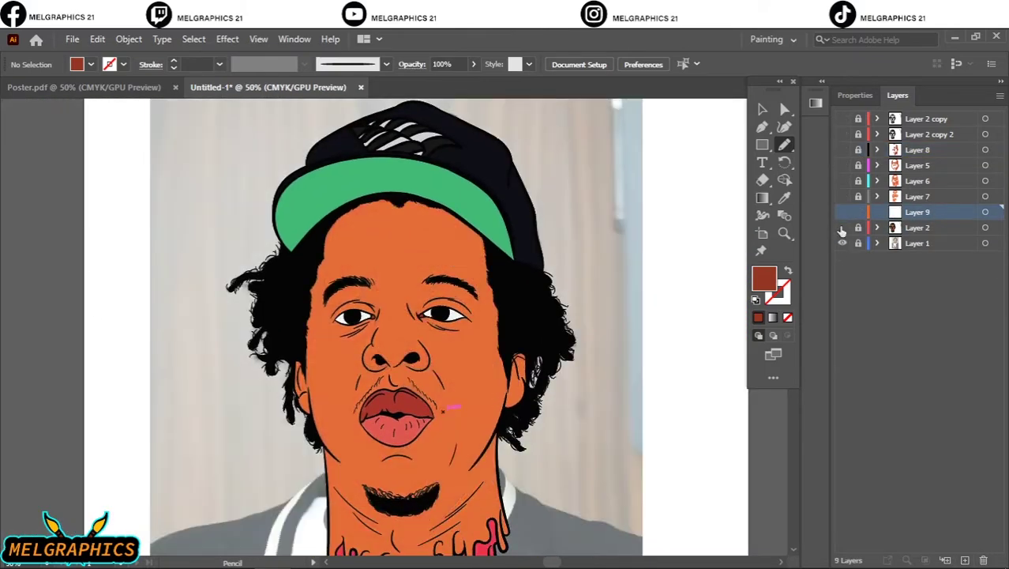
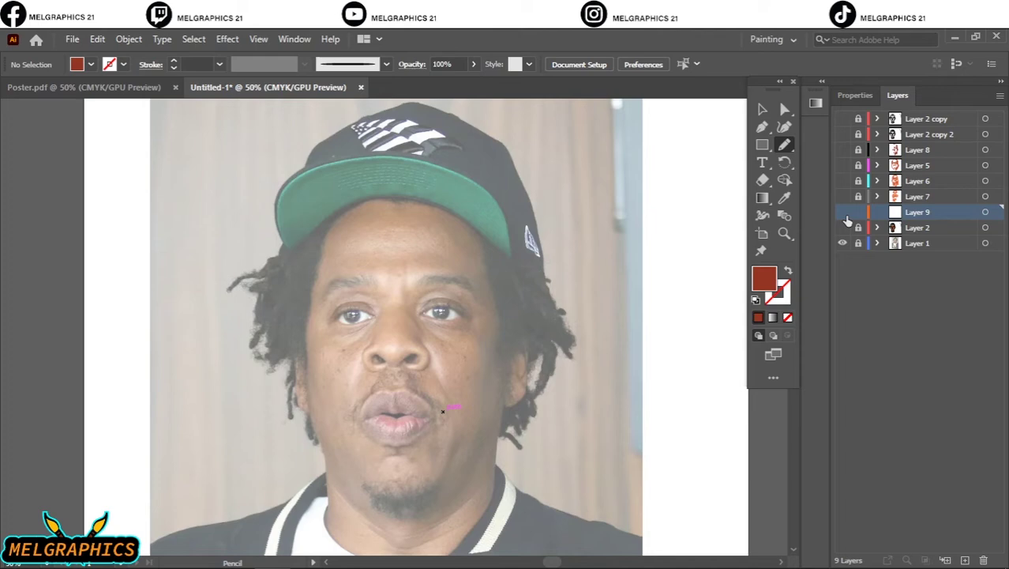
Step: Make the cartoon layers visible and set the fill to the face's orange skin colour
{"action": "left_click_drag", "start_coordinate": [843, 227], "coordinate": [842, 118]}
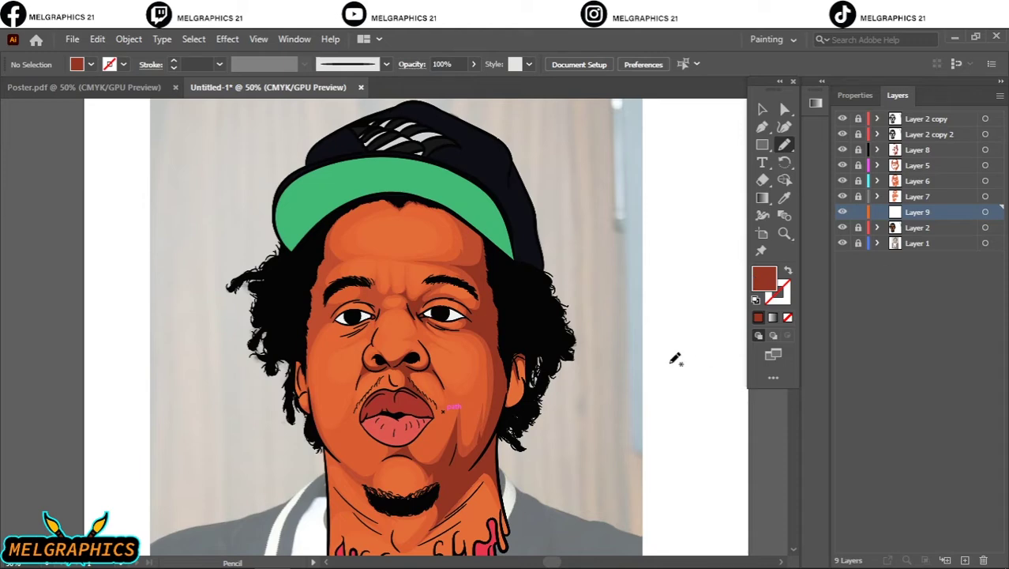
{"action": "left_click", "coordinate": [784, 197]}
{"action": "left_click", "coordinate": [409, 243]}
{"action": "double_click", "coordinate": [763, 278]}
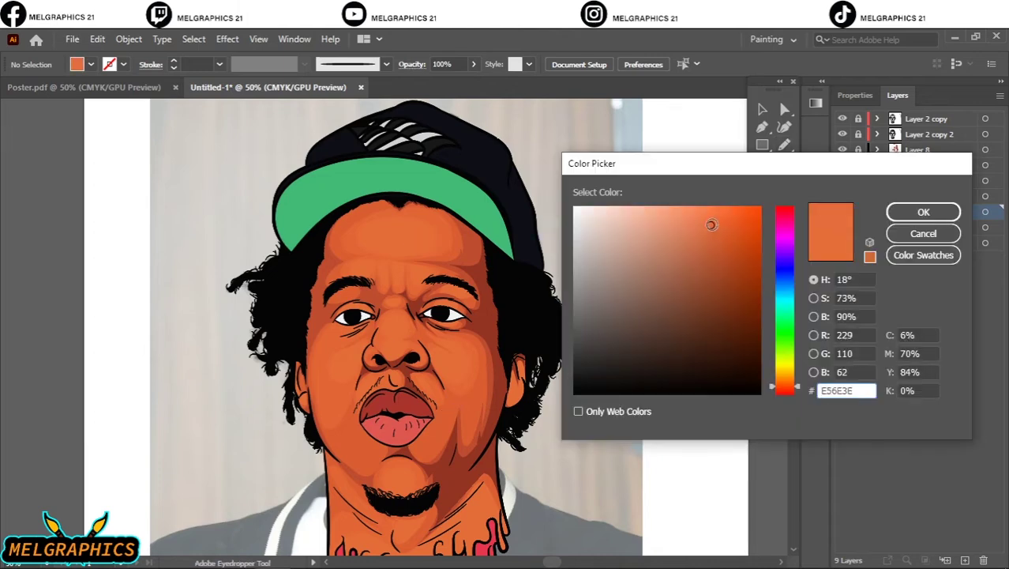
{"action": "left_click", "coordinate": [923, 211]}
Step: Select the Layer 9 face artwork and add a new empty Layer 10
{"action": "left_click", "coordinate": [784, 145]}
{"action": "scroll", "coordinate": [381, 506], "scroll_direction": "up", "scroll_amount": 3}
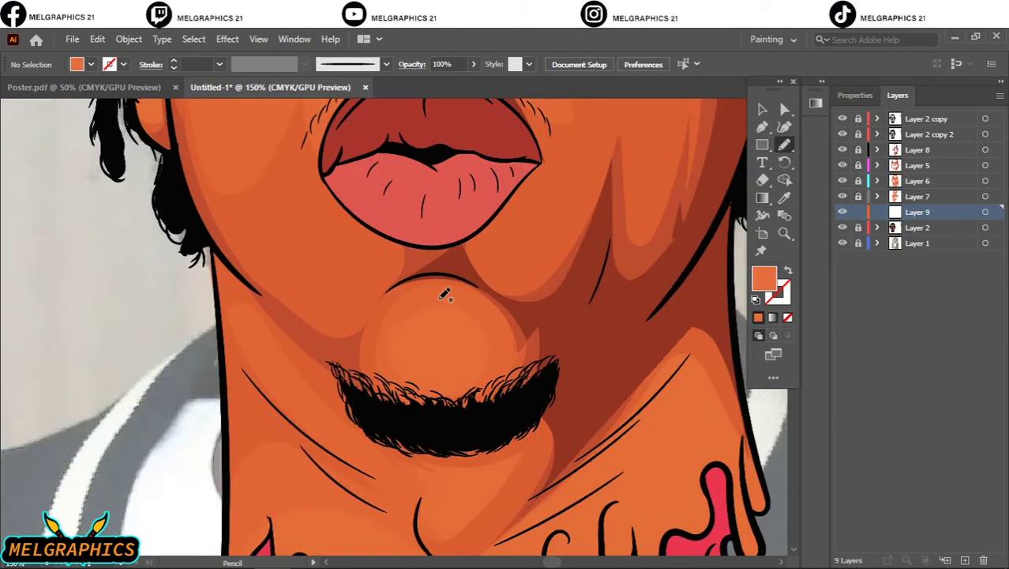
{"action": "scroll", "coordinate": [604, 345], "scroll_direction": "up", "scroll_amount": 5}
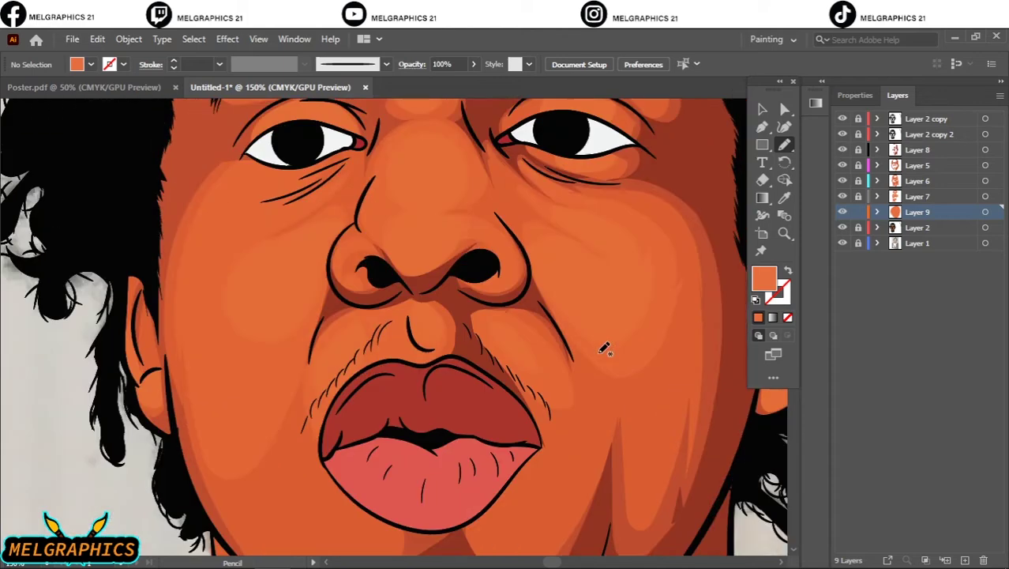
{"action": "scroll", "coordinate": [605, 349], "scroll_direction": "up", "scroll_amount": 2}
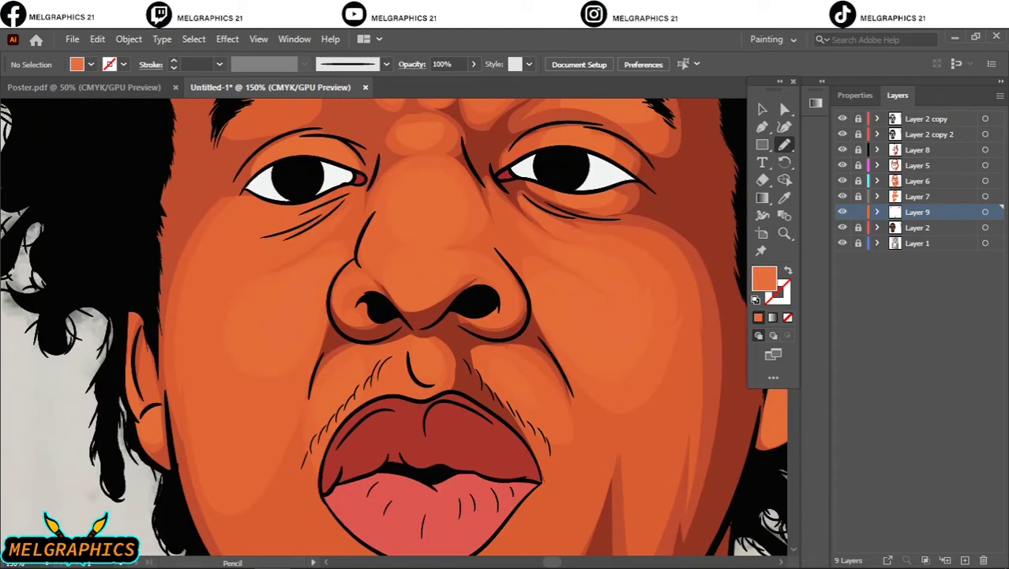
{"action": "scroll", "coordinate": [437, 221], "scroll_direction": "up", "scroll_amount": 5}
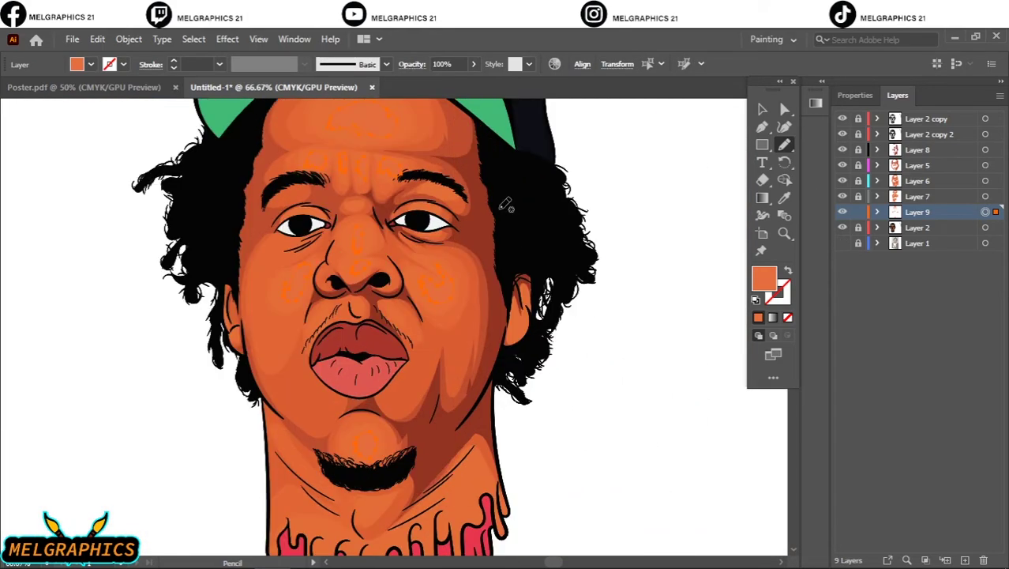
{"action": "left_click", "coordinate": [399, 299]}
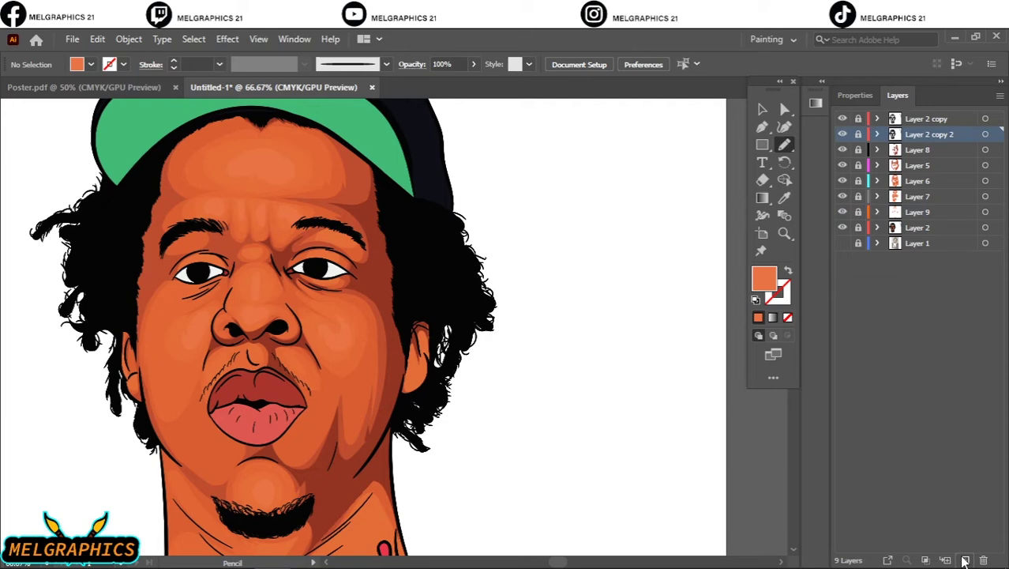
{"action": "left_click", "coordinate": [964, 560]}
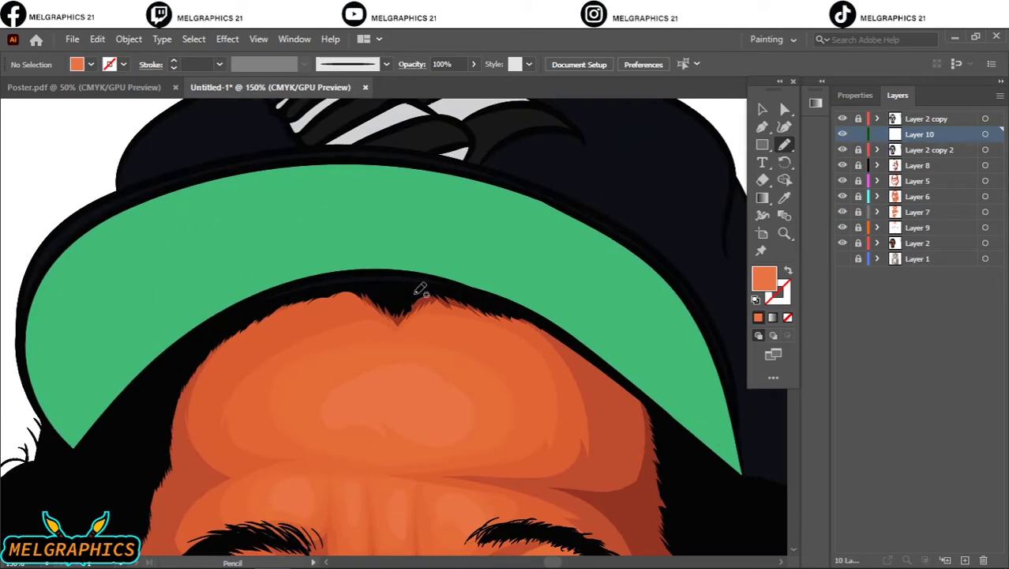
Step: Sample the brim green, darken it, and pencil shadow shapes along the brim's left side
{"action": "key", "text": "i"}
{"action": "left_click", "coordinate": [382, 216]}
{"action": "scroll", "coordinate": [383, 217], "scroll_direction": "up", "scroll_amount": 3}
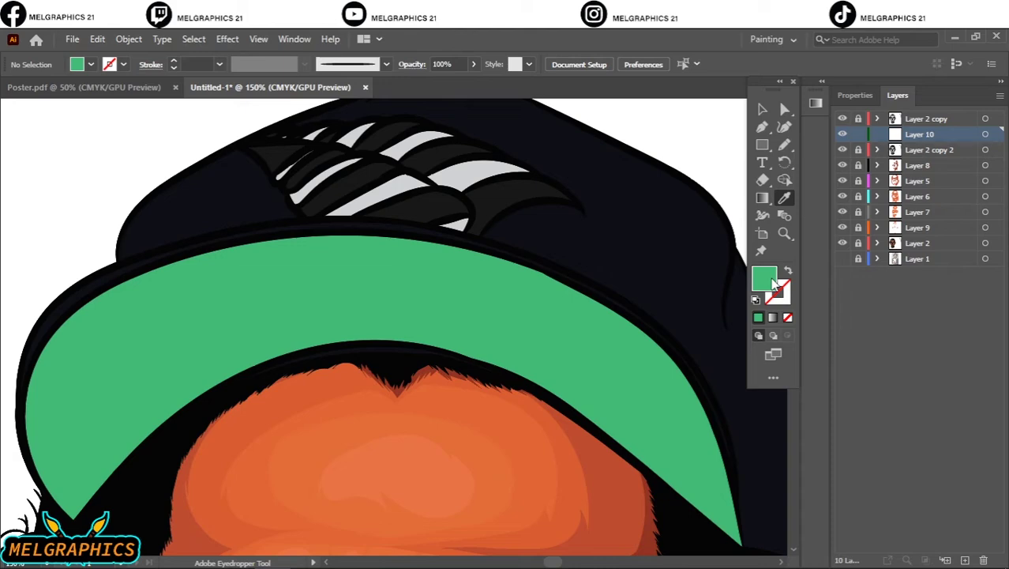
{"action": "double_click", "coordinate": [772, 283]}
{"action": "left_click", "coordinate": [689, 282]}
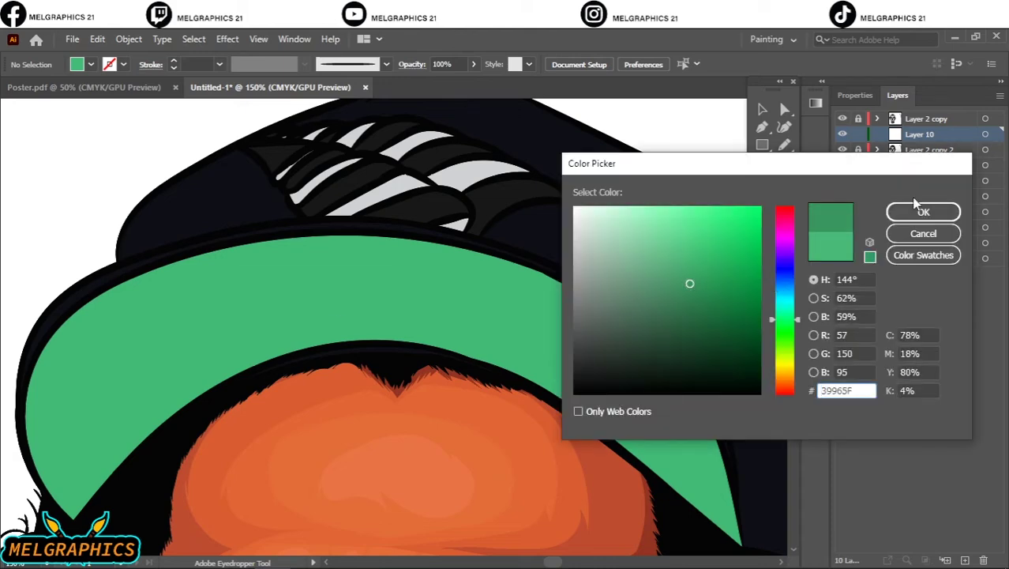
{"action": "left_click", "coordinate": [923, 212]}
{"action": "key", "text": "n"}
{"action": "mouse_move", "coordinate": [360, 341]}
{"action": "left_mouse_down"}
{"action": "mouse_move", "coordinate": [469, 169]}
{"action": "mouse_move", "coordinate": [315, 335]}
{"action": "left_mouse_up"}
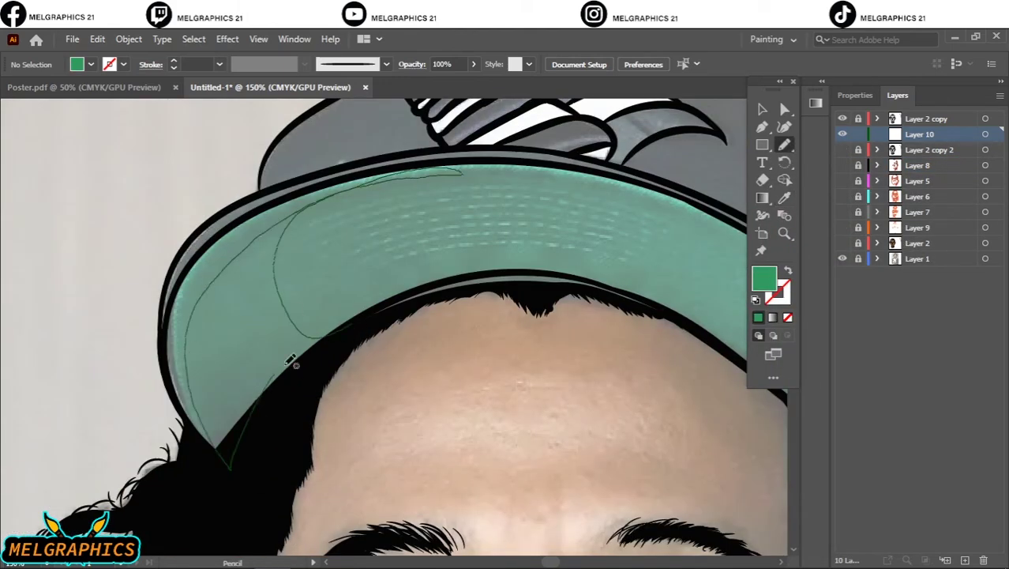
{"action": "key", "text": "ctrl+plus"}
{"action": "mouse_move", "coordinate": [433, 477]}
{"action": "left_mouse_down"}
{"action": "mouse_move", "coordinate": [409, 296]}
{"action": "mouse_move", "coordinate": [233, 545]}
{"action": "left_mouse_up"}
{"action": "key", "text": "ctrl+minus"}
{"action": "key", "text": "ctrl+minus"}
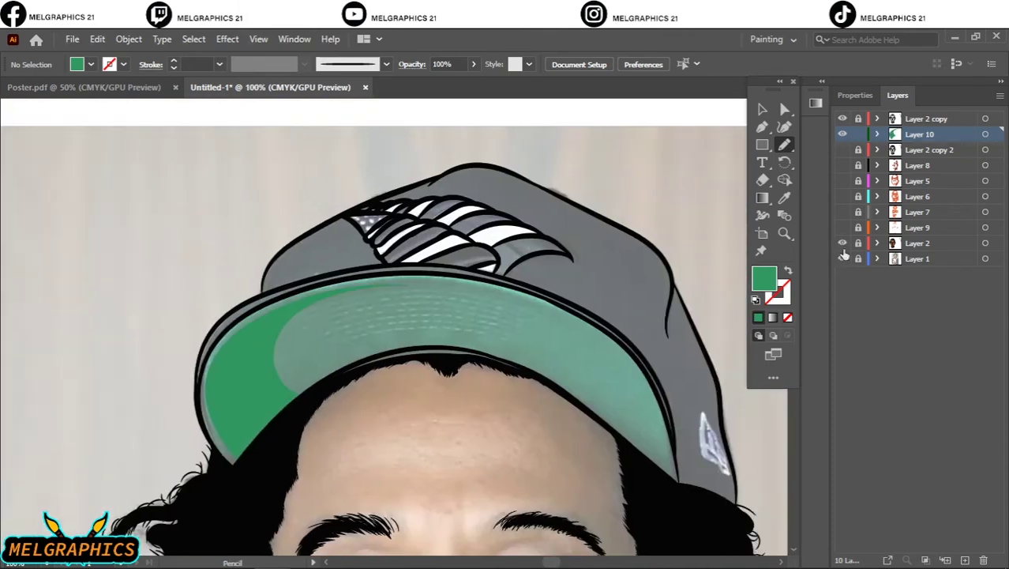
Step: Show the dark cap layers and pick a slightly adjusted navy fill
{"action": "left_click", "coordinate": [842, 258]}
{"action": "key", "text": "i"}
{"action": "double_click", "coordinate": [764, 277]}
{"action": "mouse_move", "coordinate": [644, 380]}
{"action": "left_mouse_down"}
{"action": "mouse_move", "coordinate": [660, 384]}
{"action": "mouse_move", "coordinate": [626, 388]}
{"action": "left_mouse_up"}
{"action": "key", "text": "Return"}
{"action": "key", "text": "n"}
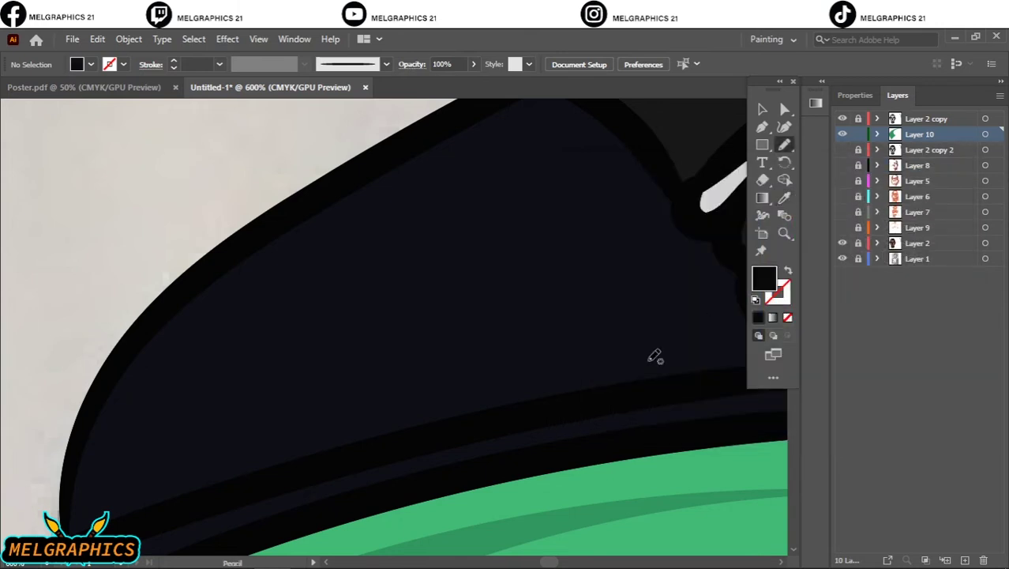
Step: Draw navy shading shapes on the cap's left side and along its right edge
{"action": "scroll", "coordinate": [655, 356], "scroll_direction": "down", "scroll_amount": 4}
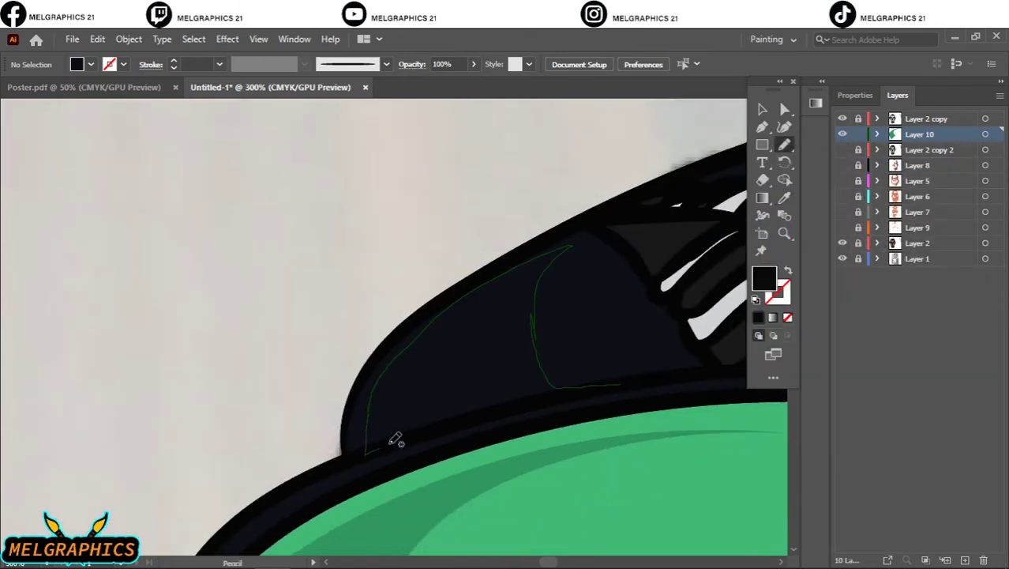
{"action": "scroll", "coordinate": [631, 399], "scroll_direction": "up", "scroll_amount": 3}
{"action": "scroll", "coordinate": [620, 407], "scroll_direction": "up", "scroll_amount": 1}
{"action": "scroll", "coordinate": [620, 407], "scroll_direction": "down", "scroll_amount": 1}
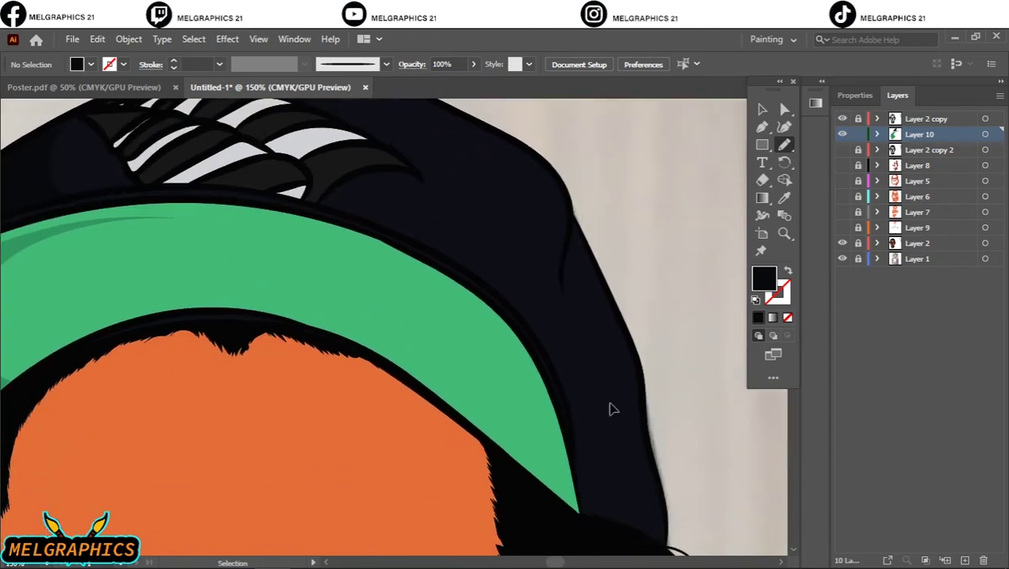
{"action": "left_click_drag", "start_coordinate": [518, 332], "coordinate": [543, 215]}
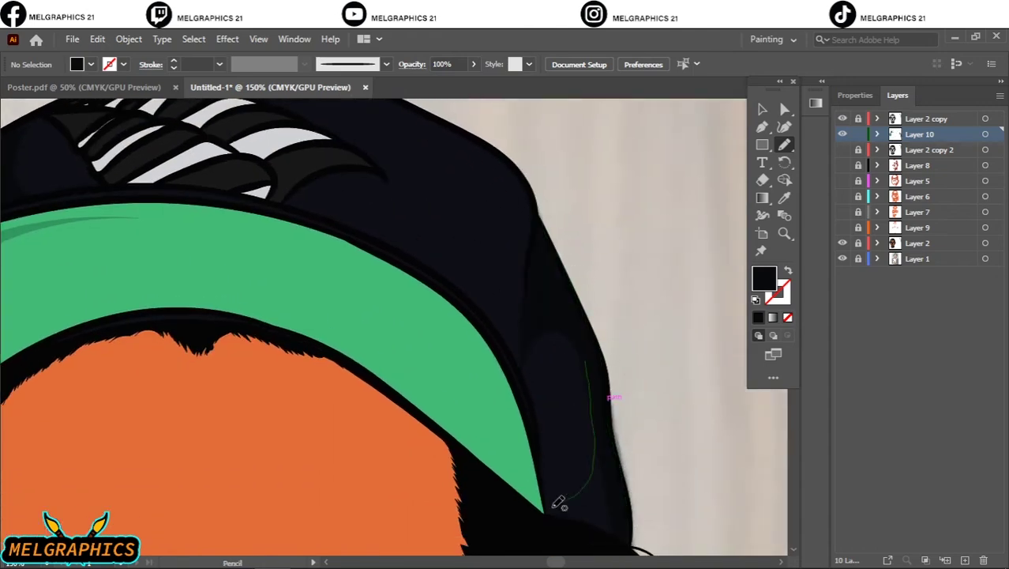
{"action": "scroll", "coordinate": [612, 395], "scroll_direction": "up", "scroll_amount": 3}
{"action": "scroll", "coordinate": [508, 271], "scroll_direction": "down", "scroll_amount": 2}
{"action": "left_click_drag", "start_coordinate": [372, 185], "coordinate": [327, 142]}
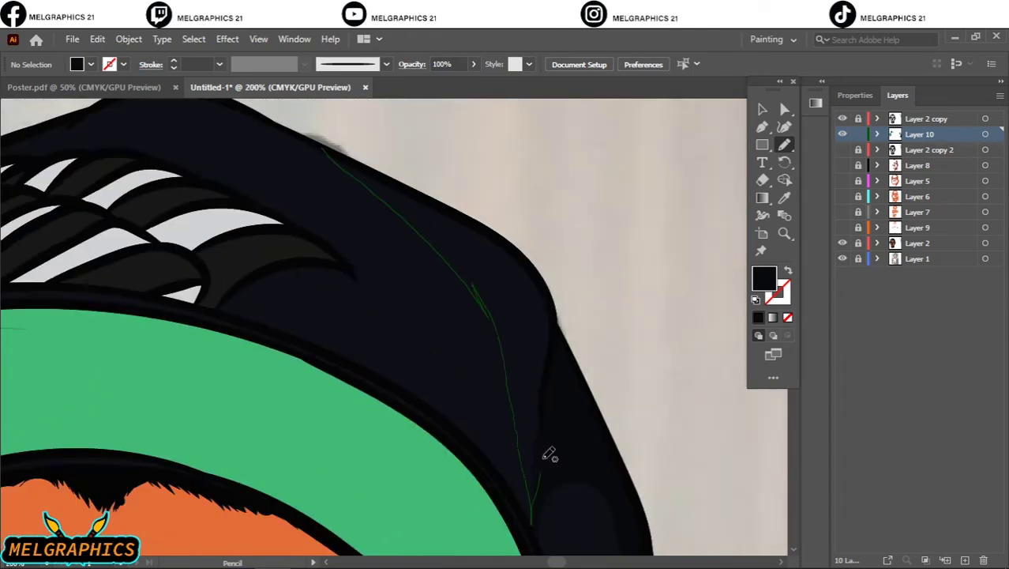
{"action": "scroll", "coordinate": [132, 220], "scroll_direction": "up", "scroll_amount": 1}
{"action": "mouse_move", "coordinate": [132, 219]}
{"action": "left_mouse_down"}
{"action": "mouse_move", "coordinate": [241, 259]}
{"action": "mouse_move", "coordinate": [275, 290]}
{"action": "mouse_move", "coordinate": [454, 374]}
{"action": "left_mouse_up"}
{"action": "scroll", "coordinate": [440, 349], "scroll_direction": "down", "scroll_amount": 4}
Step: Make the cartoon layers visible again and hide the photo
{"action": "left_click_drag", "start_coordinate": [842, 149], "coordinate": [842, 227]}
{"action": "left_click", "coordinate": [842, 258]}
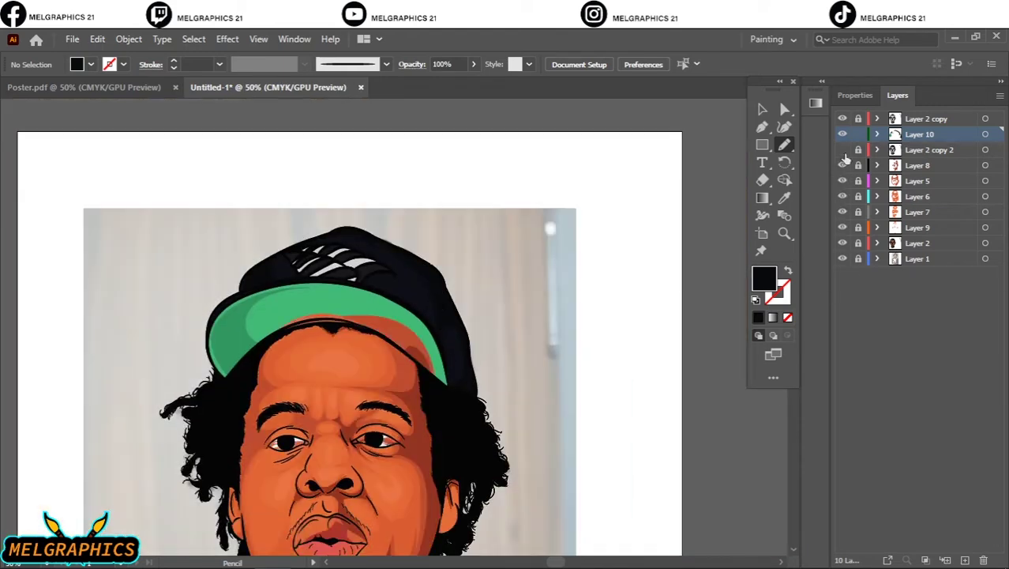
{"action": "scroll", "coordinate": [666, 323], "scroll_direction": "down", "scroll_amount": 2}
{"action": "scroll", "coordinate": [299, 319], "scroll_direction": "up", "scroll_amount": 3}
{"action": "scroll", "coordinate": [299, 320], "scroll_direction": "down", "scroll_amount": 1}
Step: Set a red lip fill and hide the cartoon layers to trace over the photo
{"action": "scroll", "coordinate": [292, 360], "scroll_direction": "up", "scroll_amount": 5}
{"action": "double_click", "coordinate": [764, 276]}
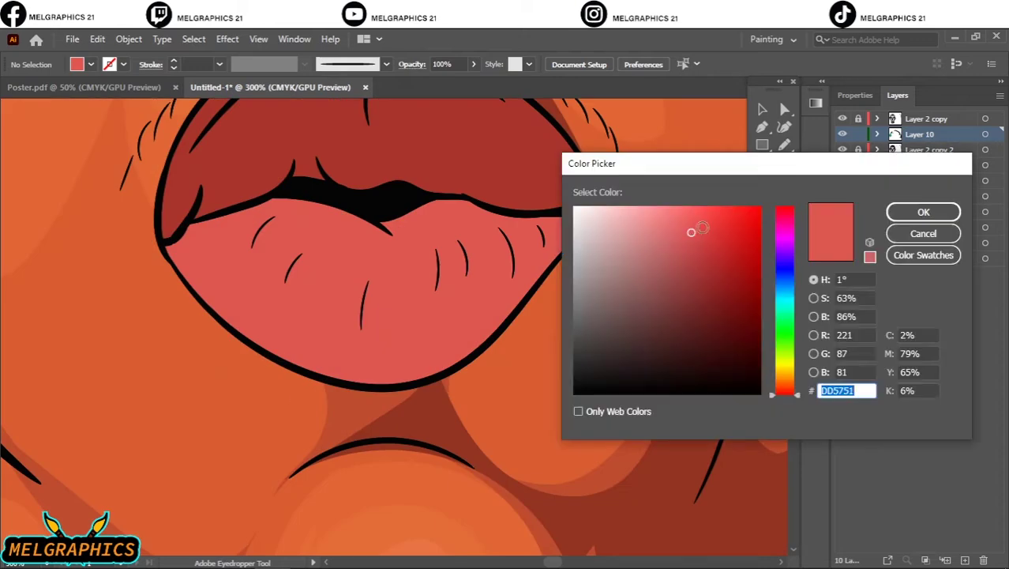
{"action": "left_click", "coordinate": [937, 209]}
{"action": "left_click_drag", "start_coordinate": [842, 243], "coordinate": [842, 149]}
{"action": "scroll", "coordinate": [259, 207], "scroll_direction": "up", "scroll_amount": 1}
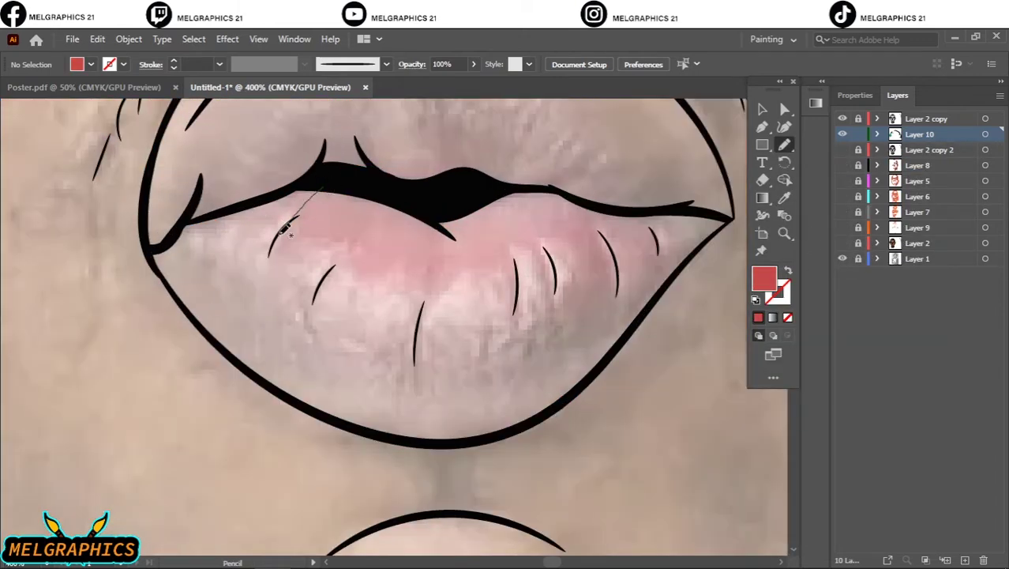
Step: Draw red shading shapes over the lower lip and around its right corner
{"action": "left_click_drag", "start_coordinate": [290, 228], "coordinate": [198, 225]}
{"action": "mouse_move", "coordinate": [422, 375]}
{"action": "left_mouse_down"}
{"action": "mouse_move", "coordinate": [541, 236]}
{"action": "mouse_move", "coordinate": [430, 387]}
{"action": "left_mouse_up"}
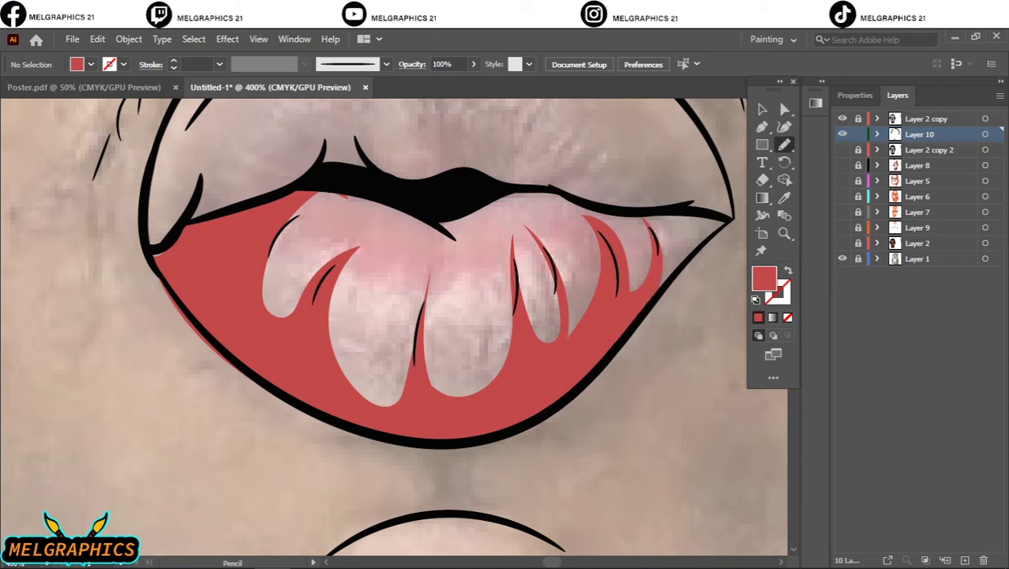
{"action": "scroll", "coordinate": [582, 237], "scroll_direction": "up", "scroll_amount": 2}
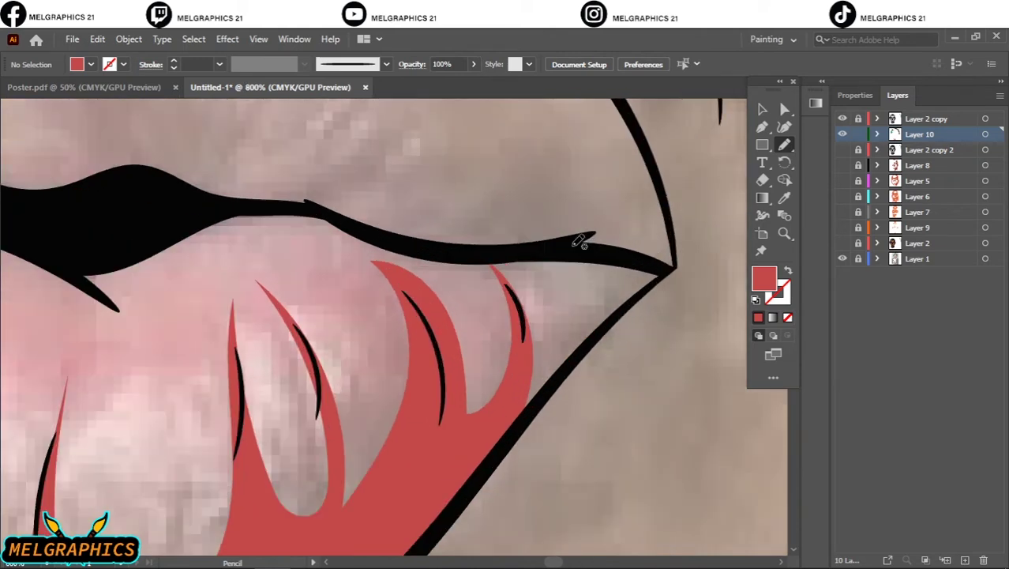
{"action": "left_click_drag", "start_coordinate": [505, 264], "coordinate": [514, 267]}
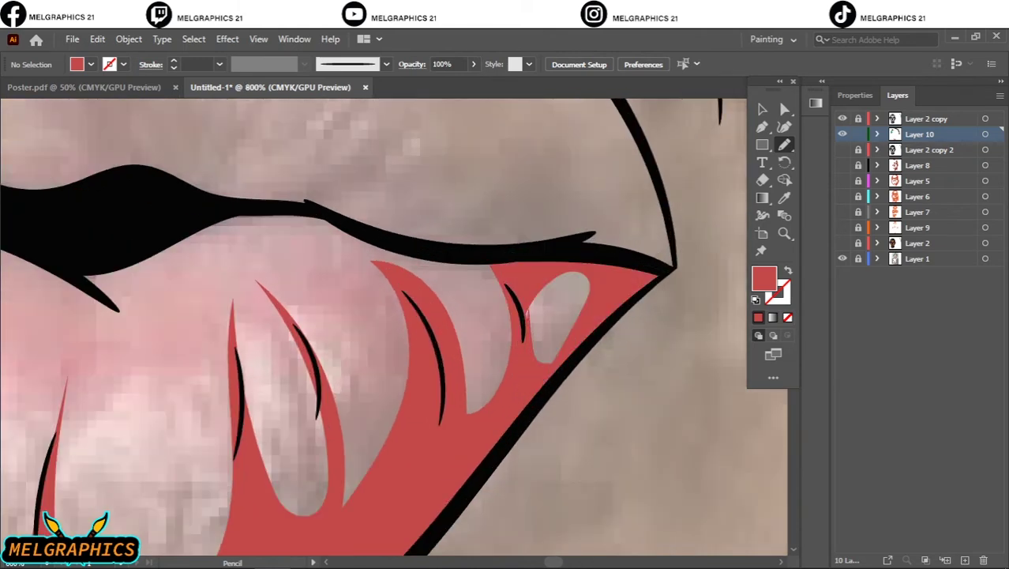
{"action": "scroll", "coordinate": [450, 293], "scroll_direction": "down", "scroll_amount": 5}
{"action": "scroll", "coordinate": [450, 292], "scroll_direction": "up", "scroll_amount": 4}
{"action": "mouse_move", "coordinate": [134, 257]}
{"action": "left_mouse_down"}
{"action": "mouse_move", "coordinate": [455, 227]}
{"action": "mouse_move", "coordinate": [150, 229]}
{"action": "left_mouse_up"}
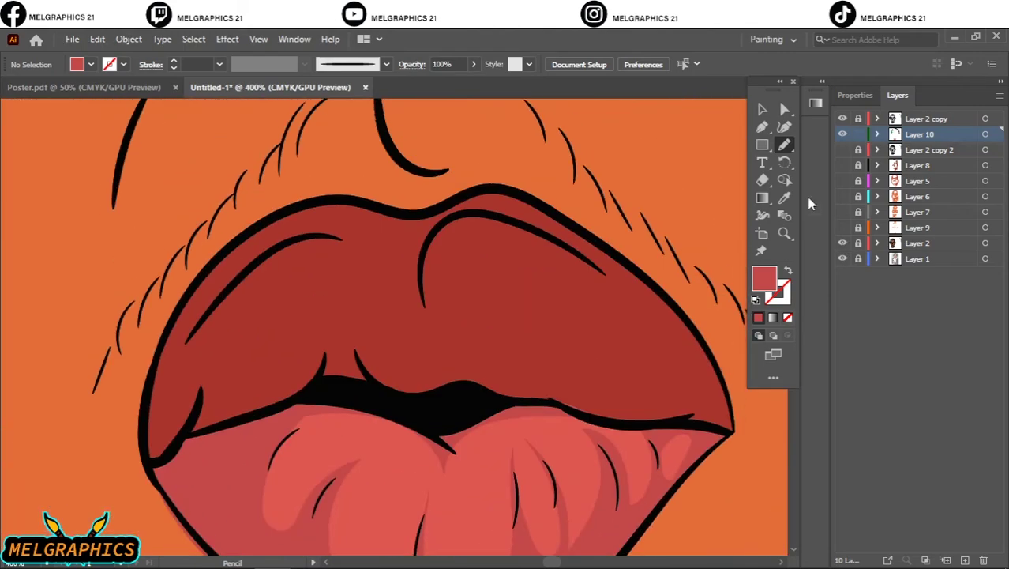
Step: Sample the upper lip's dark red and draw shadows on both sides of the upper lip
{"action": "key", "text": "i"}
{"action": "left_click", "coordinate": [614, 307]}
{"action": "double_click", "coordinate": [764, 278]}
{"action": "key", "text": "Return"}
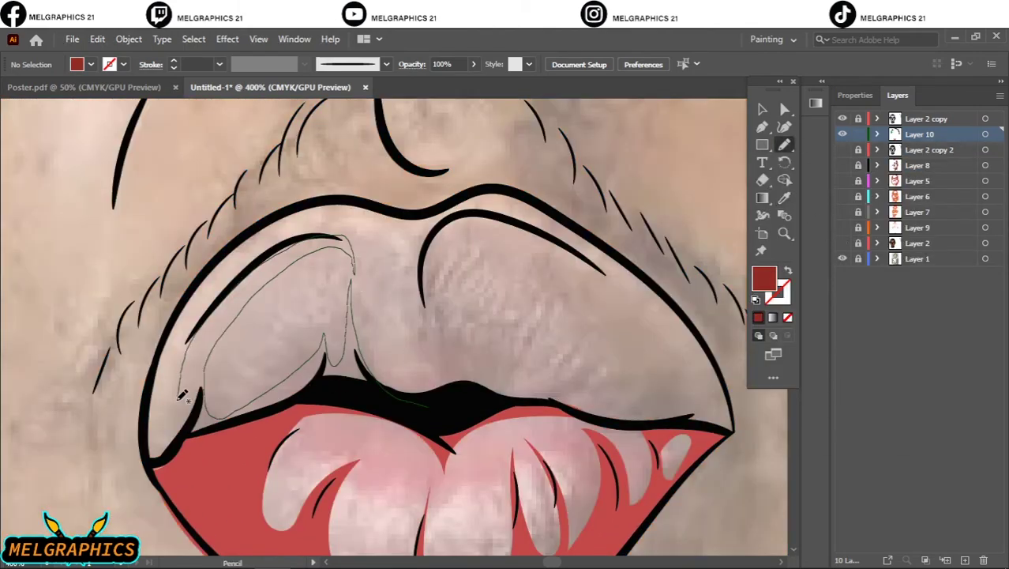
{"action": "left_click_drag", "start_coordinate": [391, 360], "coordinate": [397, 405]}
{"action": "left_click_drag", "start_coordinate": [241, 410], "coordinate": [150, 426]}
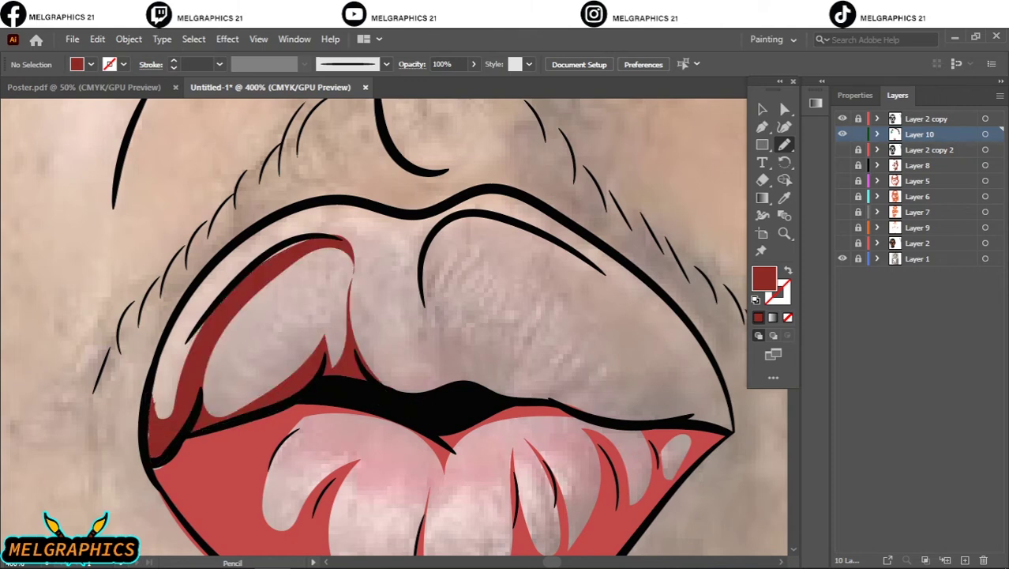
{"action": "mouse_move", "coordinate": [383, 391]}
{"action": "left_mouse_down"}
{"action": "mouse_move", "coordinate": [277, 371]}
{"action": "mouse_move", "coordinate": [598, 383]}
{"action": "mouse_move", "coordinate": [624, 410]}
{"action": "left_mouse_up"}
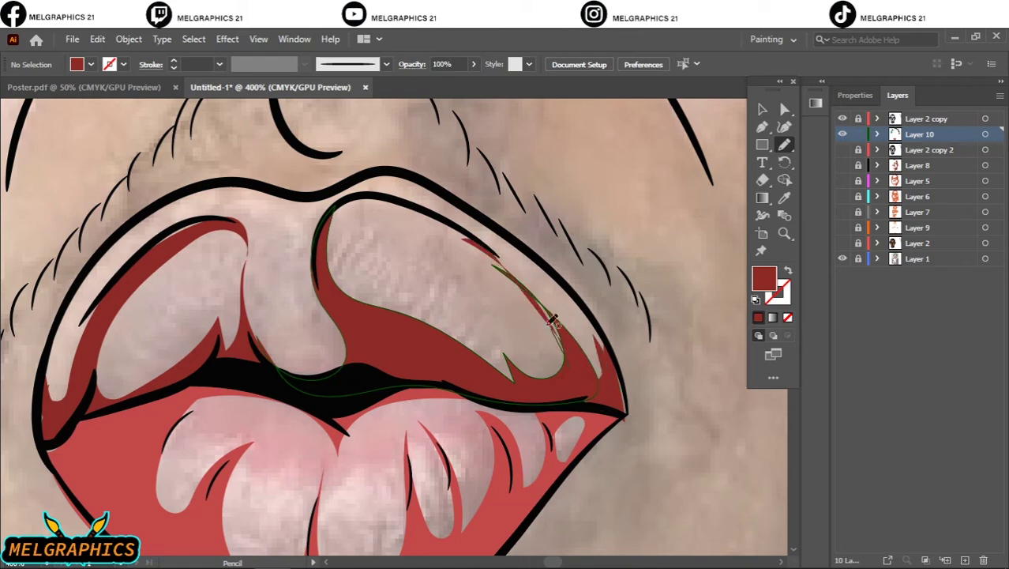
{"action": "left_click", "coordinate": [841, 242]}
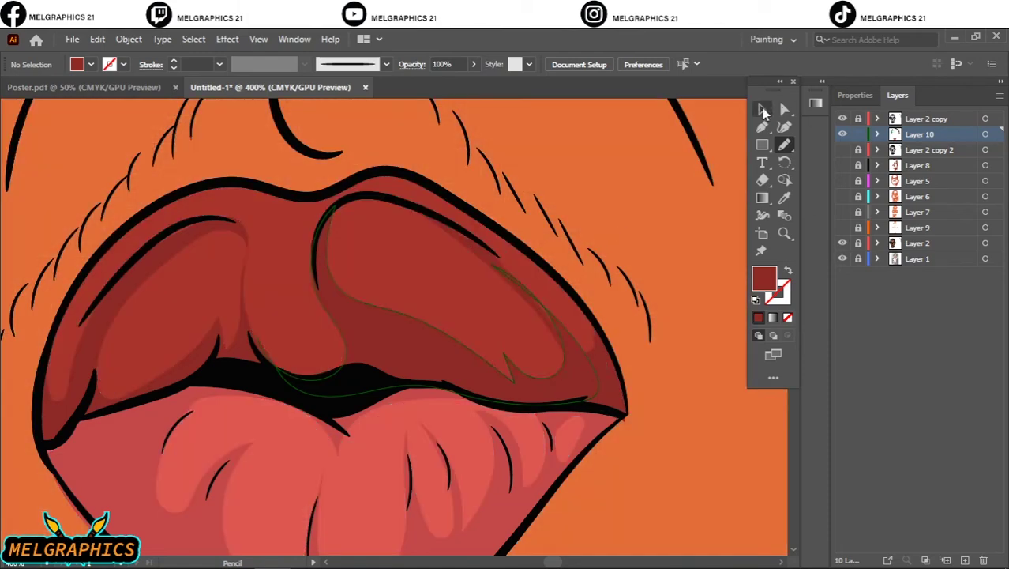
{"action": "key", "text": "ctrl+minus"}
{"action": "key", "text": "ctrl+minus"}
{"action": "key", "text": "ctrl+minus"}
{"action": "key", "text": "ctrl+minus"}
Step: Sample the eye colour and set a lavender fill for eye shading
{"action": "key", "text": "i"}
{"action": "scroll", "coordinate": [501, 221], "scroll_direction": "up", "scroll_amount": 5}
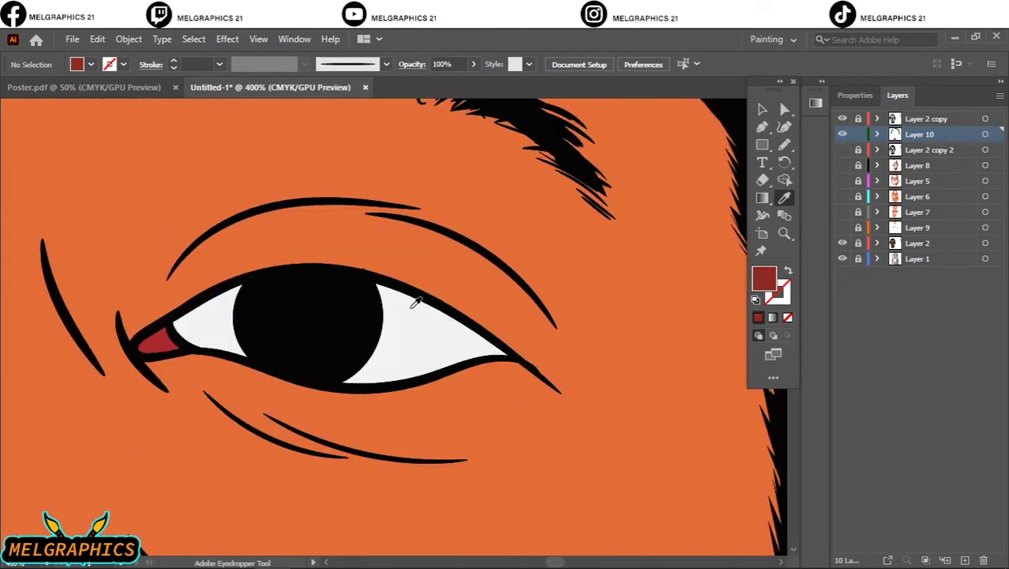
{"action": "left_click", "coordinate": [413, 293]}
{"action": "double_click", "coordinate": [763, 278]}
{"action": "left_click", "coordinate": [599, 259]}
{"action": "left_click", "coordinate": [912, 209]}
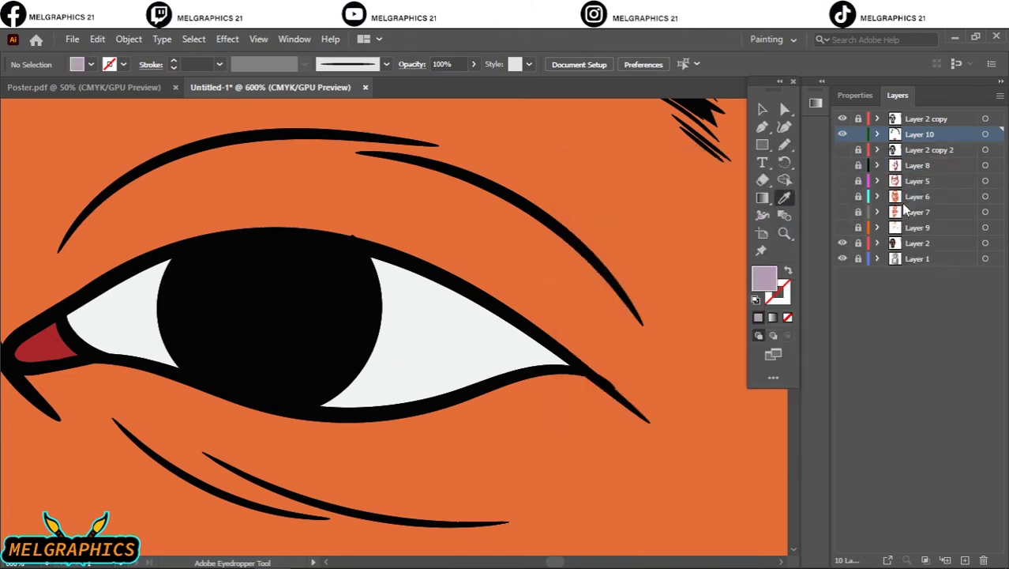
Step: Pencil lavender shading shapes onto both eye whites
{"action": "key", "text": "n"}
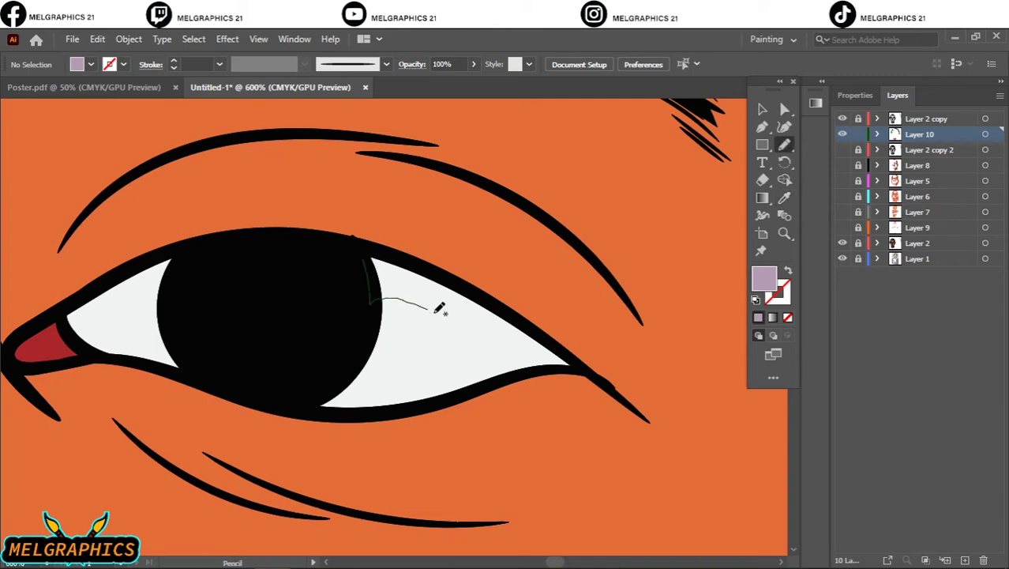
{"action": "left_click_drag", "start_coordinate": [440, 308], "coordinate": [259, 304]}
{"action": "scroll", "coordinate": [223, 313], "scroll_direction": "down", "scroll_amount": 3}
{"action": "scroll", "coordinate": [316, 255], "scroll_direction": "up", "scroll_amount": 3}
{"action": "left_click_drag", "start_coordinate": [316, 254], "coordinate": [237, 376]}
{"action": "left_click_drag", "start_coordinate": [498, 277], "coordinate": [570, 349]}
Step: Zoom out to the whole portrait and add new Layer 11 for the lips
{"action": "key", "text": "ctrl+0"}
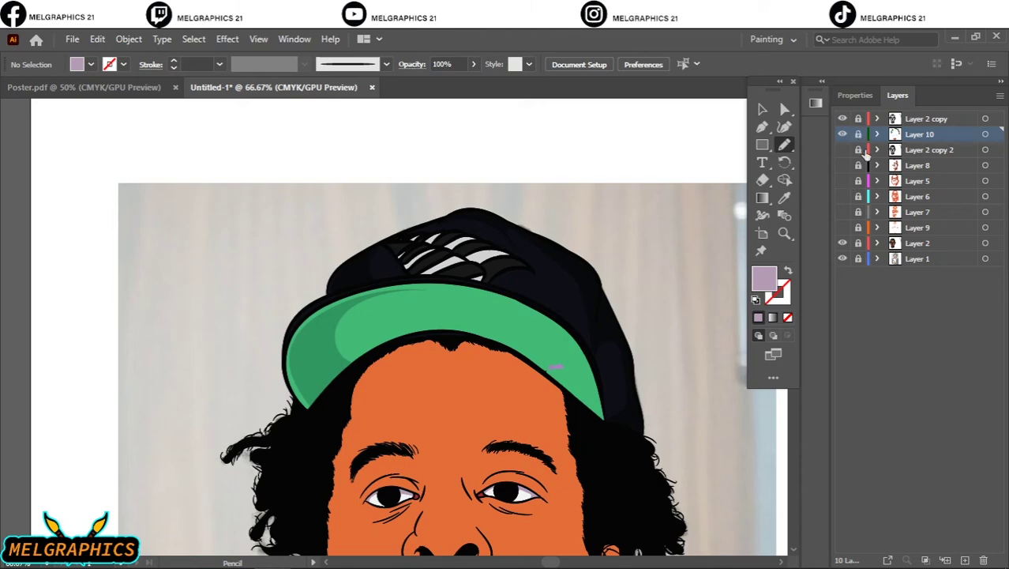
{"action": "left_click", "coordinate": [866, 152]}
{"action": "key", "text": "ctrl+l"}
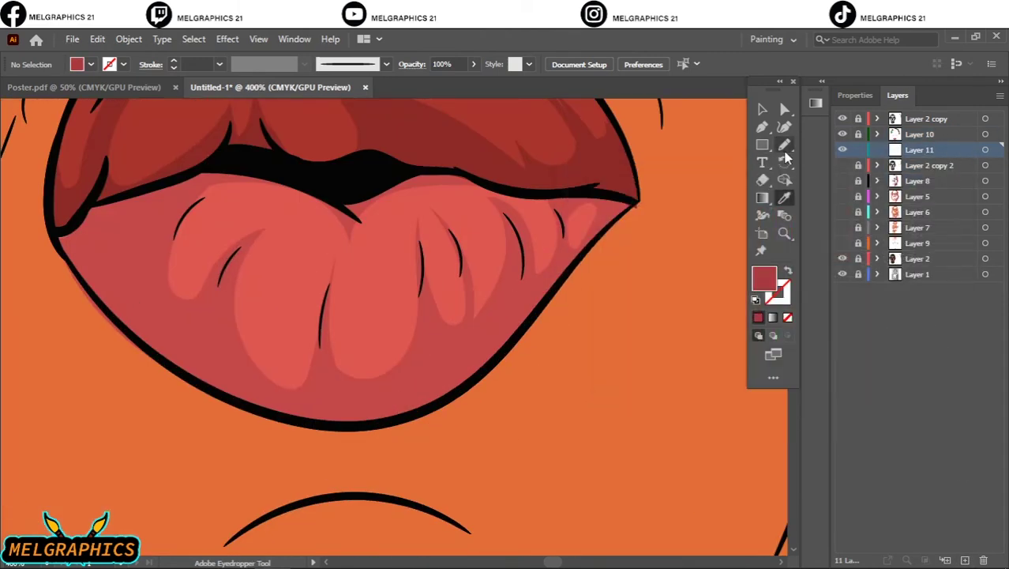
Step: Draw a shading shape on the lower lip and move Layer 11 above Layer 10
{"action": "left_click", "coordinate": [784, 146]}
{"action": "left_click_drag", "start_coordinate": [276, 169], "coordinate": [168, 302]}
{"action": "left_click_drag", "start_coordinate": [326, 335], "coordinate": [101, 201]}
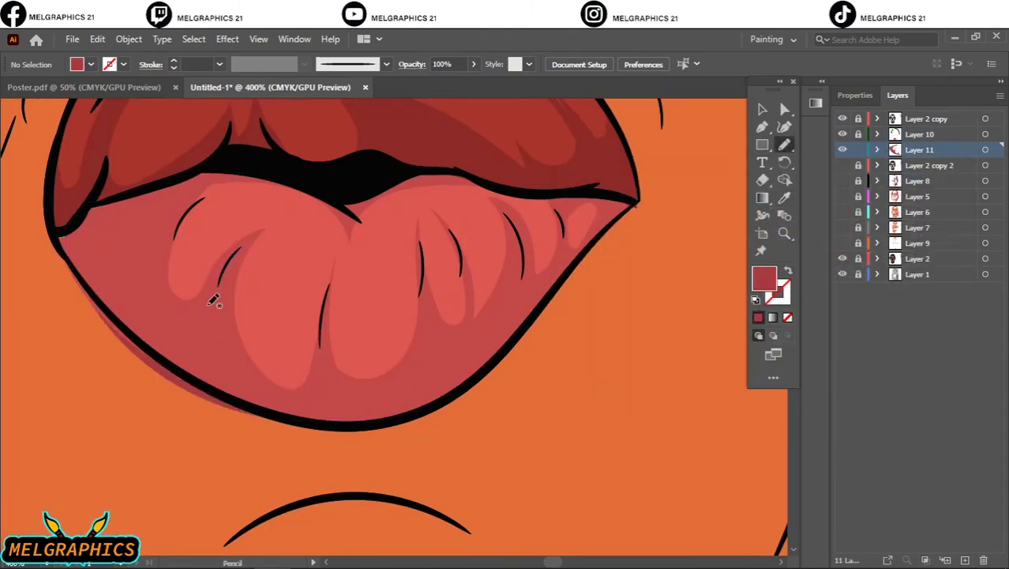
{"action": "left_click_drag", "start_coordinate": [916, 150], "coordinate": [924, 132]}
Step: Add darker shading shapes along the lower-right lip outline up to the corner
{"action": "left_click_drag", "start_coordinate": [455, 239], "coordinate": [458, 269]}
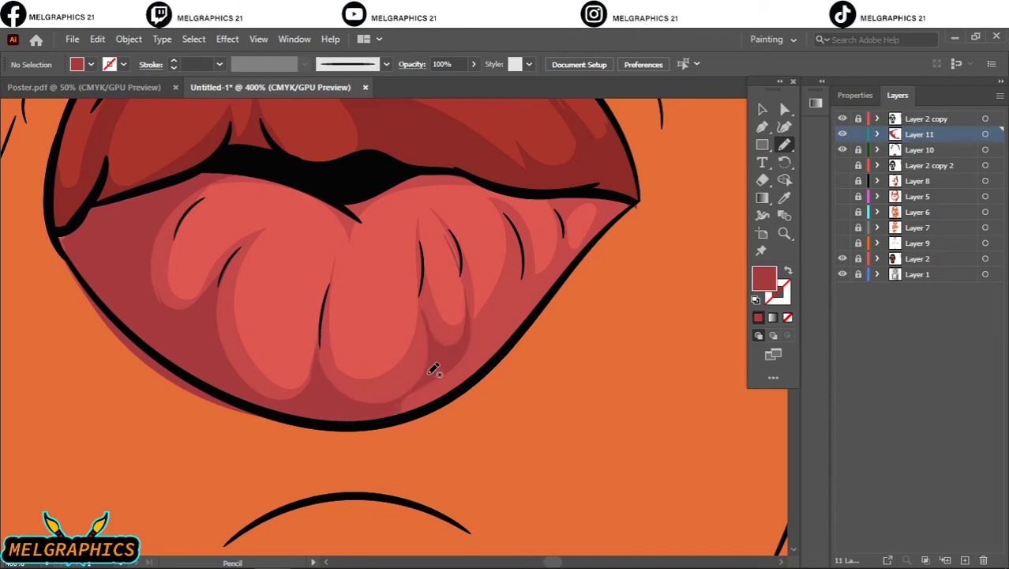
{"action": "left_click_drag", "start_coordinate": [405, 394], "coordinate": [636, 207]}
{"action": "left_click_drag", "start_coordinate": [524, 229], "coordinate": [473, 259]}
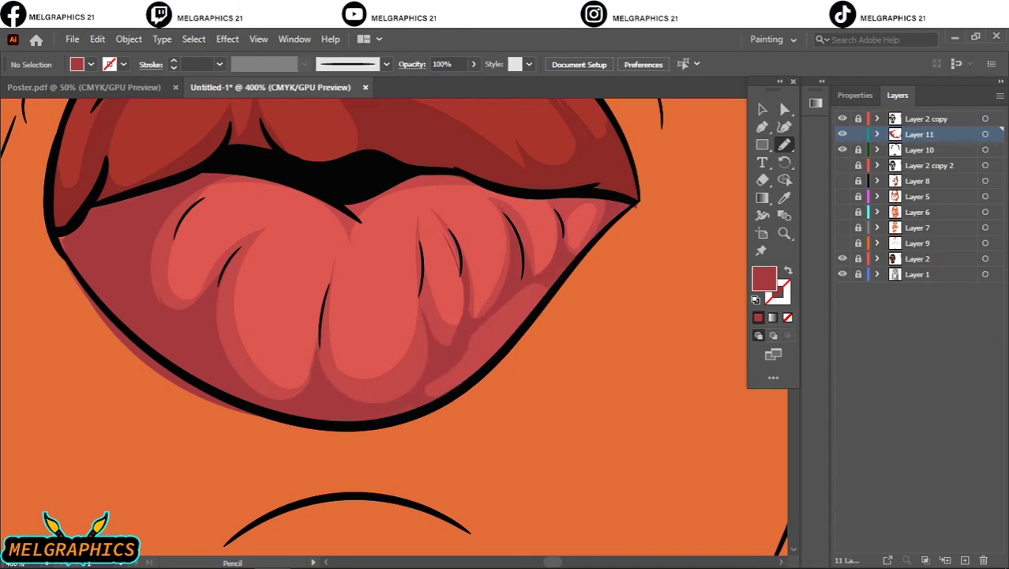
{"action": "left_click_drag", "start_coordinate": [531, 292], "coordinate": [442, 387]}
{"action": "key", "text": "ctrl+0"}
{"action": "scroll", "coordinate": [402, 379], "scroll_direction": "up", "scroll_amount": 5}
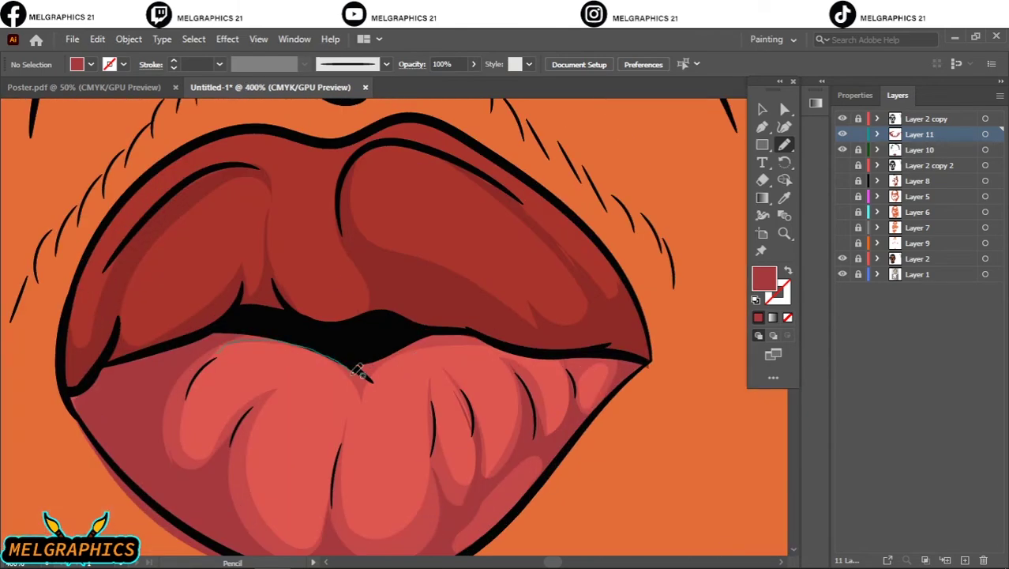
{"action": "key", "text": "ctrl+0"}
{"action": "scroll", "coordinate": [548, 397], "scroll_direction": "up", "scroll_amount": 4}
Step: Sample a darker red from the upper lip and shade its left and right sides
{"action": "key", "text": "i"}
{"action": "left_click", "coordinate": [468, 356]}
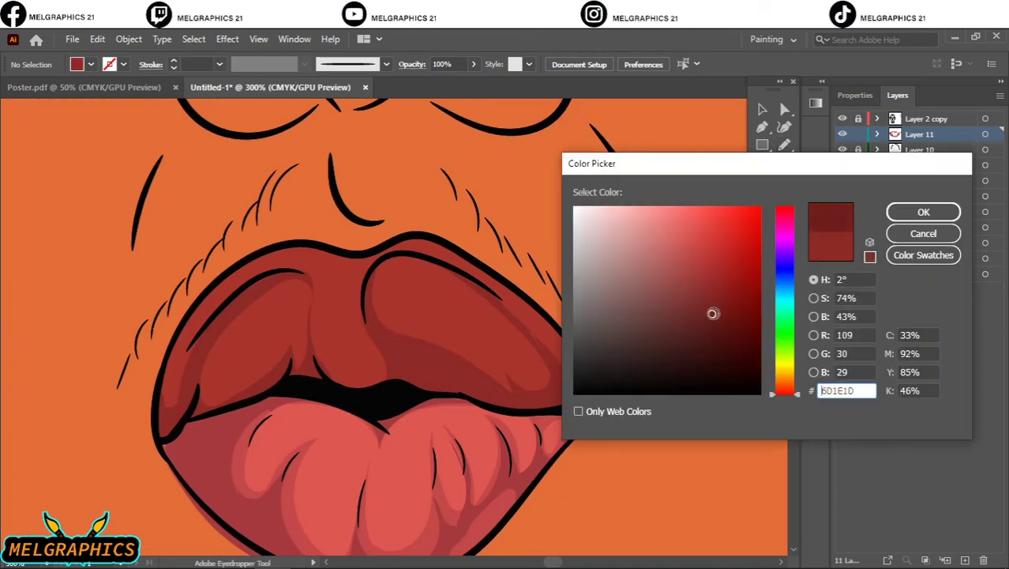
{"action": "key", "text": "n"}
{"action": "mouse_move", "coordinate": [388, 407]}
{"action": "left_mouse_down"}
{"action": "mouse_move", "coordinate": [570, 399]}
{"action": "mouse_move", "coordinate": [594, 412]}
{"action": "left_mouse_up"}
{"action": "left_click_drag", "start_coordinate": [366, 389], "coordinate": [221, 431]}
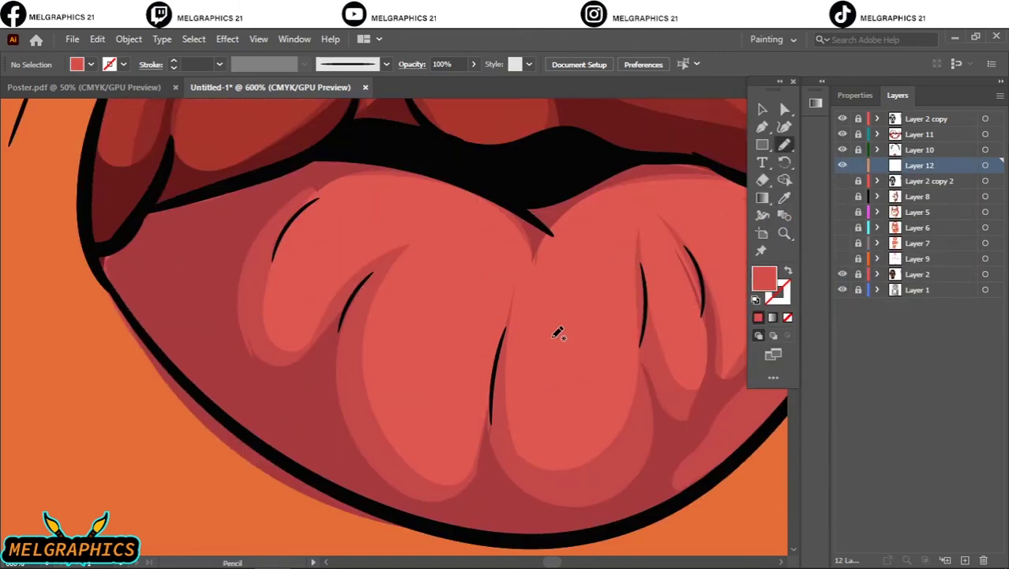
{"action": "mouse_move", "coordinate": [557, 333]}
{"action": "left_mouse_down"}
{"action": "mouse_move", "coordinate": [518, 466]}
{"action": "mouse_move", "coordinate": [259, 266]}
{"action": "mouse_move", "coordinate": [442, 345]}
{"action": "mouse_move", "coordinate": [472, 214]}
{"action": "left_mouse_up"}
{"action": "key", "text": "ctrl+1"}
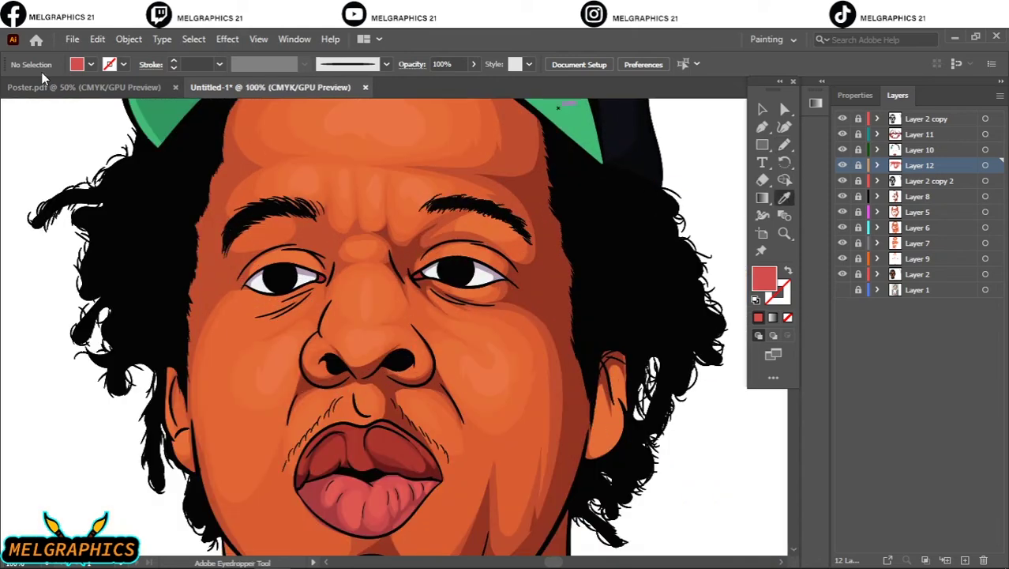
Step: Pick a light grey fill swatch and ready the Pencil for tracing a logo feather
{"action": "left_click", "coordinate": [77, 64]}
{"action": "left_click", "coordinate": [19, 88]}
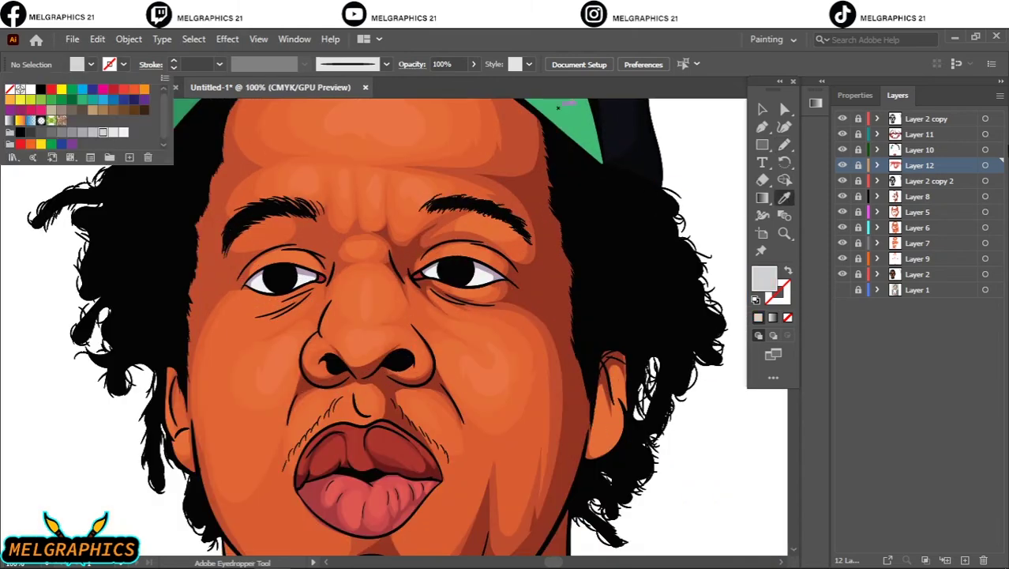
{"action": "left_click", "coordinate": [65, 144]}
{"action": "key", "text": "n"}
{"action": "scroll", "coordinate": [473, 268], "scroll_direction": "up", "scroll_amount": 5}
{"action": "key", "text": "ctrl+l"}
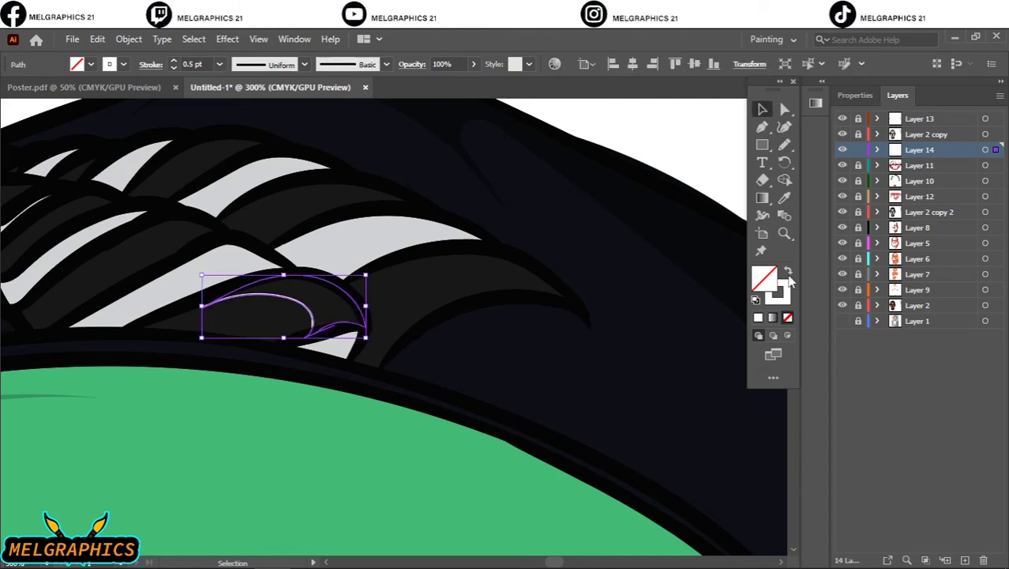
Step: Swap fill and stroke and set the feather's fill to dark grey #3A3434
{"action": "left_click", "coordinate": [788, 274]}
{"action": "double_click", "coordinate": [769, 286]}
{"action": "left_click", "coordinate": [924, 213]}
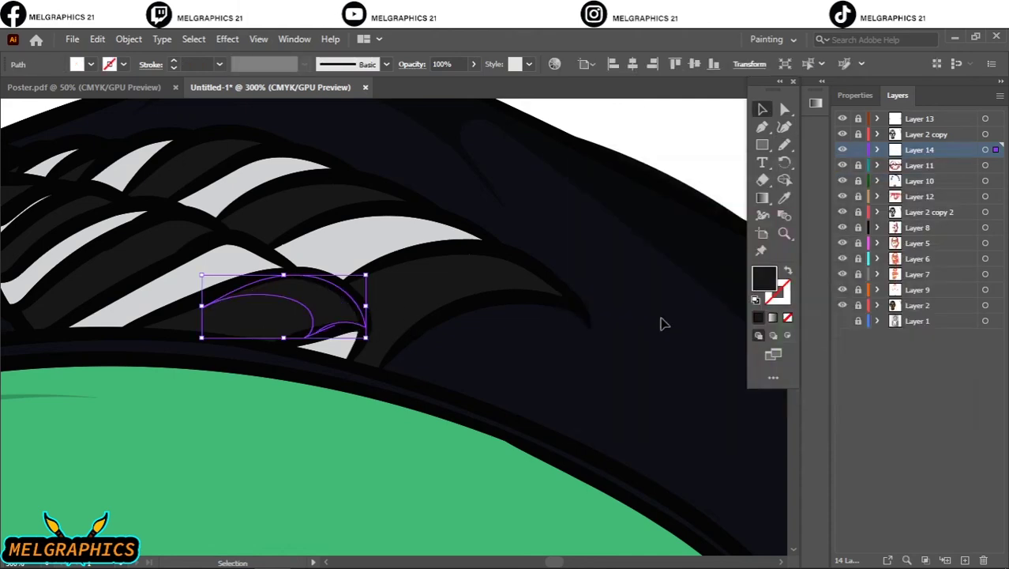
{"action": "double_click", "coordinate": [764, 277]}
{"action": "left_click", "coordinate": [938, 219]}
{"action": "double_click", "coordinate": [764, 277]}
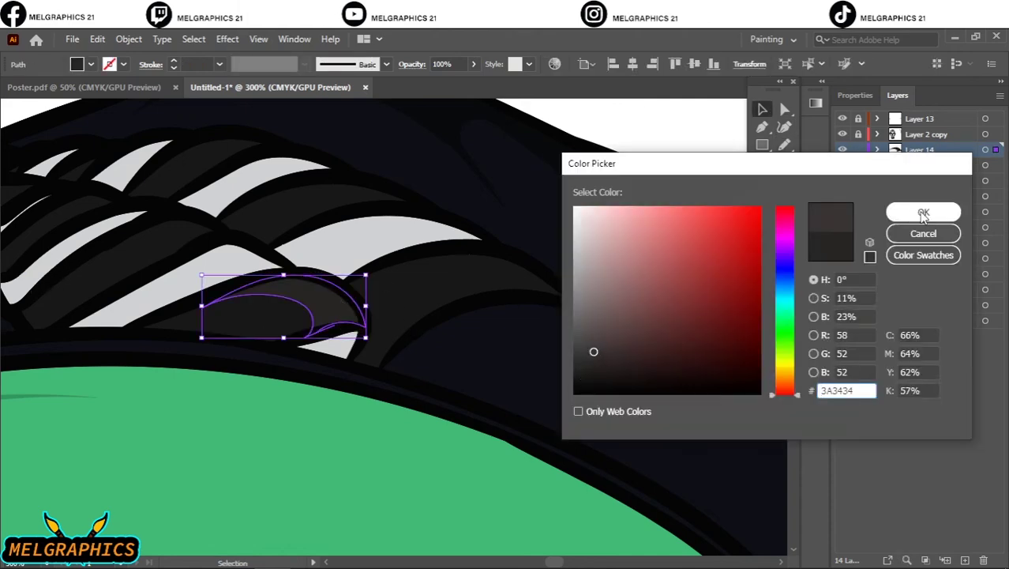
{"action": "left_click", "coordinate": [924, 212]}
{"action": "left_click", "coordinate": [625, 299]}
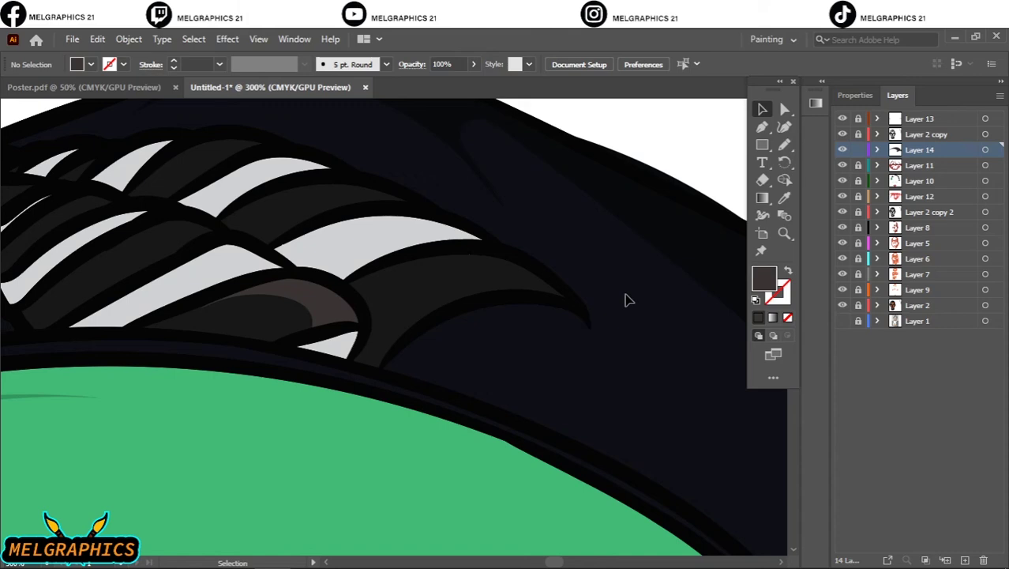
Step: Apply a linear gradient along the feather, edit its stops, and trace another logo shape
{"action": "scroll", "coordinate": [624, 299], "scroll_direction": "up", "scroll_amount": 1}
{"action": "left_click", "coordinate": [300, 340]}
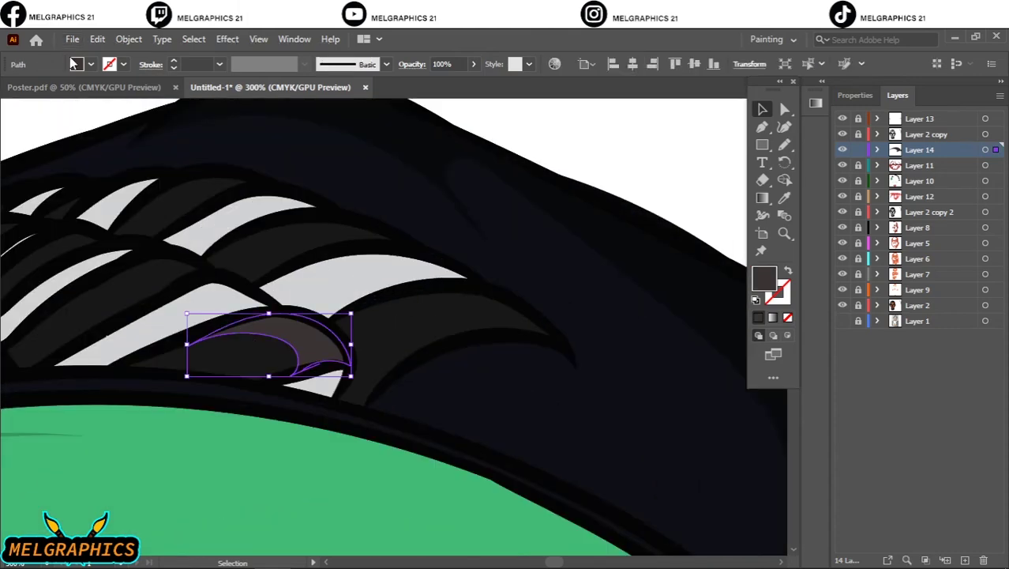
{"action": "left_click", "coordinate": [762, 197]}
{"action": "left_click_drag", "start_coordinate": [172, 395], "coordinate": [326, 324]}
{"action": "left_click", "coordinate": [641, 217]}
{"action": "double_click", "coordinate": [641, 217]}
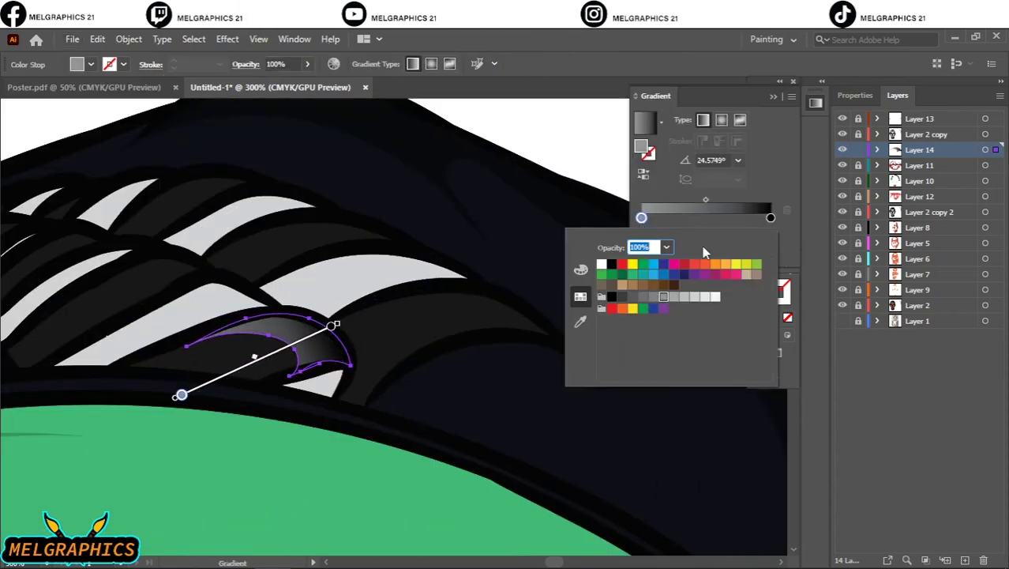
{"action": "key", "text": "Escape"}
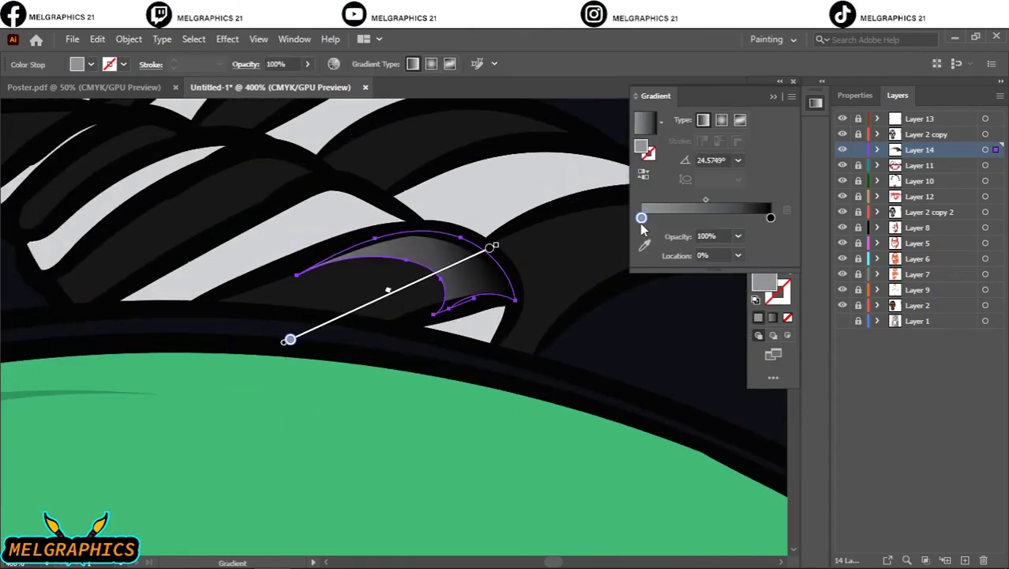
{"action": "double_click", "coordinate": [770, 217]}
{"action": "key", "text": "Escape"}
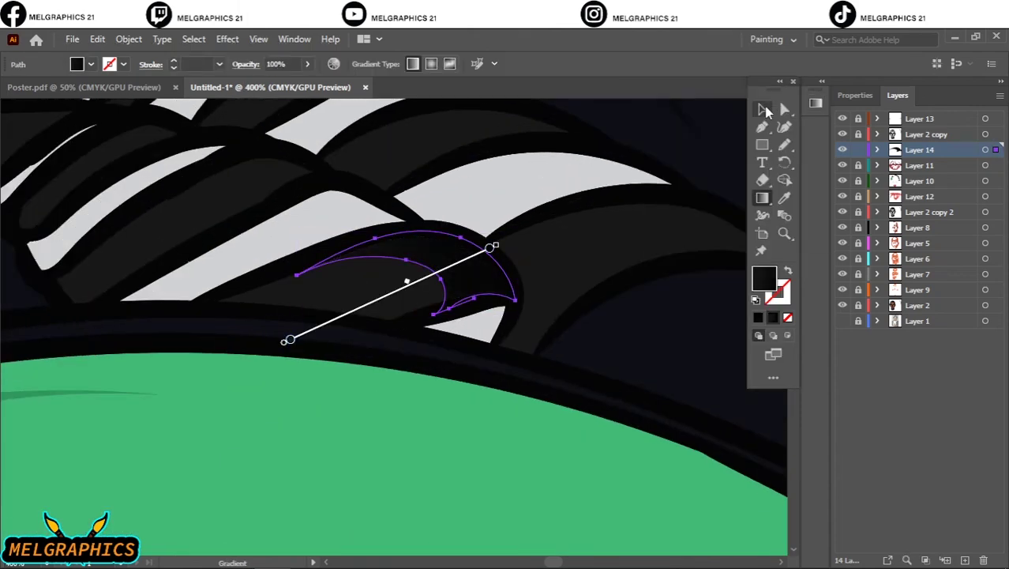
{"action": "key", "text": "n"}
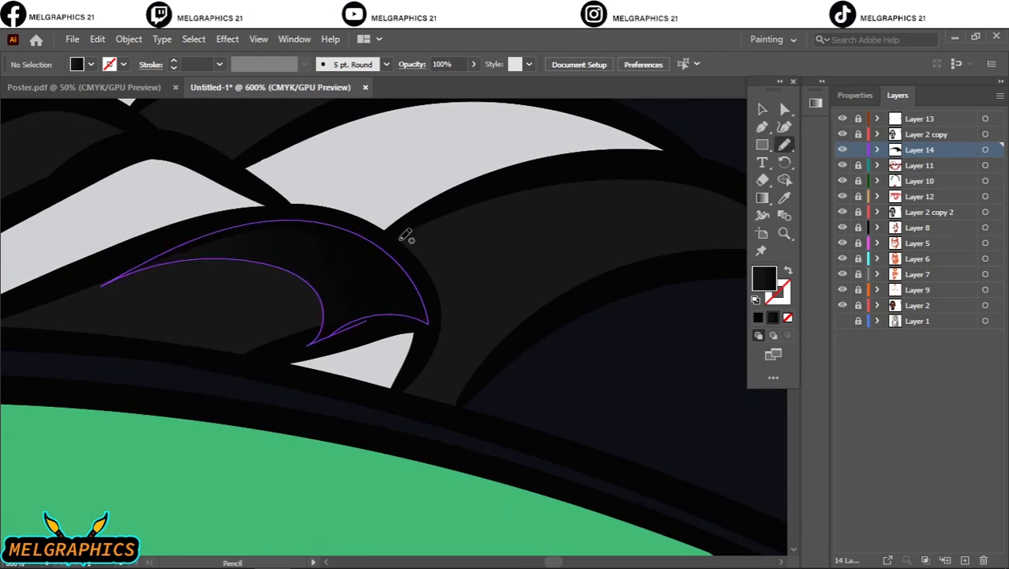
{"action": "left_click_drag", "start_coordinate": [101, 290], "coordinate": [581, 281]}
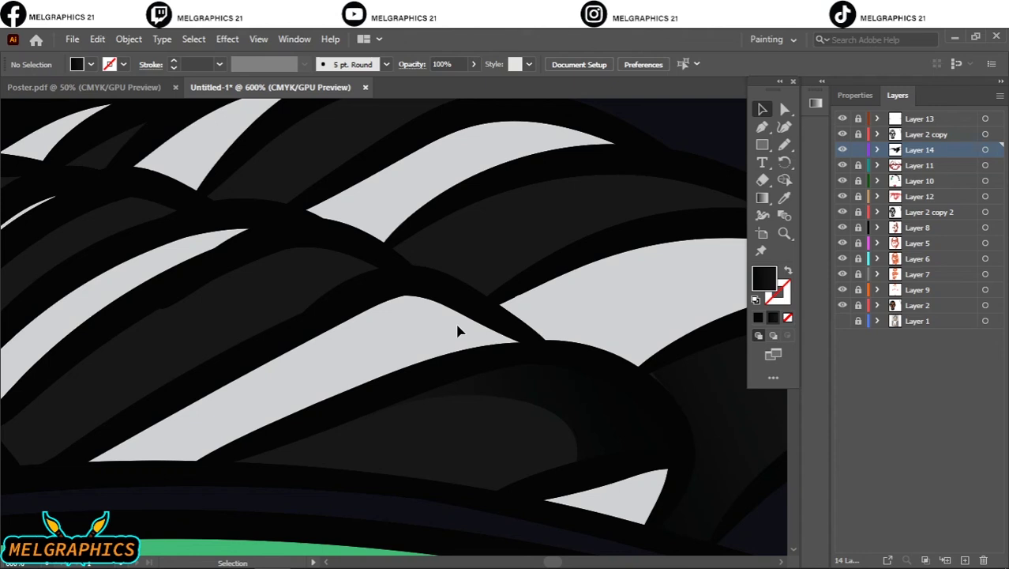
Step: Draw a closed Pencil shading shape on a cap logo feather and fill it with a gradient
{"action": "left_click_drag", "start_coordinate": [458, 332], "coordinate": [529, 401]}
{"action": "left_click_drag", "start_coordinate": [256, 357], "coordinate": [261, 355]}
{"action": "key", "text": "v"}
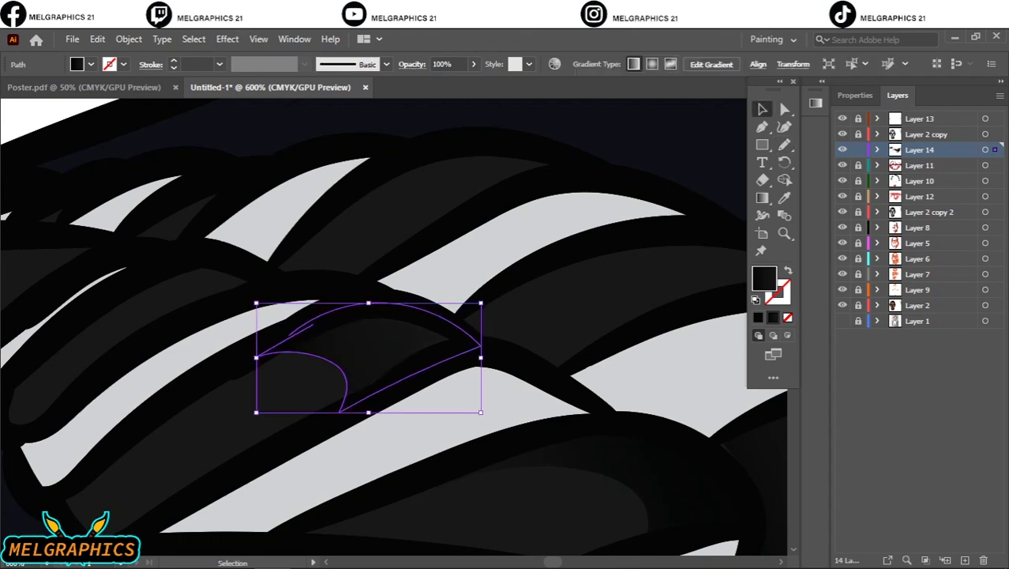
{"action": "key", "text": "g"}
{"action": "key", "text": "v"}
{"action": "left_click", "coordinate": [624, 248]}
Step: Trace a shading shape across a light logo stripe and give it a gradient fill
{"action": "key", "text": "n"}
{"action": "left_click_drag", "start_coordinate": [659, 324], "coordinate": [502, 283]}
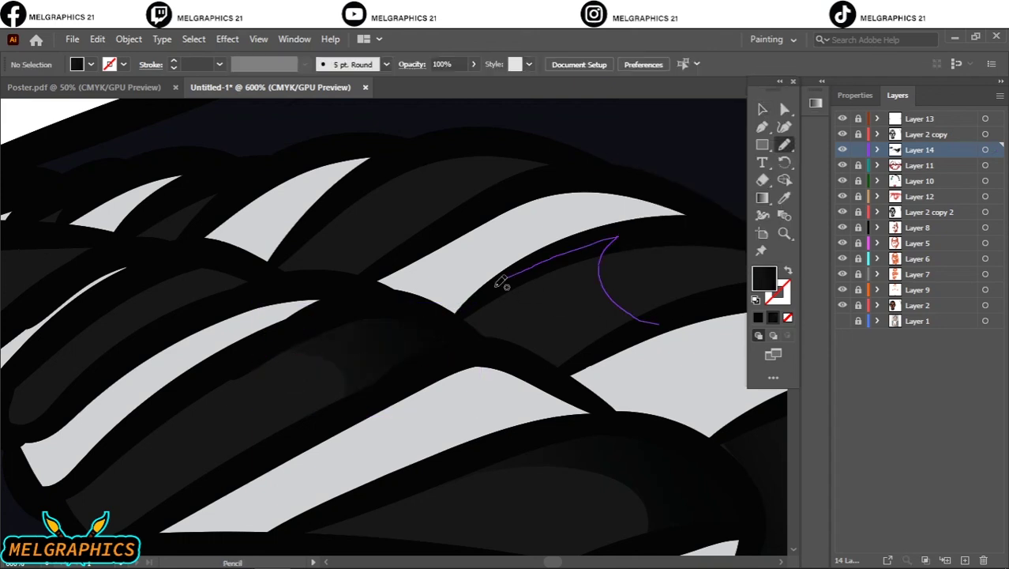
{"action": "key", "text": "g"}
{"action": "key", "text": "v"}
{"action": "key", "text": "ctrl+minus"}
{"action": "key", "text": "ctrl+minus"}
{"action": "key", "text": "ctrl+minus"}
{"action": "left_click", "coordinate": [667, 221]}
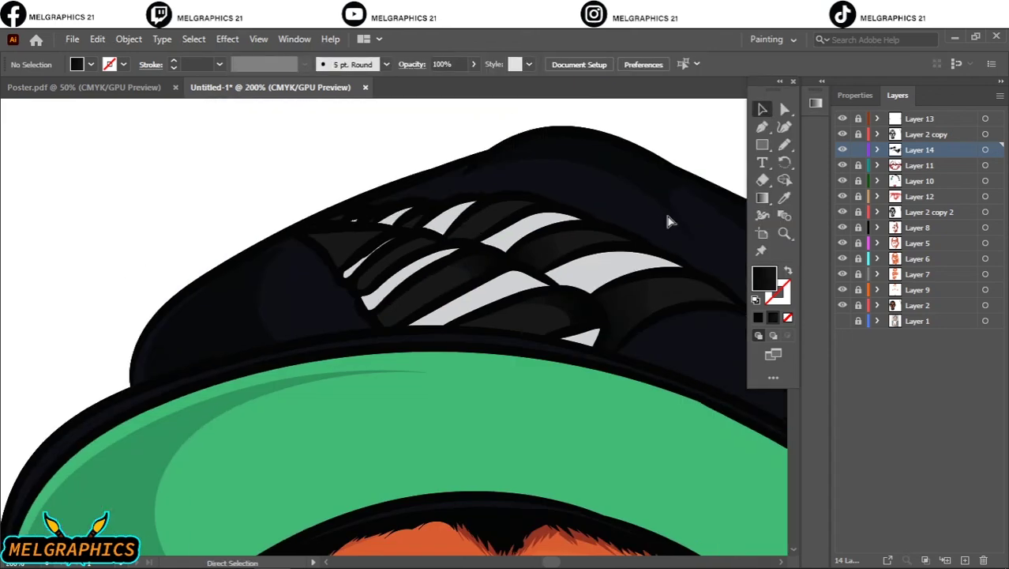
Step: Zoom in on the logo stripes and add another gradient-filled shading shape
{"action": "scroll", "coordinate": [668, 223], "scroll_direction": "right", "scroll_amount": 2}
{"action": "key", "text": "ctrl+plus"}
{"action": "key", "text": "ctrl+plus"}
{"action": "key", "text": "ctrl+plus"}
{"action": "key", "text": "n"}
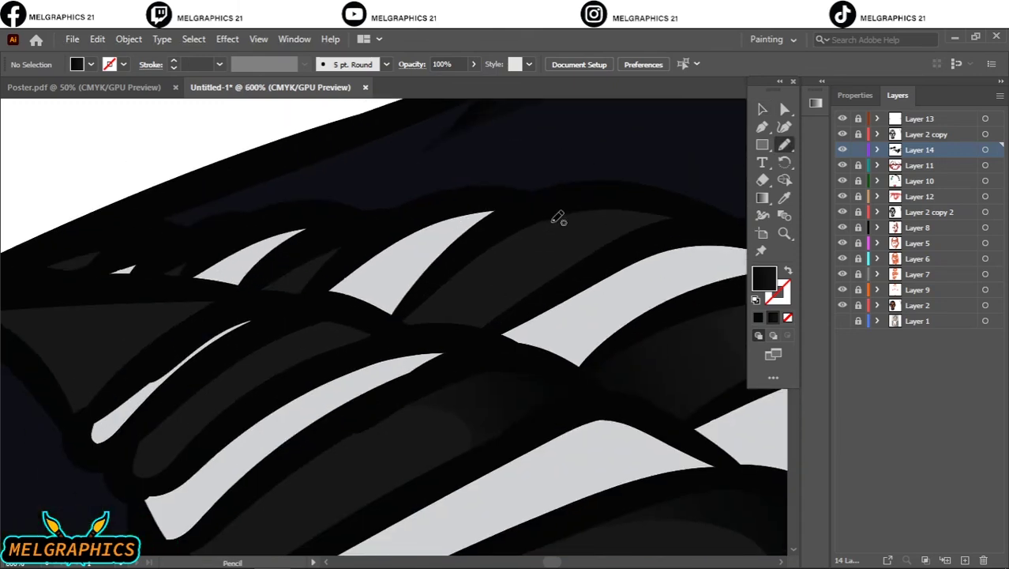
{"action": "left_click_drag", "start_coordinate": [545, 301], "coordinate": [541, 303]}
{"action": "key", "text": "v"}
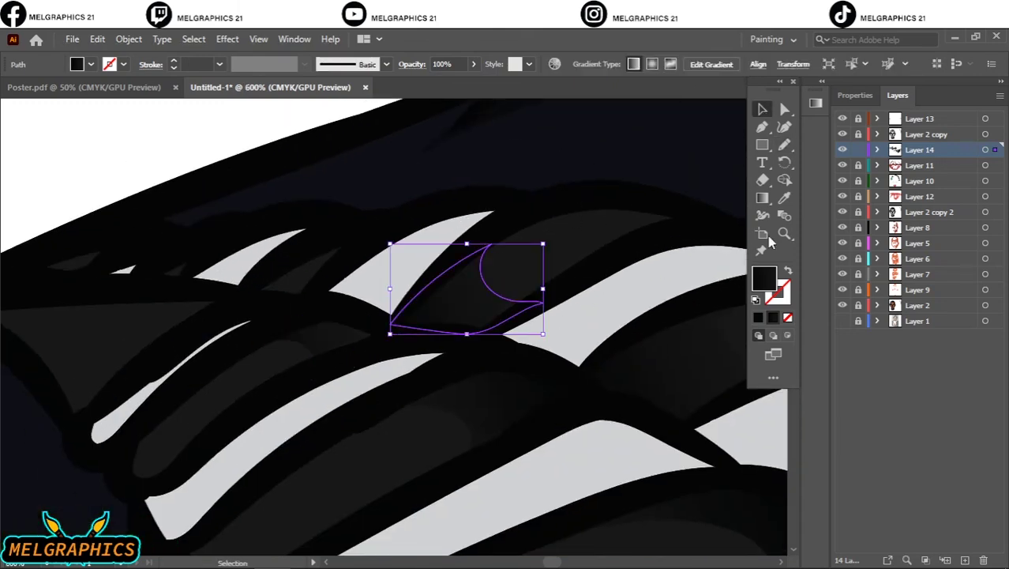
{"action": "key", "text": "g"}
{"action": "key", "text": "v"}
{"action": "key", "text": "g"}
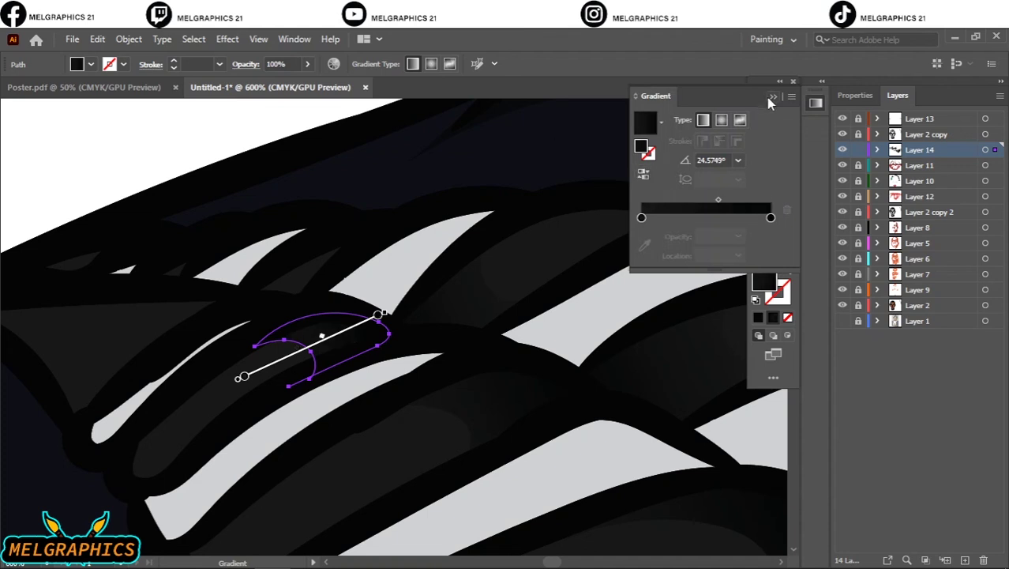
{"action": "key", "text": "v"}
{"action": "key", "text": "ctrl+shift+a"}
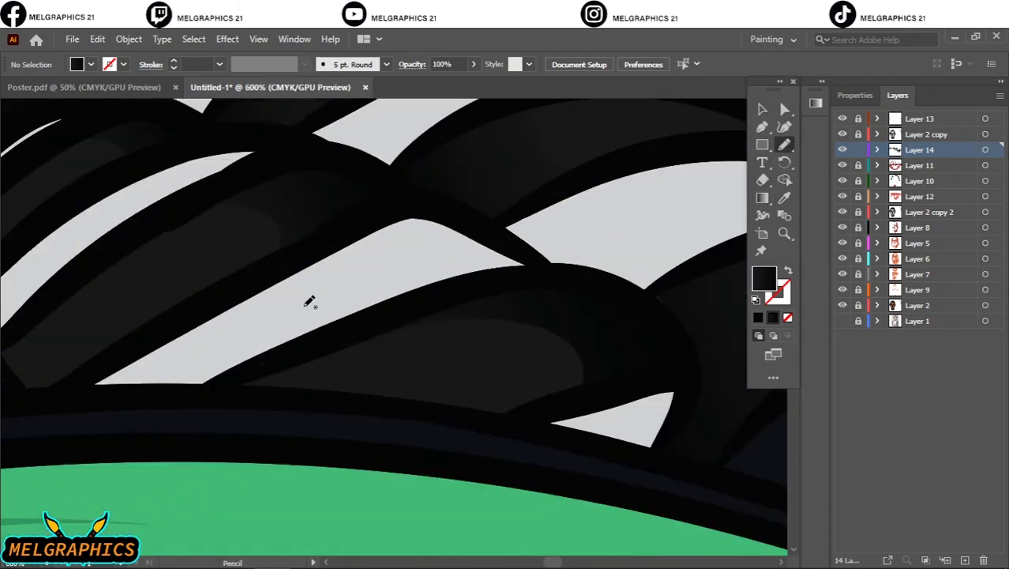
Step: Adjust the light-stripe shape's gradient stop colours so it fades from a 30% grey
{"action": "key", "text": "v"}
{"action": "left_click", "coordinate": [411, 253]}
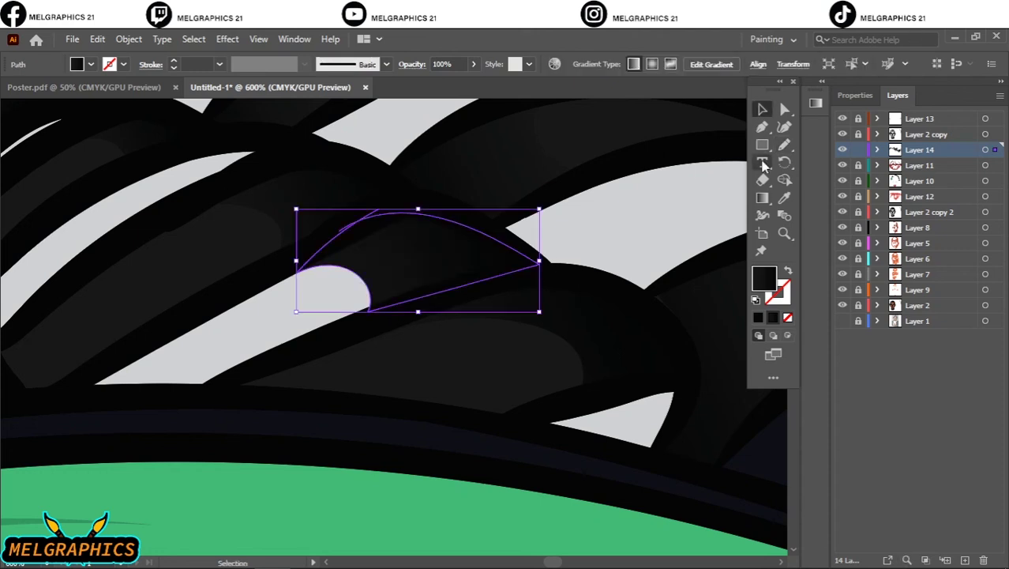
{"action": "key", "text": "g"}
{"action": "double_click", "coordinate": [275, 321]}
{"action": "double_click", "coordinate": [771, 218]}
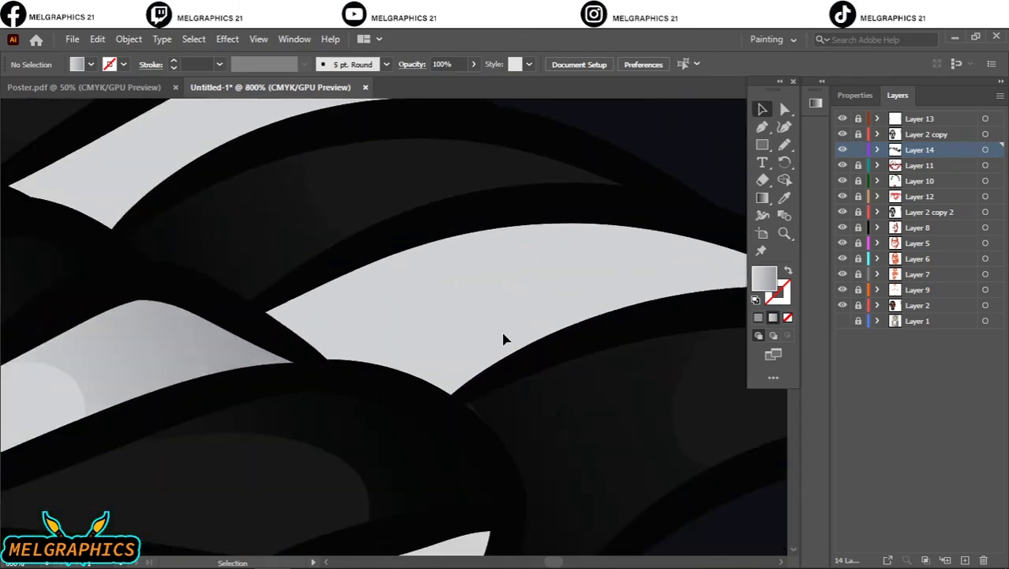
Step: Draw one more shading shape over the light stripe and apply the gradient
{"action": "left_click_drag", "start_coordinate": [273, 327], "coordinate": [258, 319]}
{"action": "key", "text": "v"}
{"action": "key", "text": "g"}
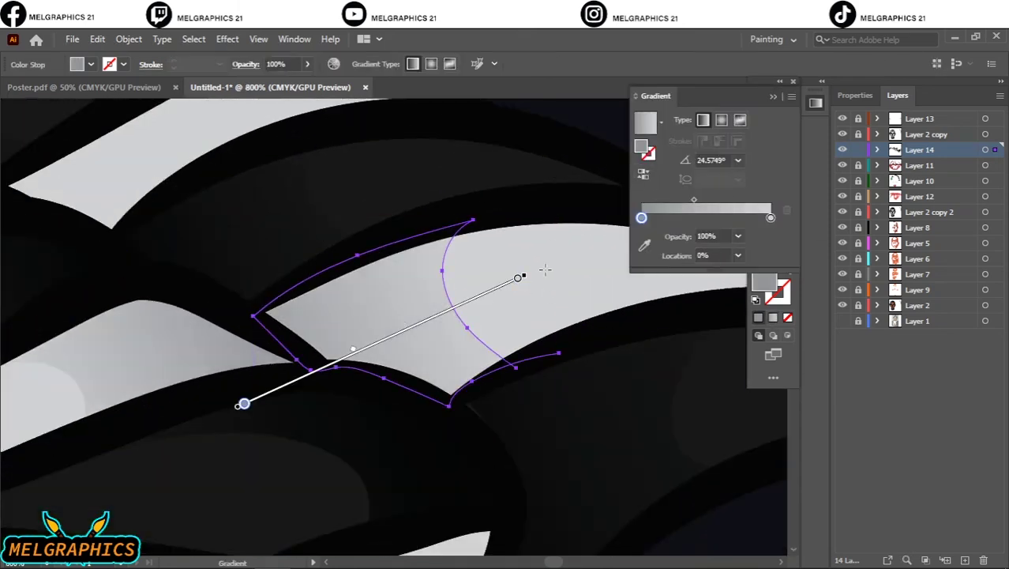